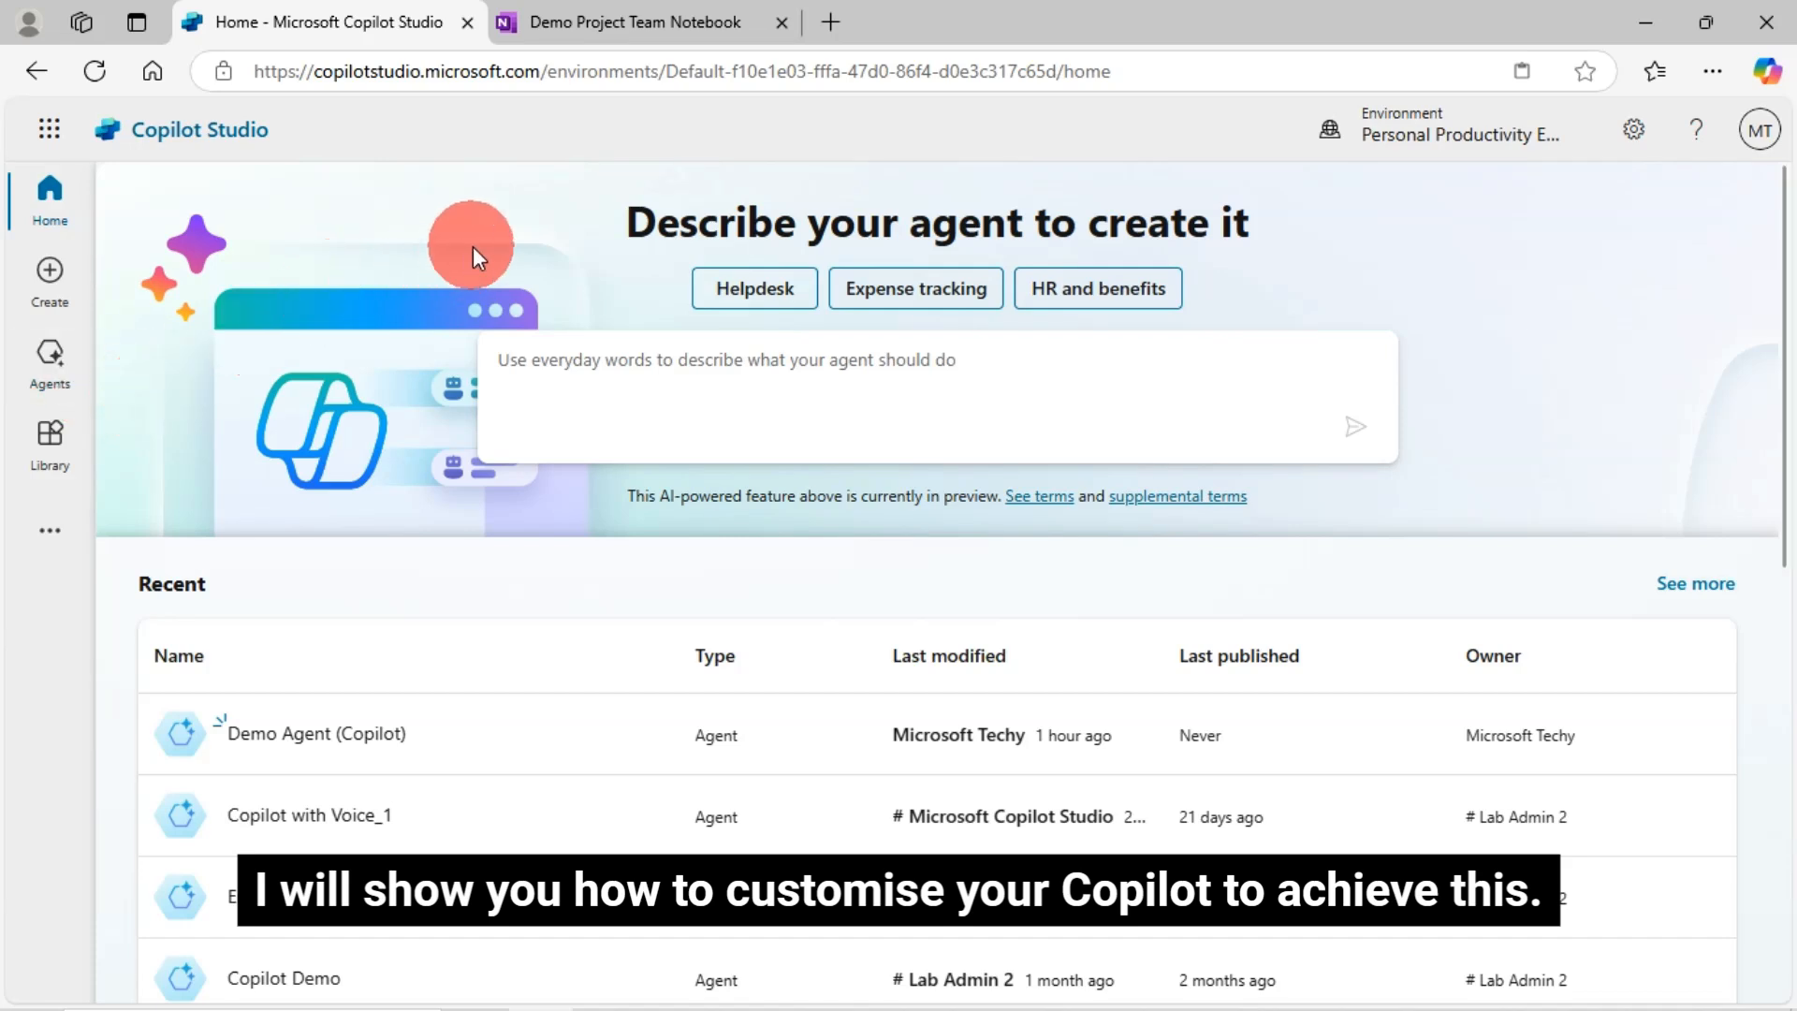
- Start a new agent from the Agents list and skip straight to its configuration form
{"action": "left_click", "coordinate": [56, 361]}
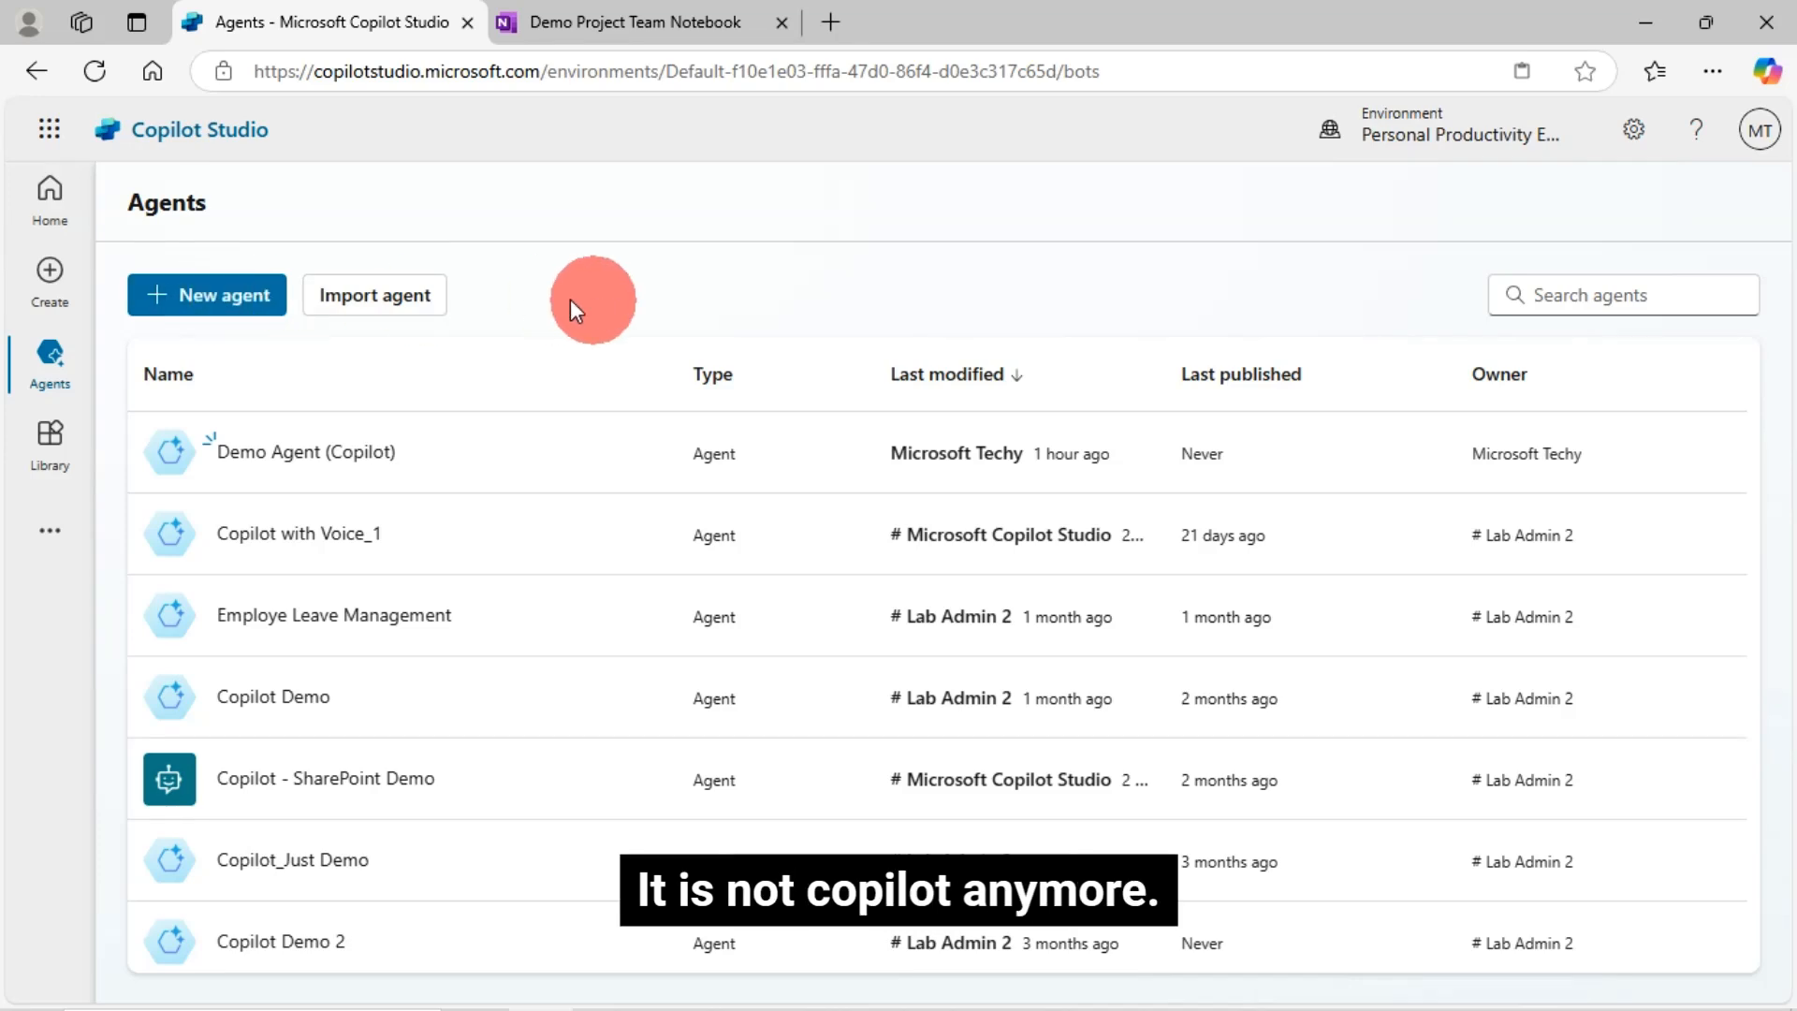
{"action": "left_click", "coordinate": [227, 315]}
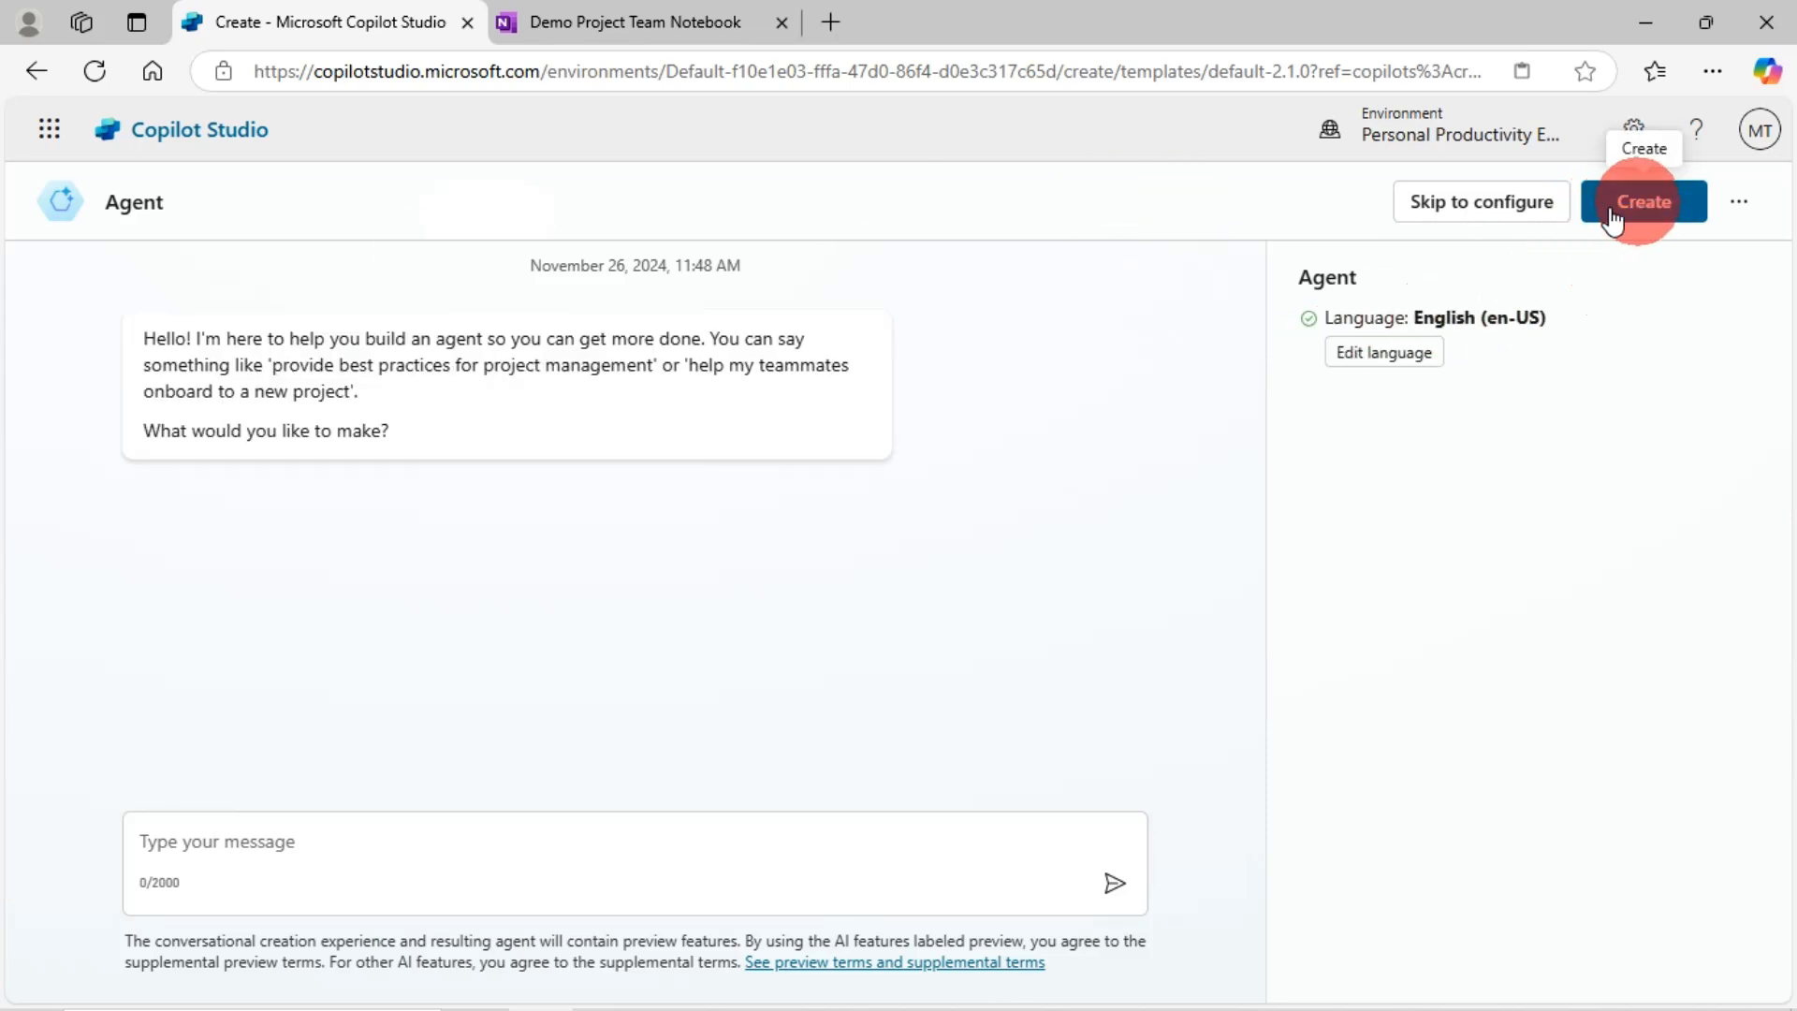
{"action": "left_click", "coordinate": [1495, 206]}
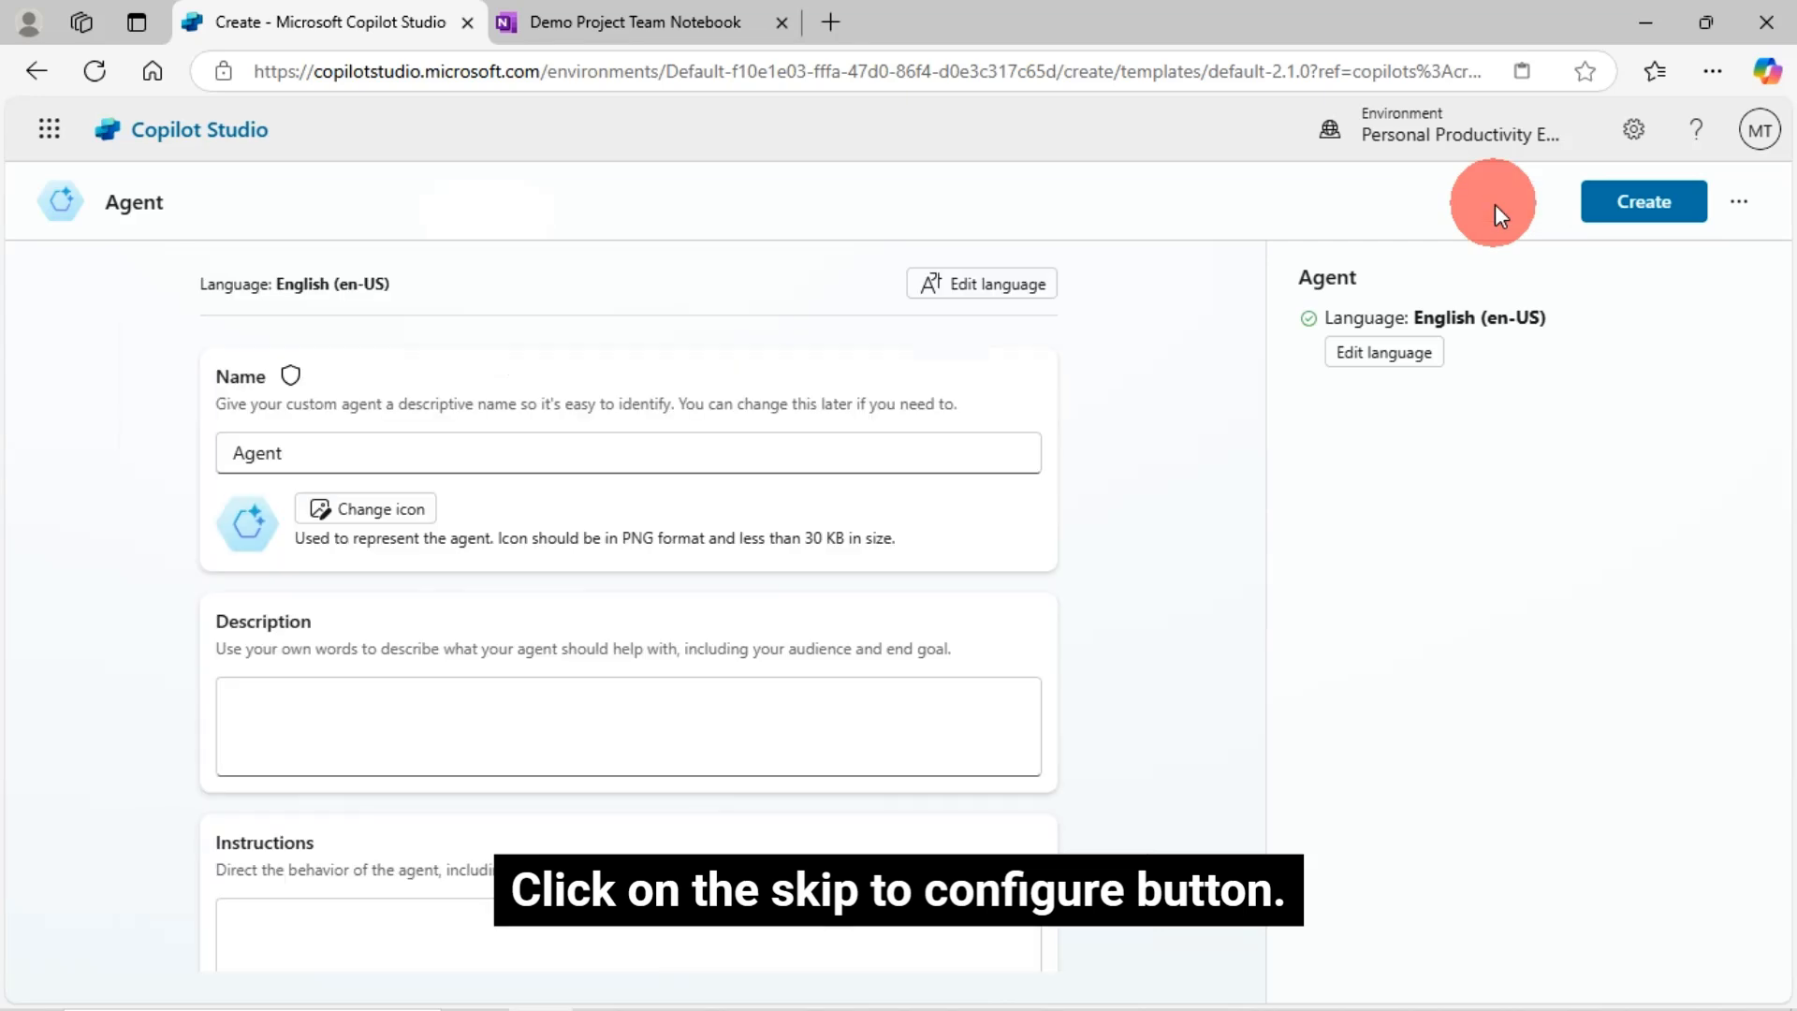
- Change the agent's name from 'Agent' to 'Welcome Agent (Copilot) Demo'
{"action": "left_click", "coordinate": [365, 453]}
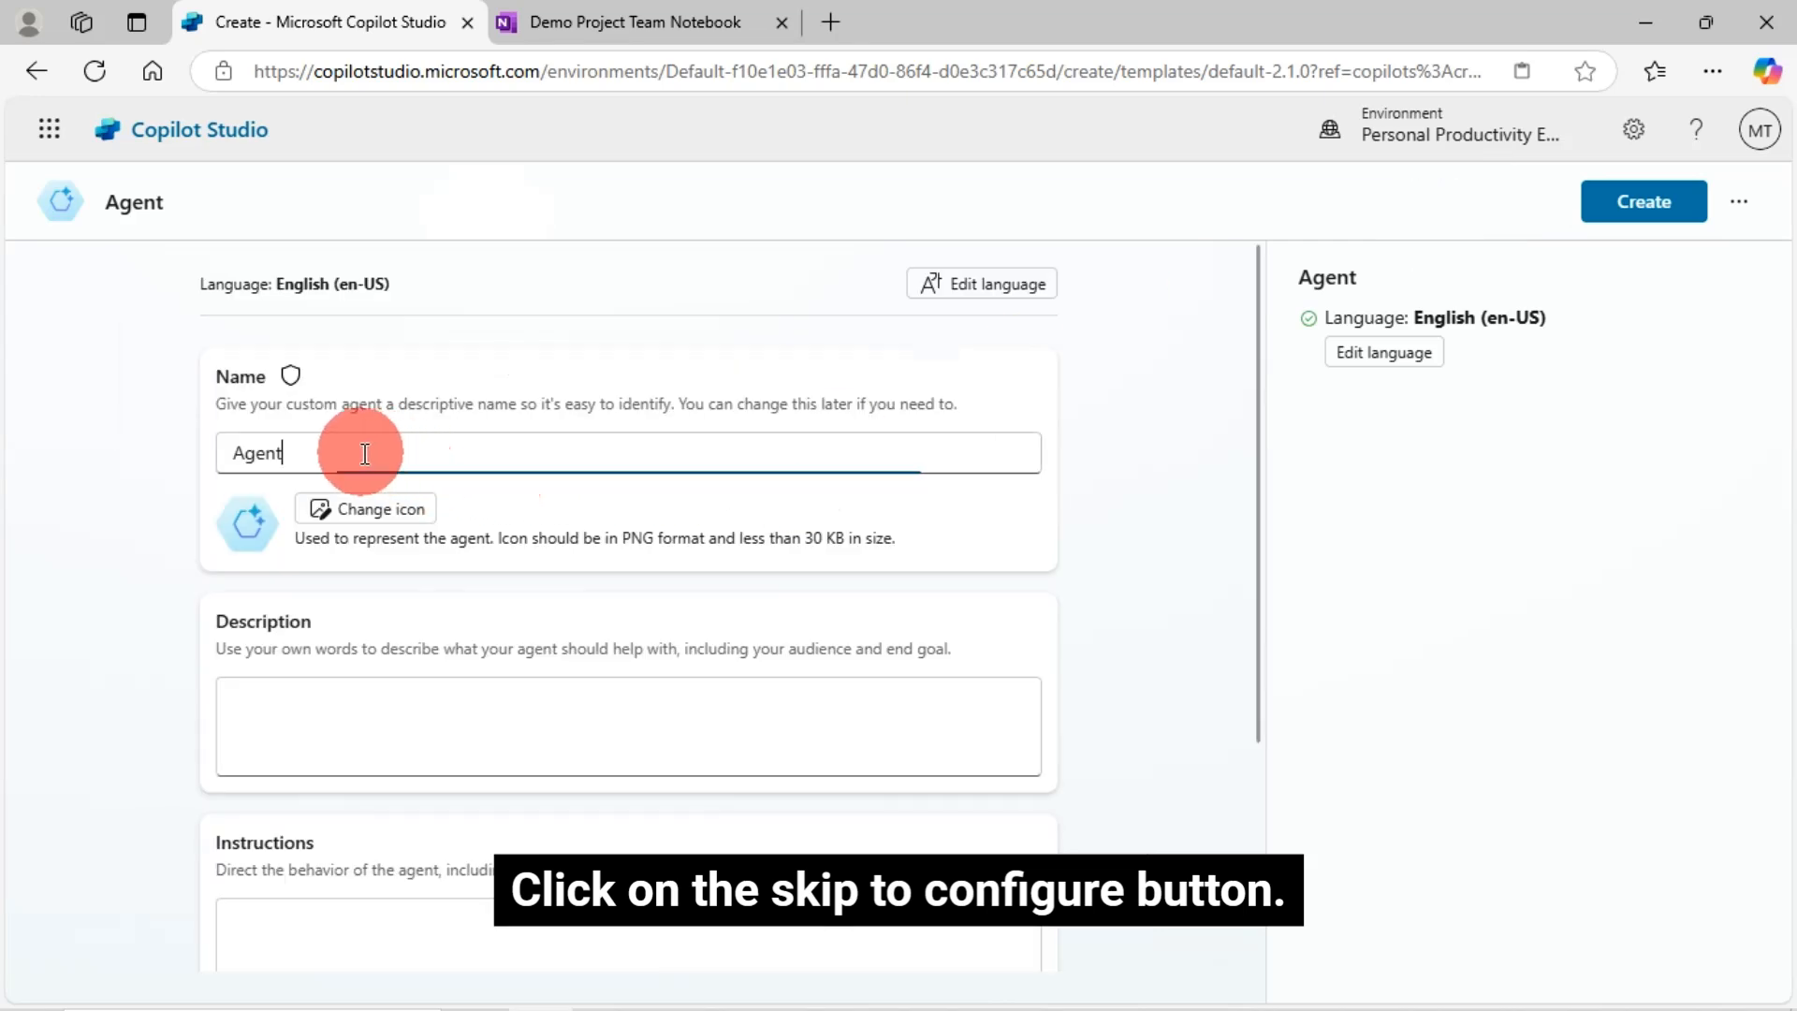
{"action": "left_click", "coordinate": [238, 454]}
{"action": "type", "text": "Welcome"}
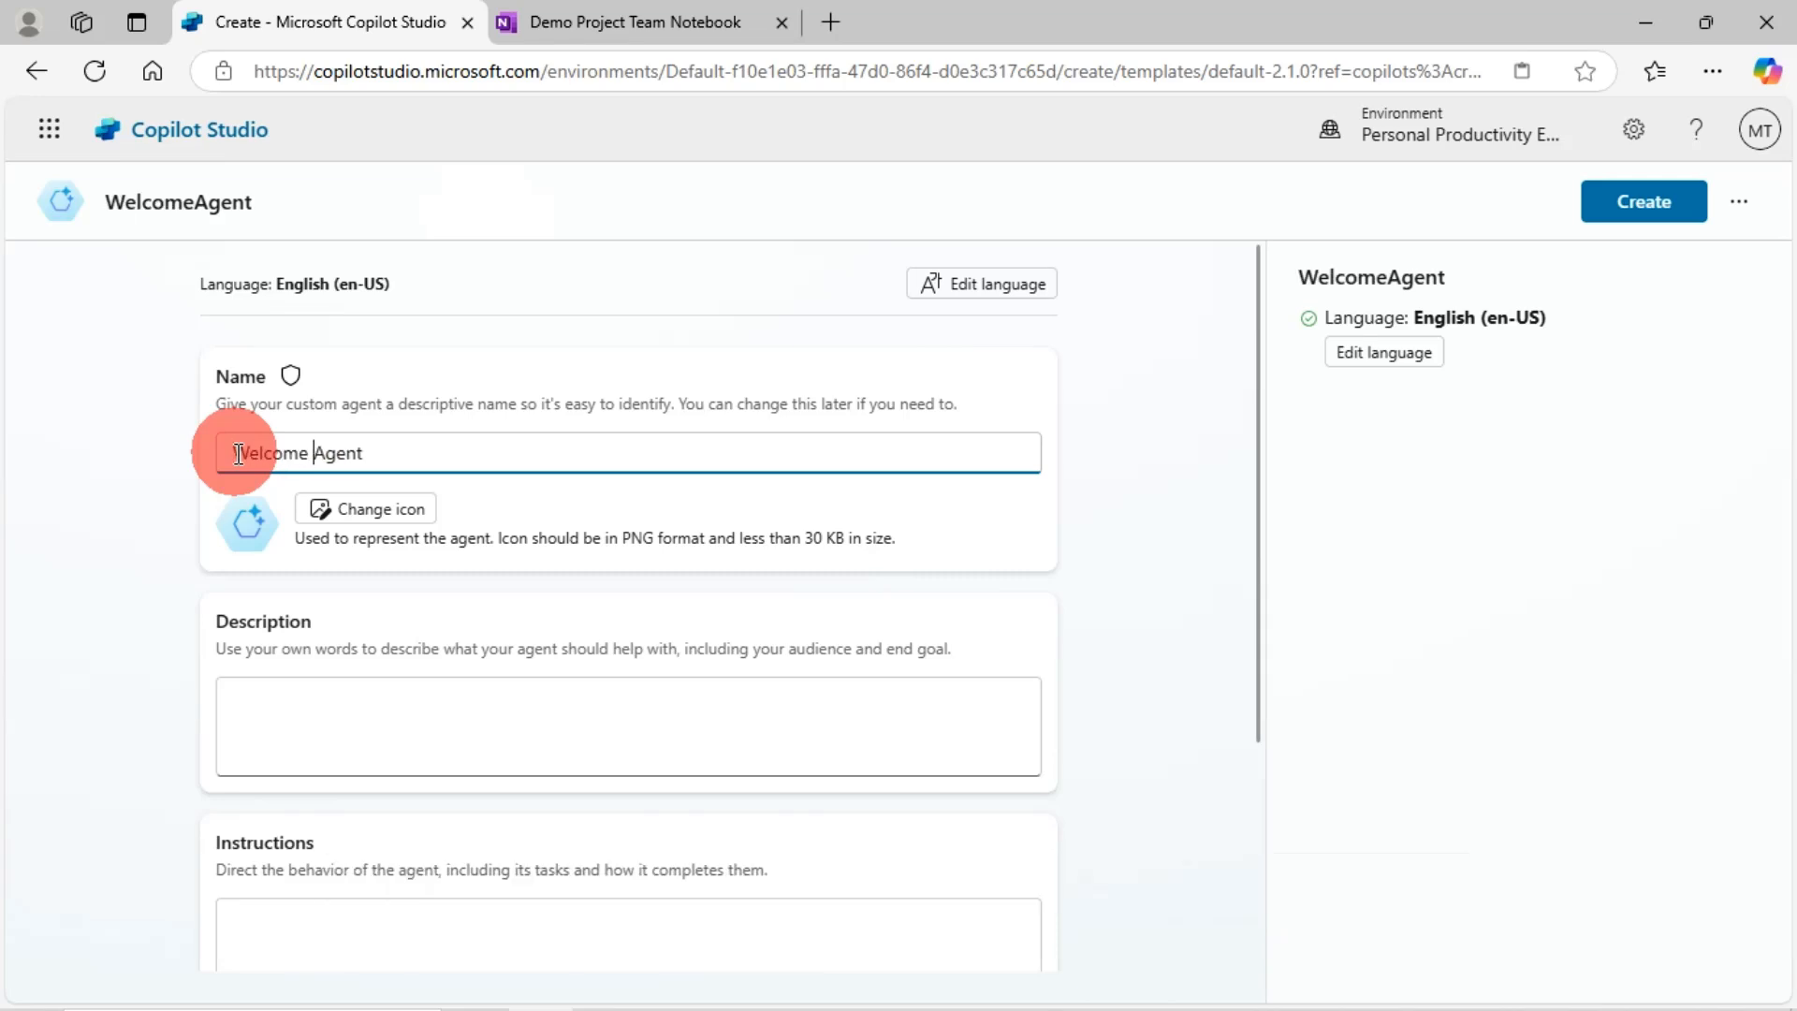
{"action": "left_click", "coordinate": [398, 452]}
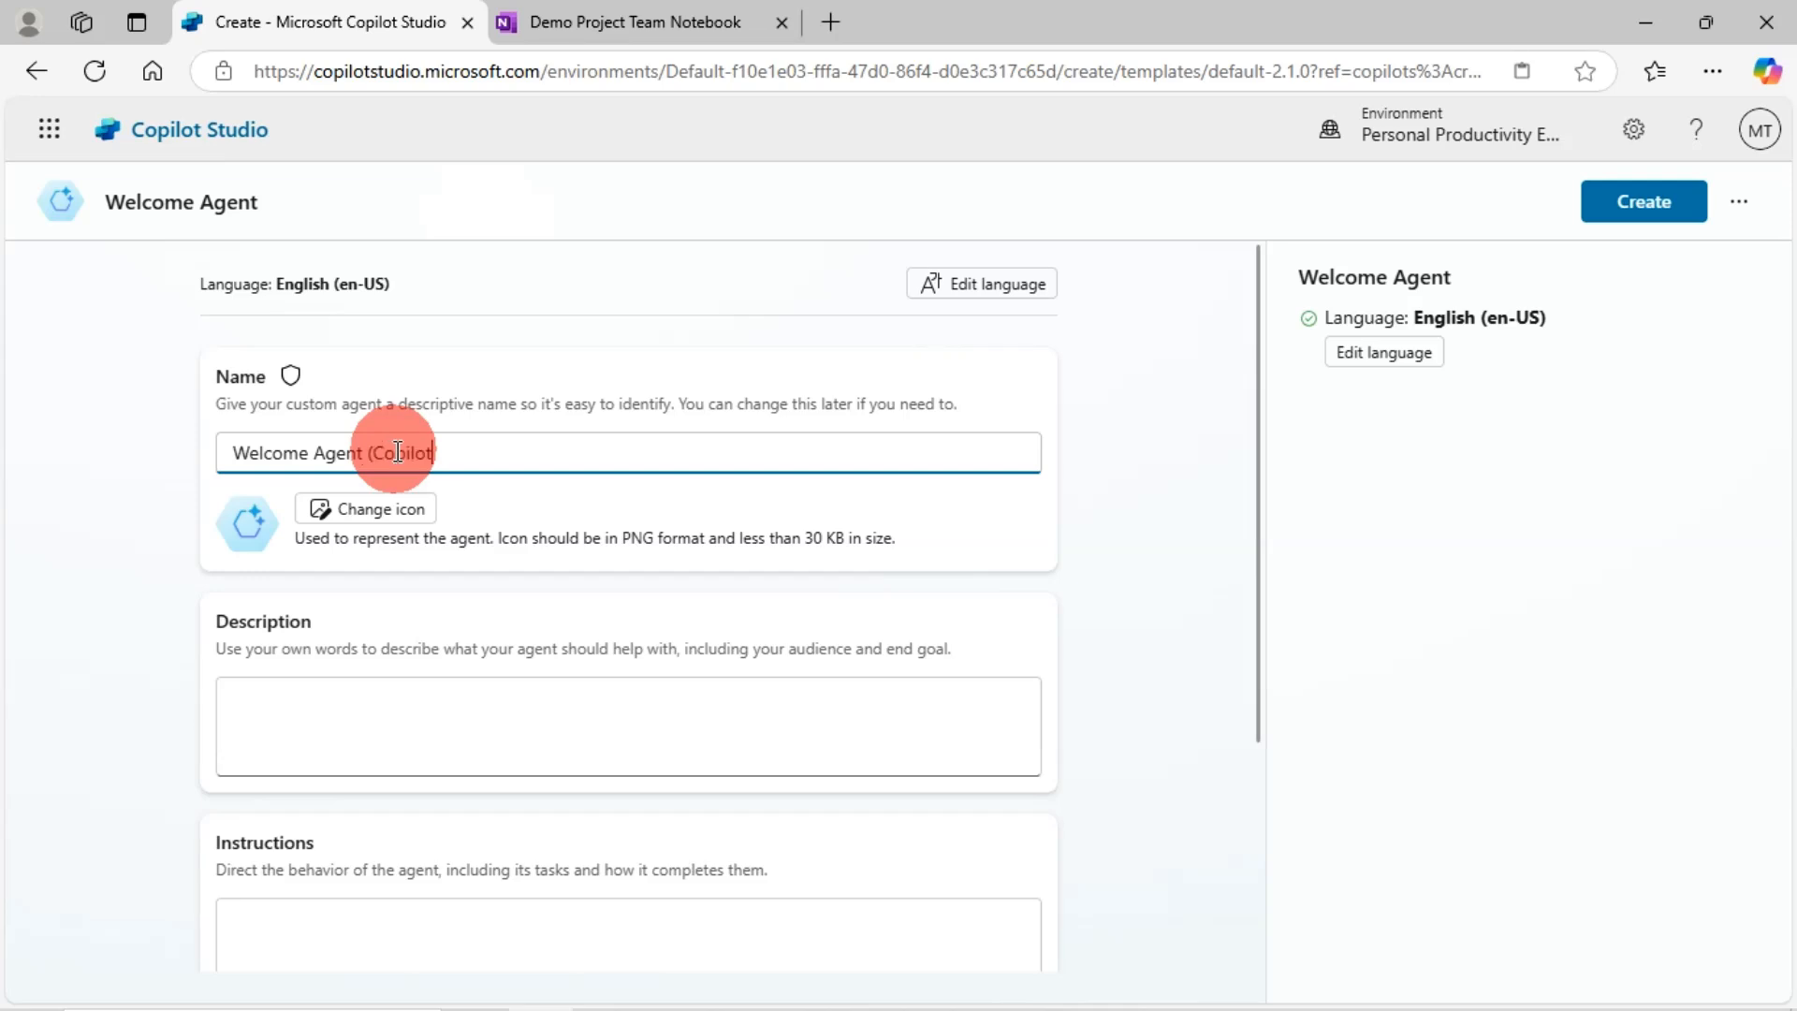
{"action": "type", "text": "De"}
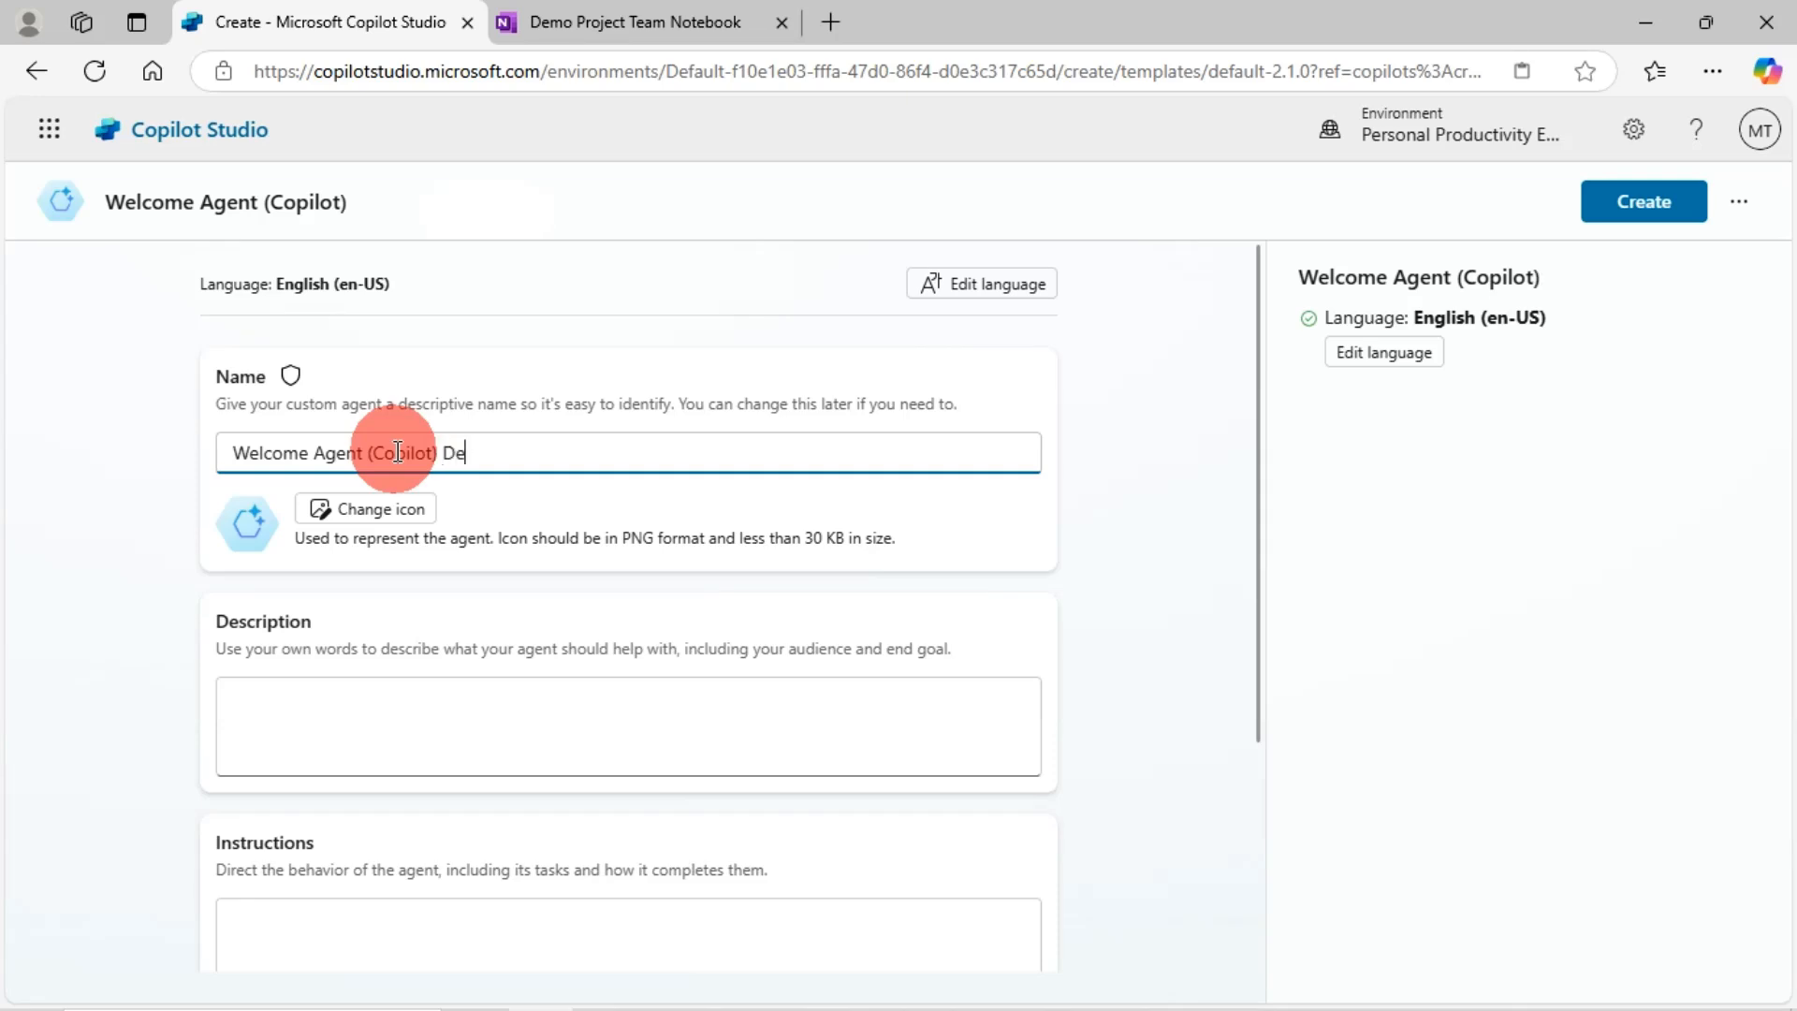
{"action": "type", "text": "o"}
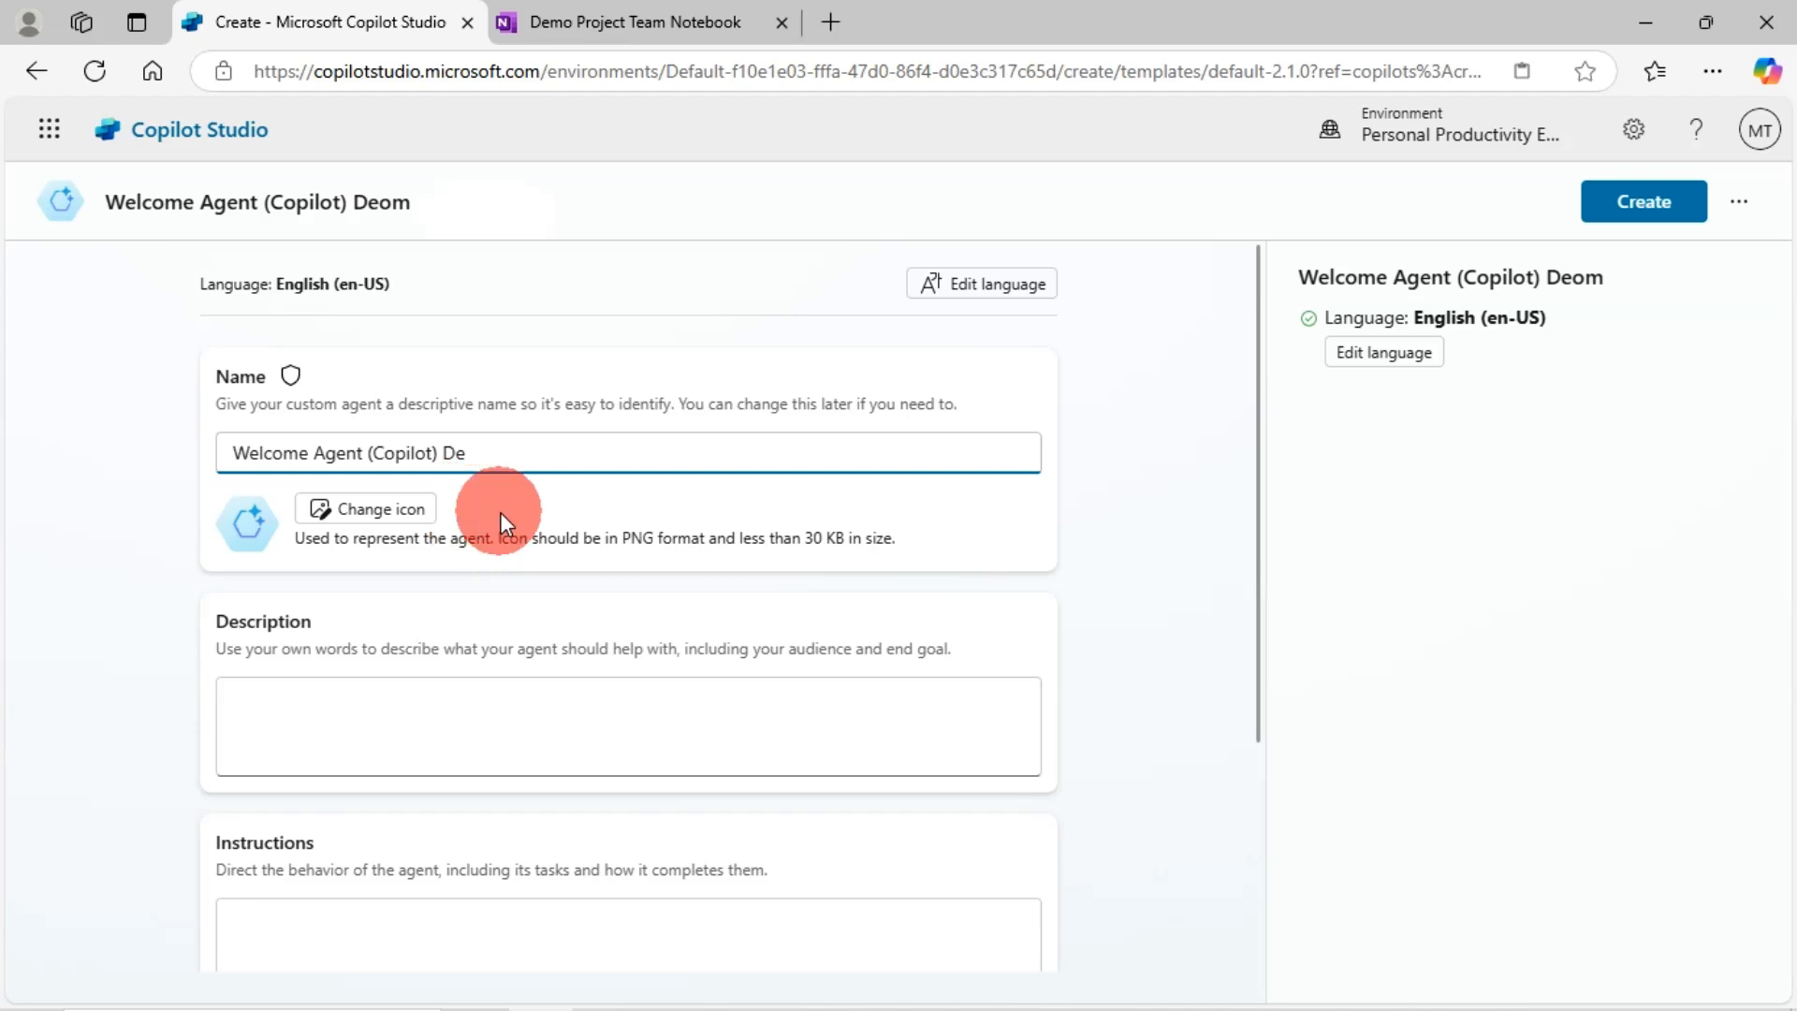
{"action": "type", "text": "no"}
{"action": "key", "text": "BackSpace"}
{"action": "key", "text": "BackSpace"}
{"action": "type", "text": "mo"}
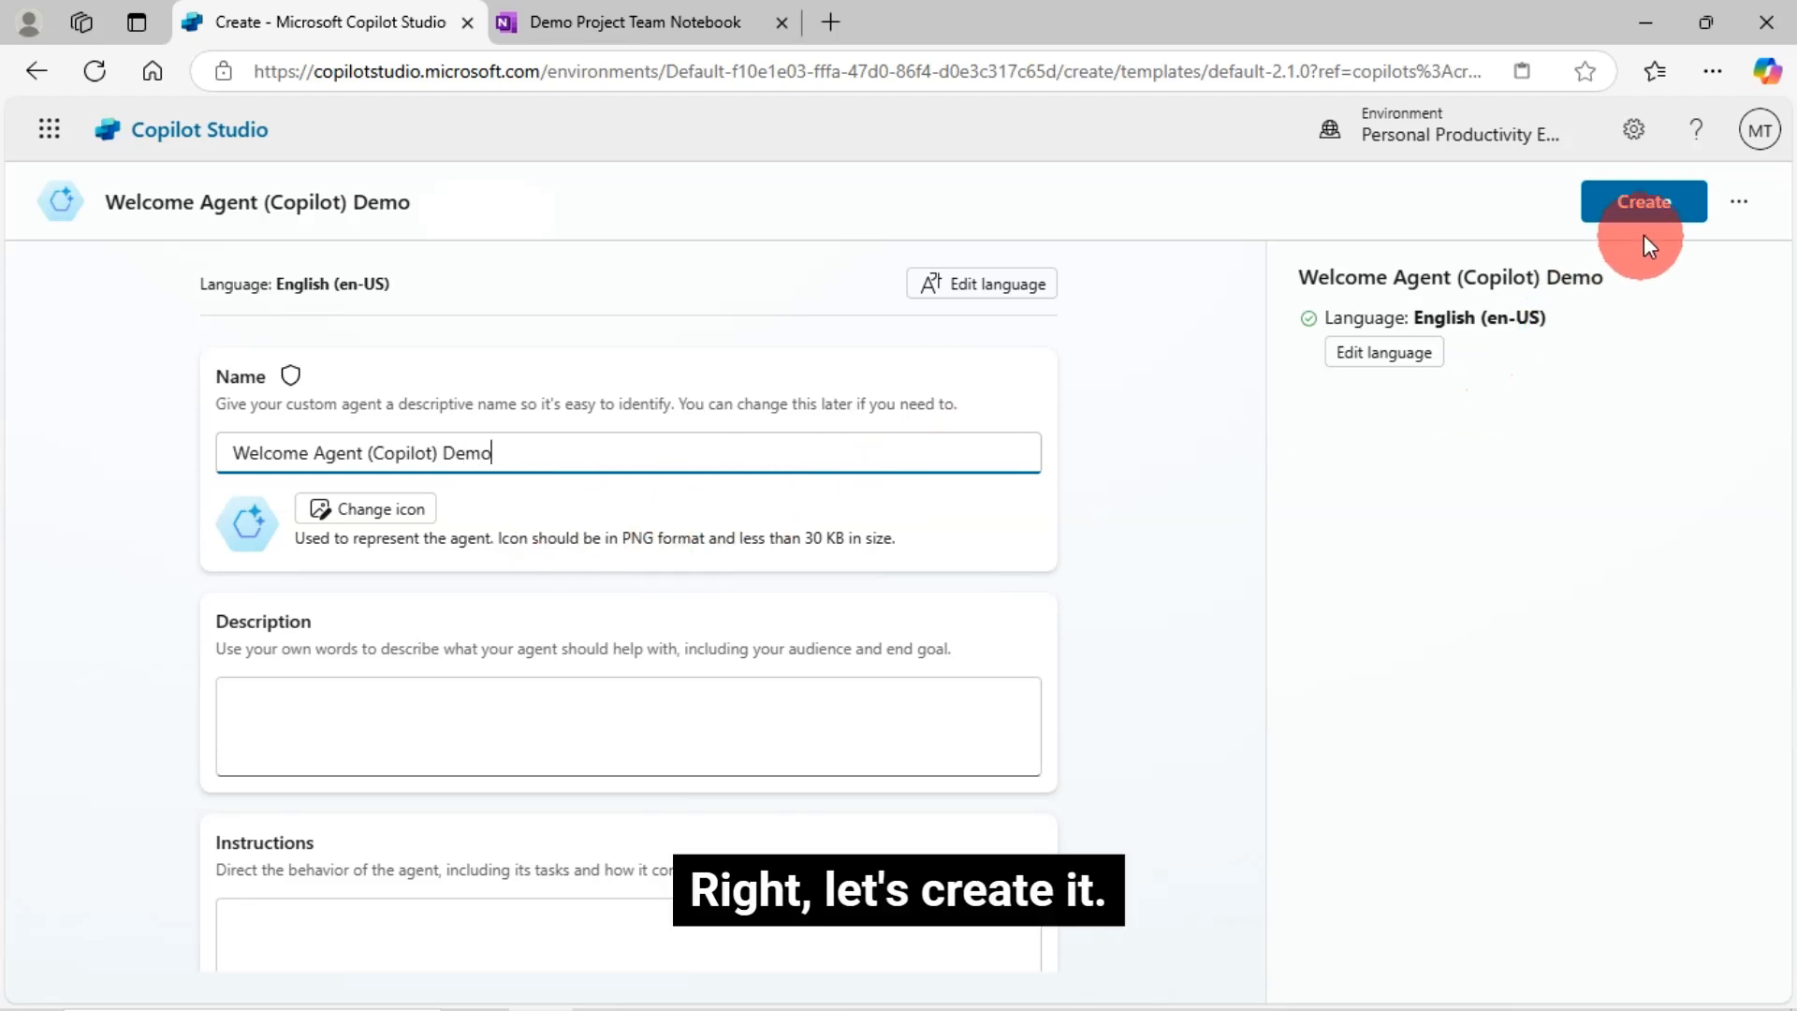
- Create the Welcome Agent (Copilot) Demo agent and wait for its Overview page to load
{"action": "left_click", "coordinate": [1644, 204]}
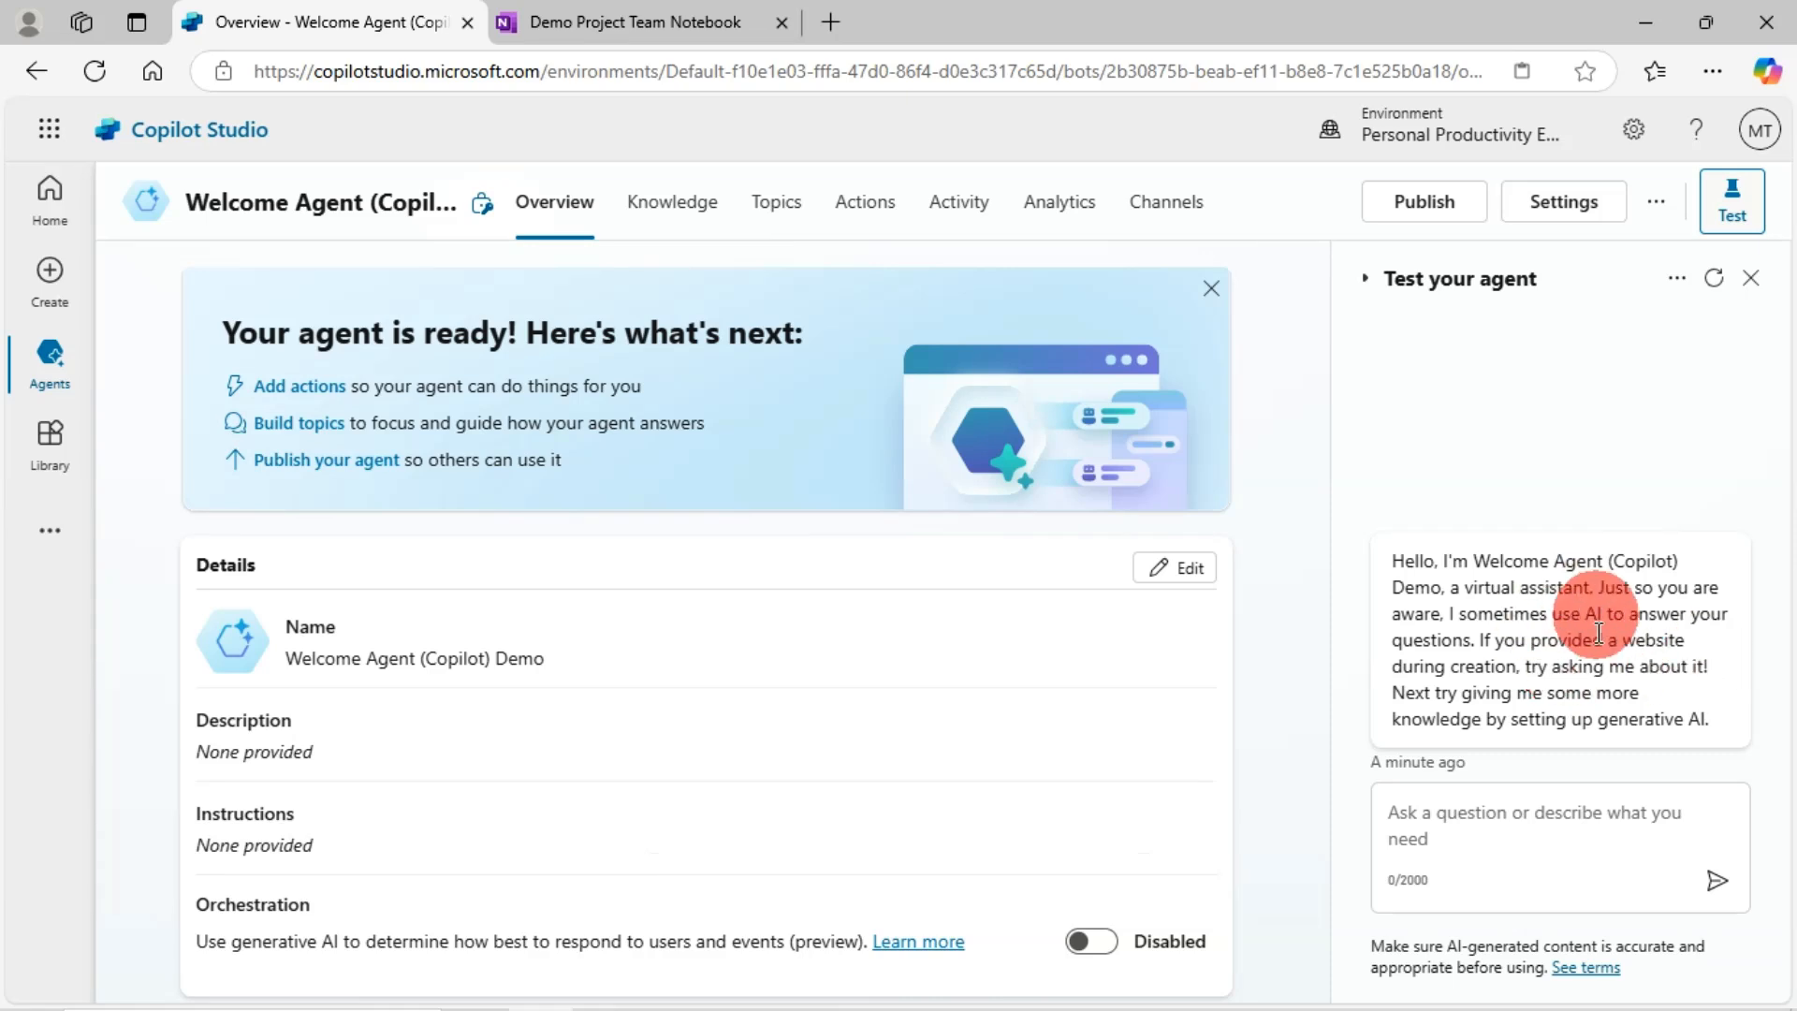
- Restart the test chat and open the Conversation Start topic behind the welcome greeting
{"action": "double_click", "coordinate": [1517, 614]}
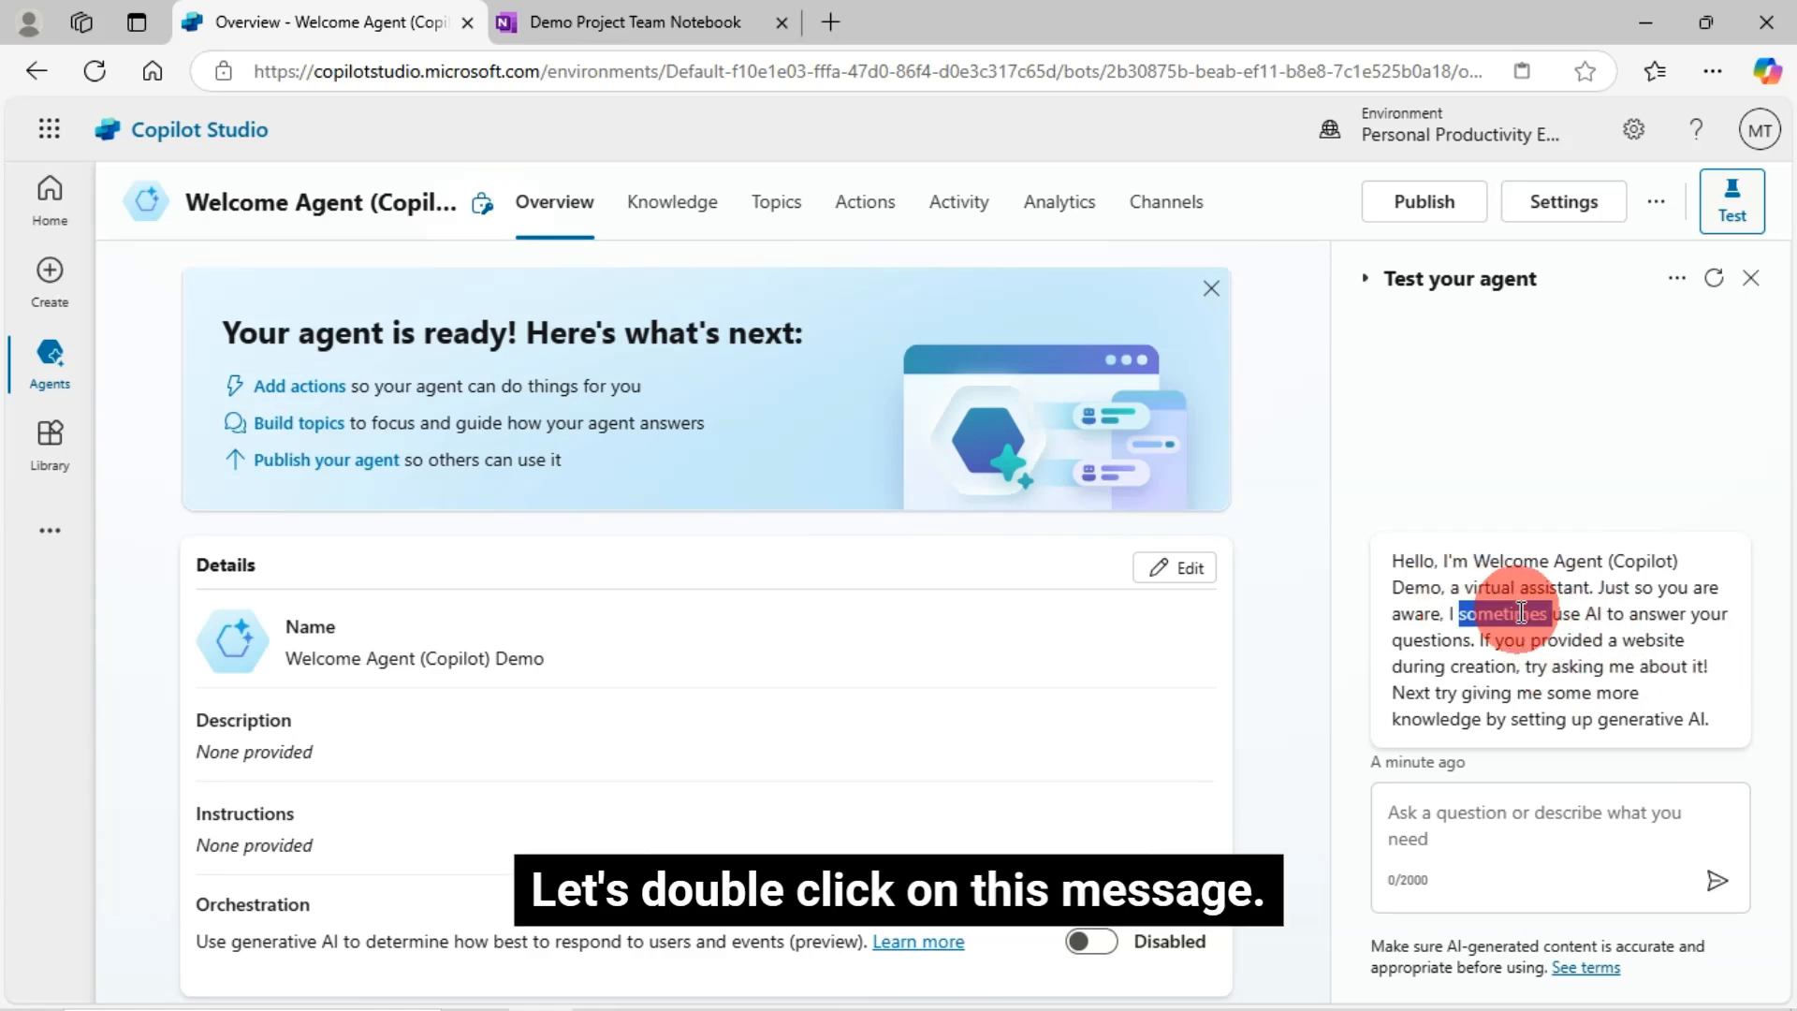
{"action": "double_click", "coordinate": [1574, 642]}
{"action": "left_click", "coordinate": [1722, 217]}
{"action": "left_click", "coordinate": [1722, 217]}
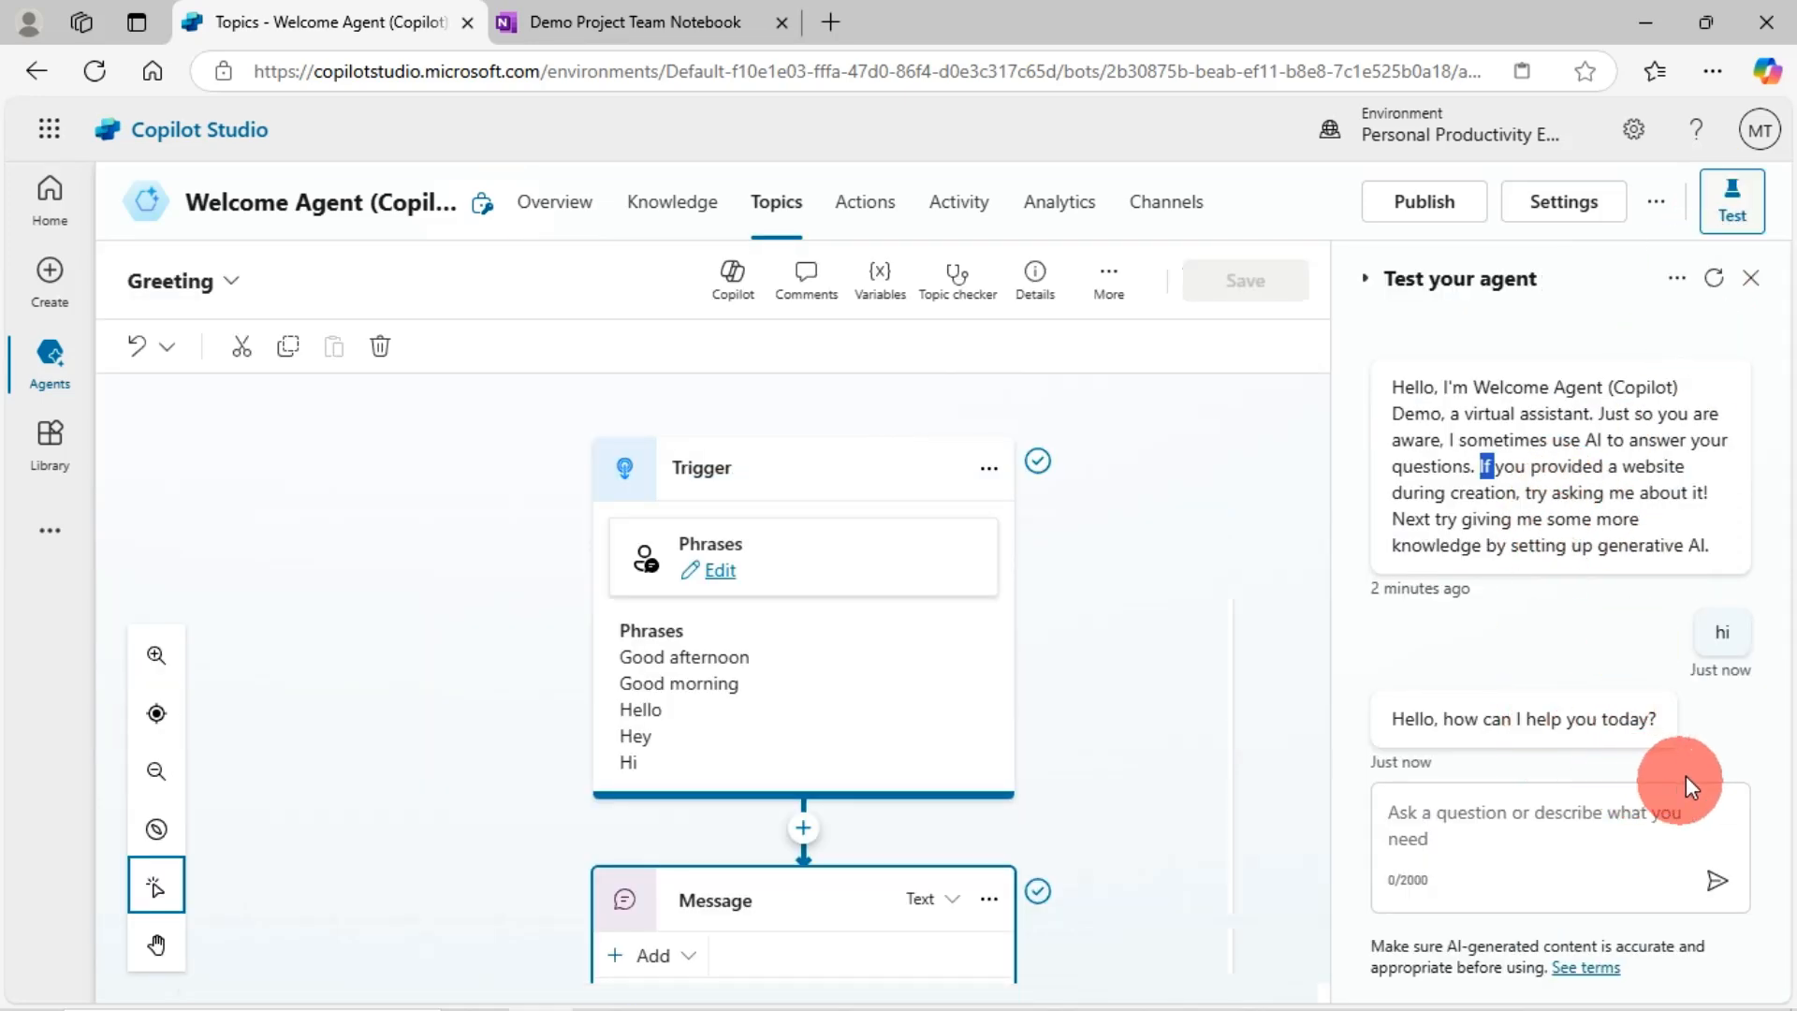
{"action": "left_click", "coordinate": [1710, 288]}
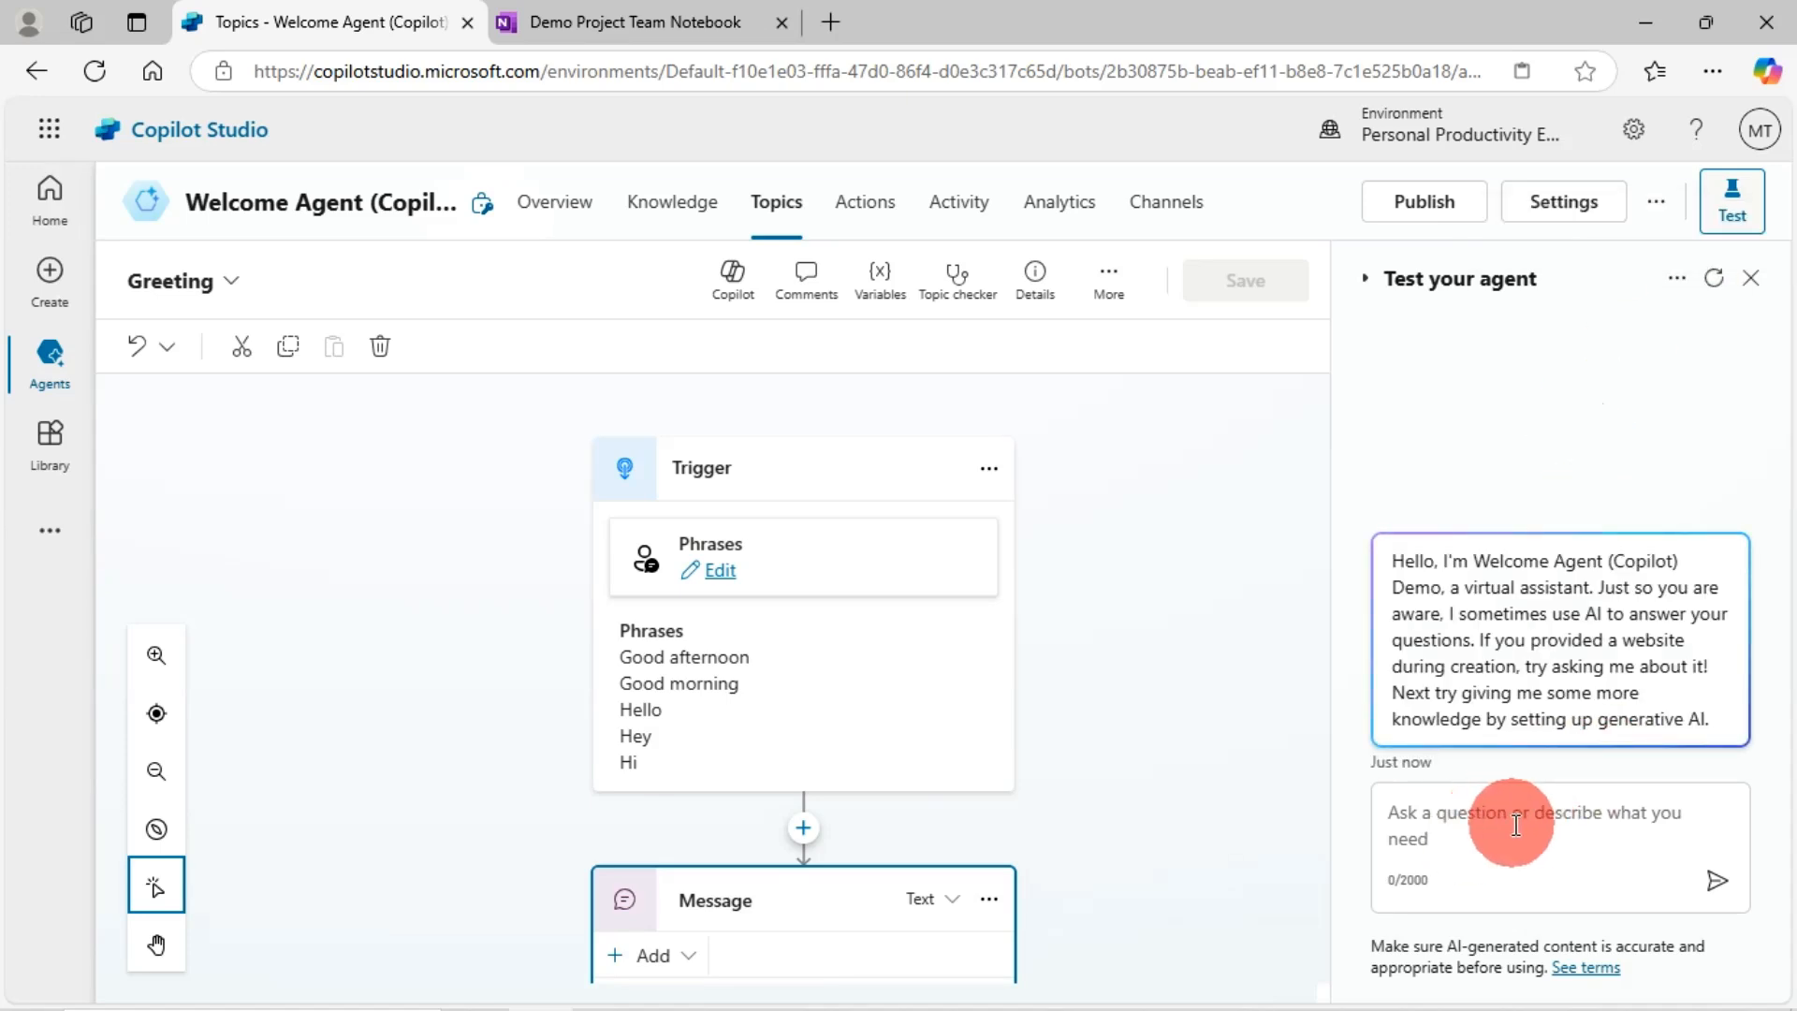
{"action": "triple_click", "coordinate": [1517, 655]}
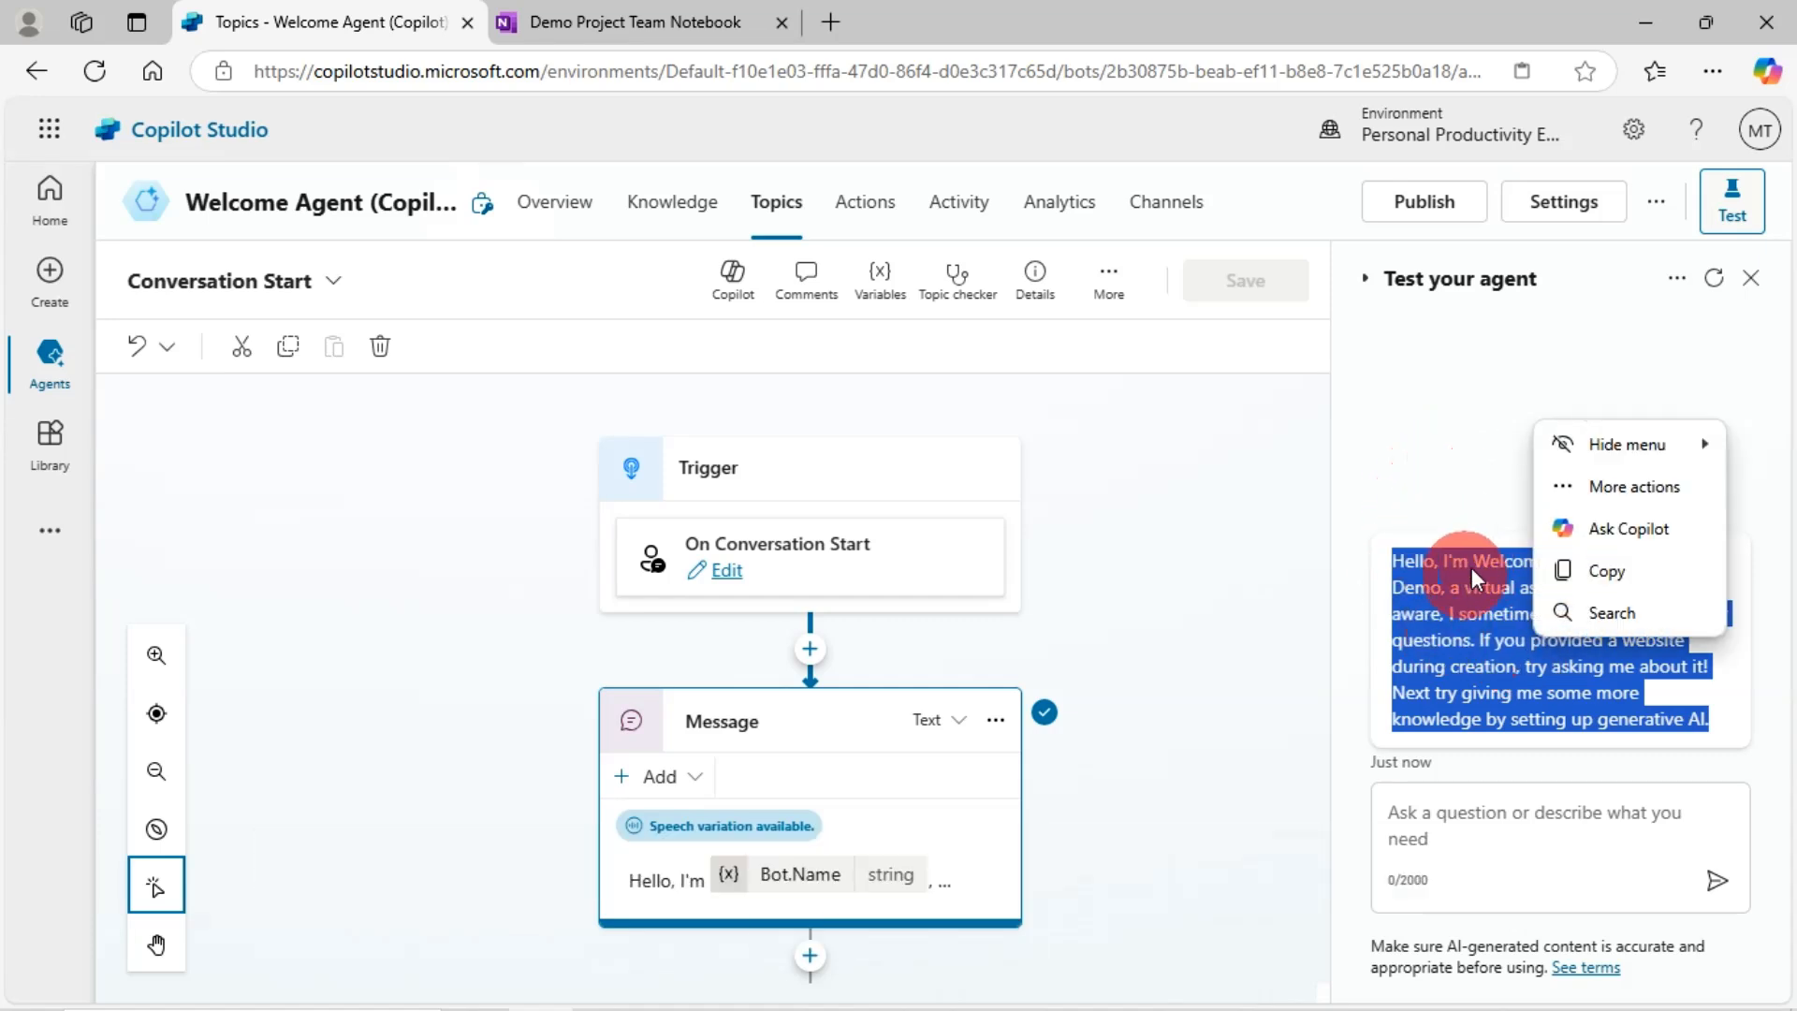
{"action": "left_click", "coordinate": [1422, 438]}
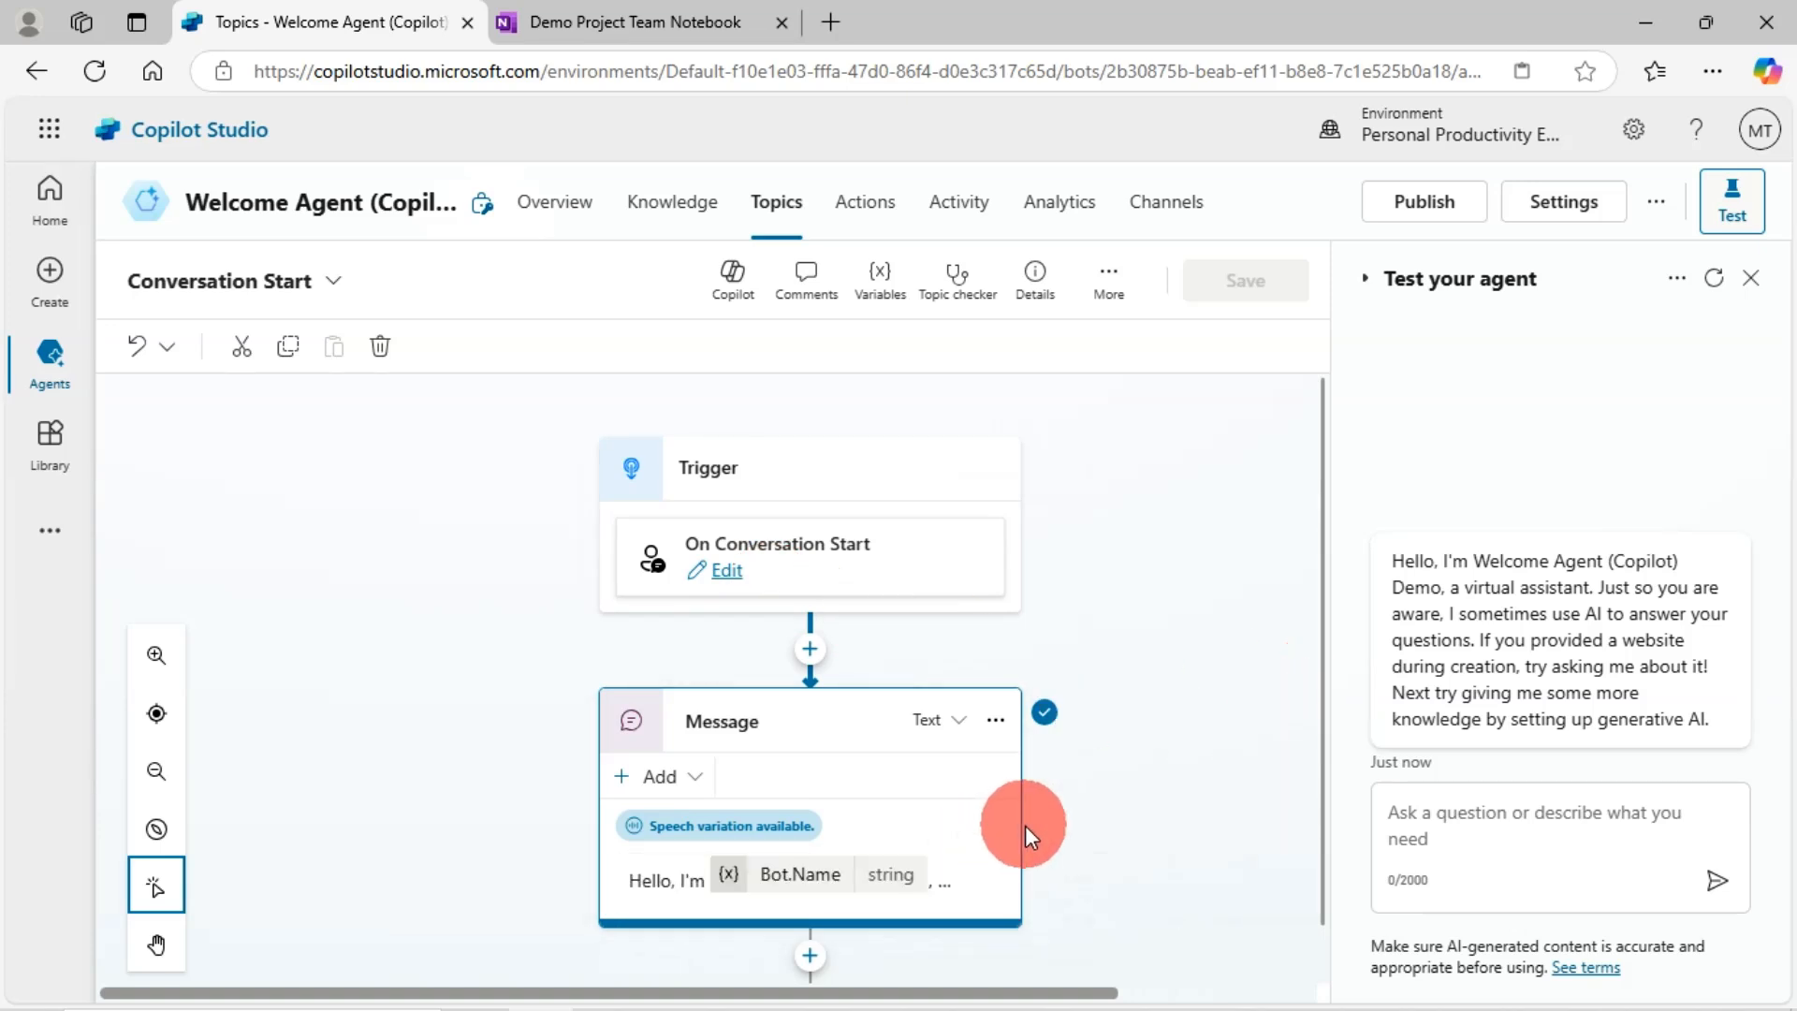
- Expand the Conversation Start message node to review its Bot.Name greeting text
{"action": "scroll", "coordinate": [936, 749], "scroll_direction": "down", "scroll_amount": 1}
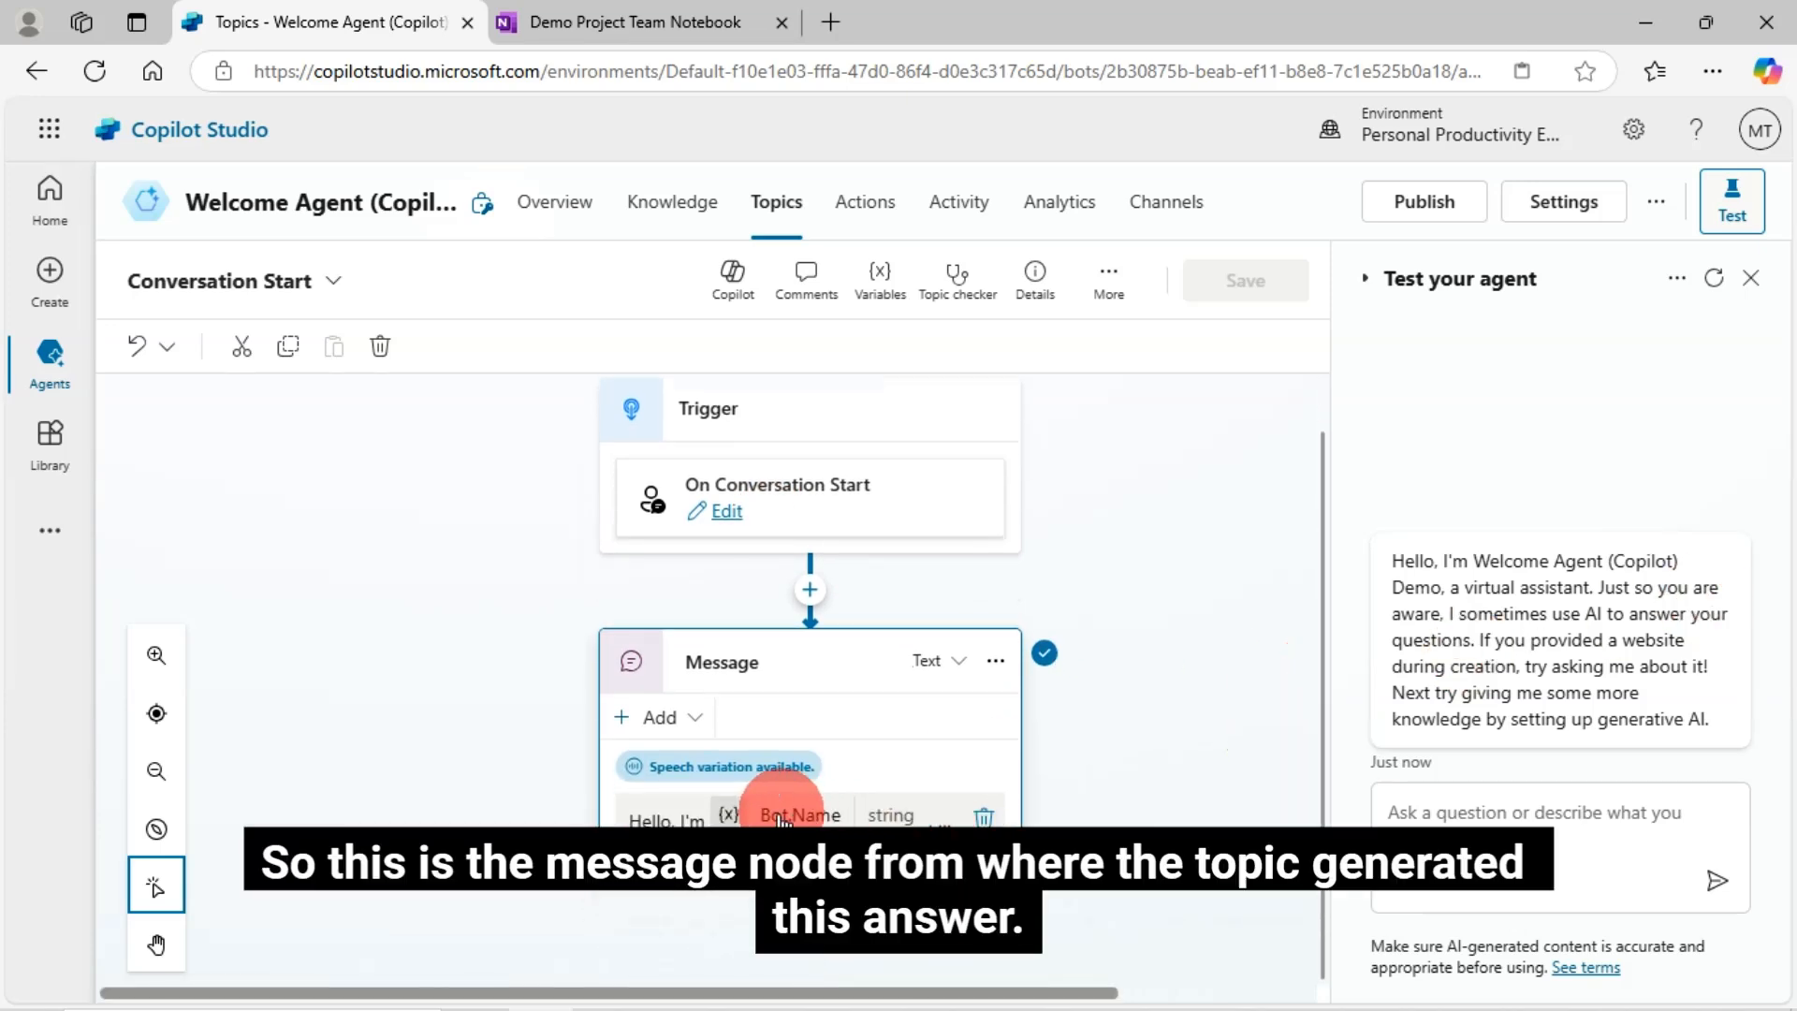
{"action": "left_click", "coordinate": [666, 810]}
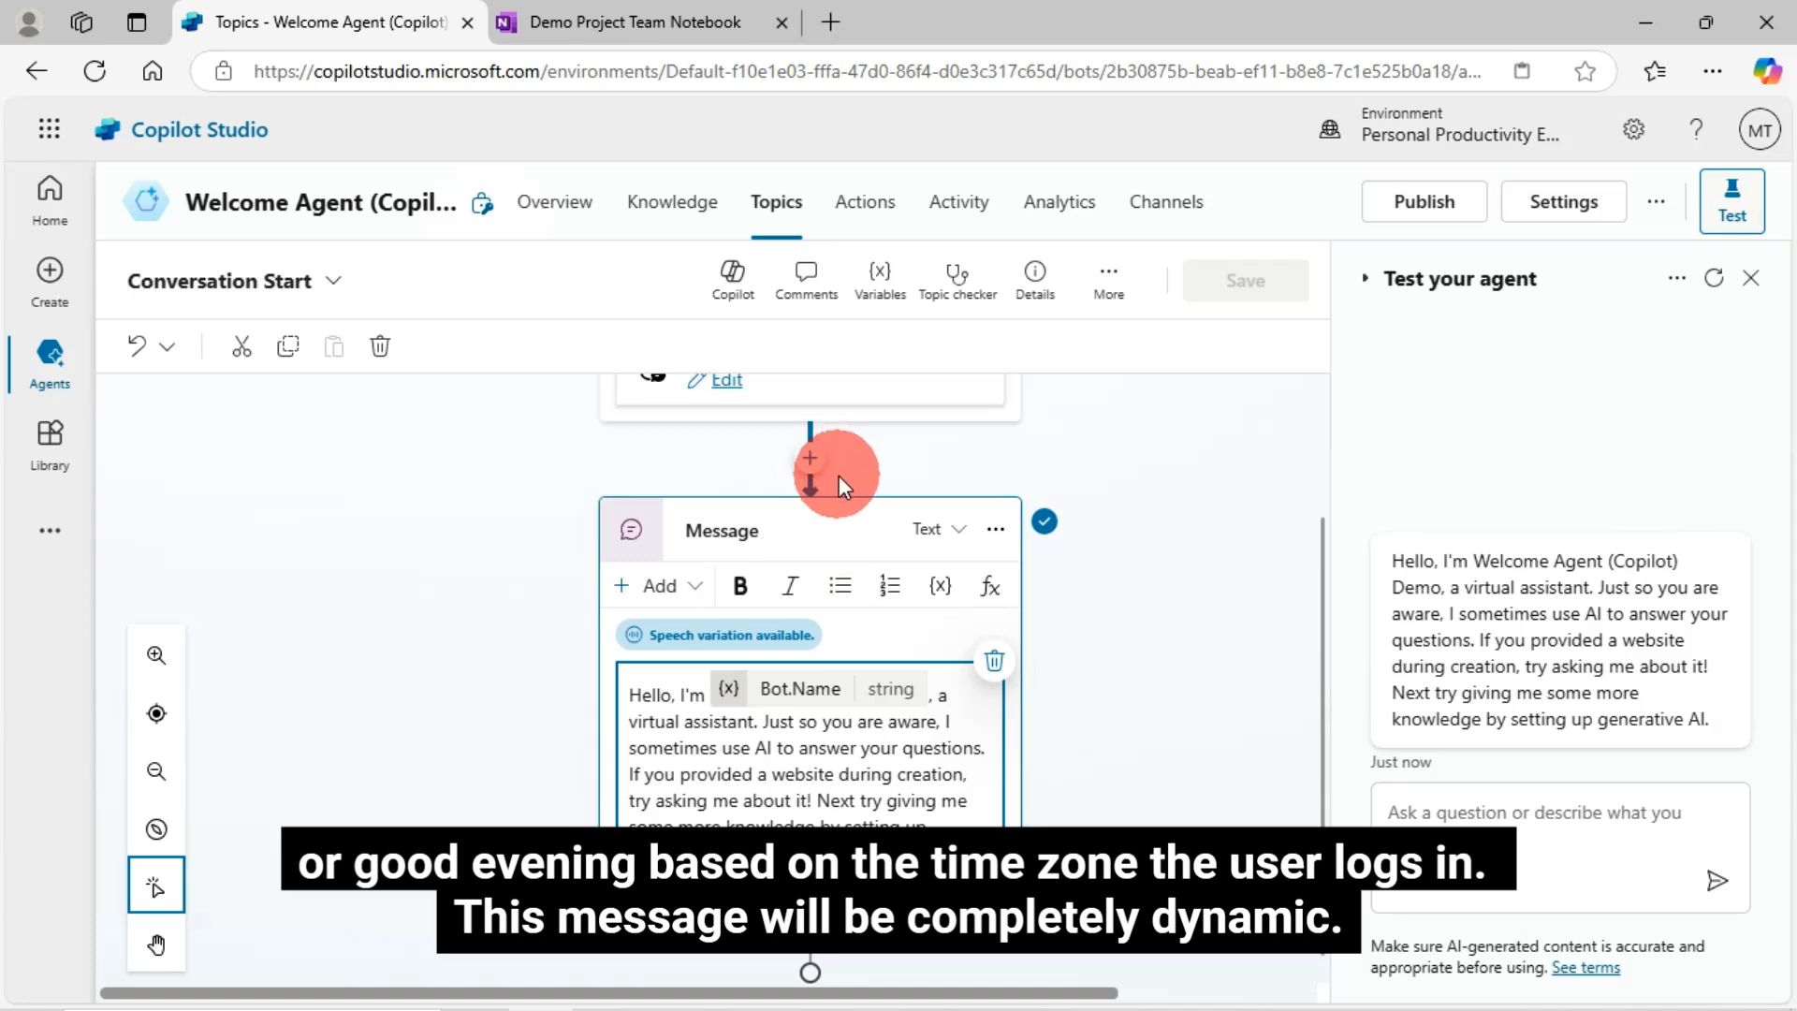
{"action": "scroll", "coordinate": [822, 469], "scroll_direction": "up", "scroll_amount": 2}
- Add a Set variable value node after the trigger, using a new variable
{"action": "left_click", "coordinate": [810, 594]}
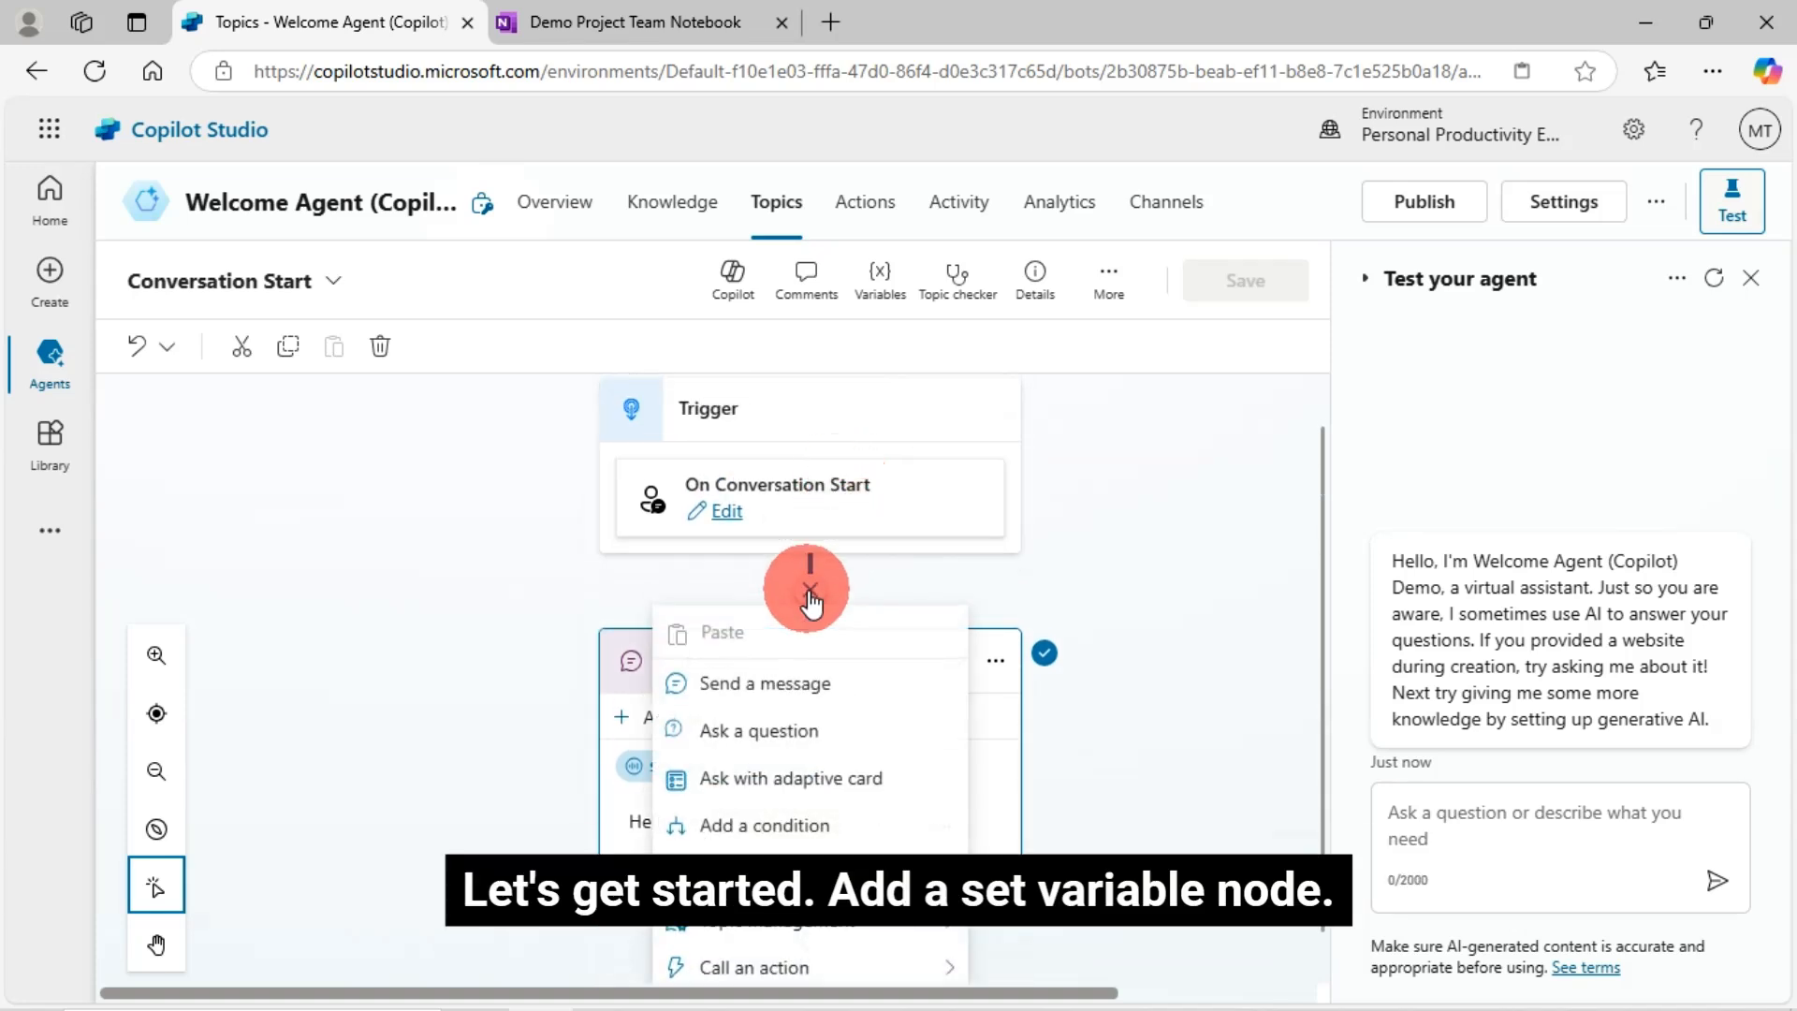
{"action": "mouse_move", "coordinate": [802, 814]}
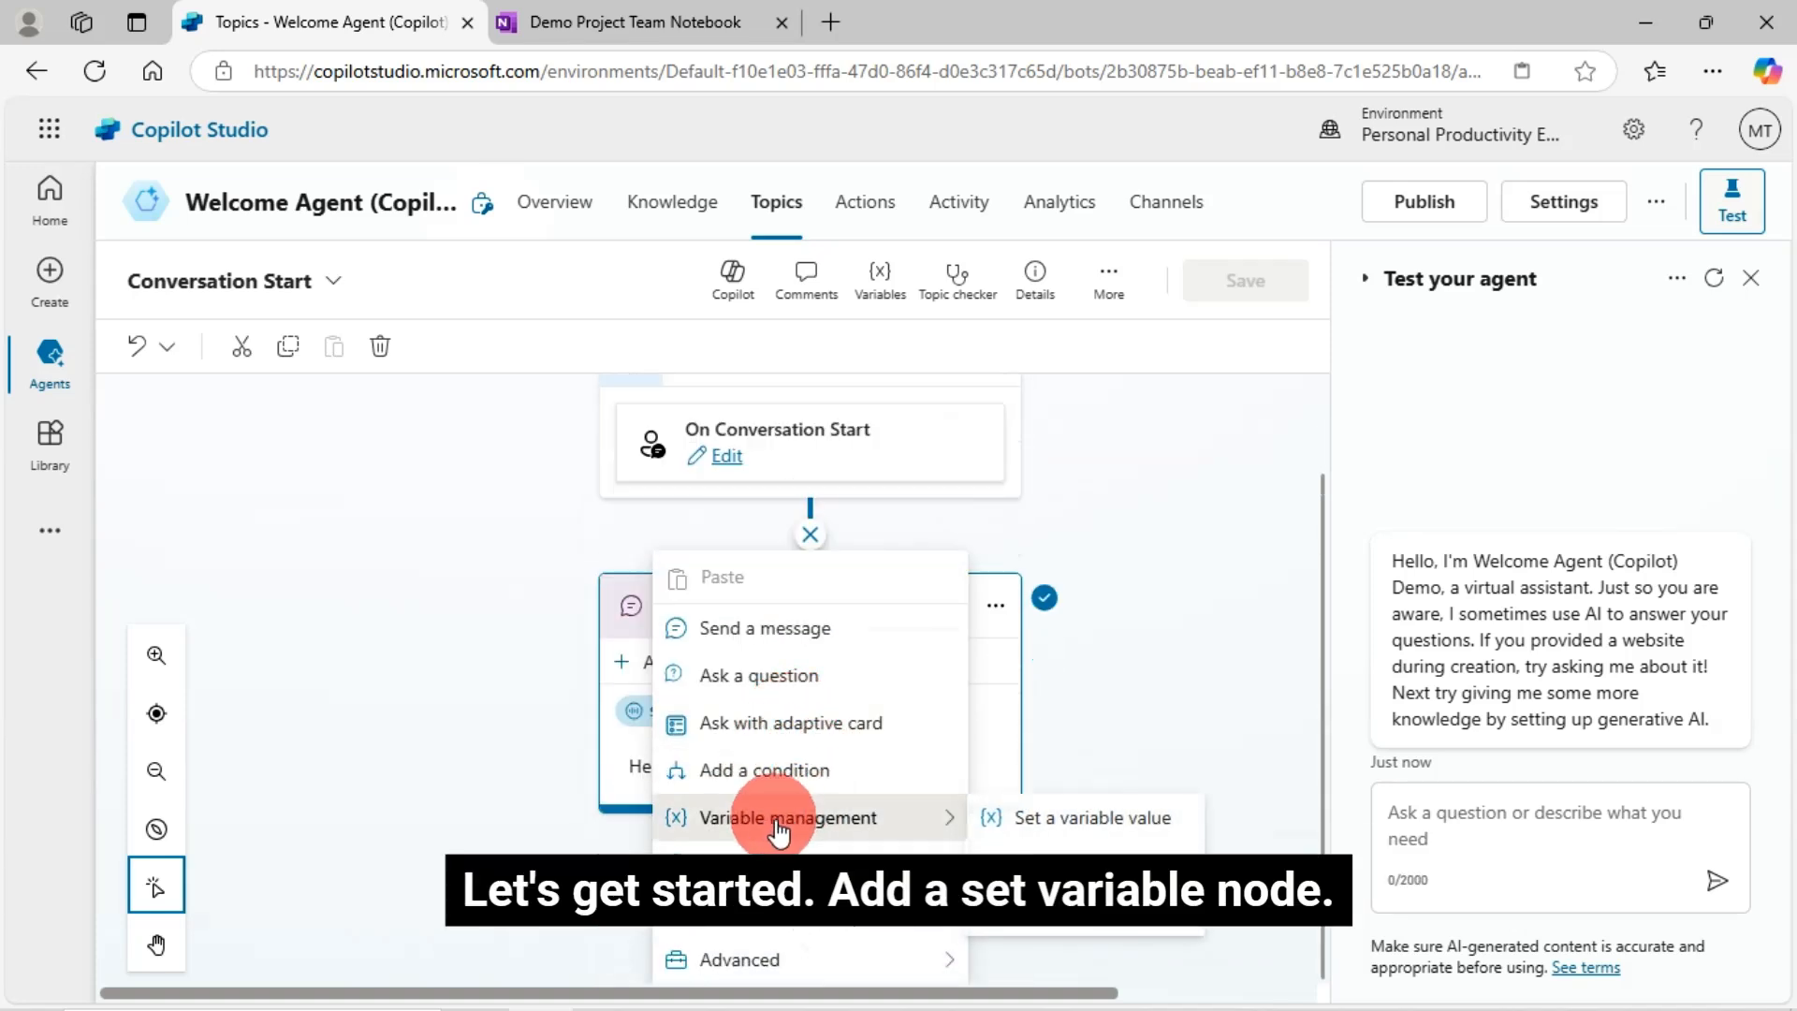
{"action": "left_click", "coordinate": [1076, 824]}
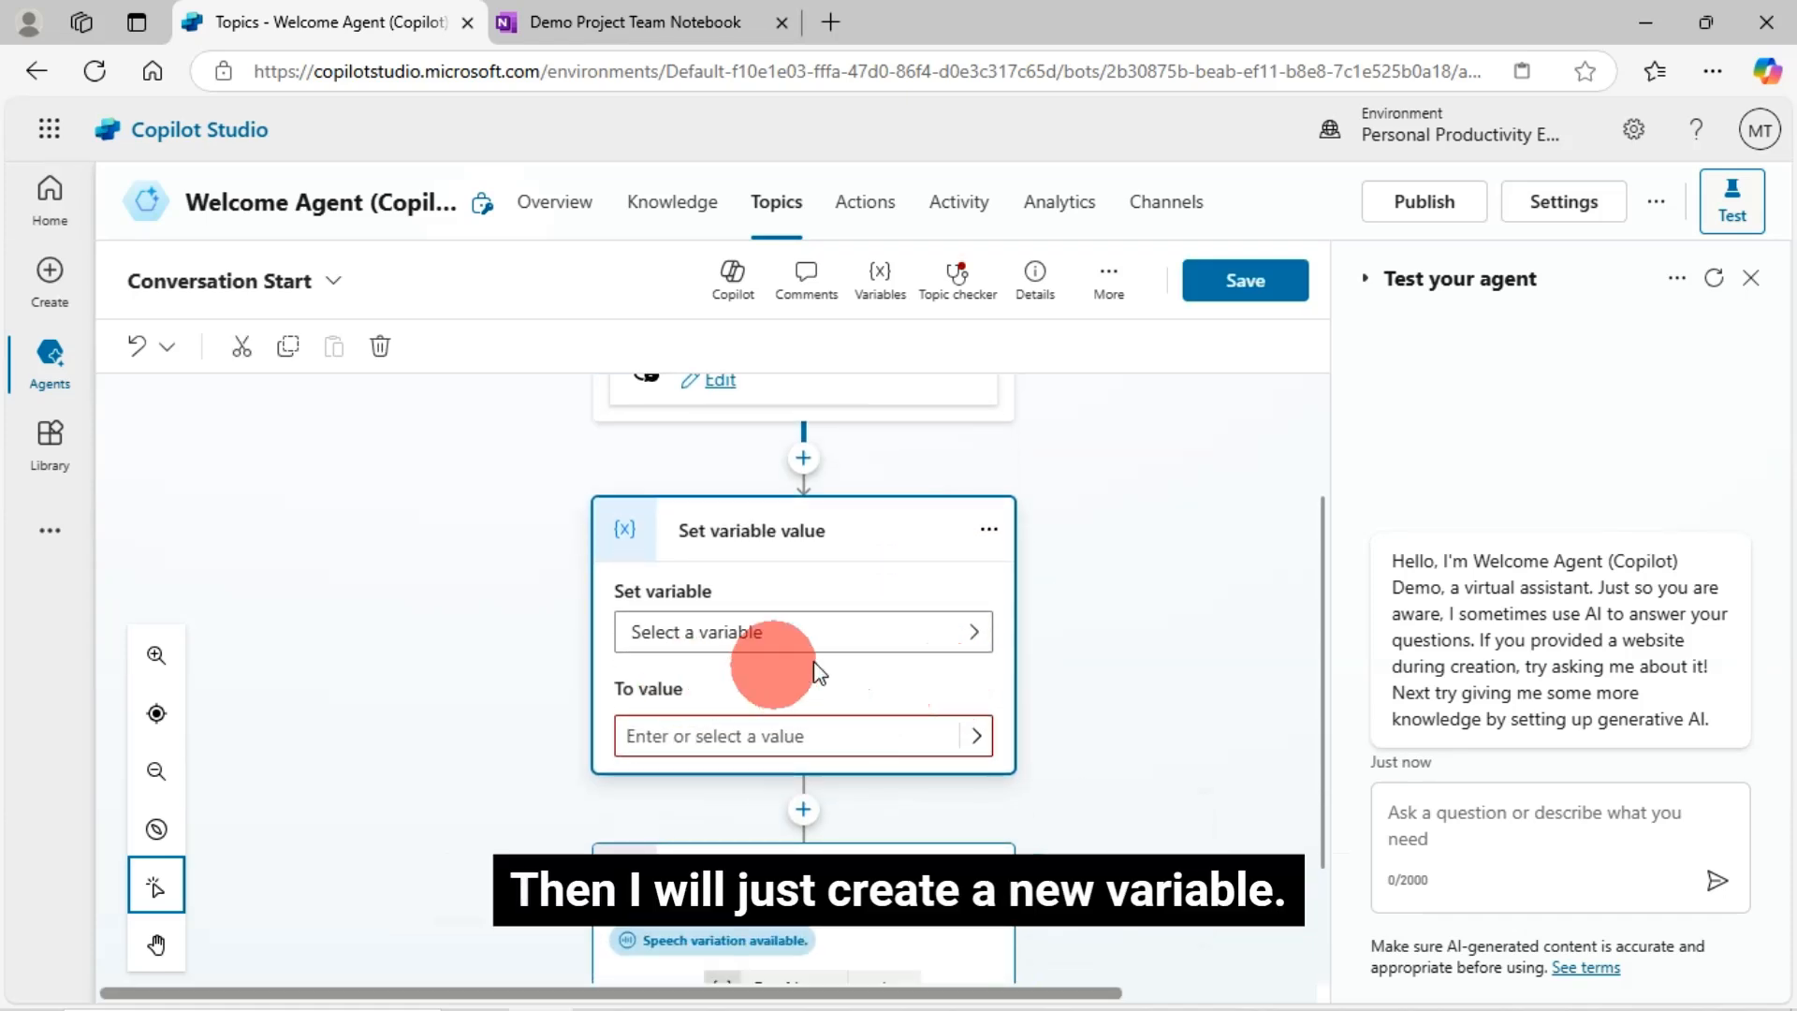
{"action": "left_click", "coordinate": [971, 637]}
{"action": "left_click", "coordinate": [854, 829]}
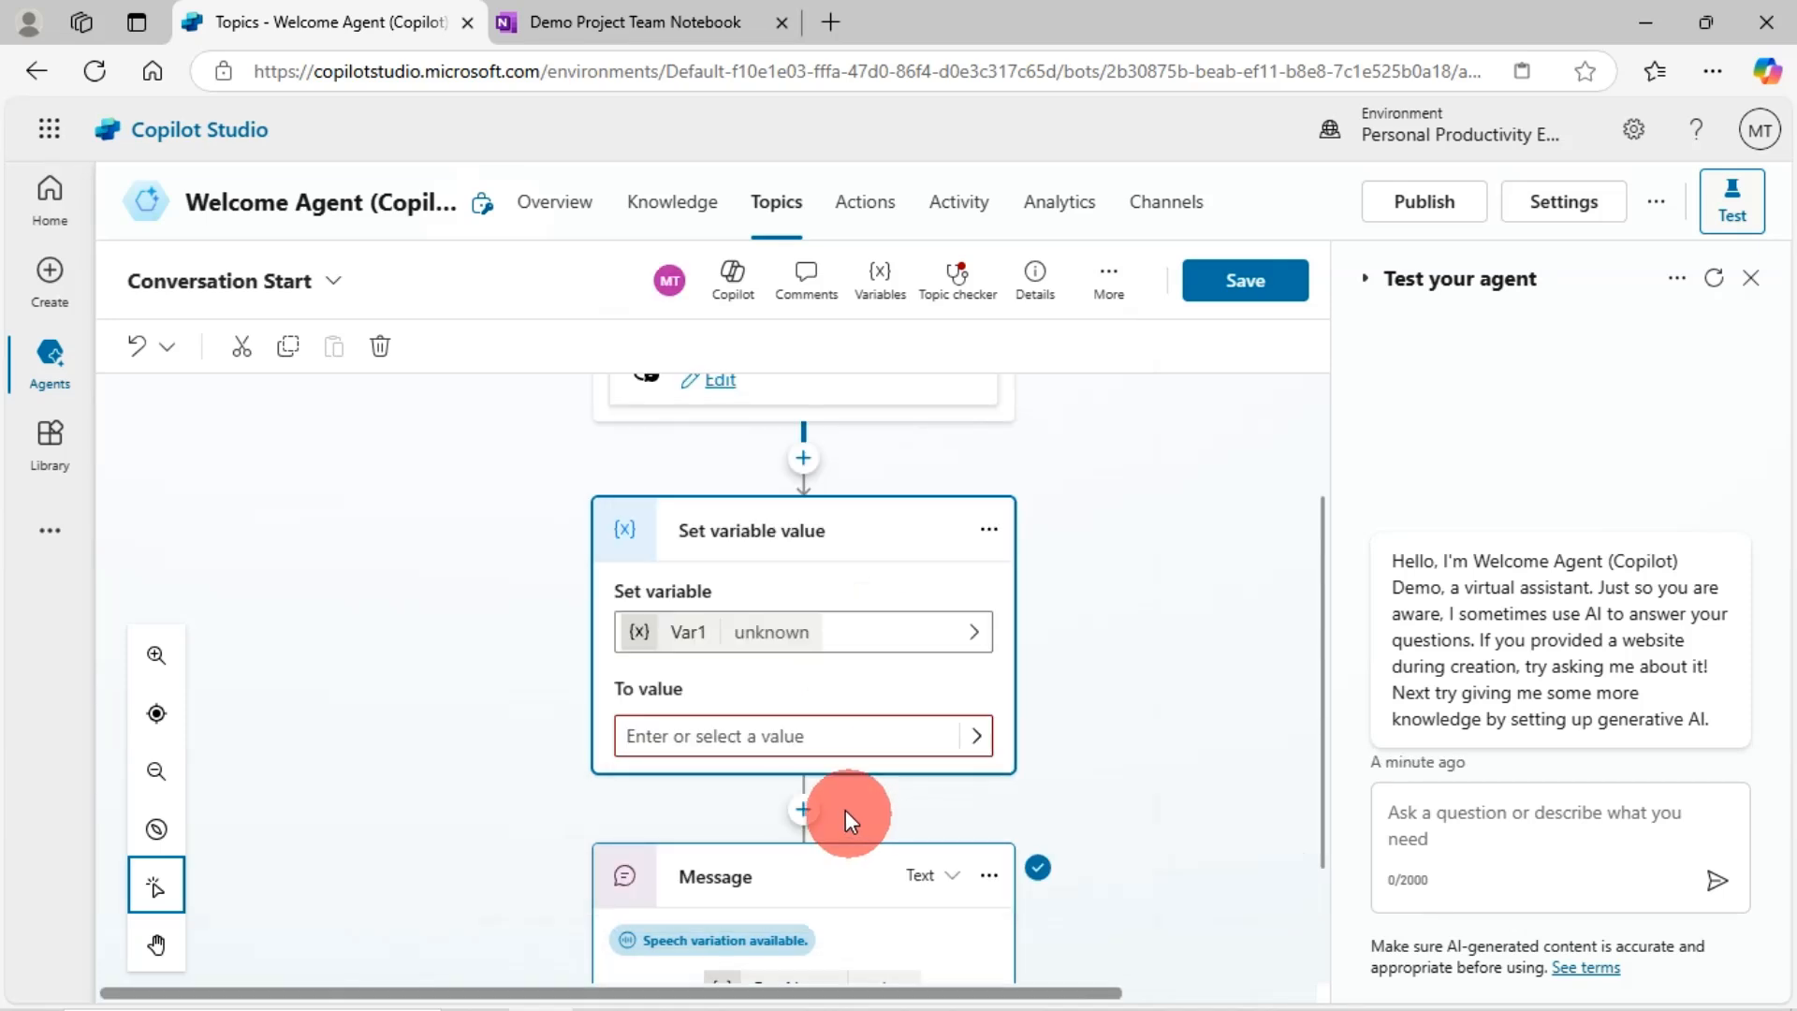
- Rename the new variable to VarUserDynamicWelcomeMessage
{"action": "left_click", "coordinate": [704, 646]}
{"action": "left_click", "coordinate": [1009, 446]}
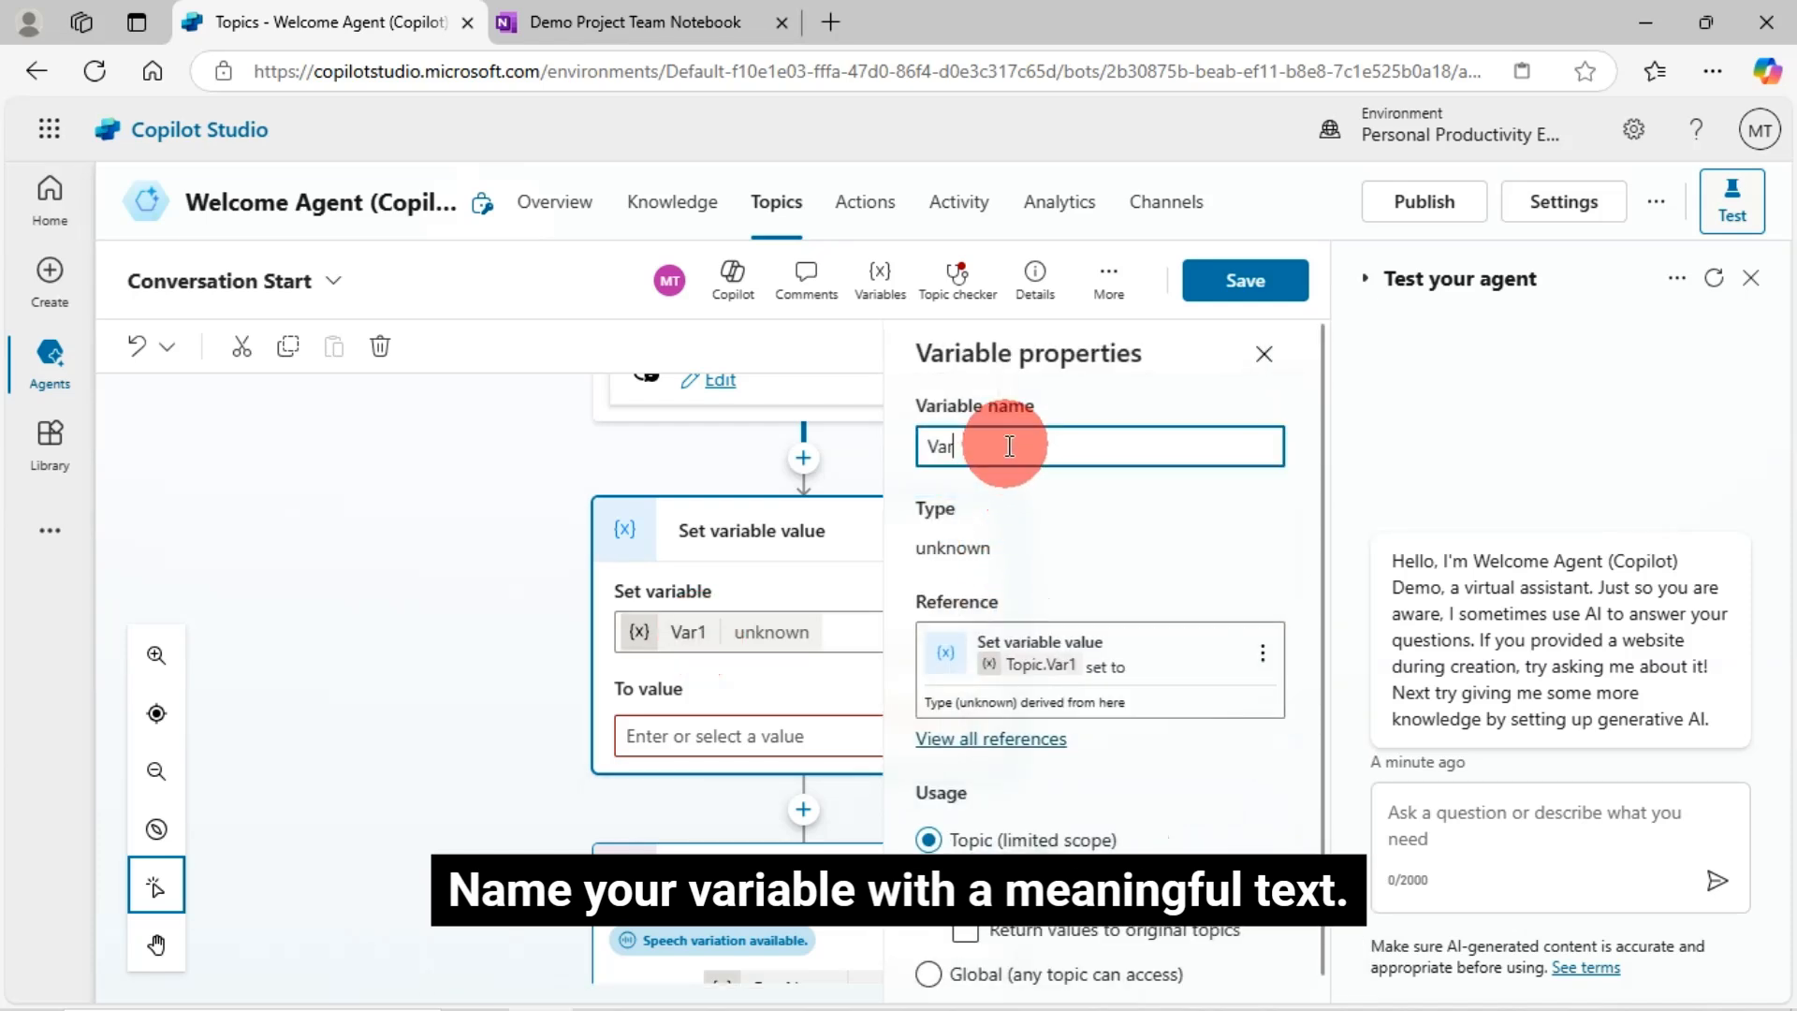
{"action": "type", "text": "UserWelcomeMessage"}
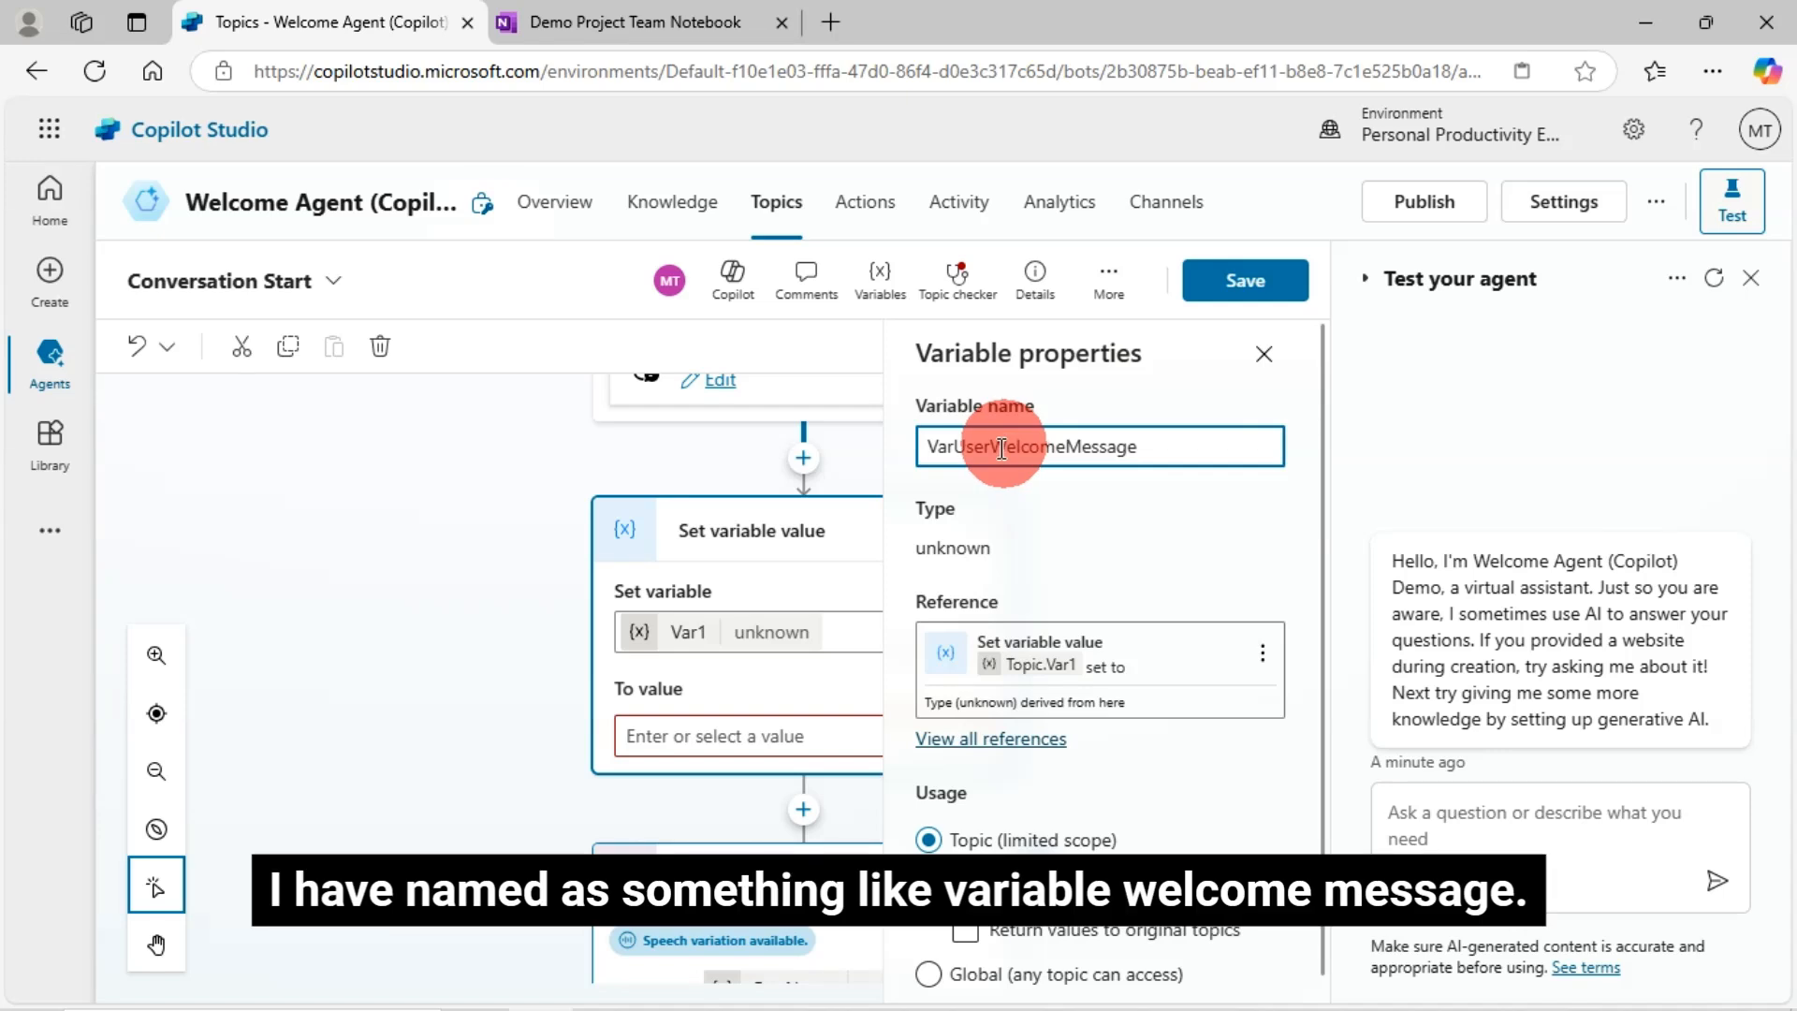
{"action": "left_click", "coordinate": [992, 451]}
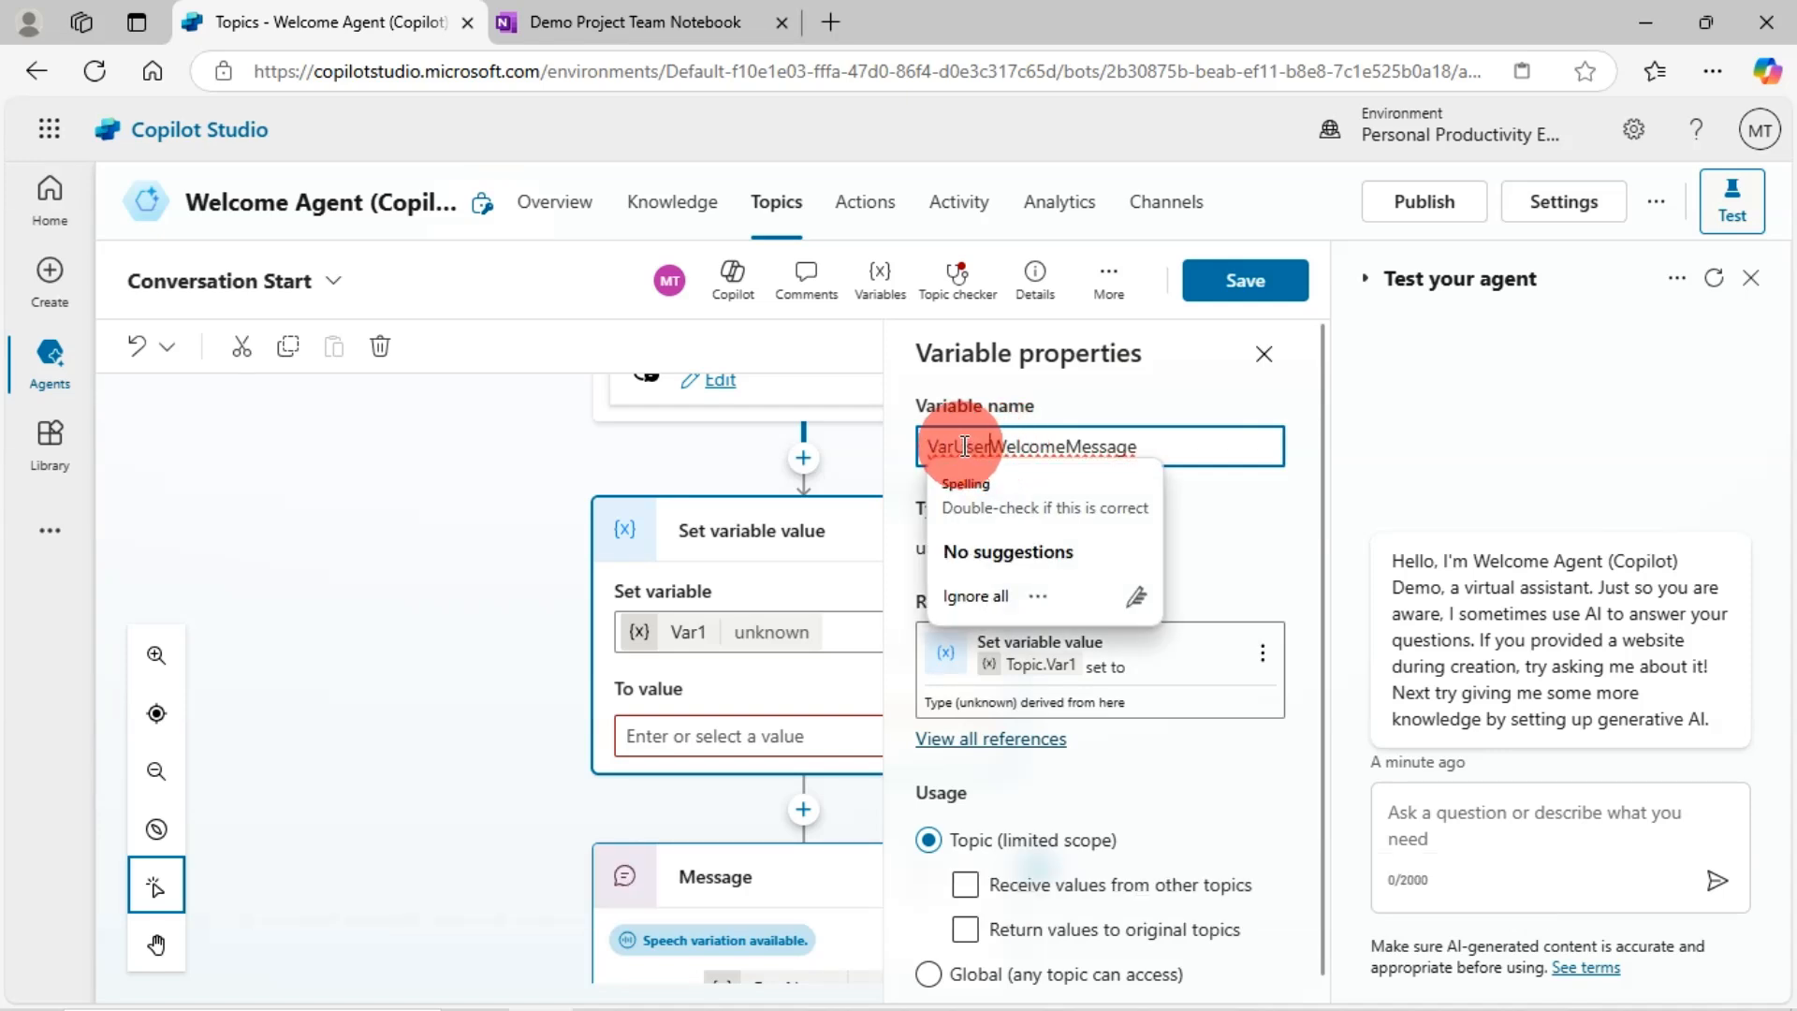
{"action": "type", "text": "Bynamic"}
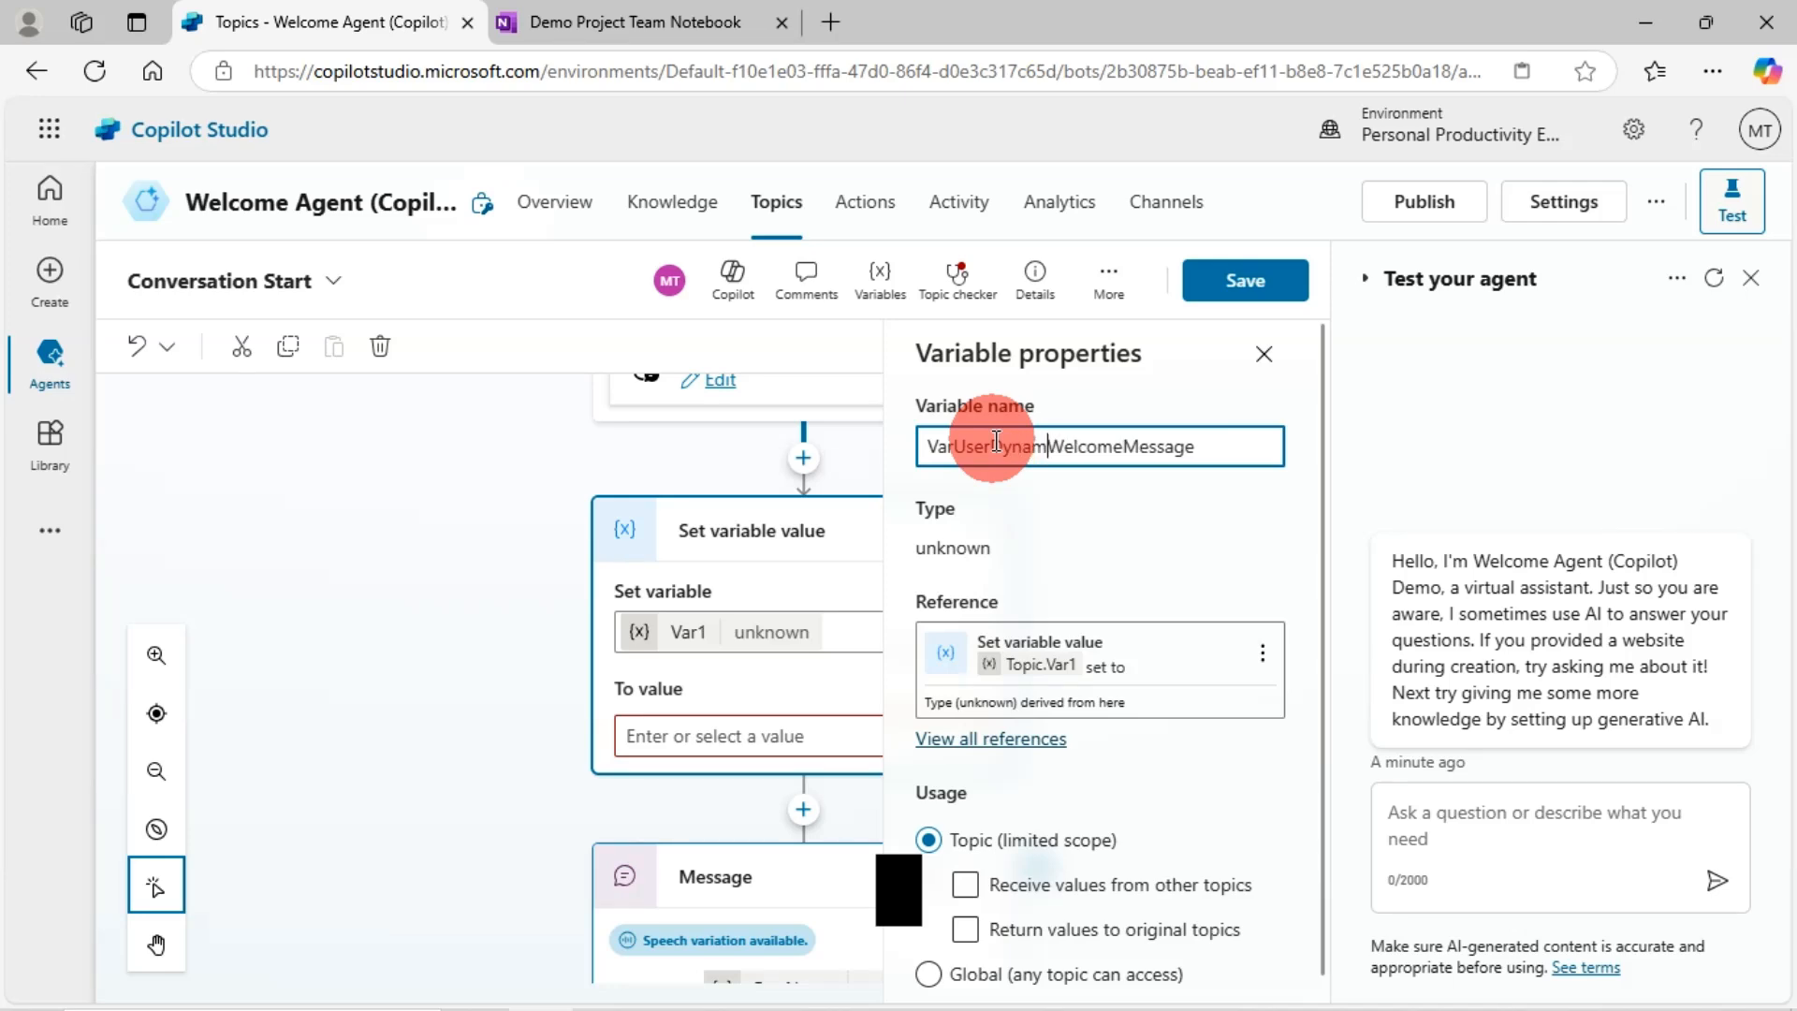
{"action": "left_click", "coordinate": [1234, 445]}
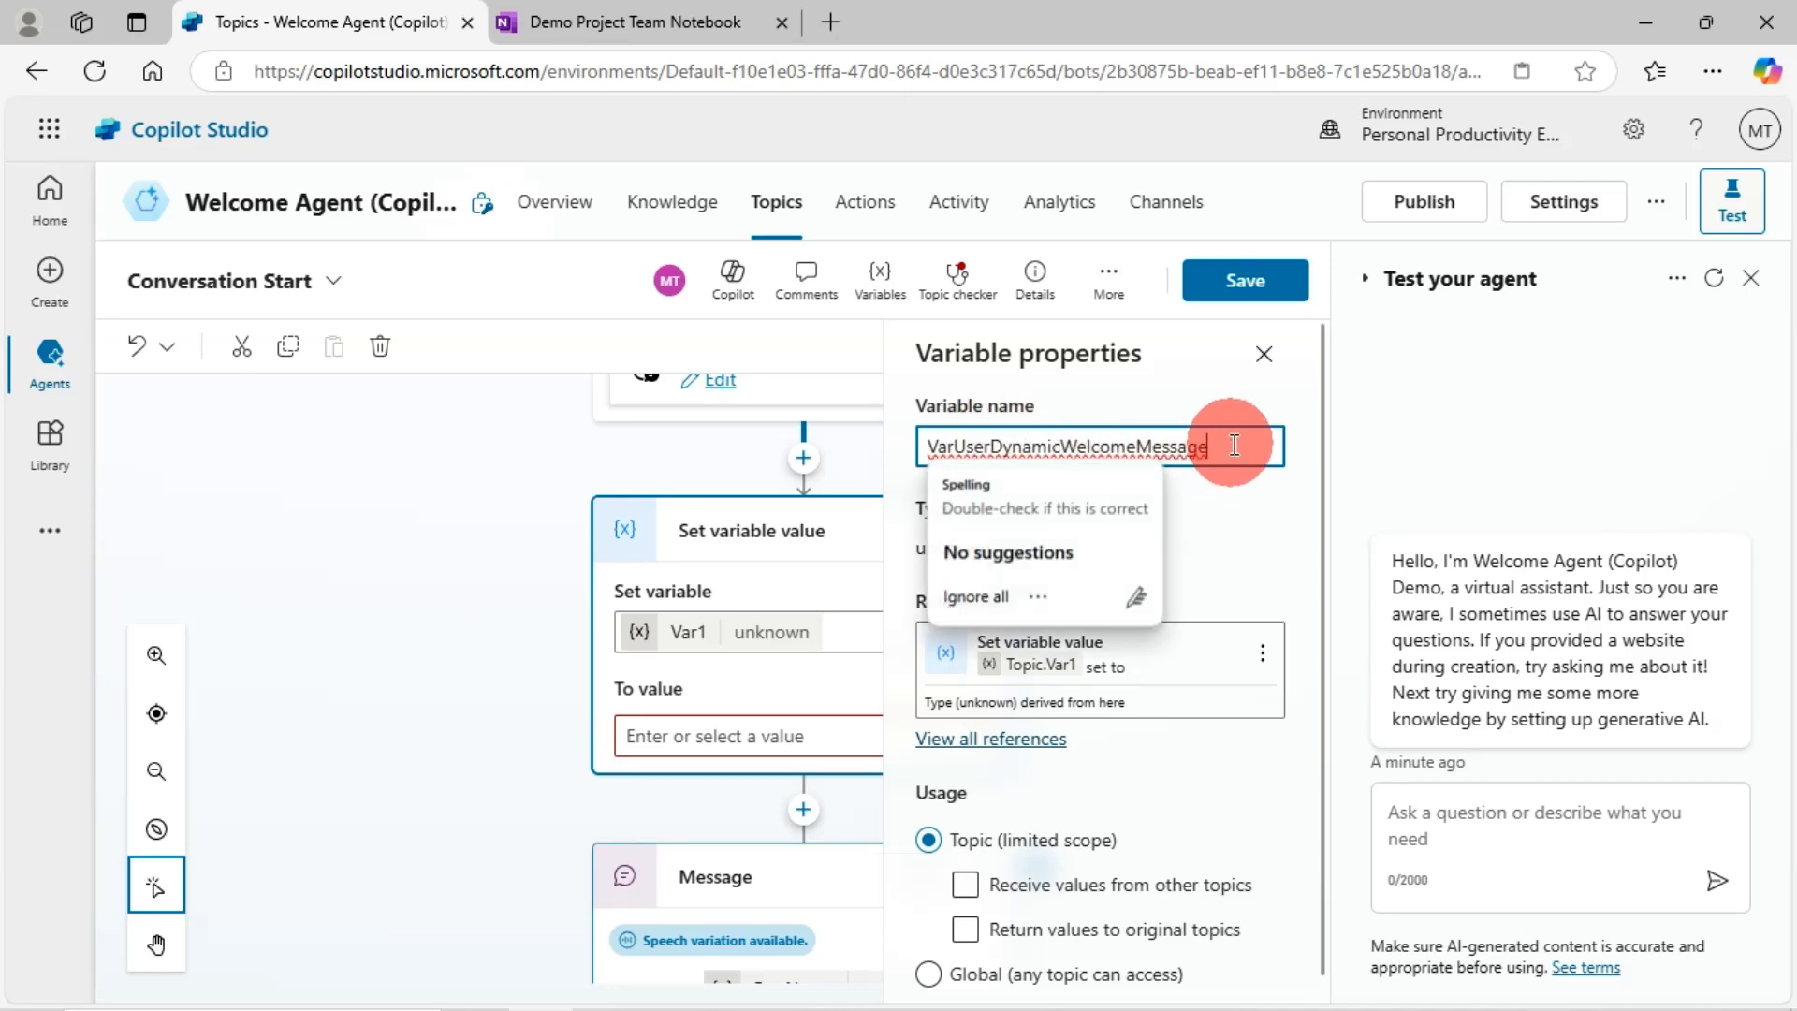
{"action": "left_click", "coordinate": [1243, 284]}
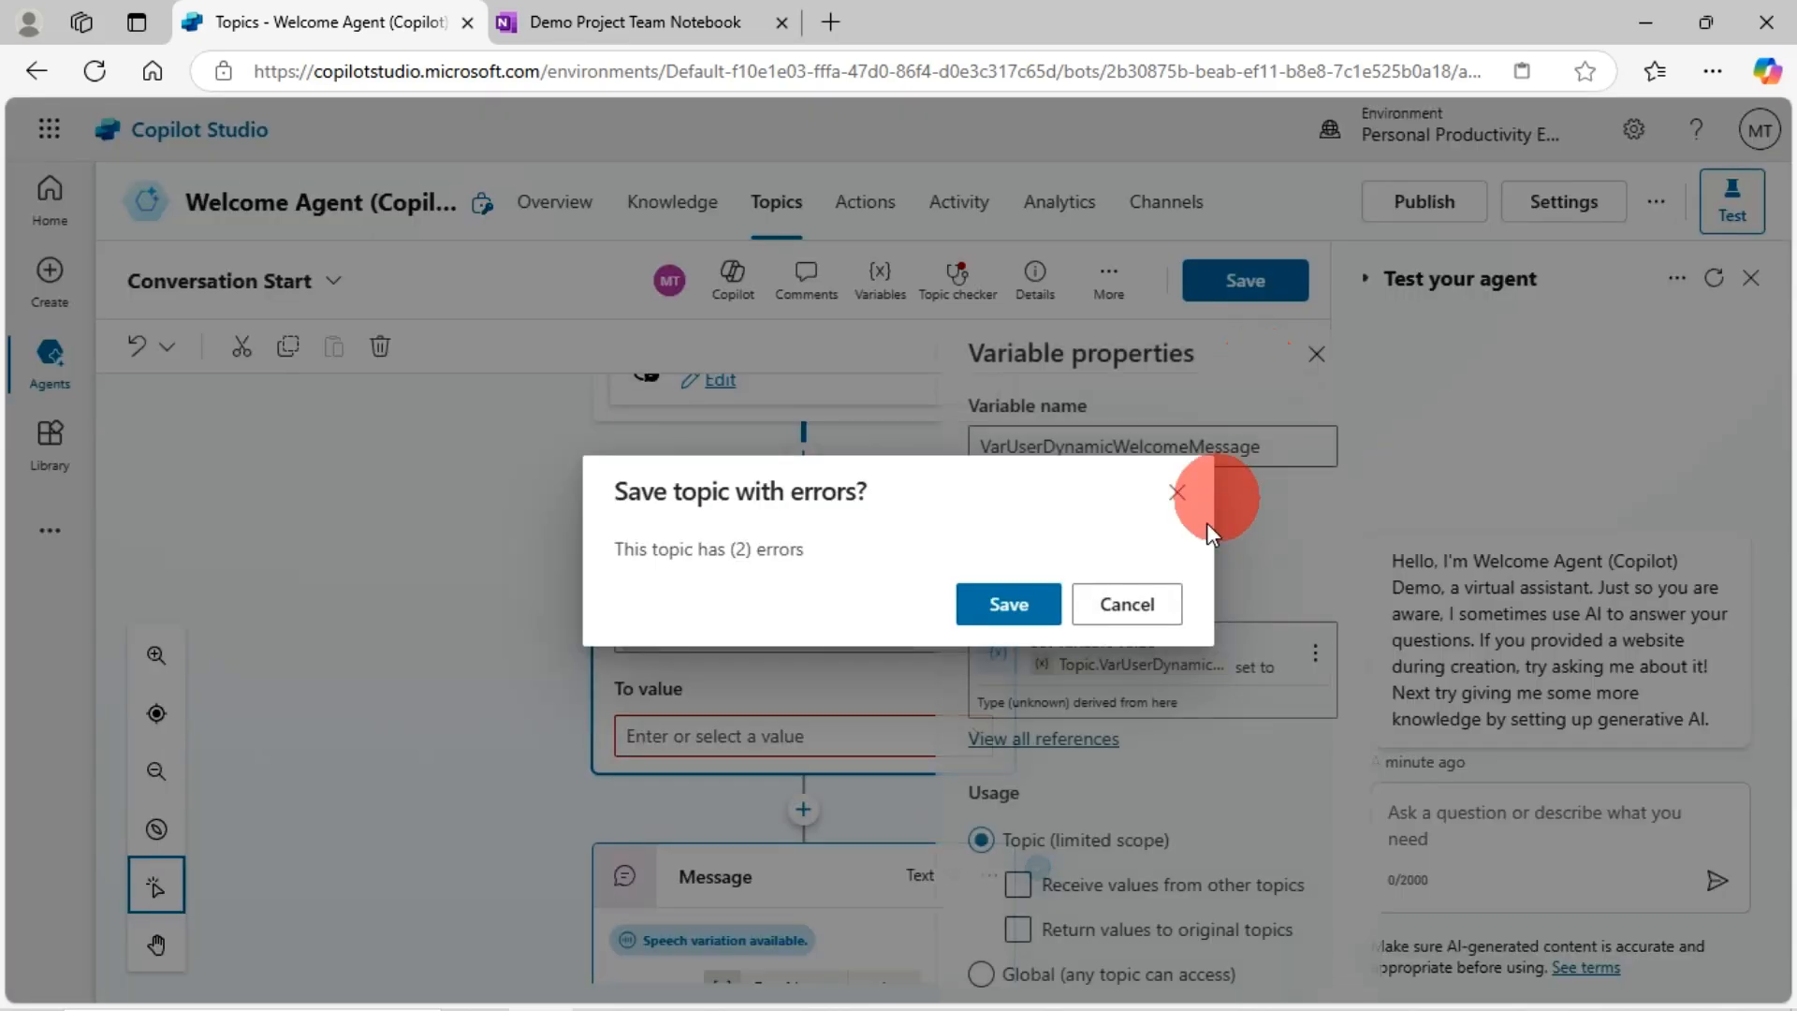
{"action": "left_click", "coordinate": [1130, 601]}
{"action": "left_click", "coordinate": [1264, 355]}
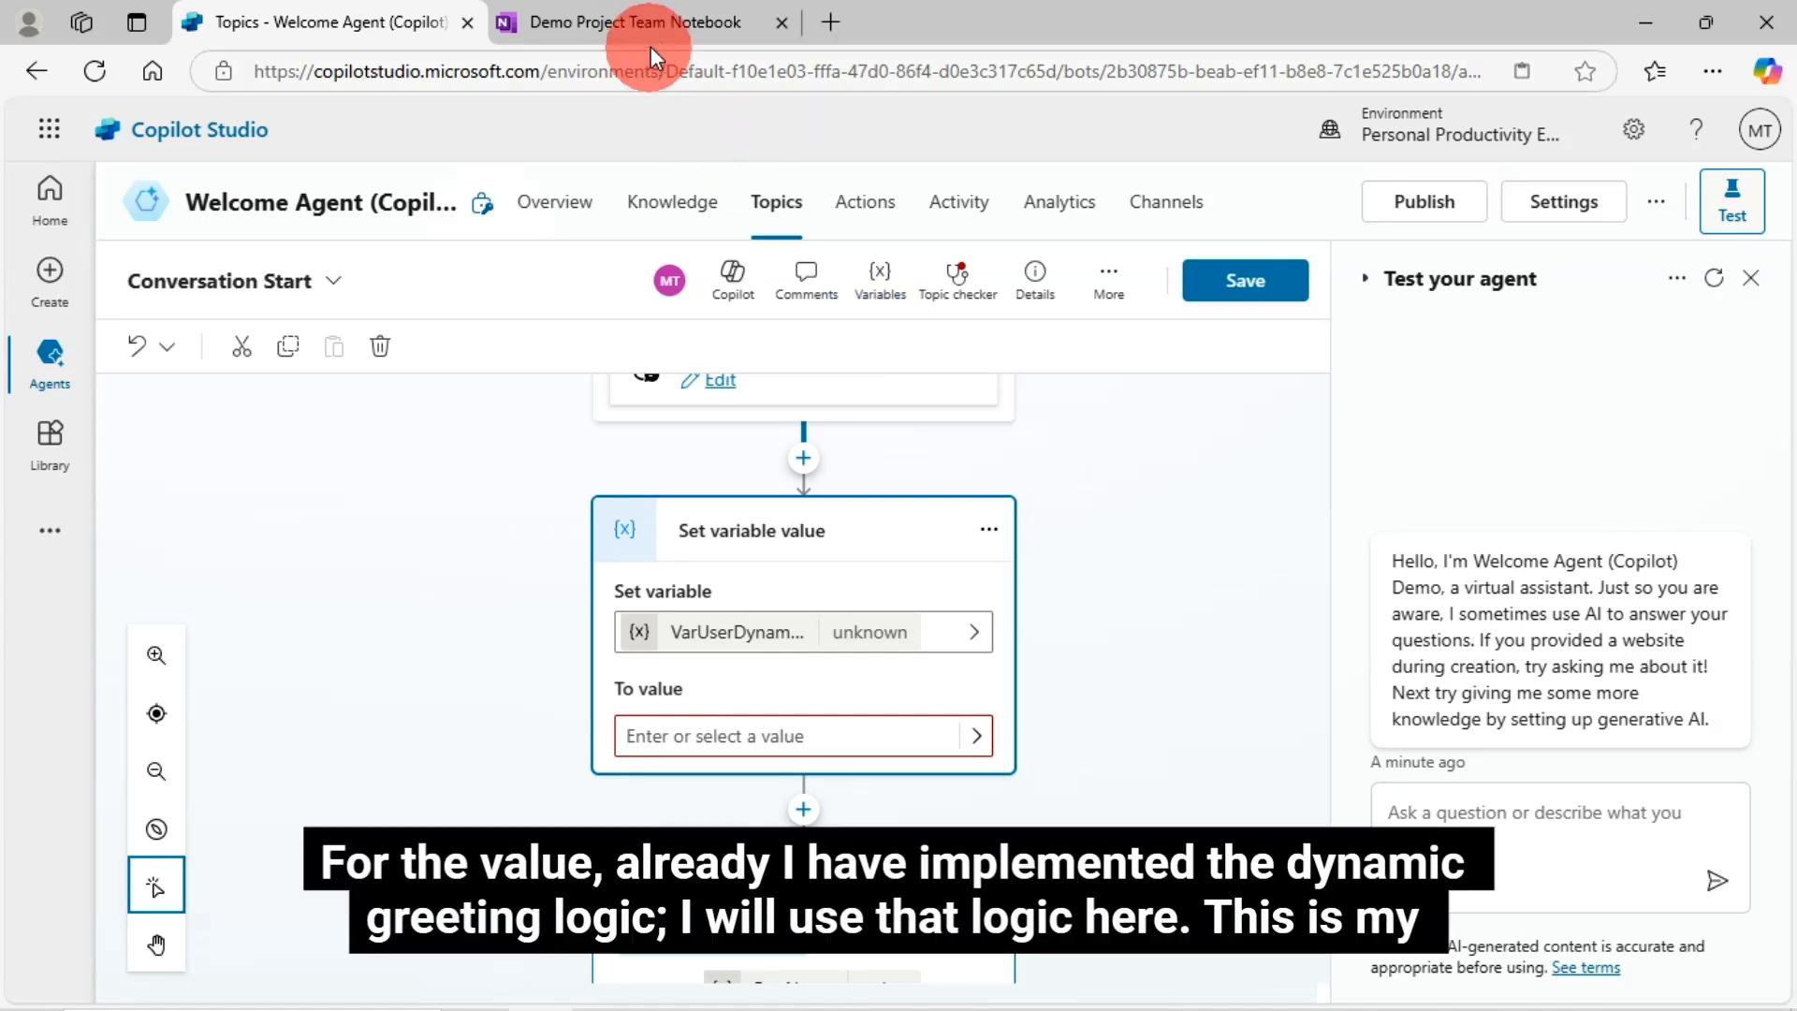
- Set the variable's value to a formula and copy the time-of-day If formula from the notebook
{"action": "left_click", "coordinate": [976, 736]}
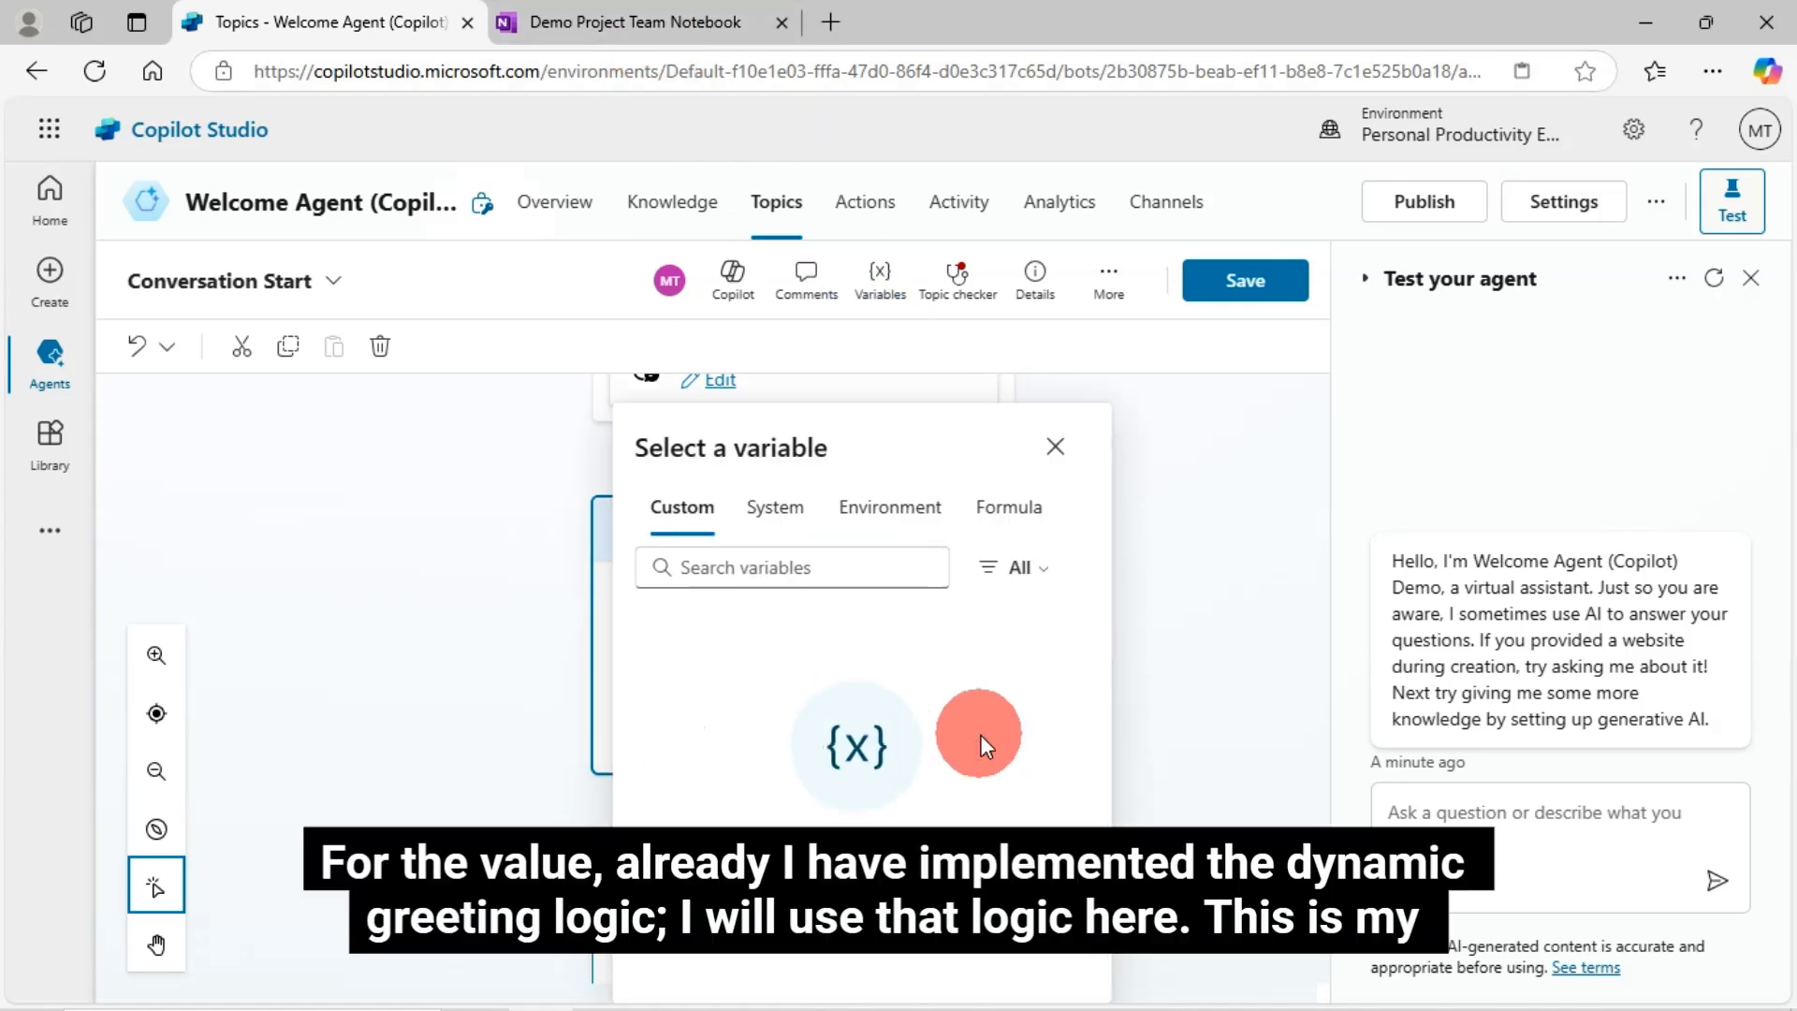
{"action": "left_click", "coordinate": [1009, 506]}
{"action": "left_click", "coordinate": [803, 591]}
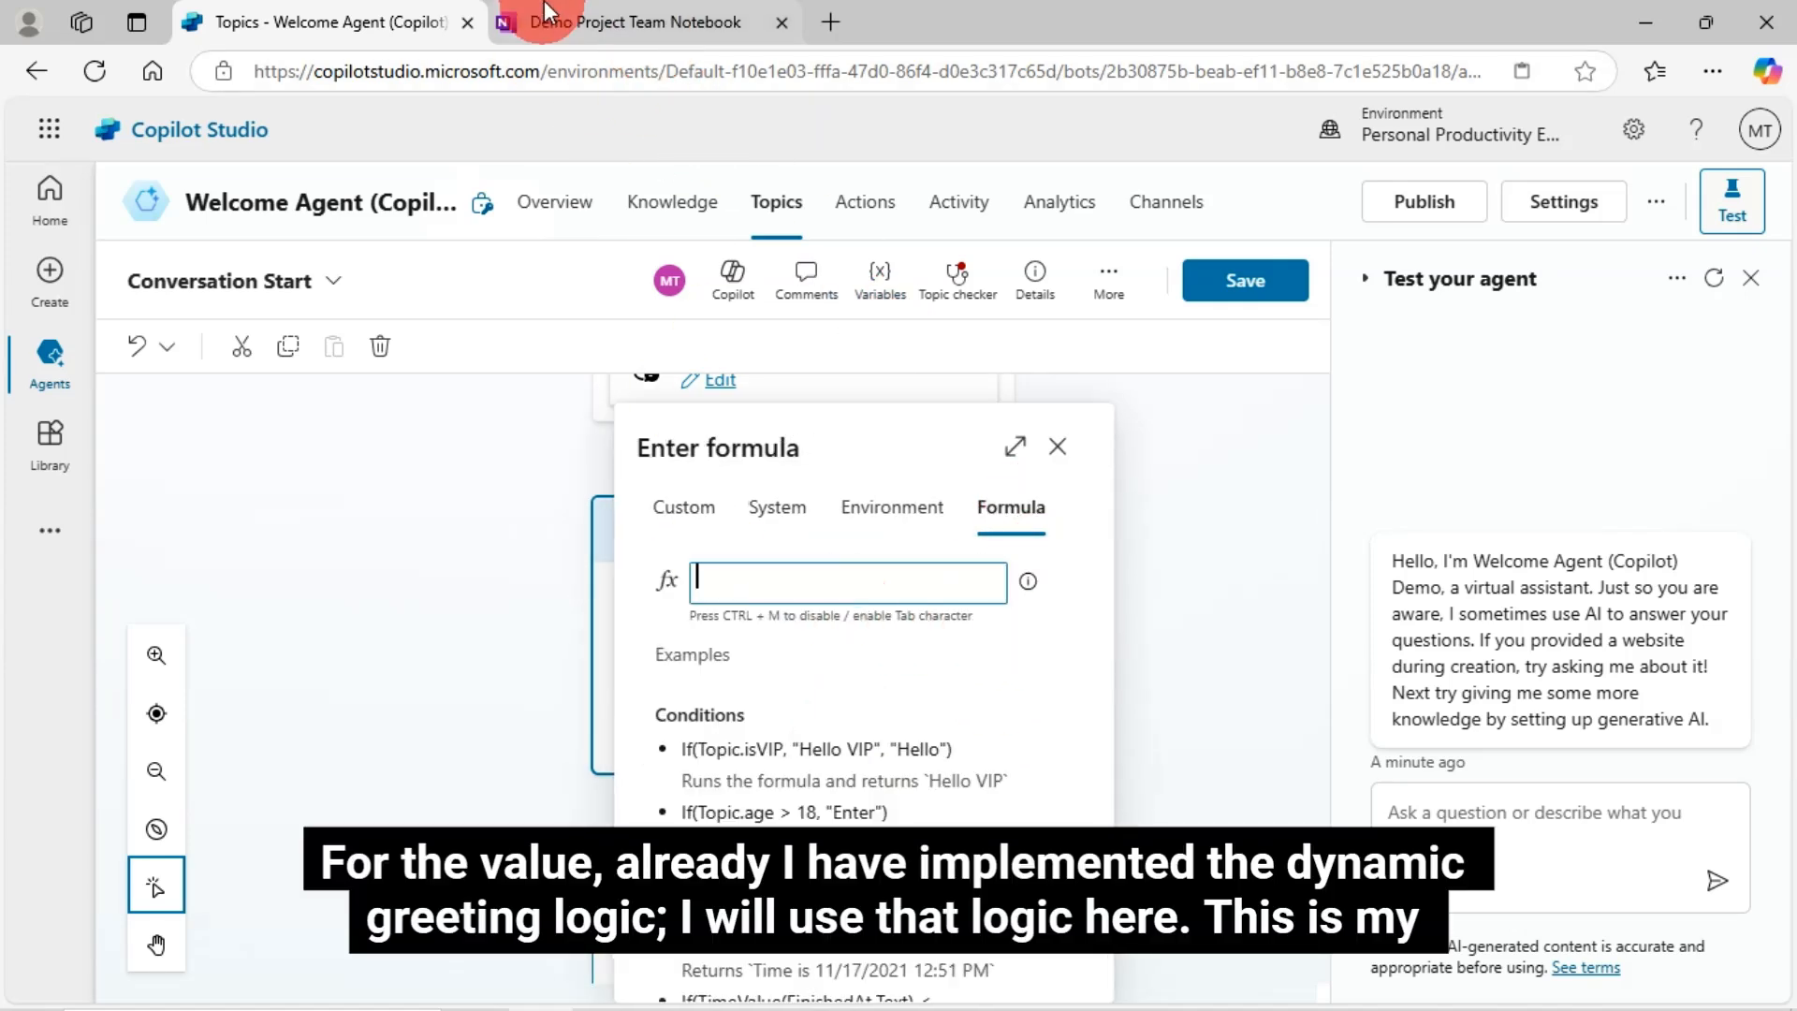
{"action": "left_click", "coordinate": [599, 21]}
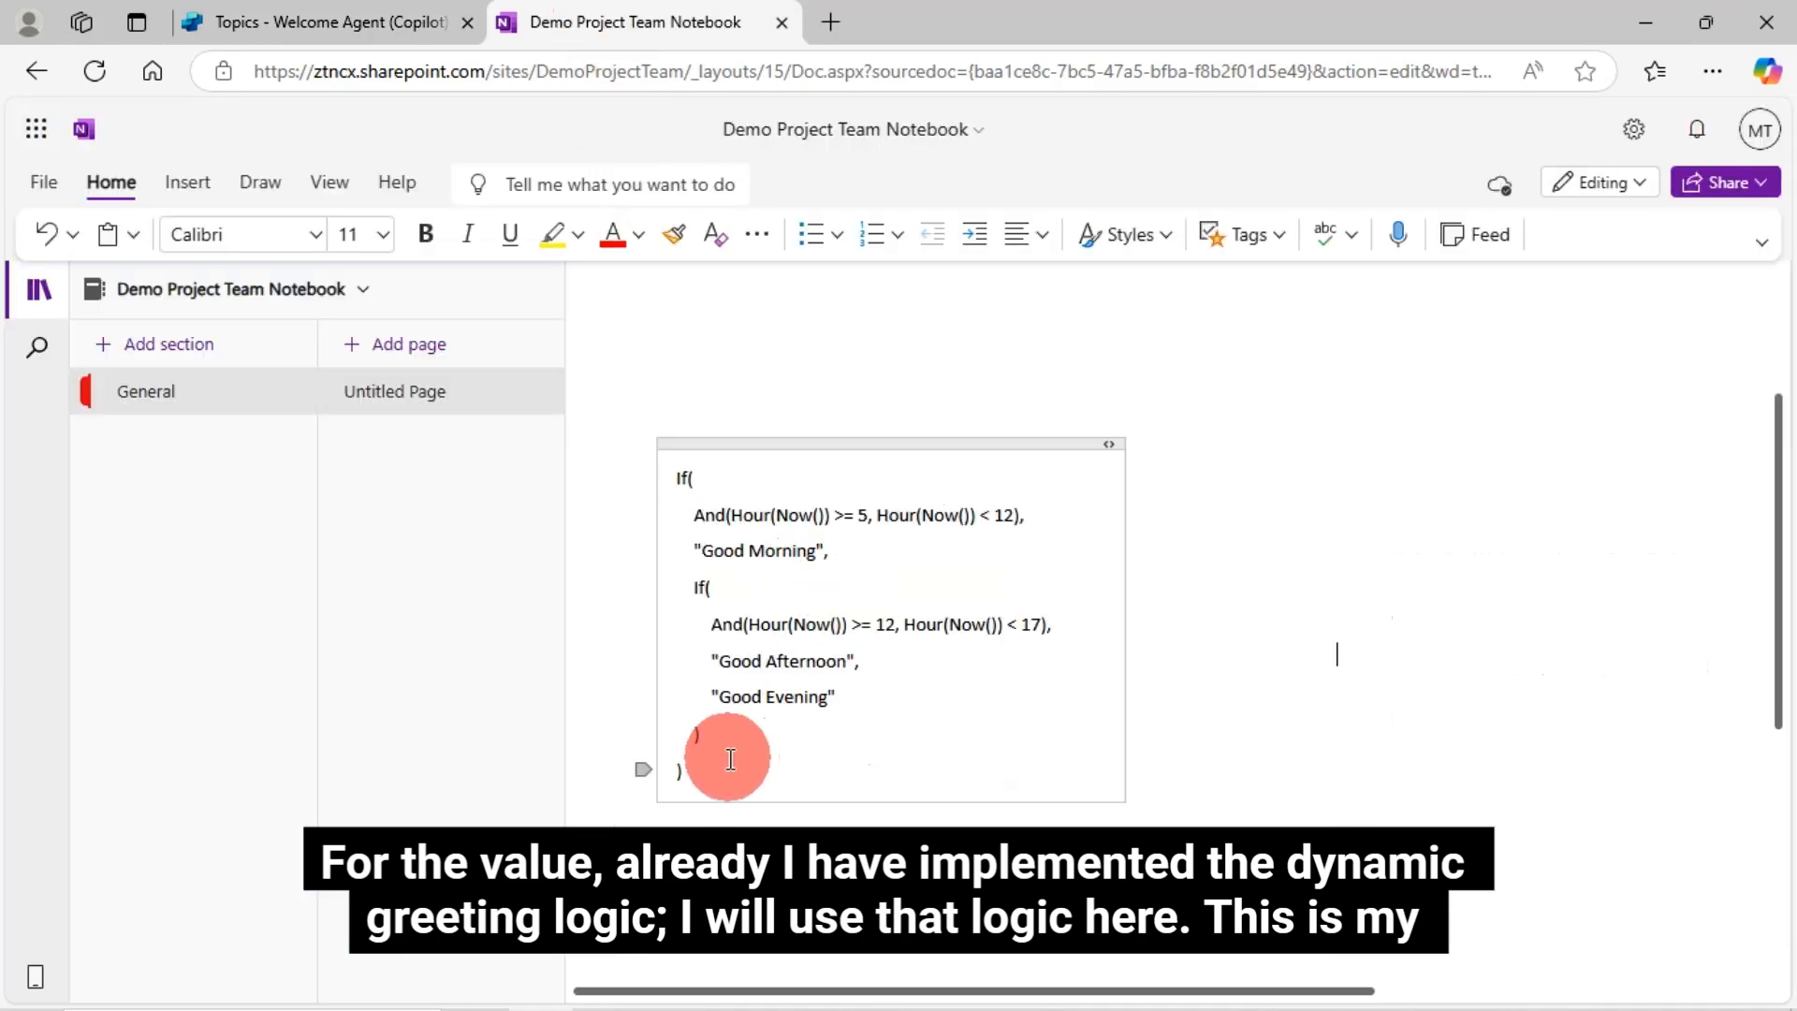
{"action": "left_click_drag", "start_coordinate": [690, 750], "coordinate": [683, 481]}
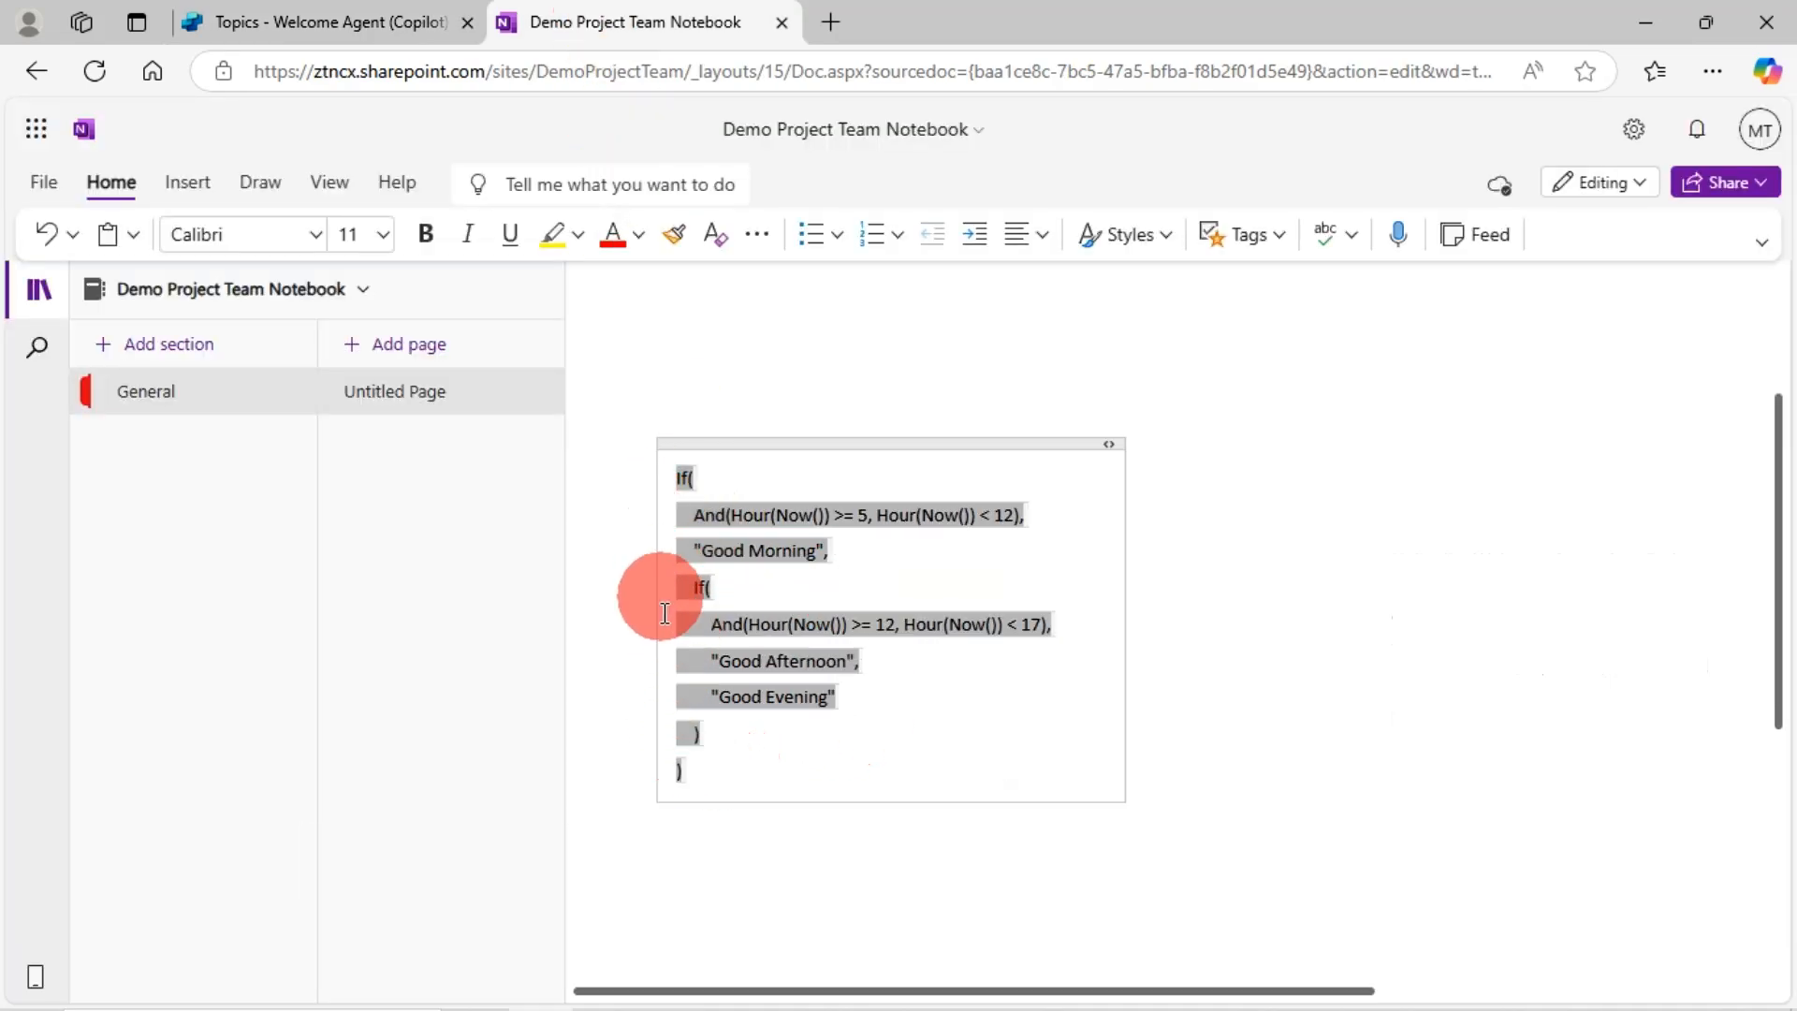
{"action": "left_click", "coordinate": [369, 23]}
- Paste the Good Morning/Afternoon/Evening If formula as the variable's value and insert it
{"action": "key", "text": "ctrl+v"}
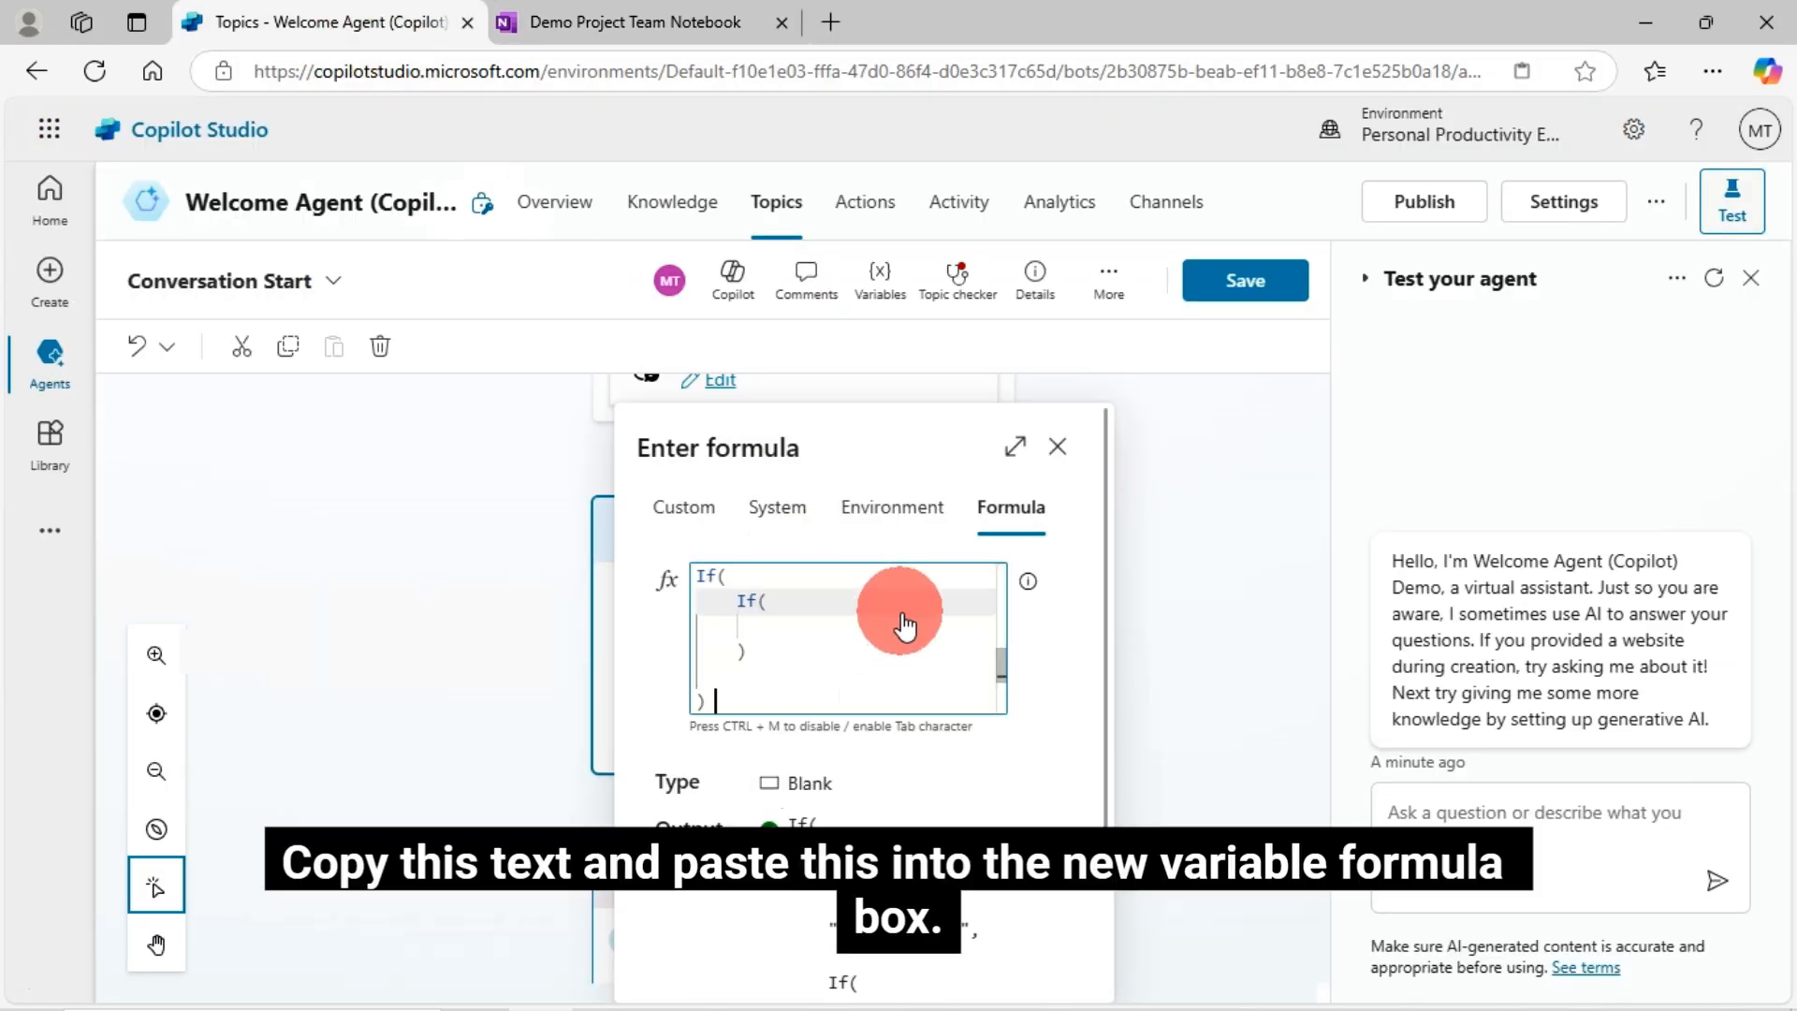
{"action": "mouse_move", "coordinate": [998, 666]}
{"action": "left_mouse_down"}
{"action": "mouse_move", "coordinate": [1008, 687]}
{"action": "mouse_move", "coordinate": [1005, 581]}
{"action": "mouse_move", "coordinate": [1009, 666]}
{"action": "left_mouse_up"}
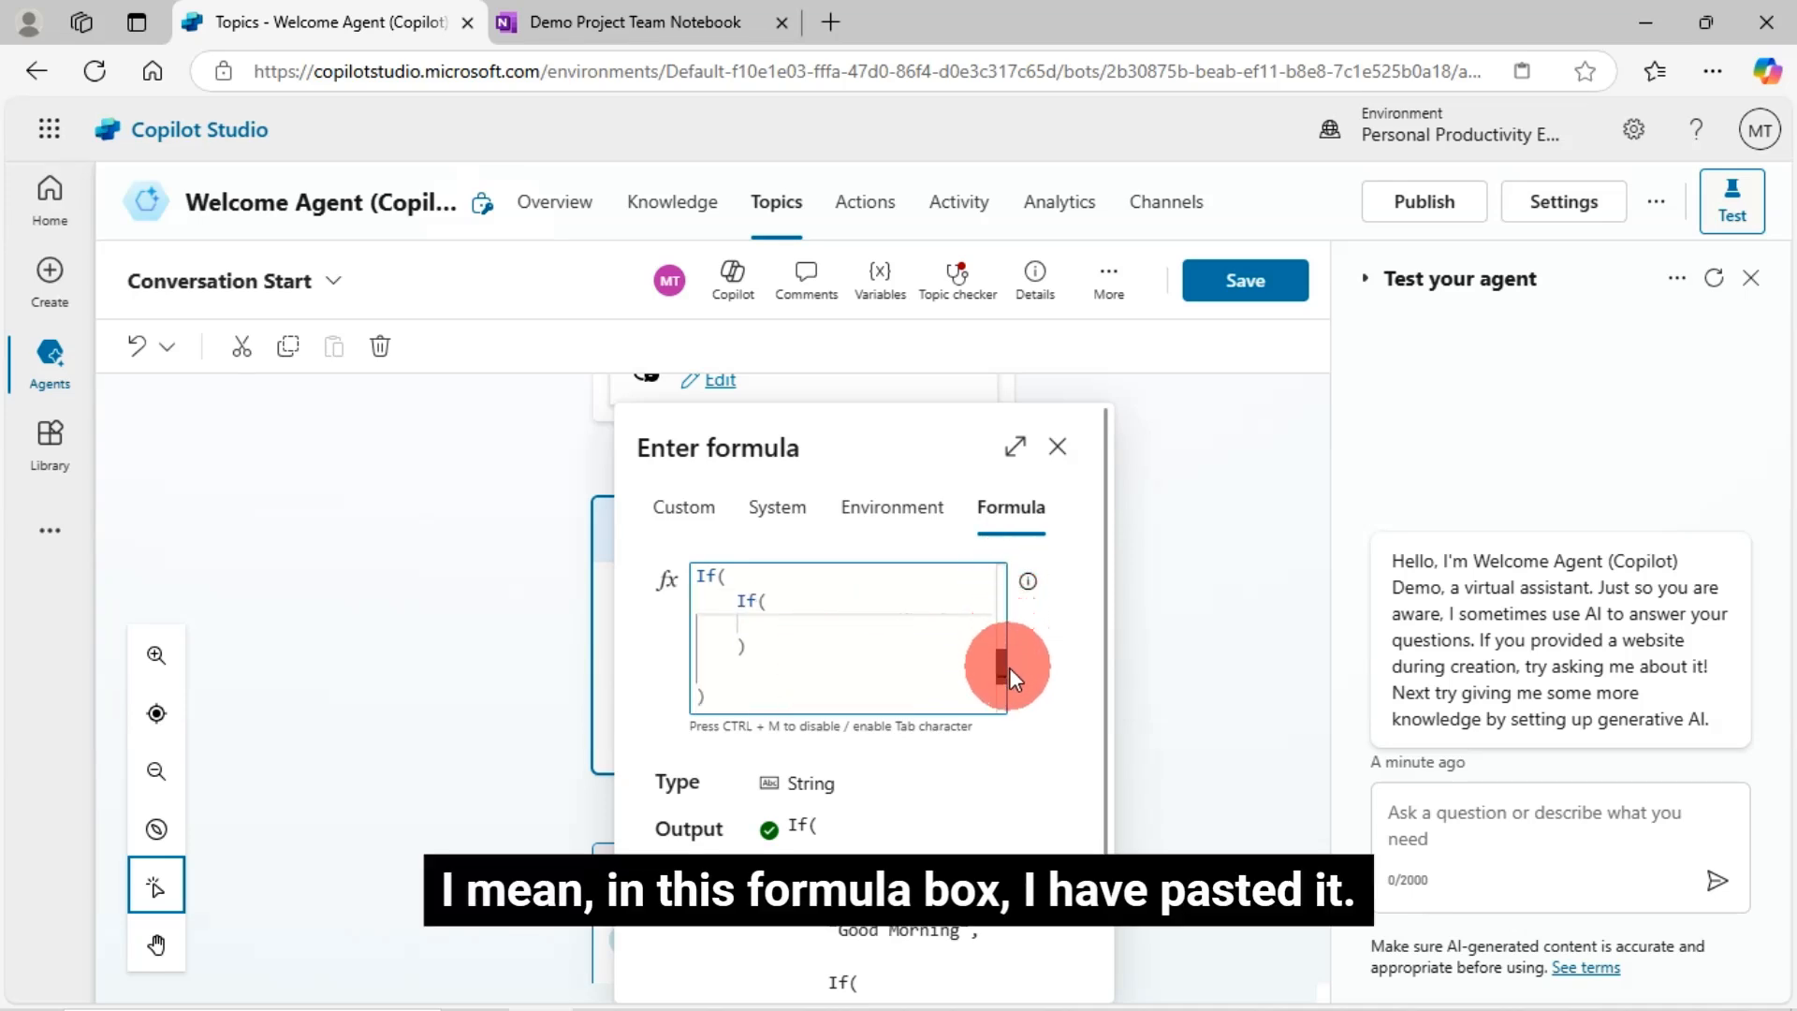
{"action": "scroll", "coordinate": [1063, 721], "scroll_direction": "down", "scroll_amount": 2}
{"action": "scroll", "coordinate": [1069, 733], "scroll_direction": "down", "scroll_amount": 2}
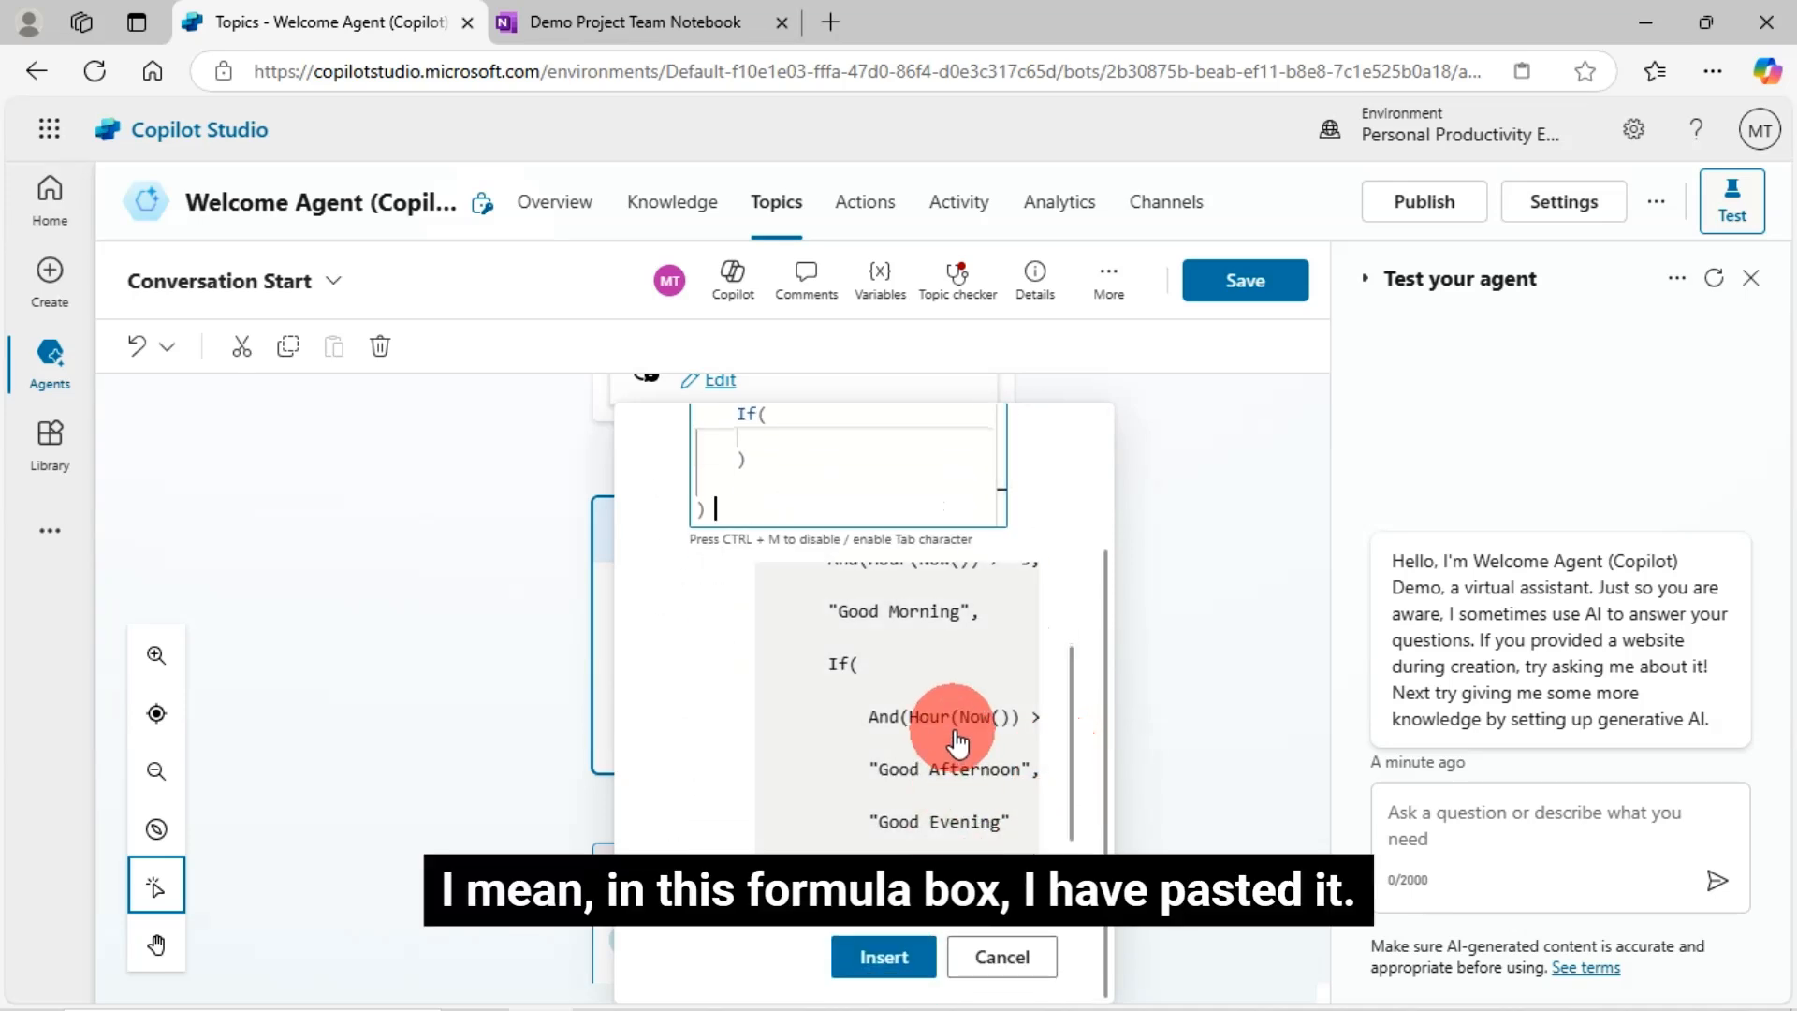
{"action": "left_click", "coordinate": [885, 957]}
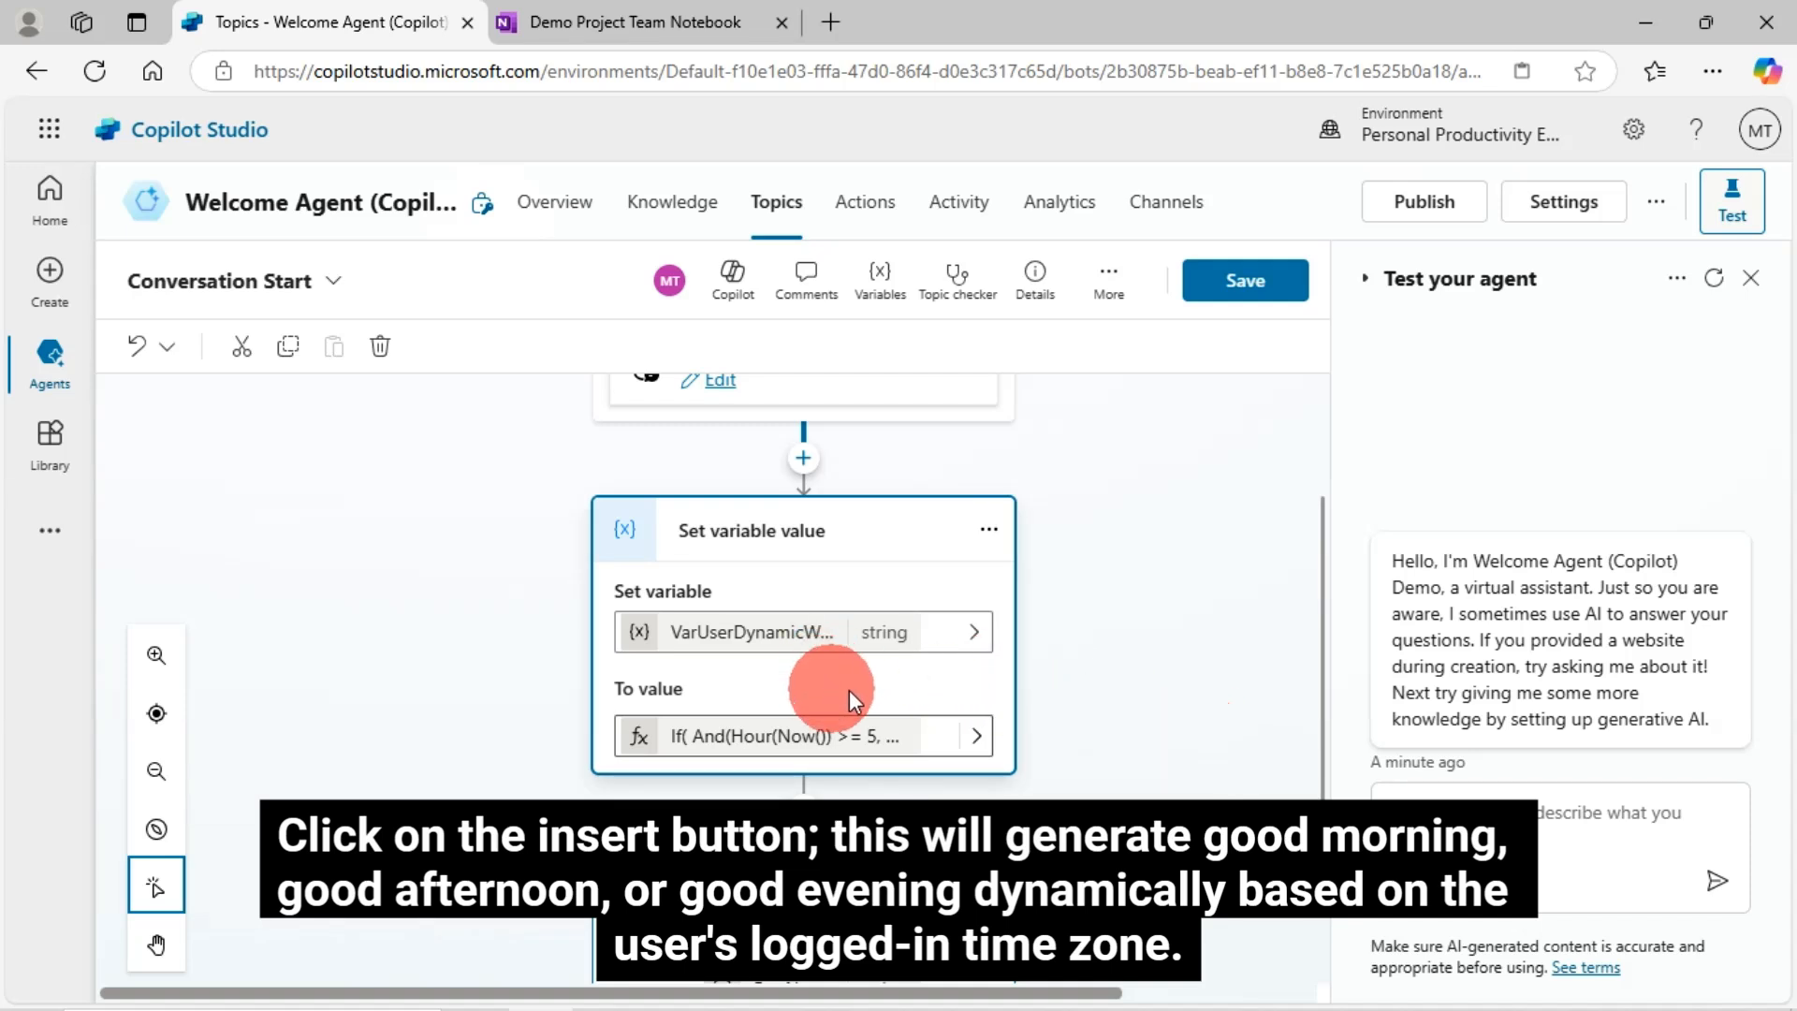
{"action": "scroll", "coordinate": [932, 705], "scroll_direction": "down", "scroll_amount": 1}
{"action": "scroll", "coordinate": [935, 716], "scroll_direction": "down", "scroll_amount": 2}
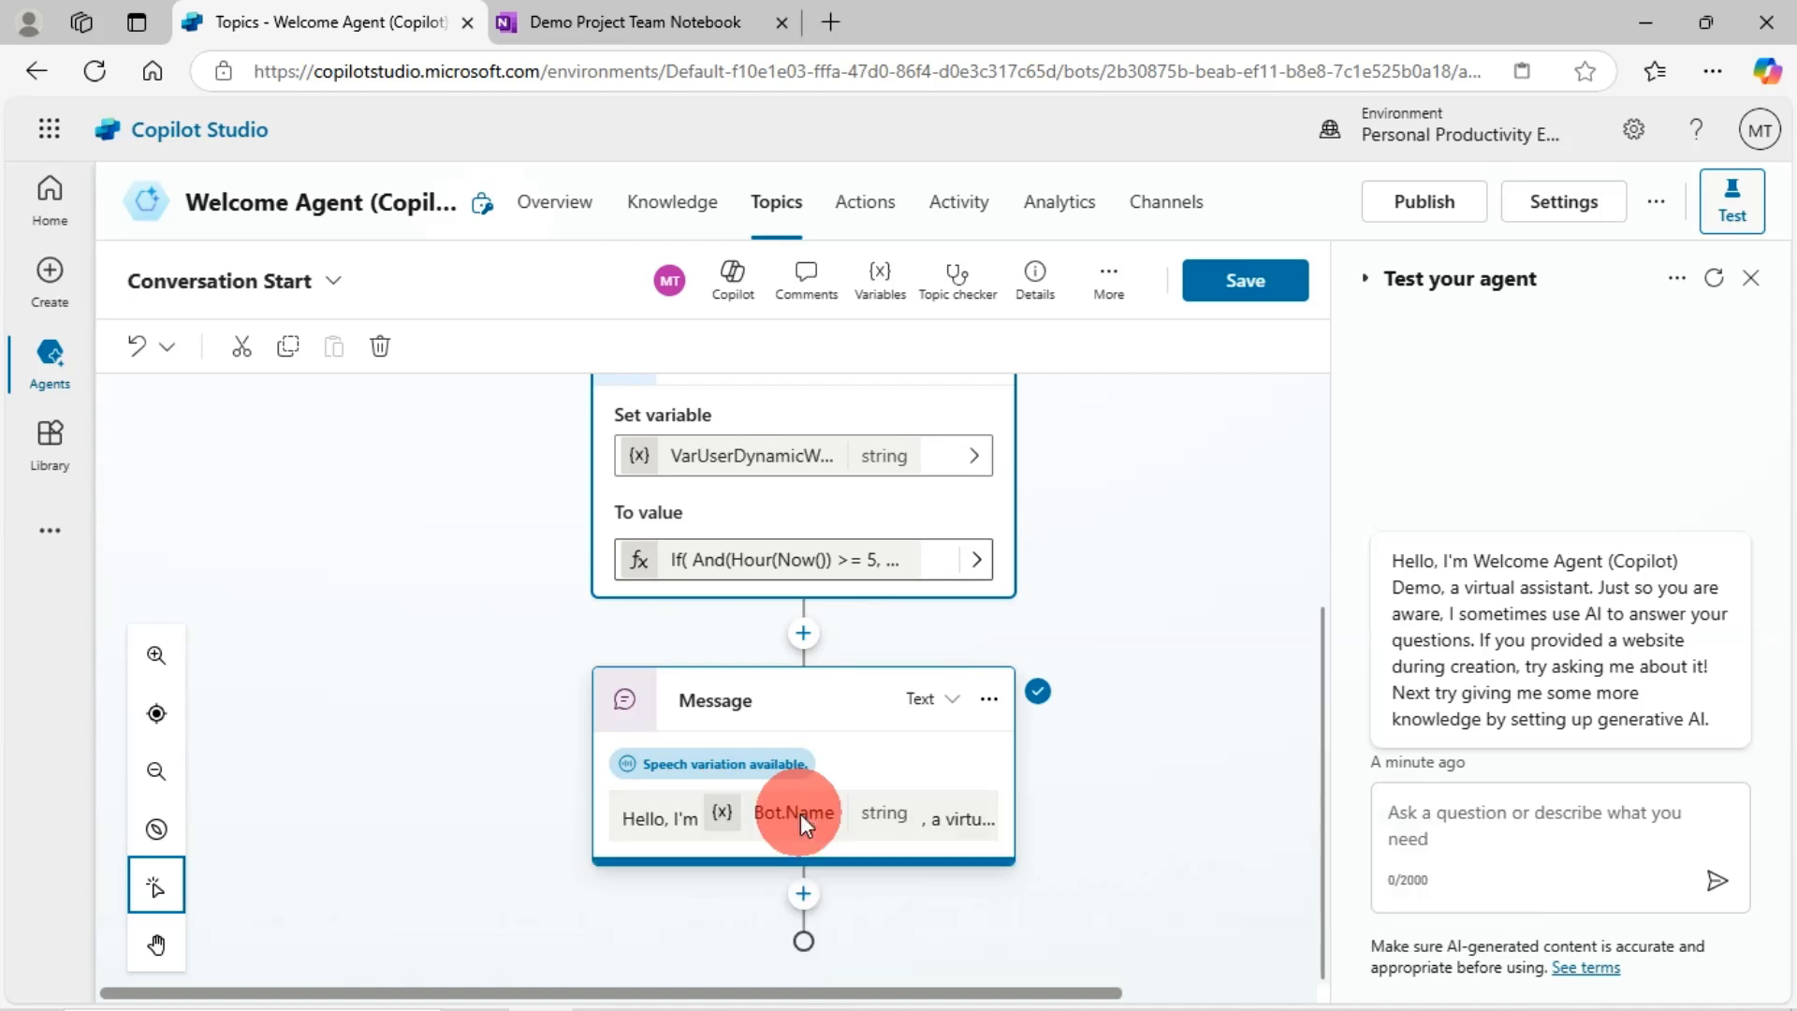
{"action": "left_click", "coordinate": [802, 816]}
- Replace the static text after Hello with the System User.DisplayName variable
{"action": "scroll", "coordinate": [802, 824], "scroll_direction": "down", "scroll_amount": 2}
{"action": "left_click_drag", "start_coordinate": [802, 824], "coordinate": [670, 739]}
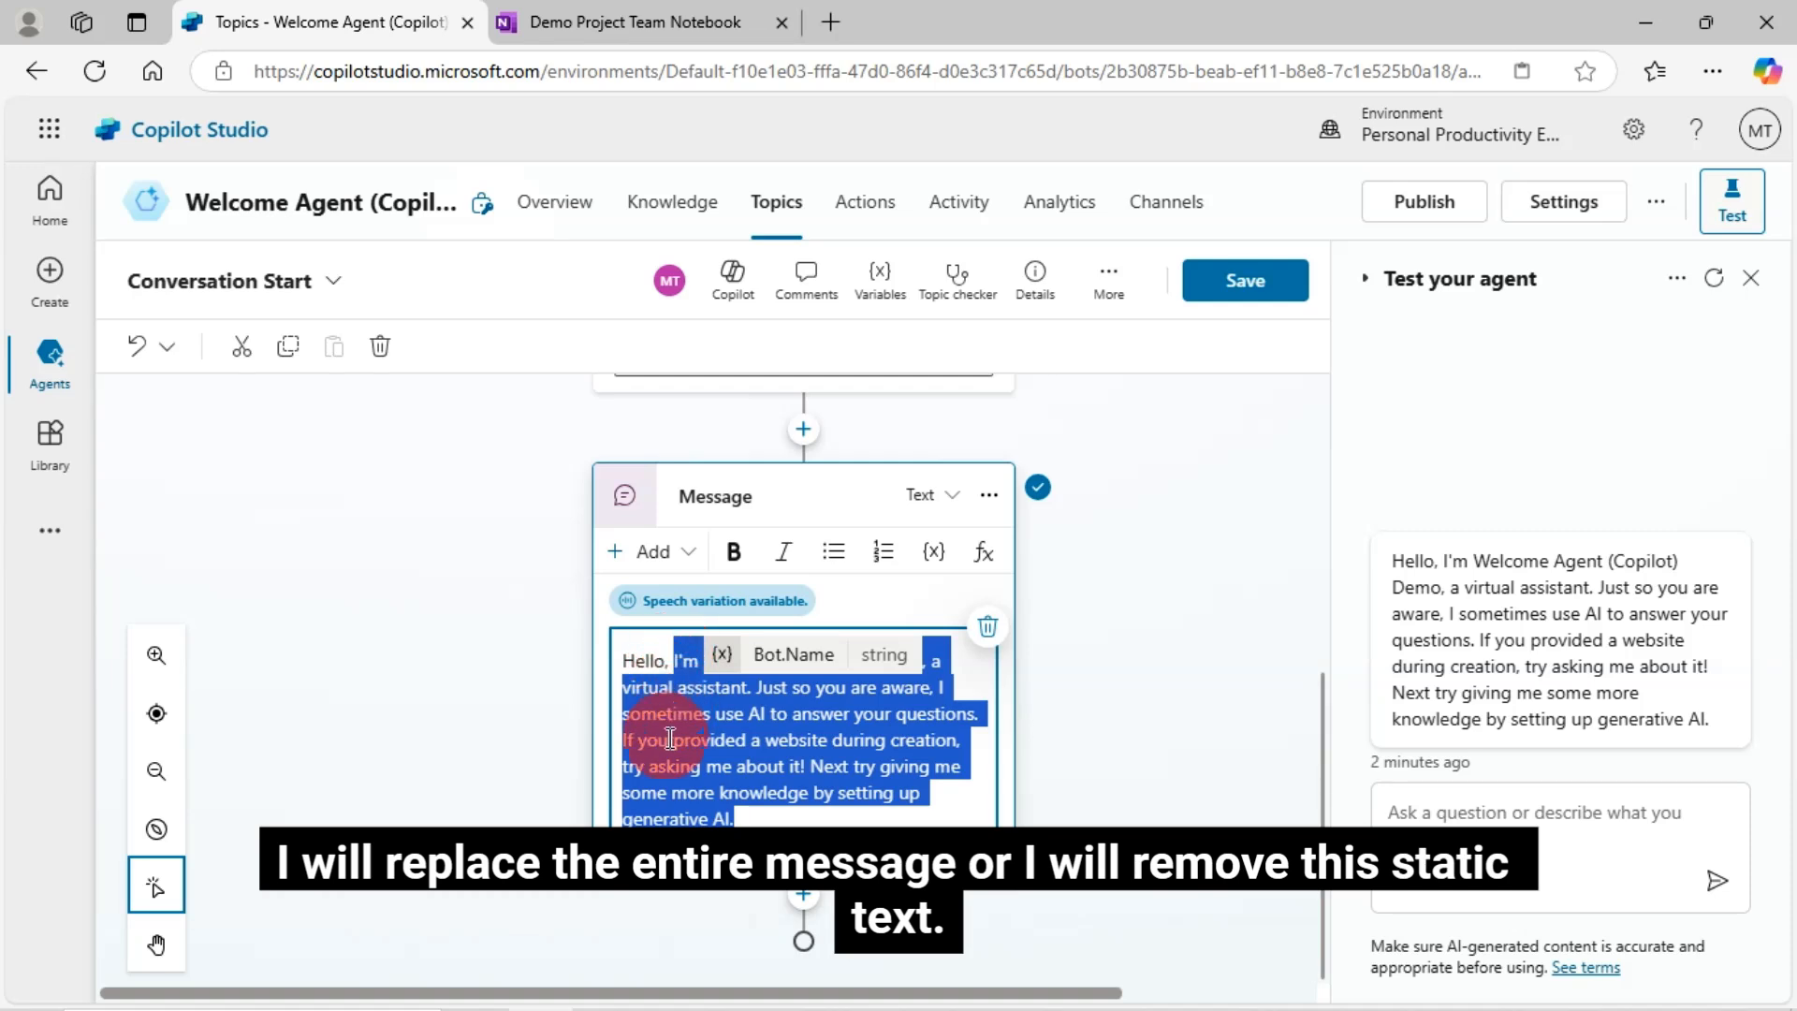
{"action": "key", "text": "BackSpace"}
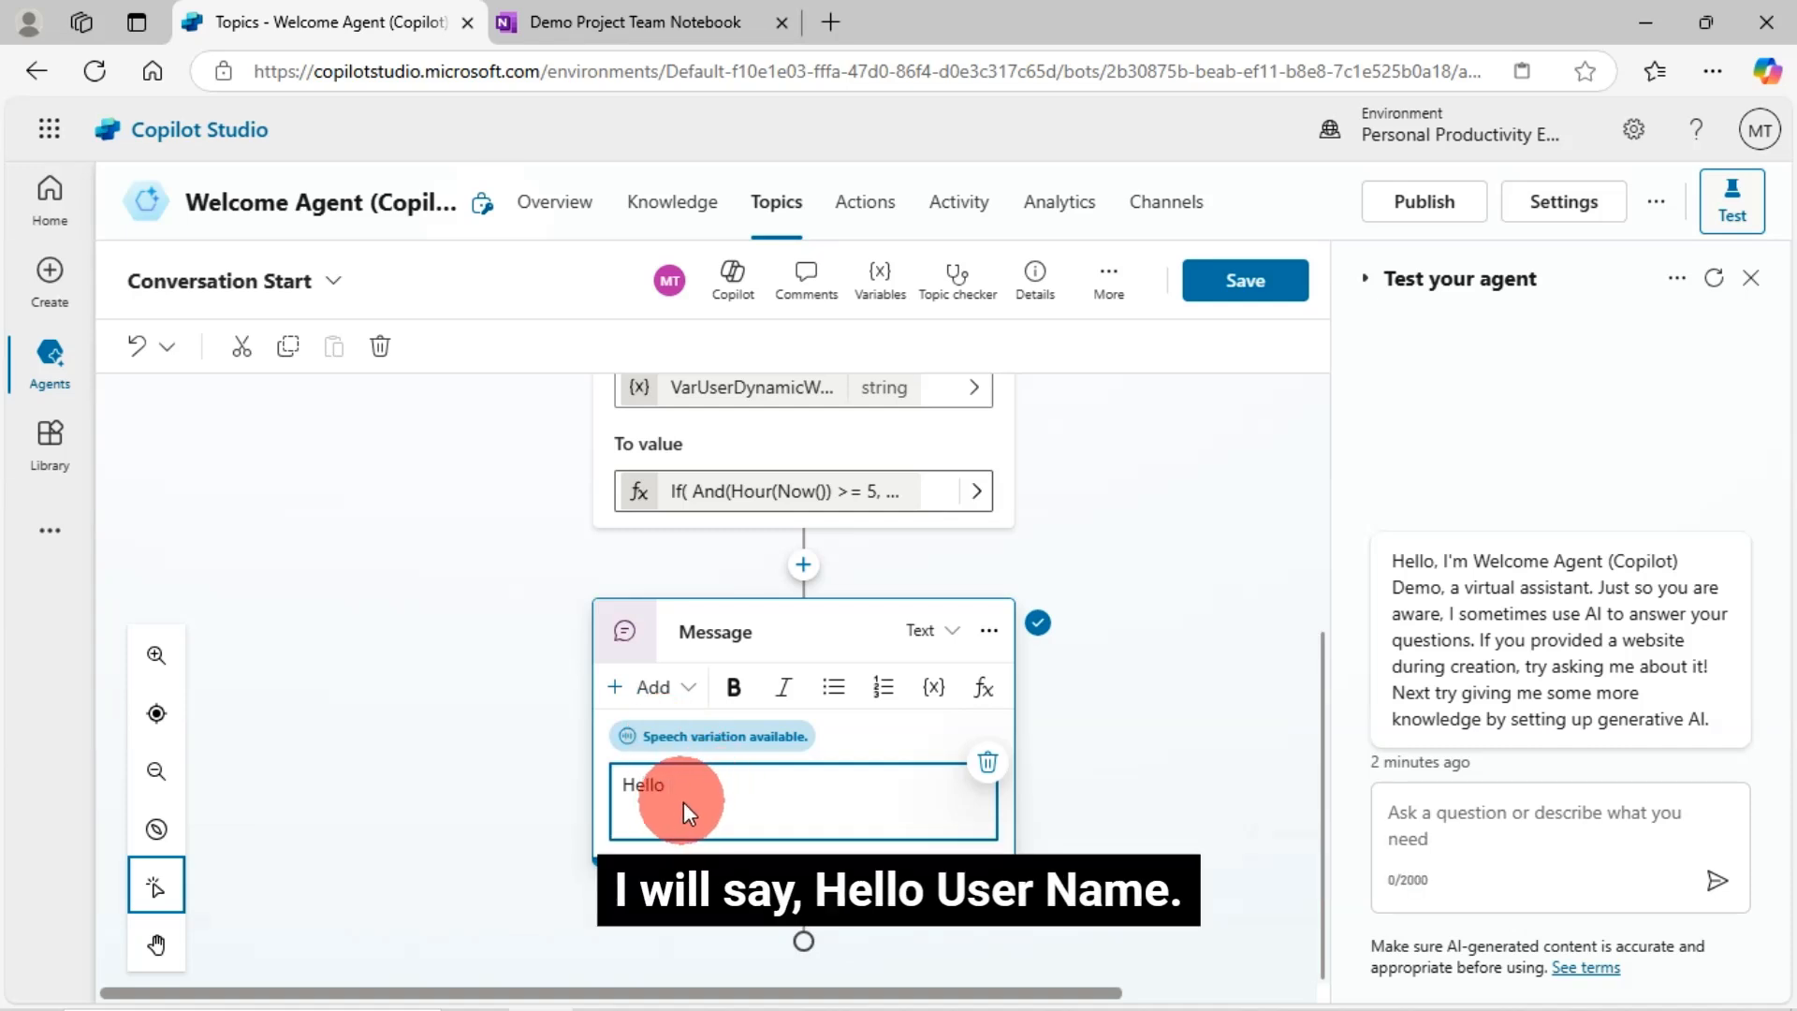
{"action": "left_click", "coordinate": [931, 688]}
{"action": "left_click", "coordinate": [791, 756]}
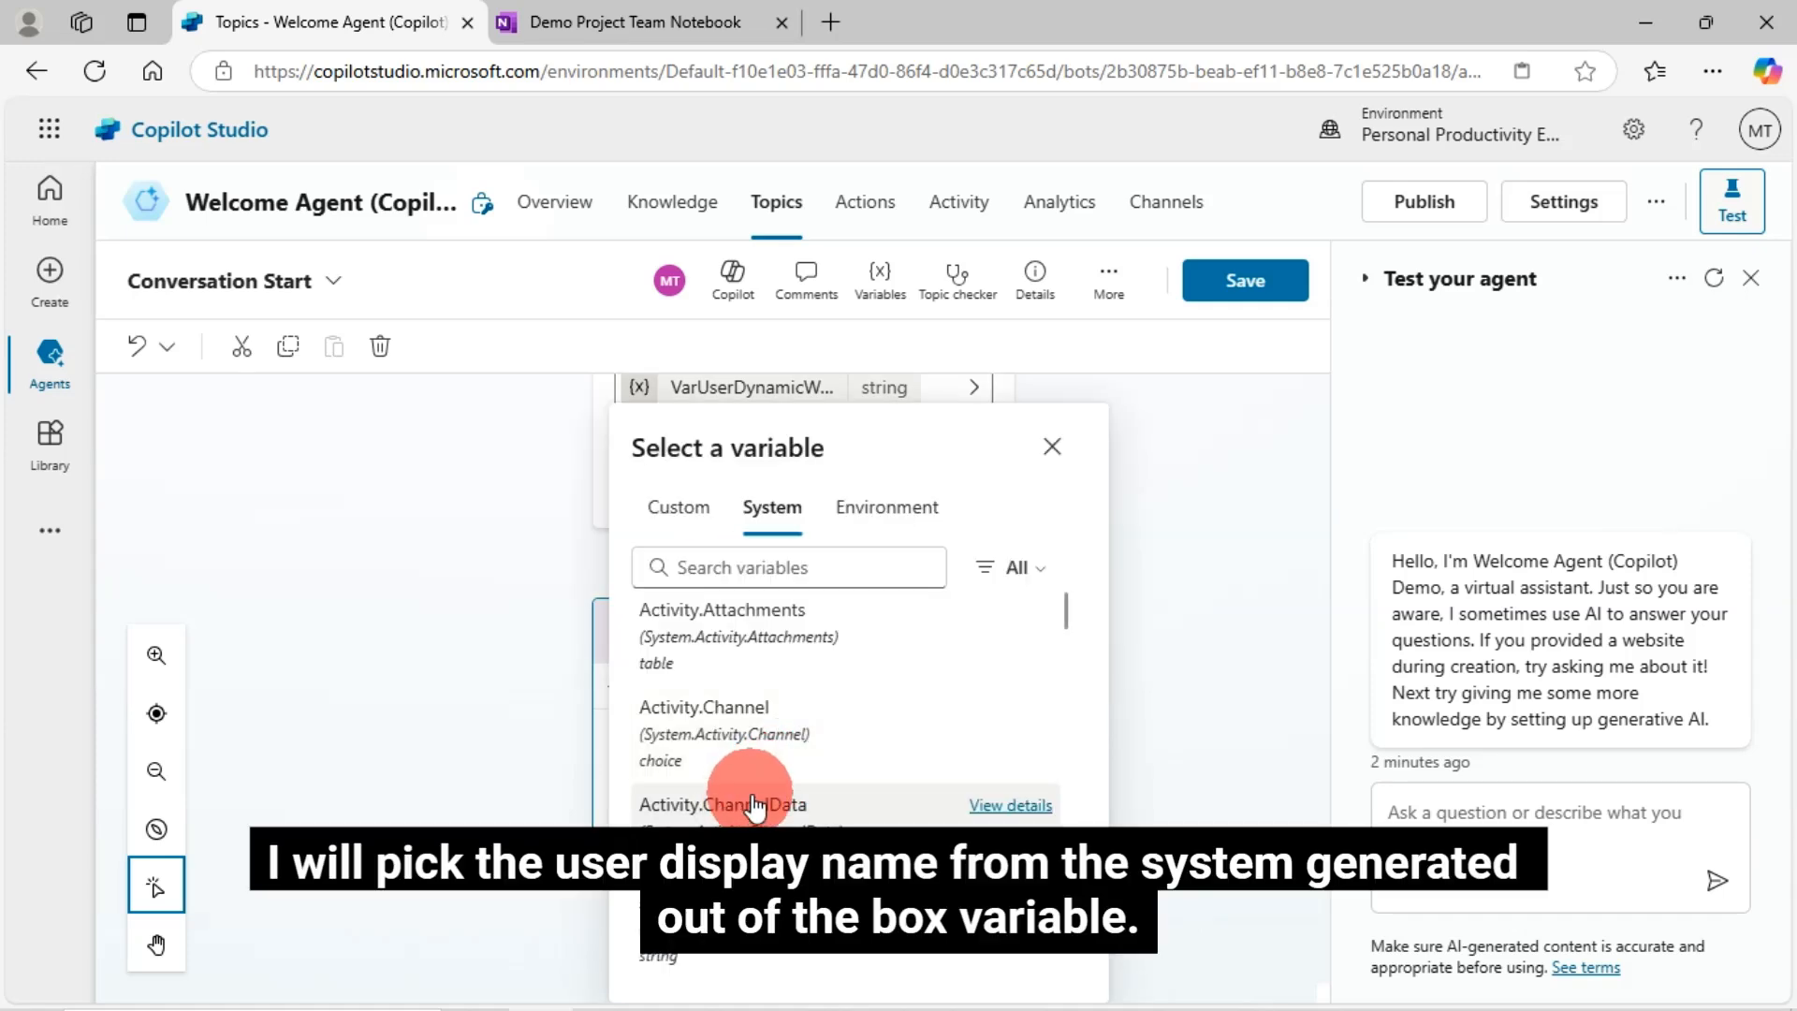
{"action": "type", "text": "use"}
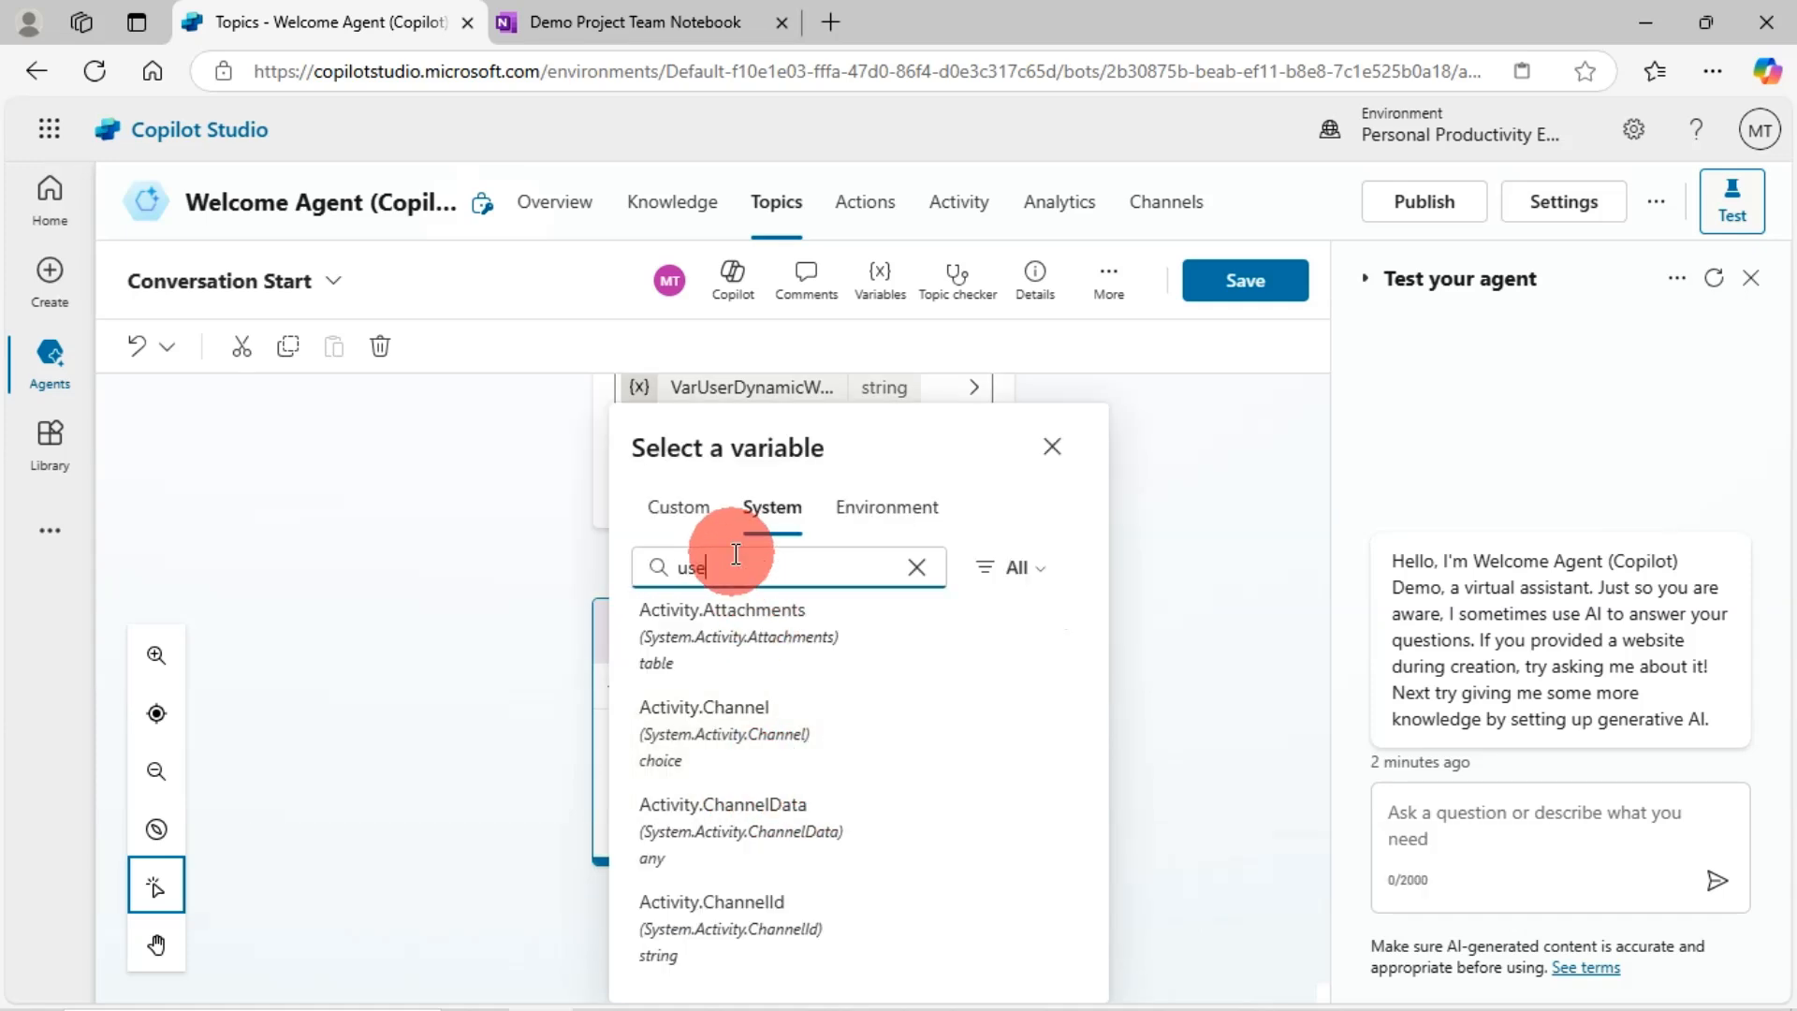
{"action": "type", "text": "r"}
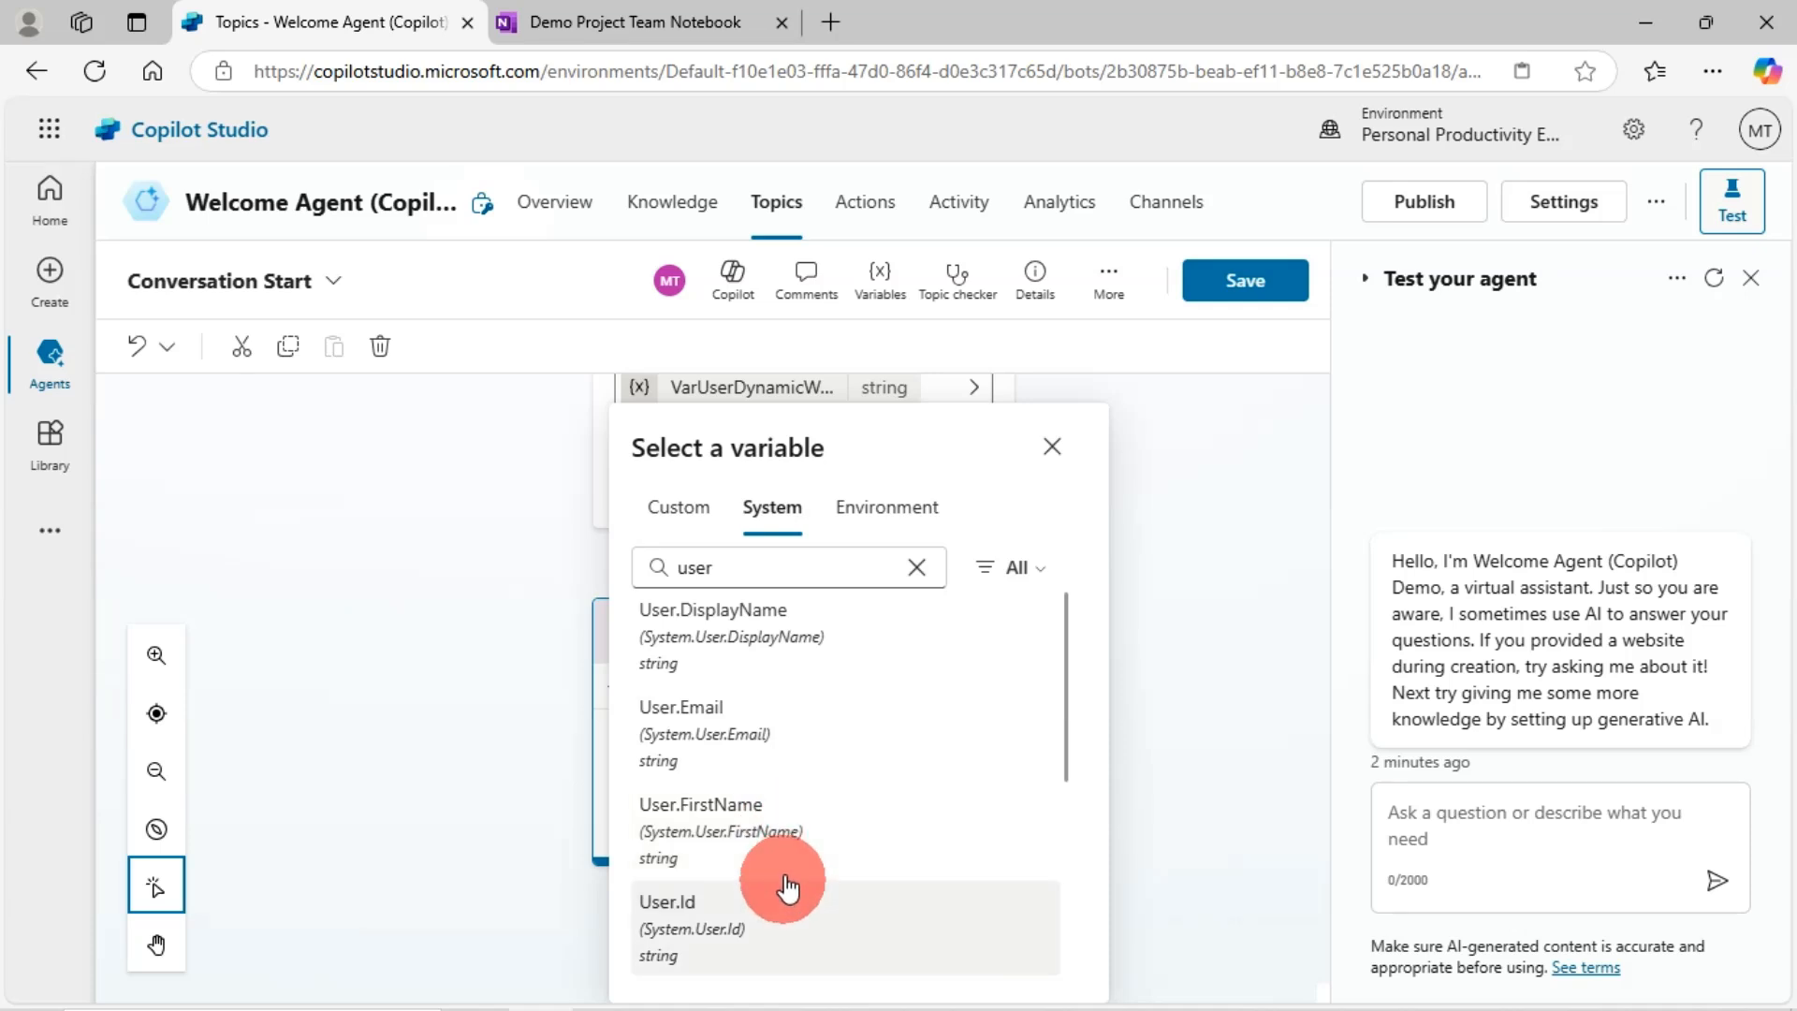
{"action": "left_click", "coordinate": [795, 625]}
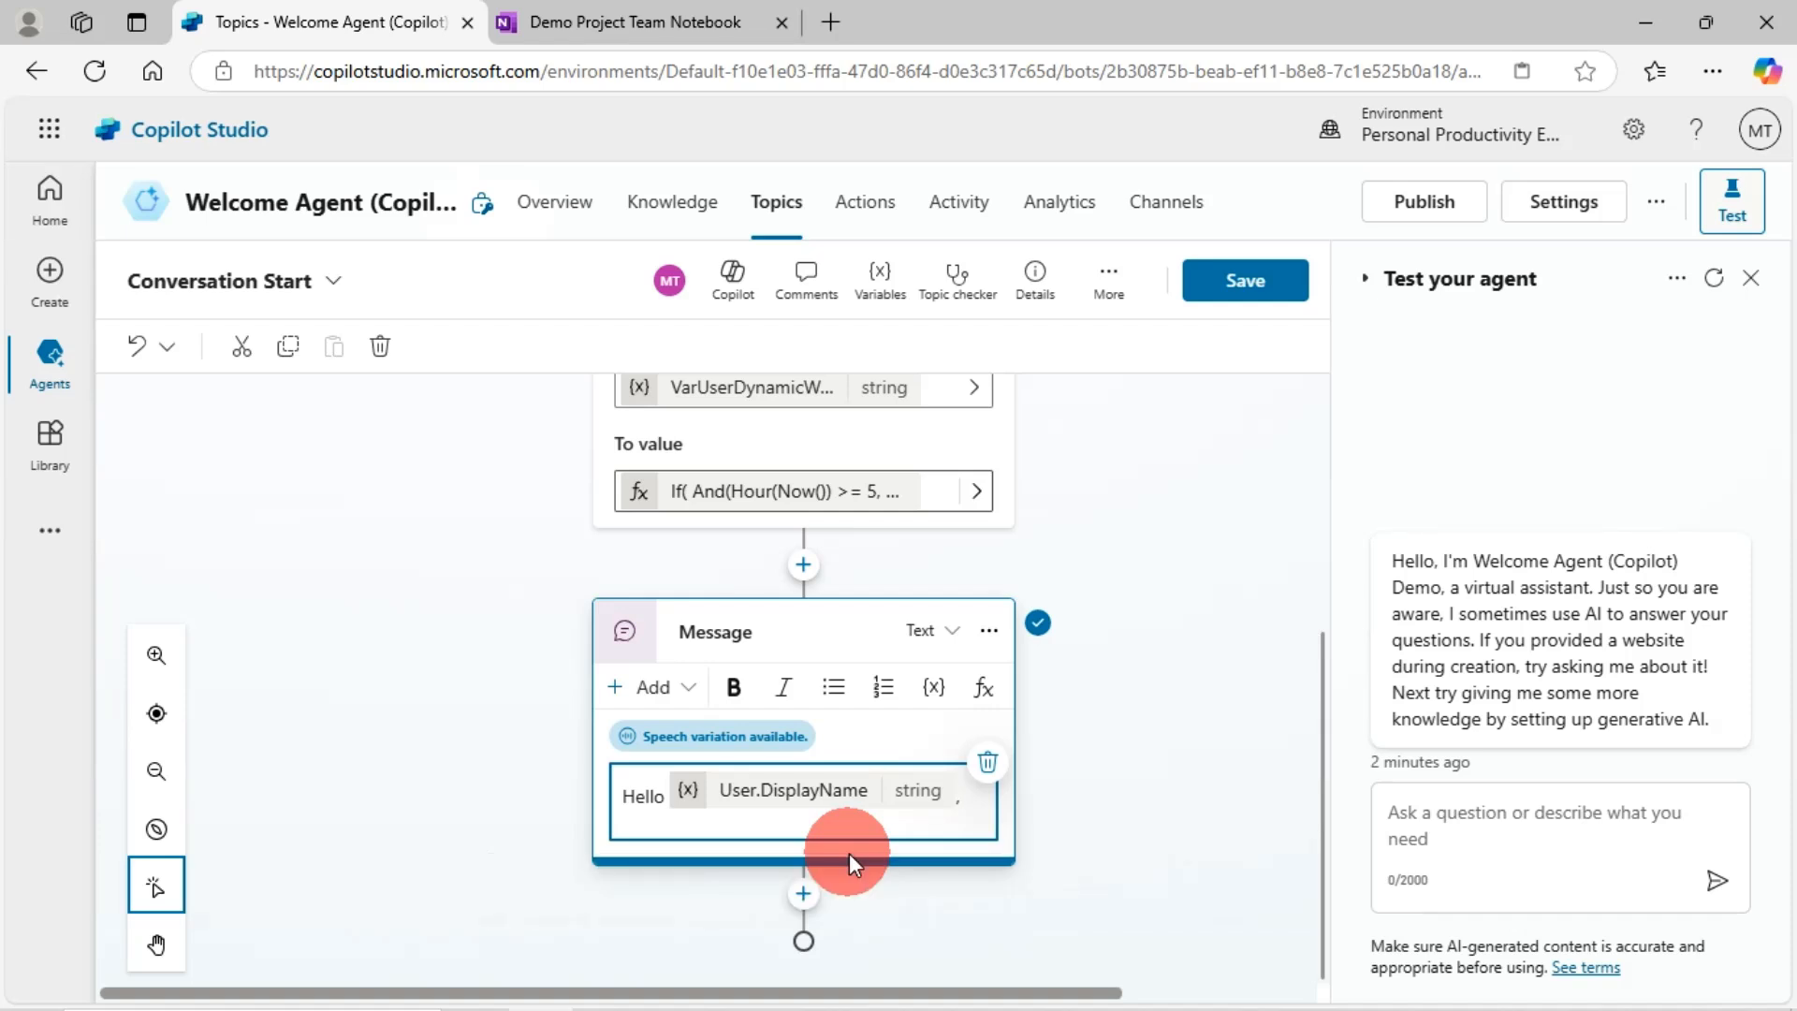
- Add a <br/>, the VarUserDynamicWelcomeMessage variable, and 'How may I help you today?'
{"action": "key", "text": "Return"}
{"action": "type", "text": "<br"}
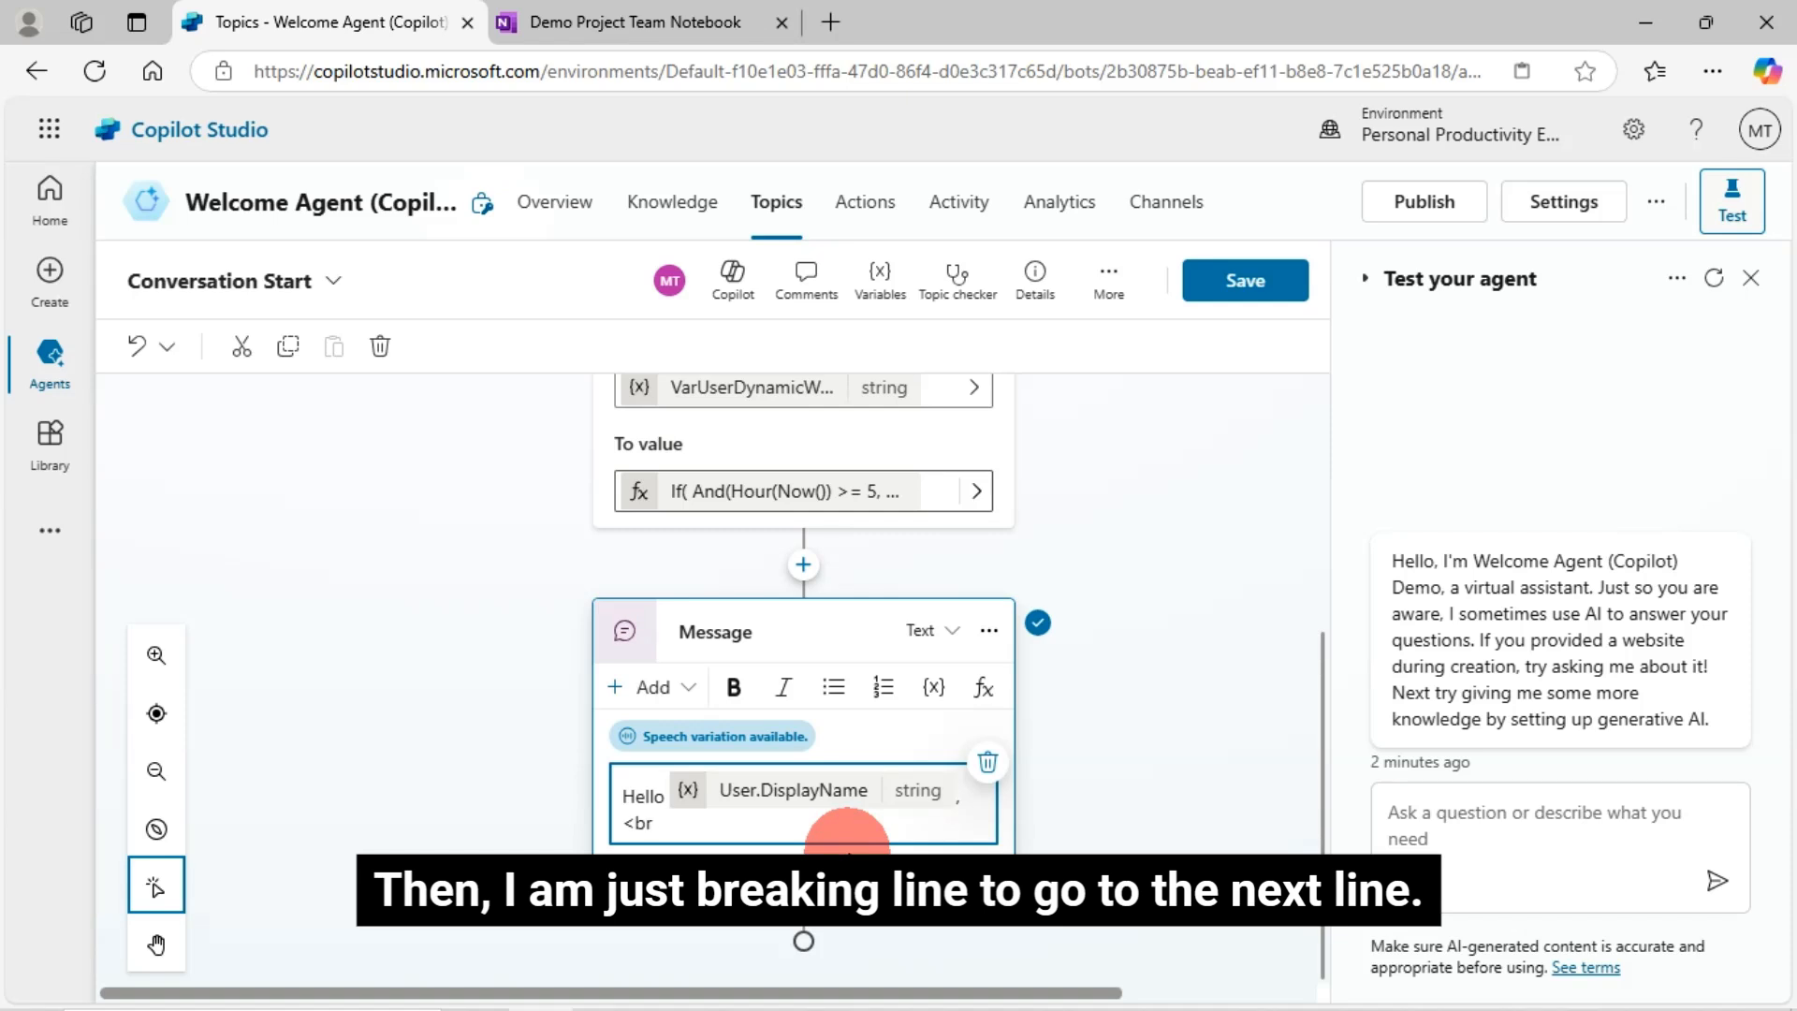
{"action": "type", "text": "/>"}
{"action": "key", "text": "Return"}
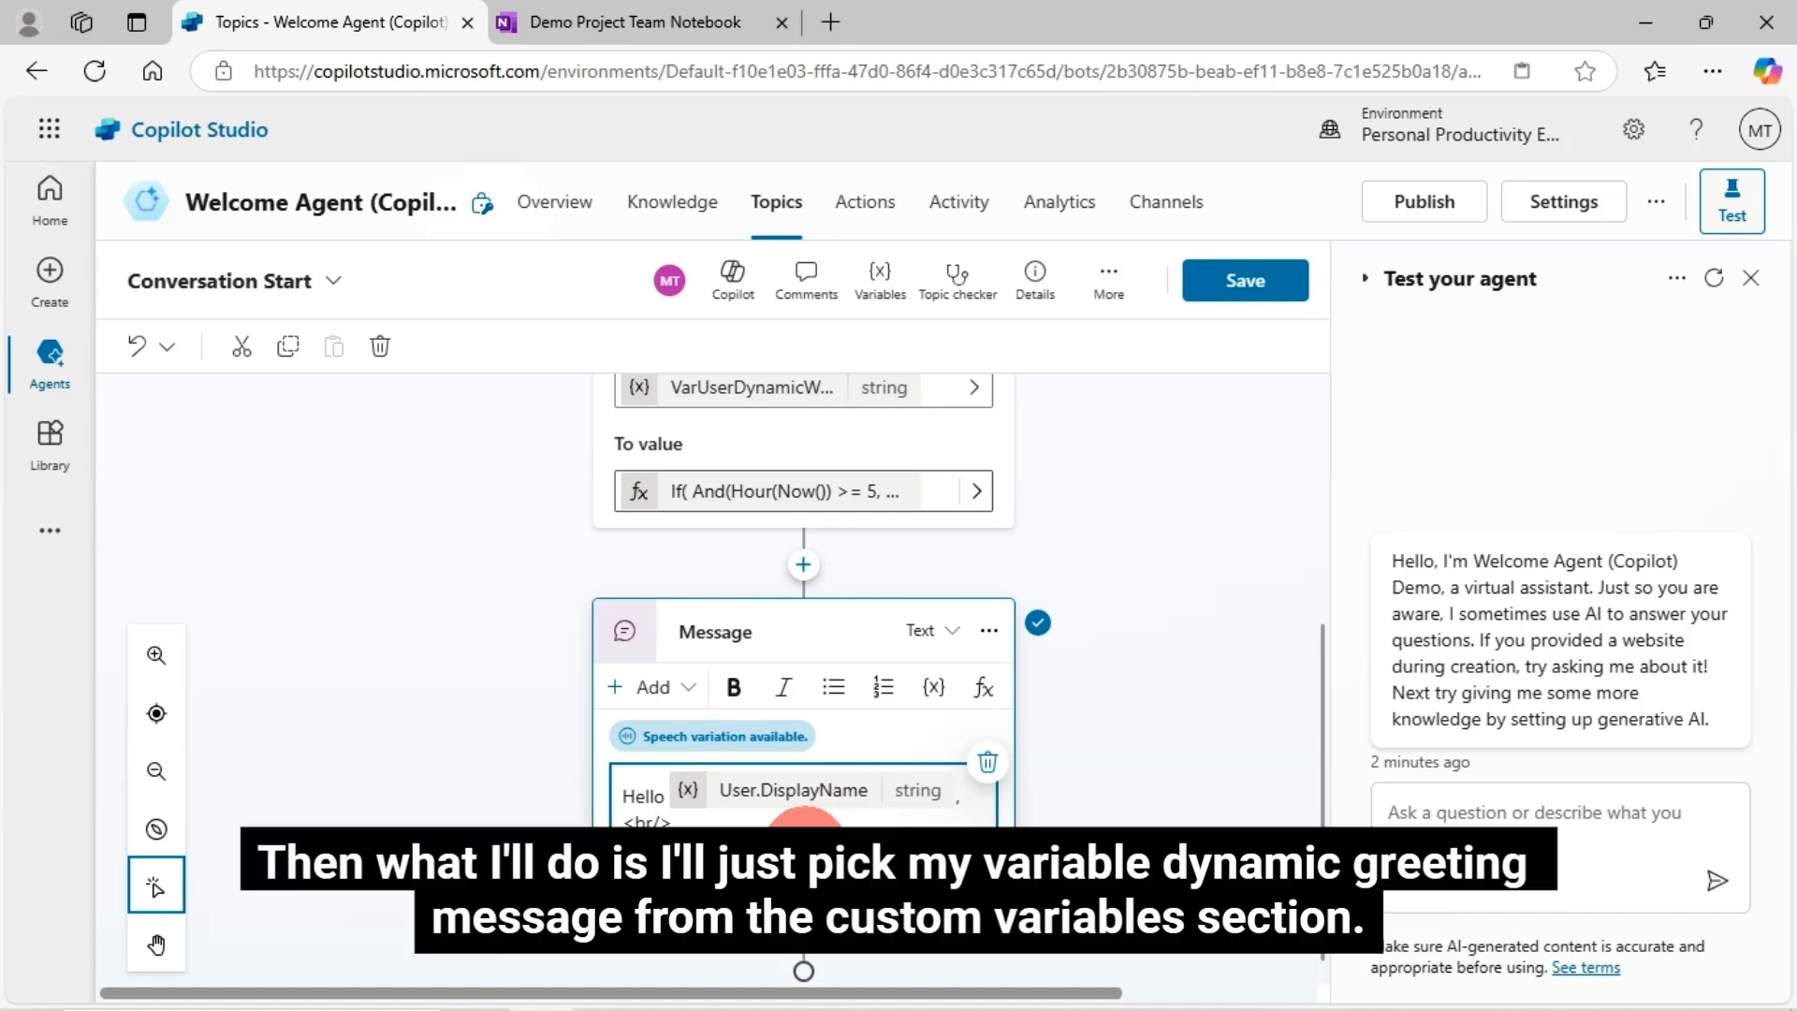
{"action": "left_click", "coordinate": [955, 688]}
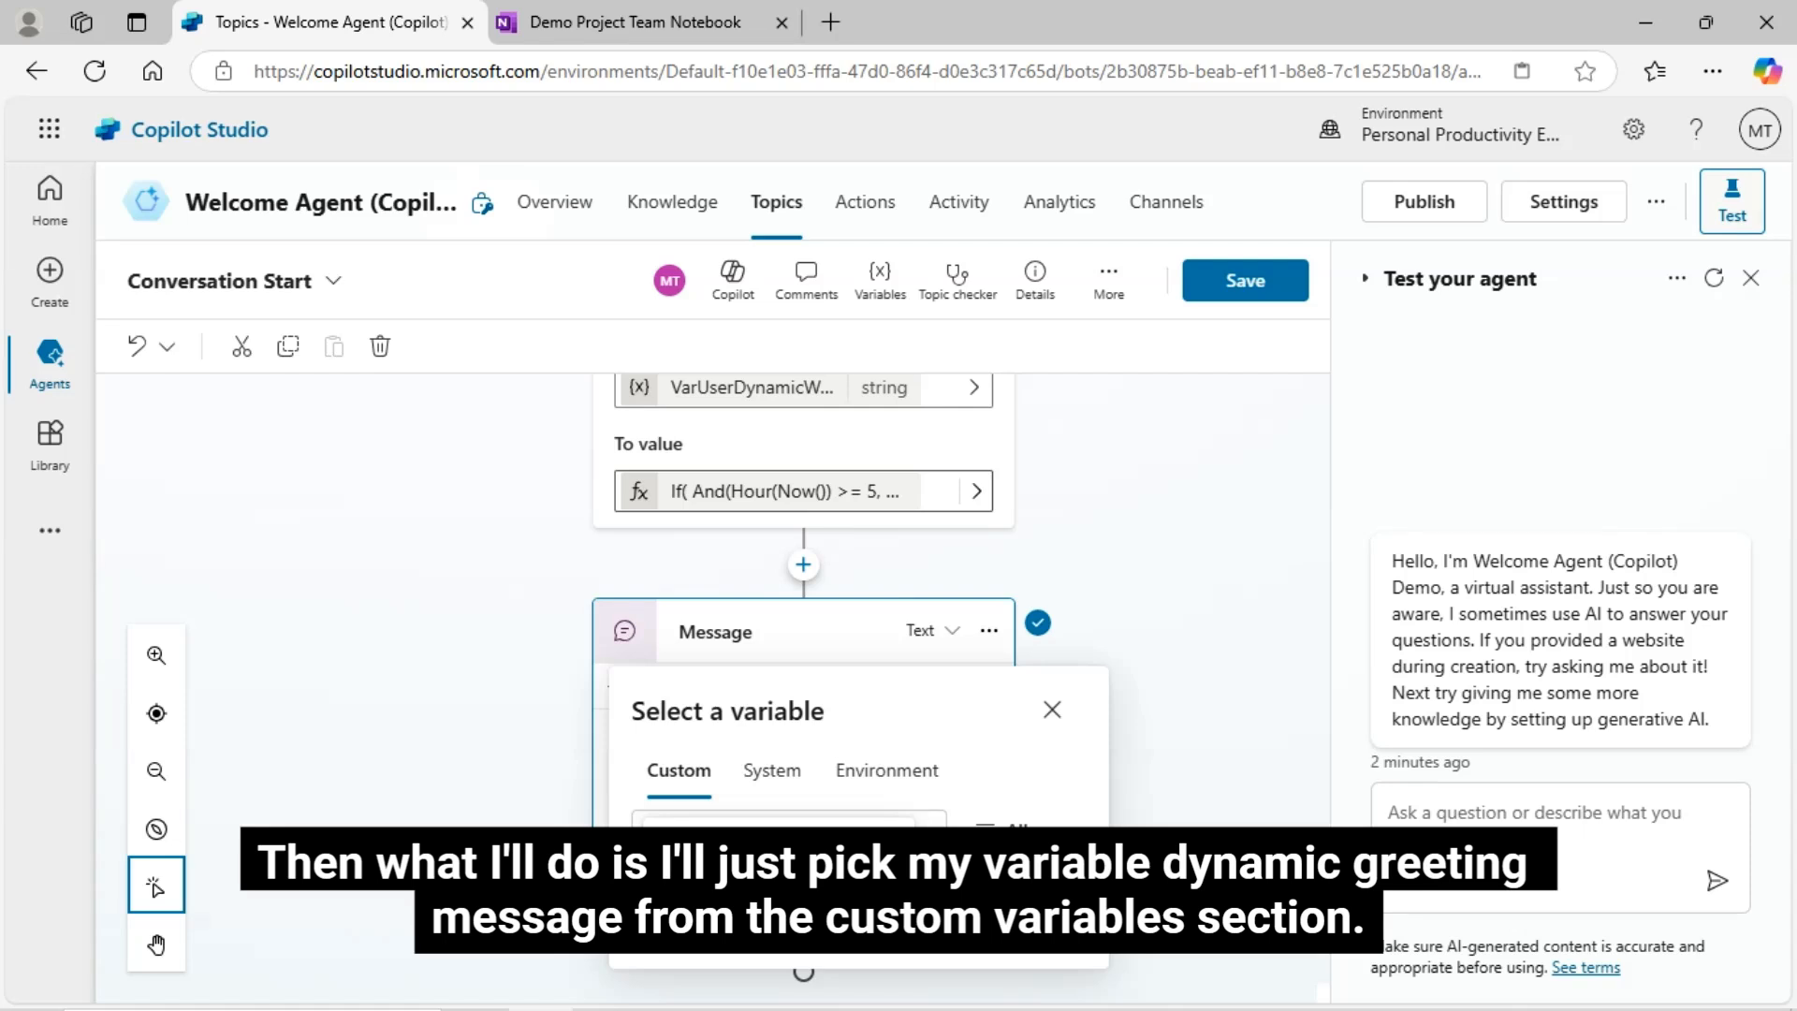
{"action": "left_click", "coordinate": [662, 873]}
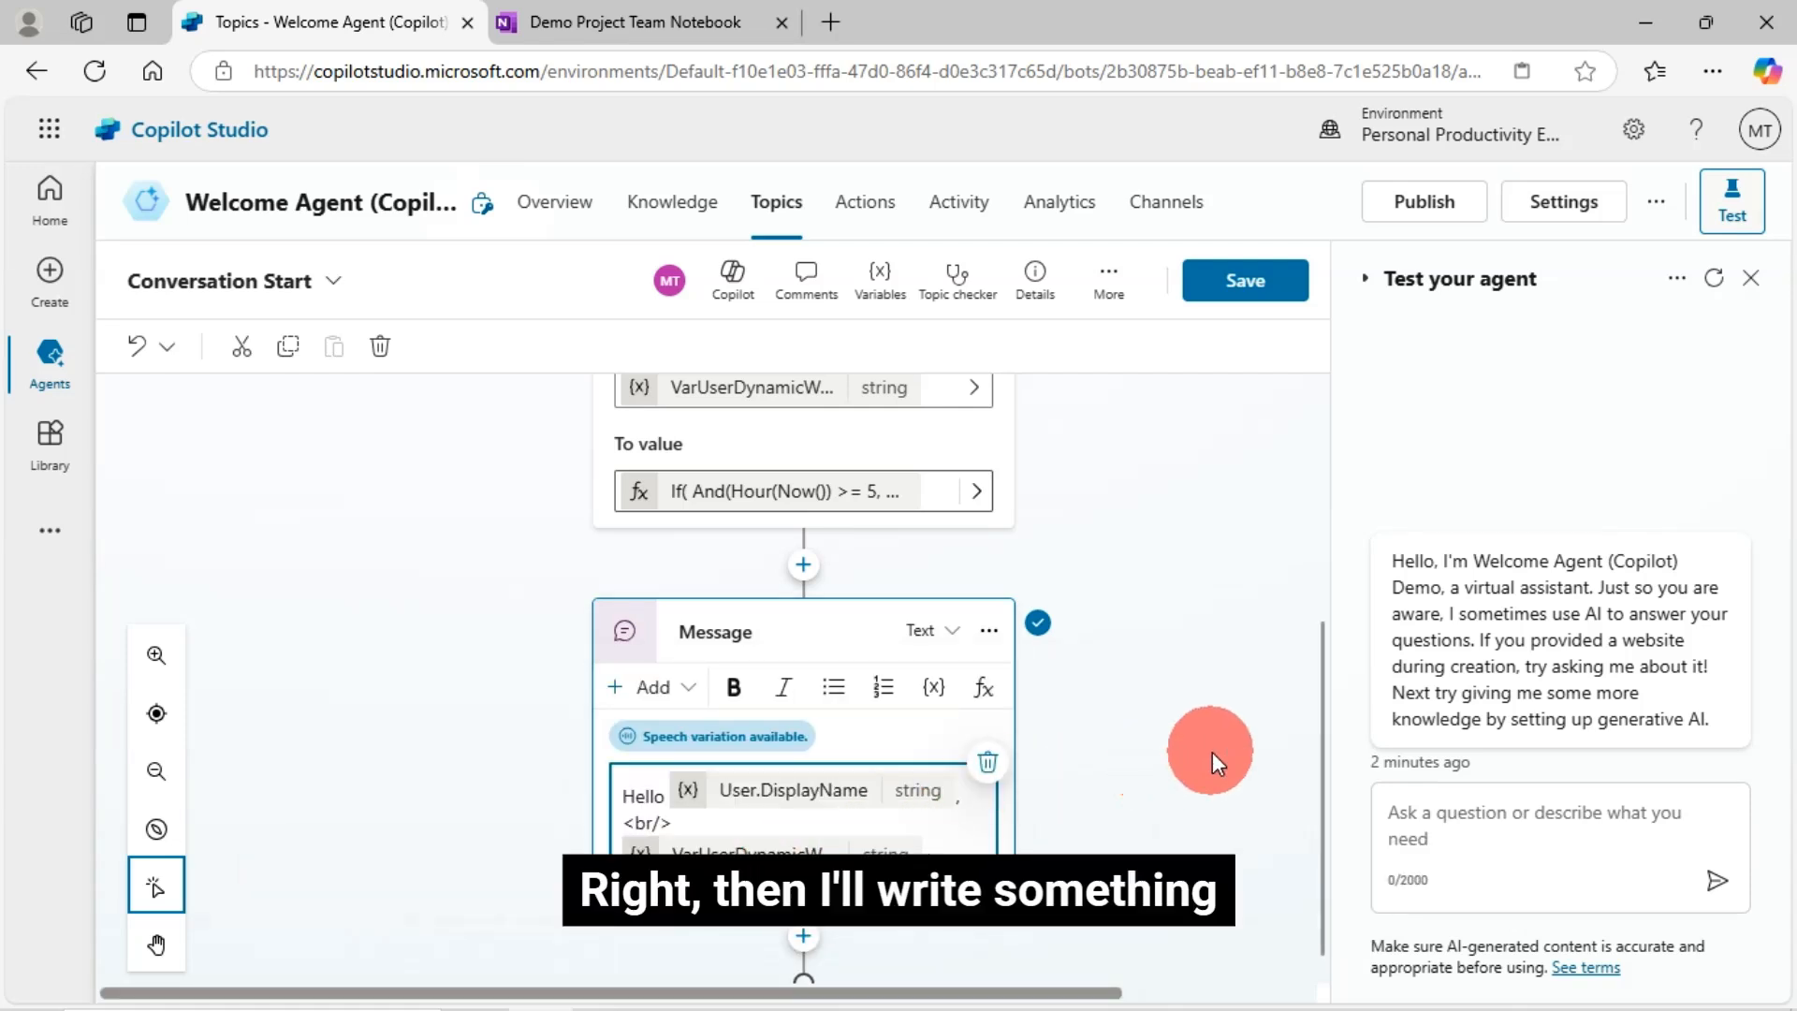
{"action": "key", "text": "Return"}
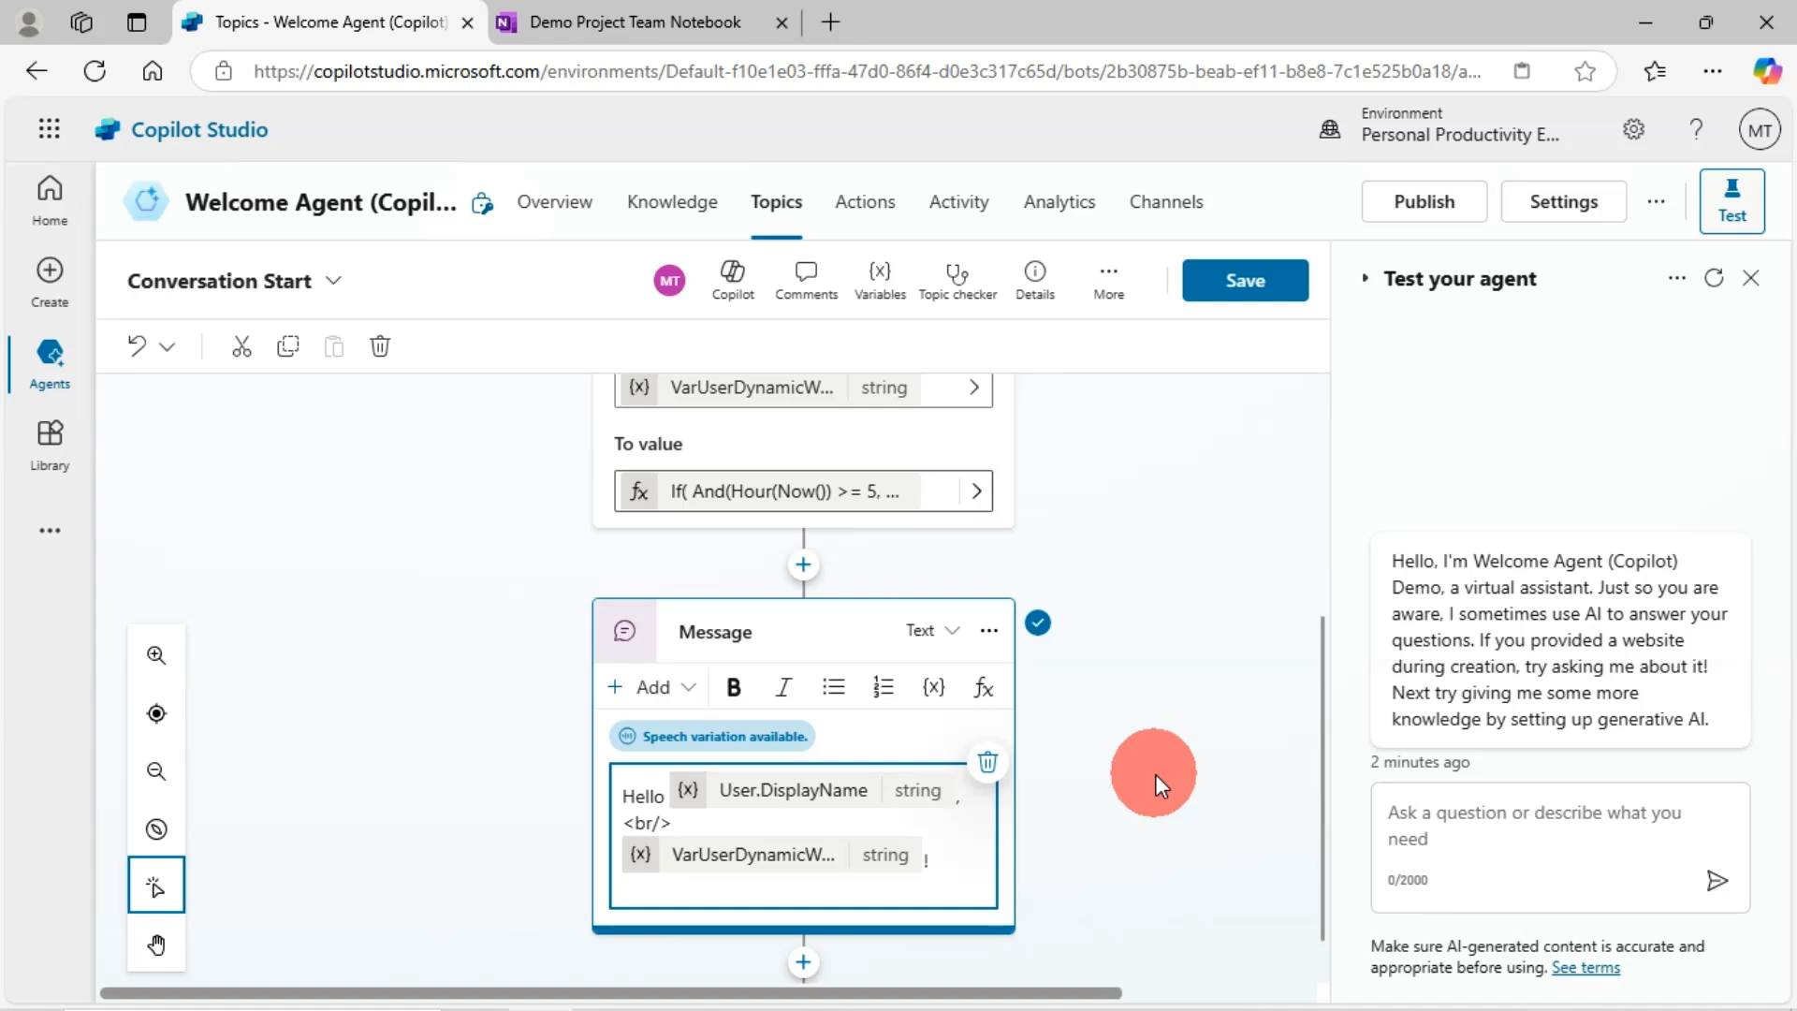
{"action": "type", "text": "ma"}
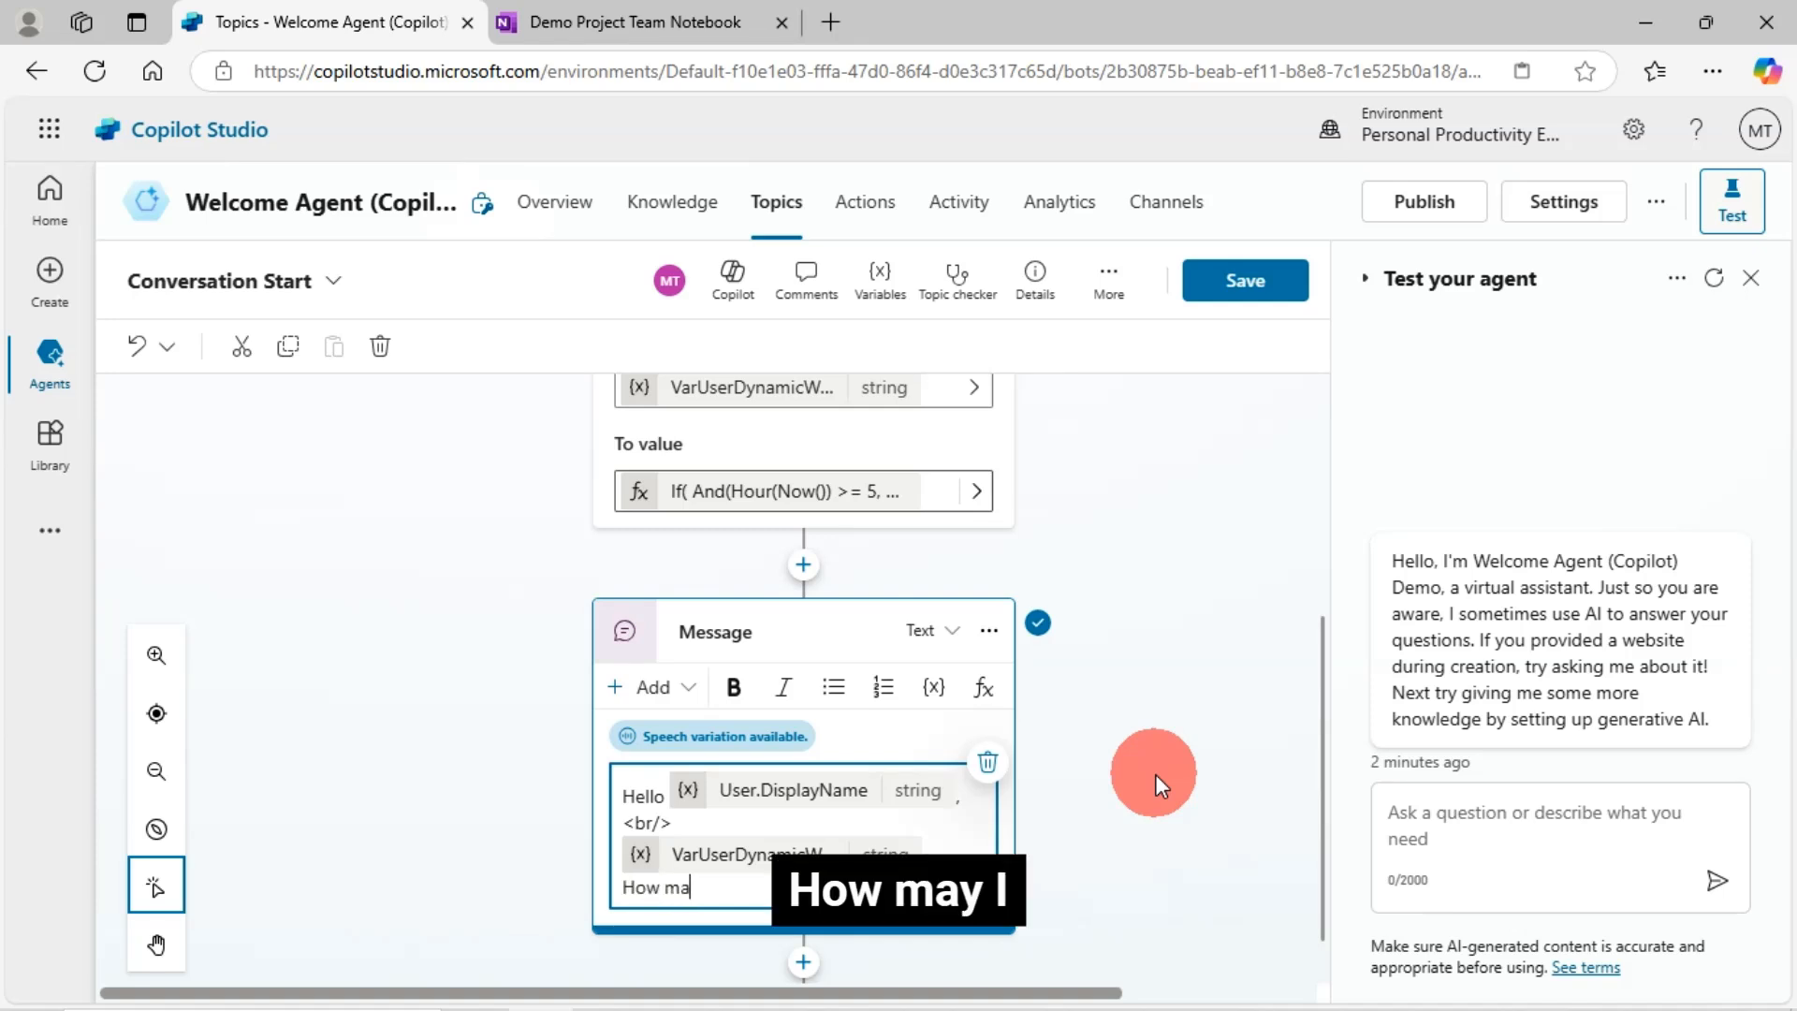
{"action": "type", "text": "y I hel"}
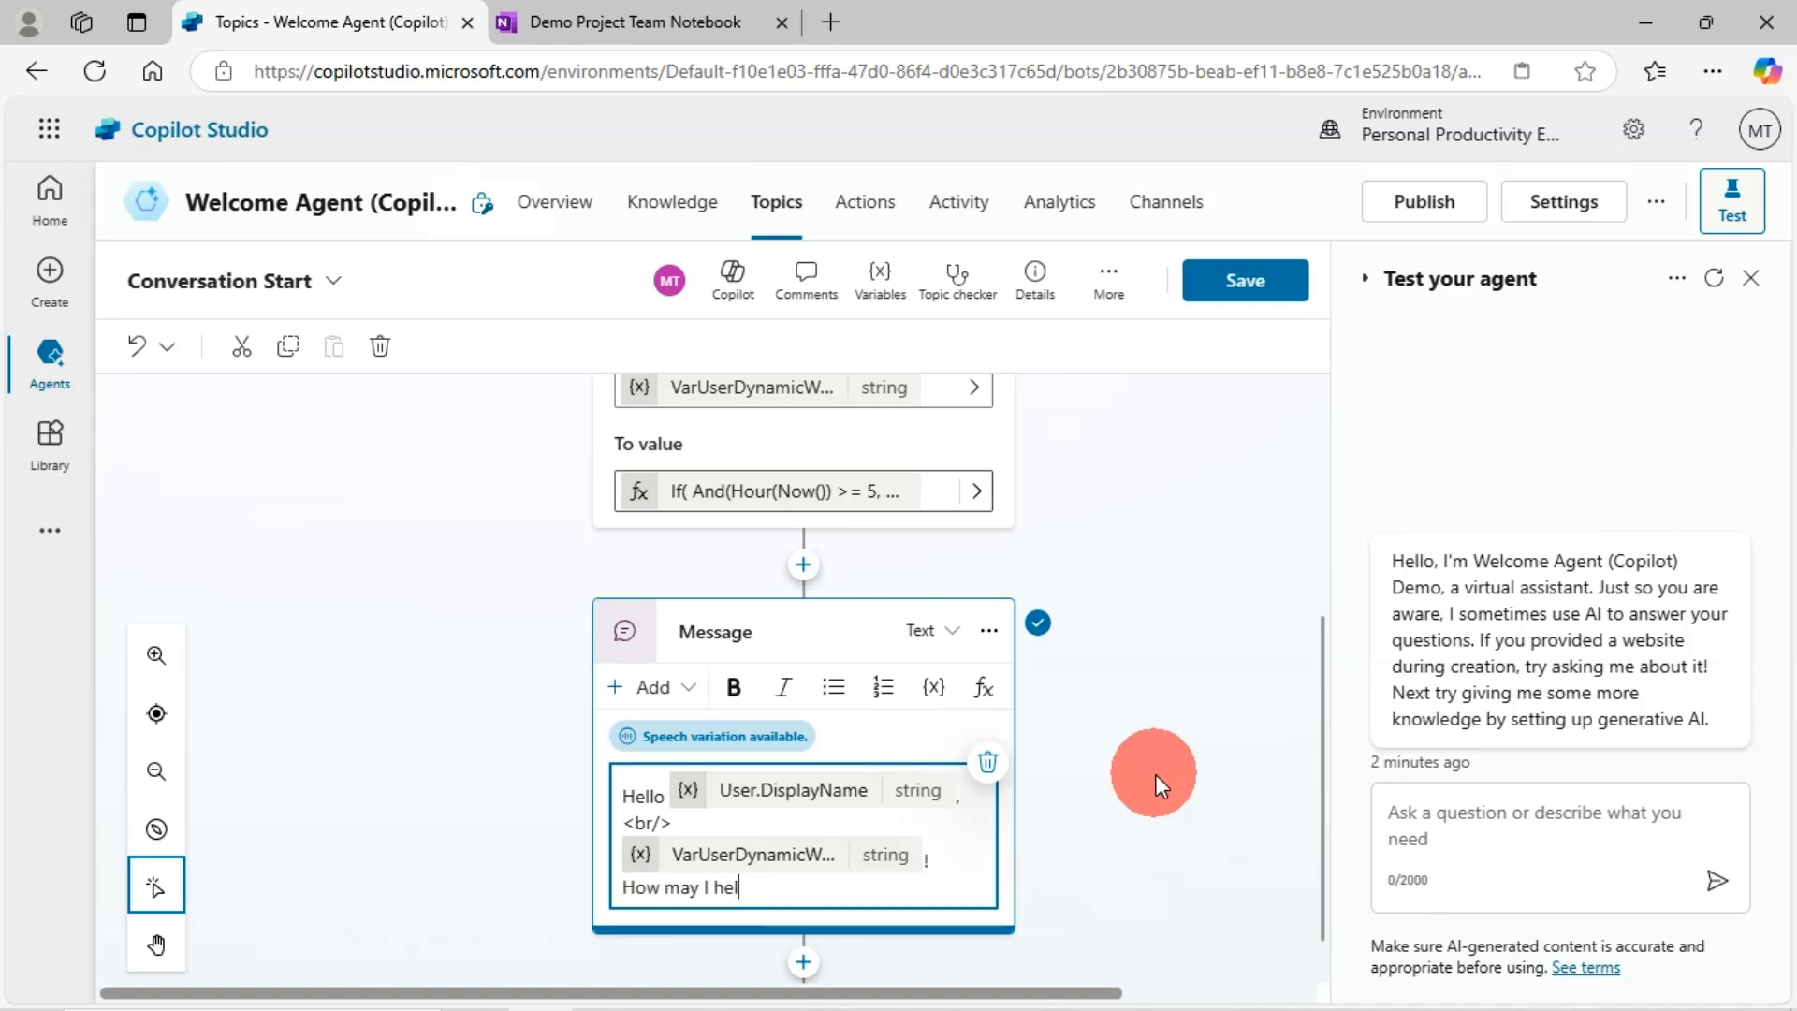
{"action": "type", "text": "p you"}
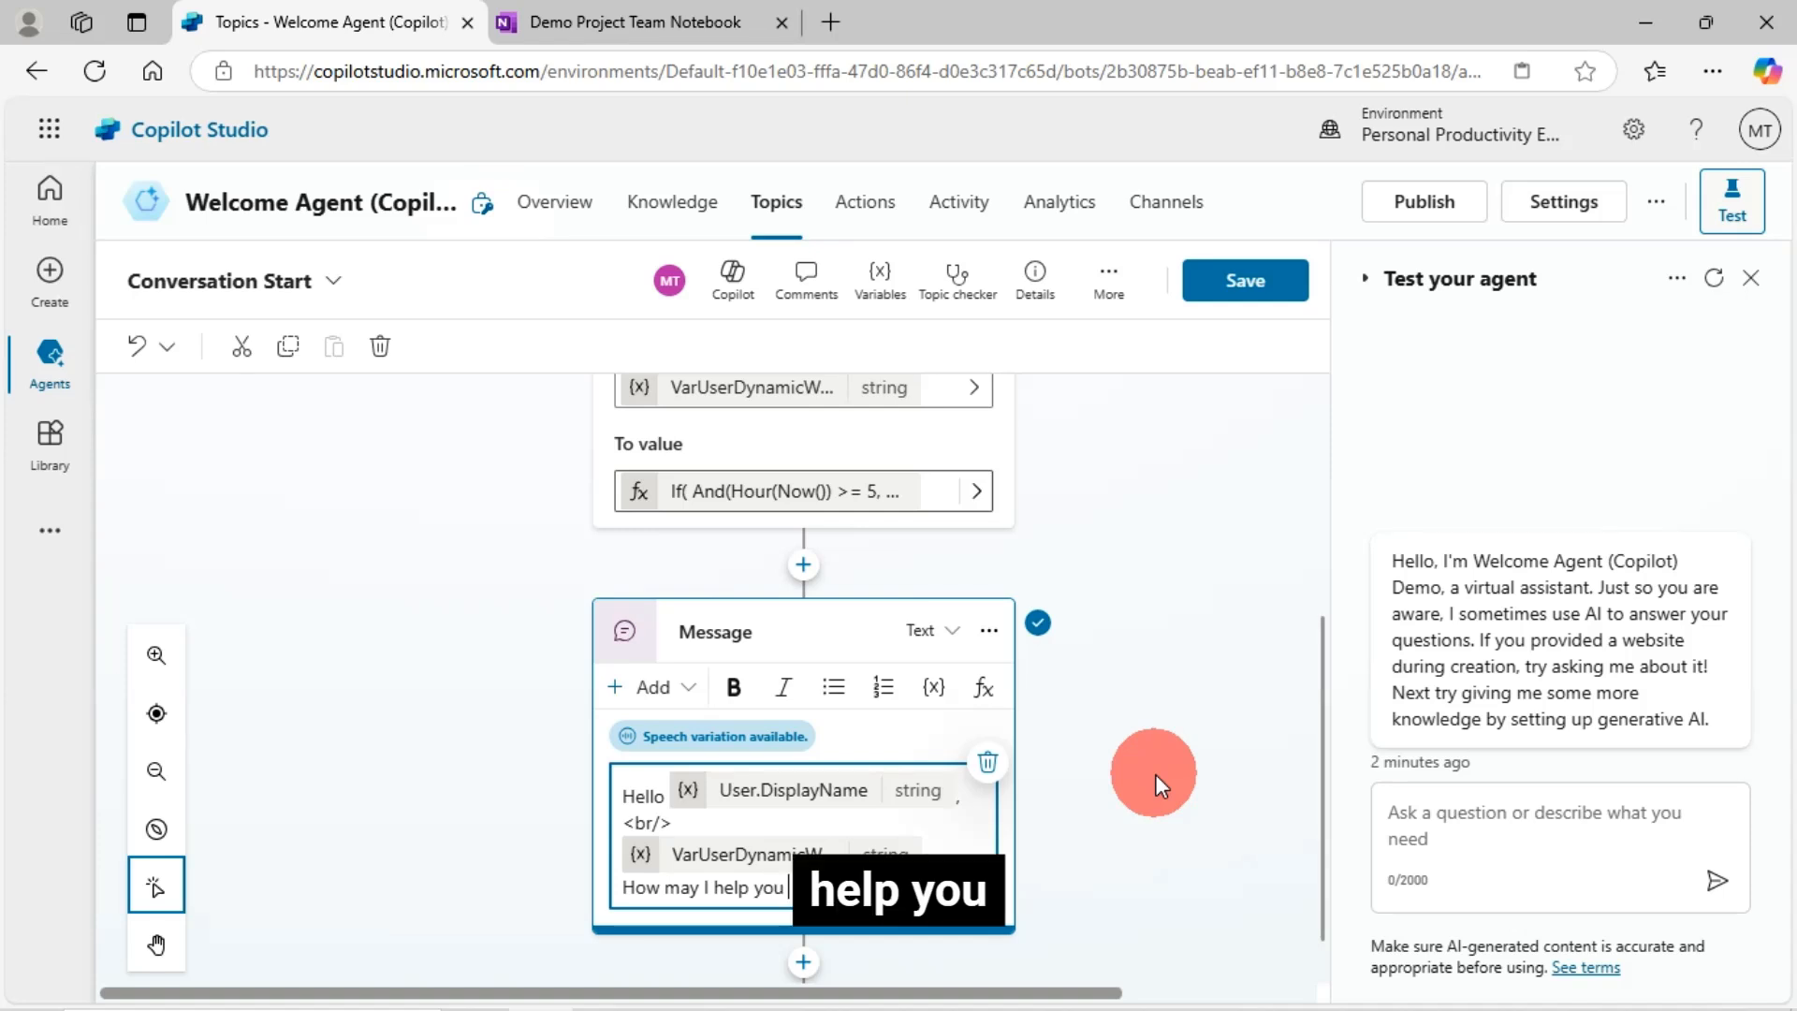
{"action": "type", "text": " today"}
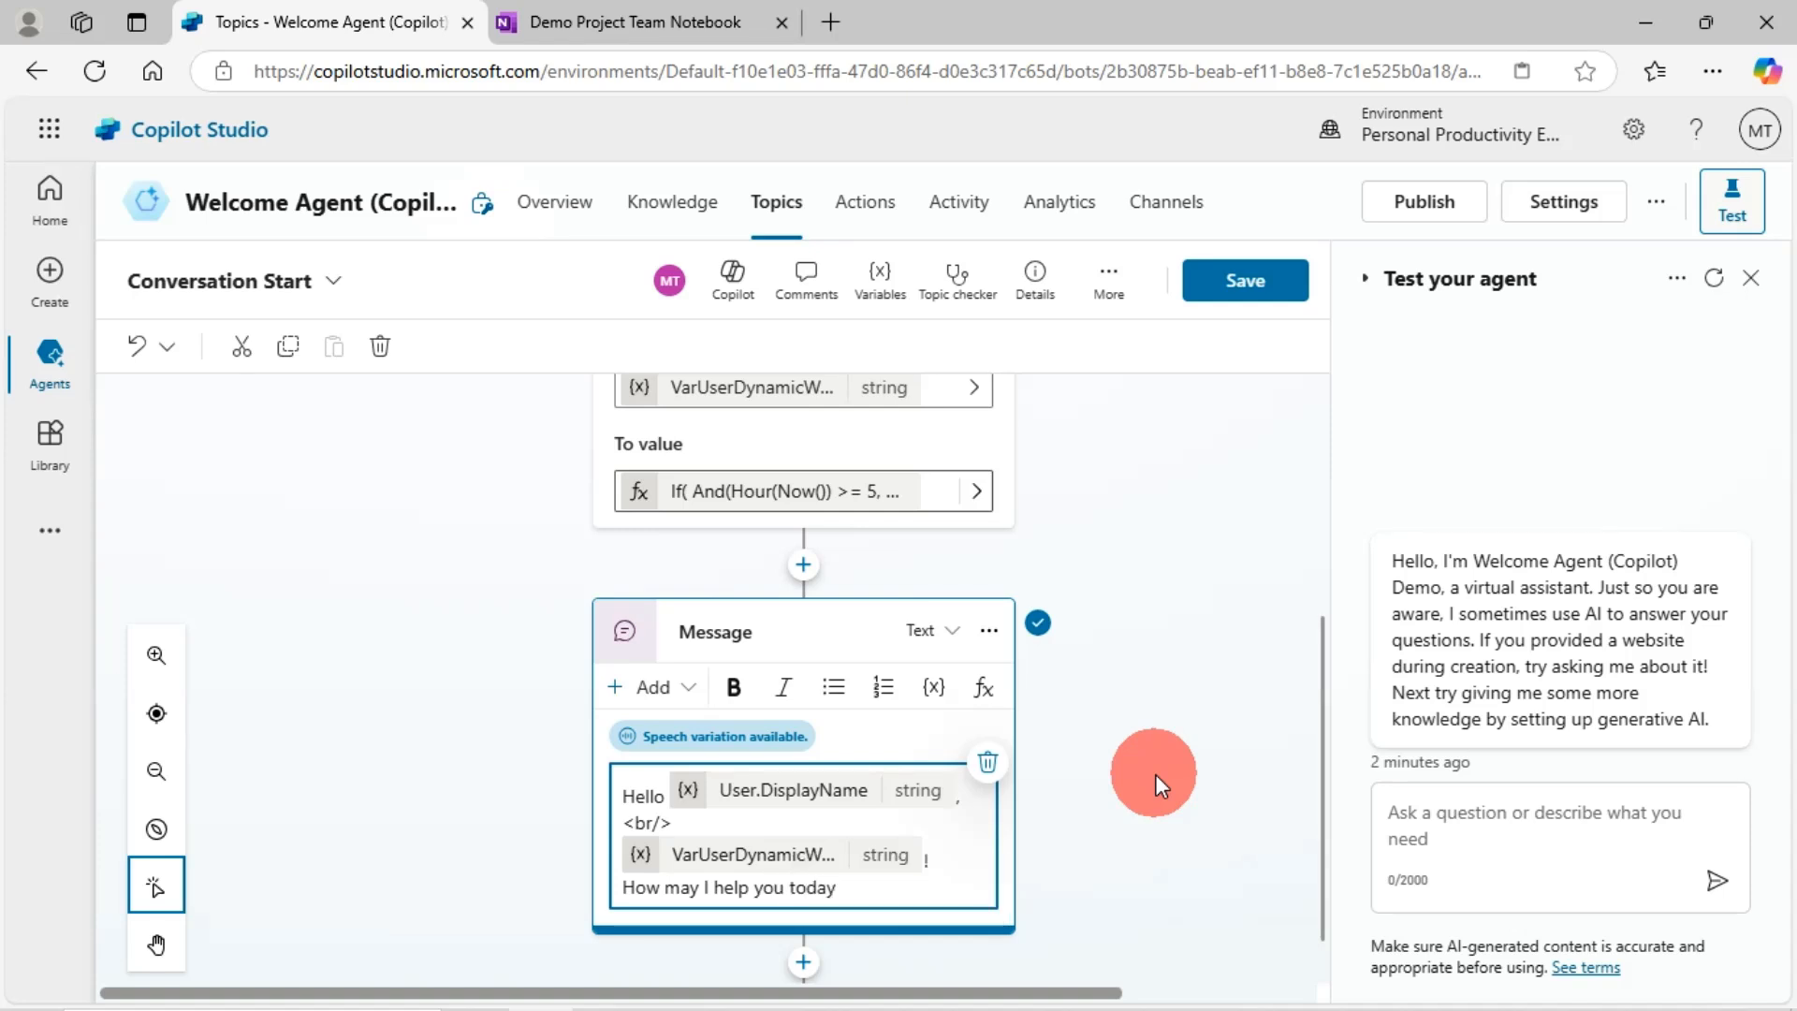
{"action": "type", "text": "?"}
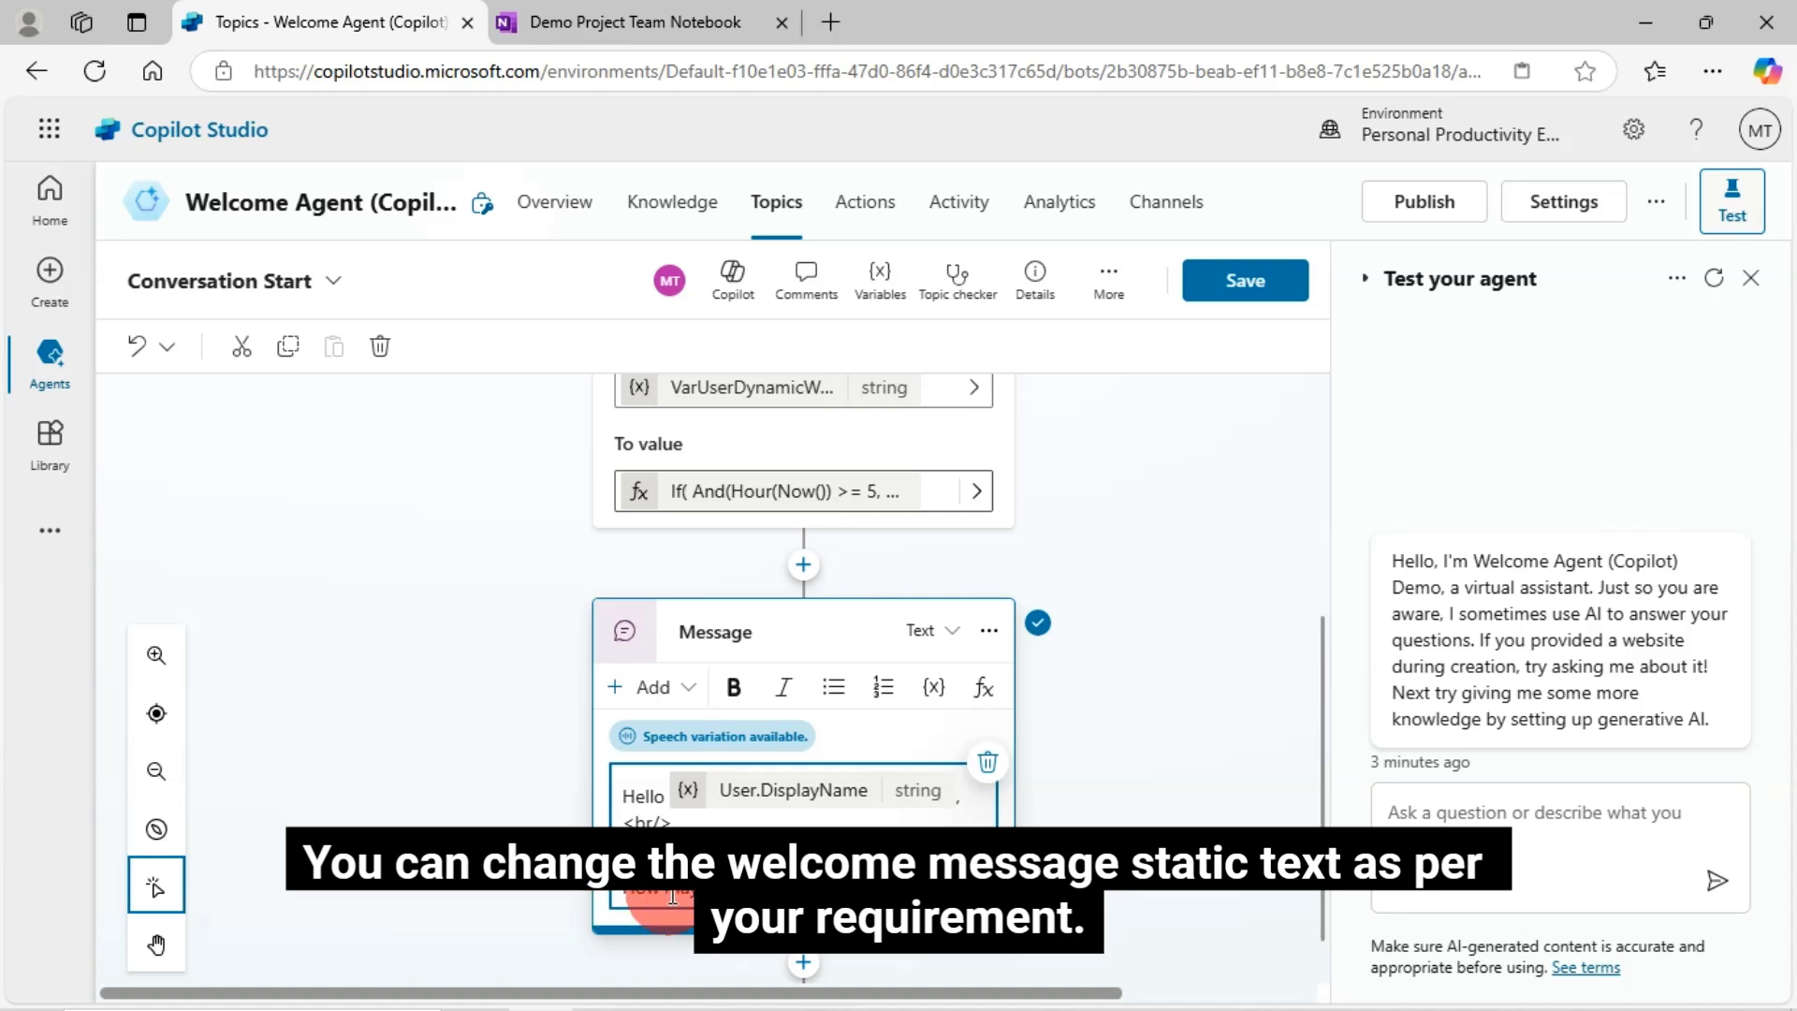
- Save the topic and restart the test chat to see the name-based Good Morning greeting
{"action": "left_click_drag", "start_coordinate": [846, 885], "coordinate": [629, 880]}
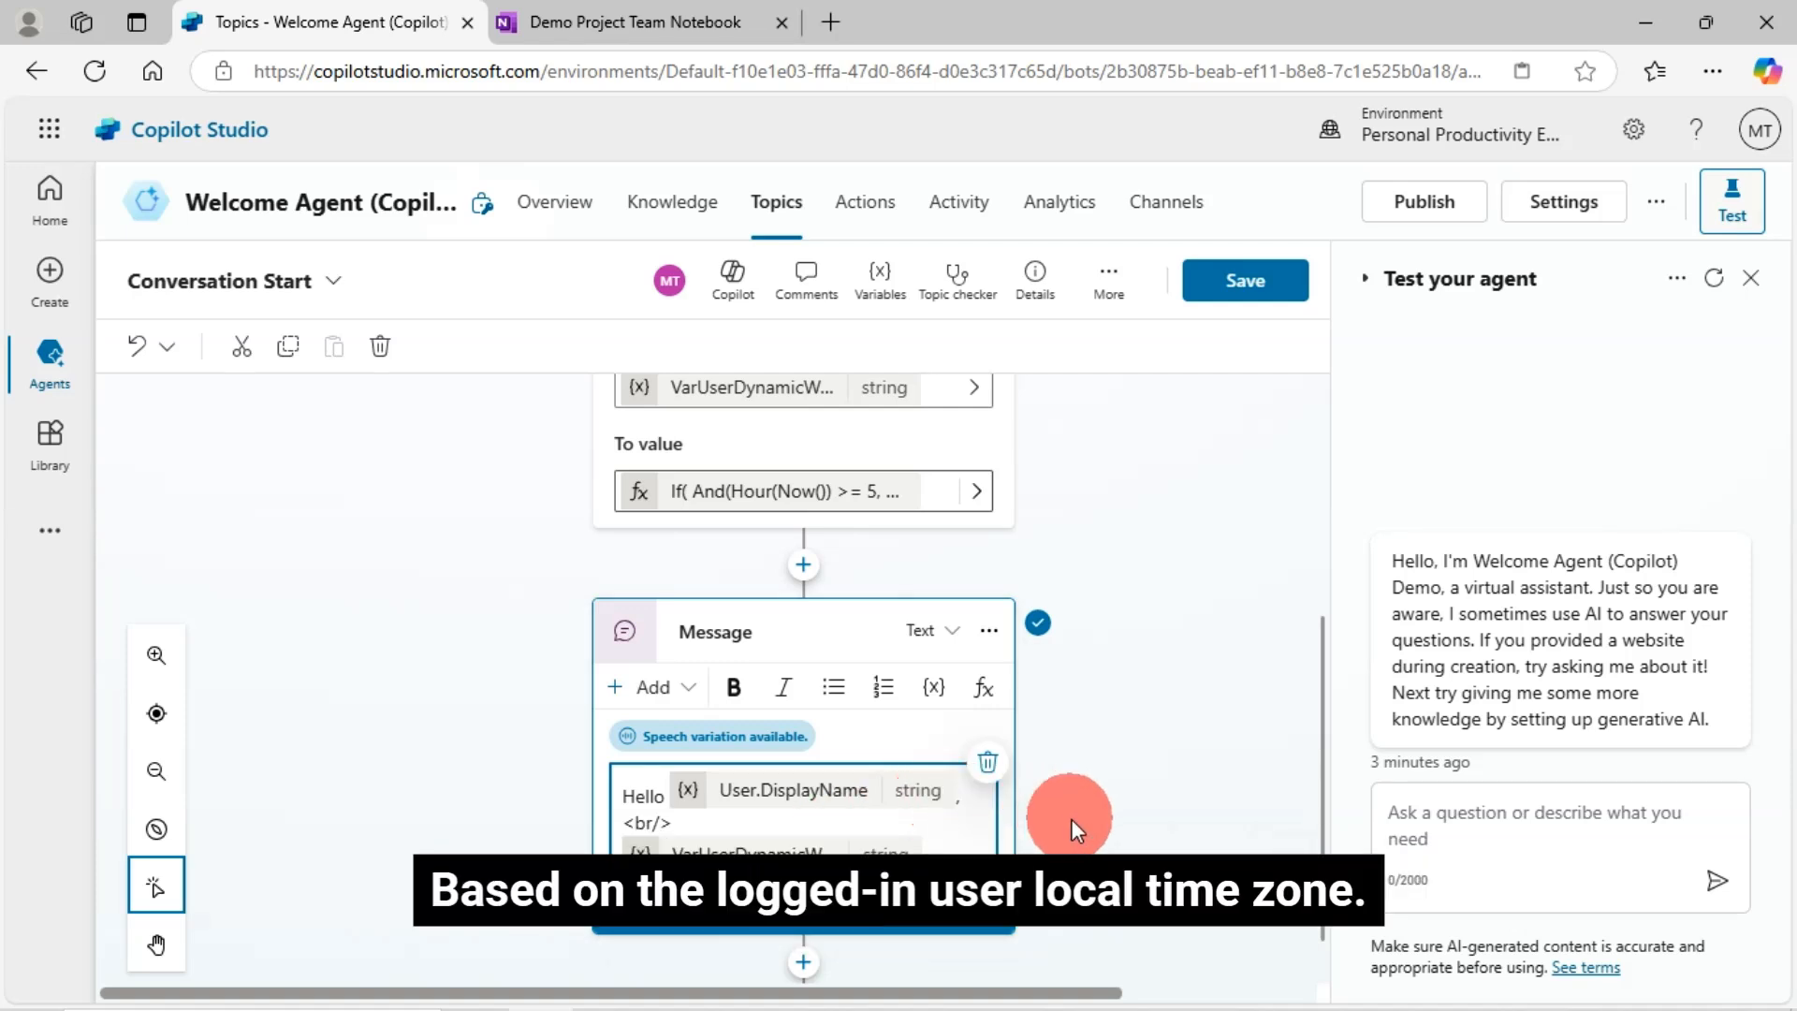
{"action": "left_click", "coordinate": [1149, 693]}
{"action": "left_click", "coordinate": [1241, 286]}
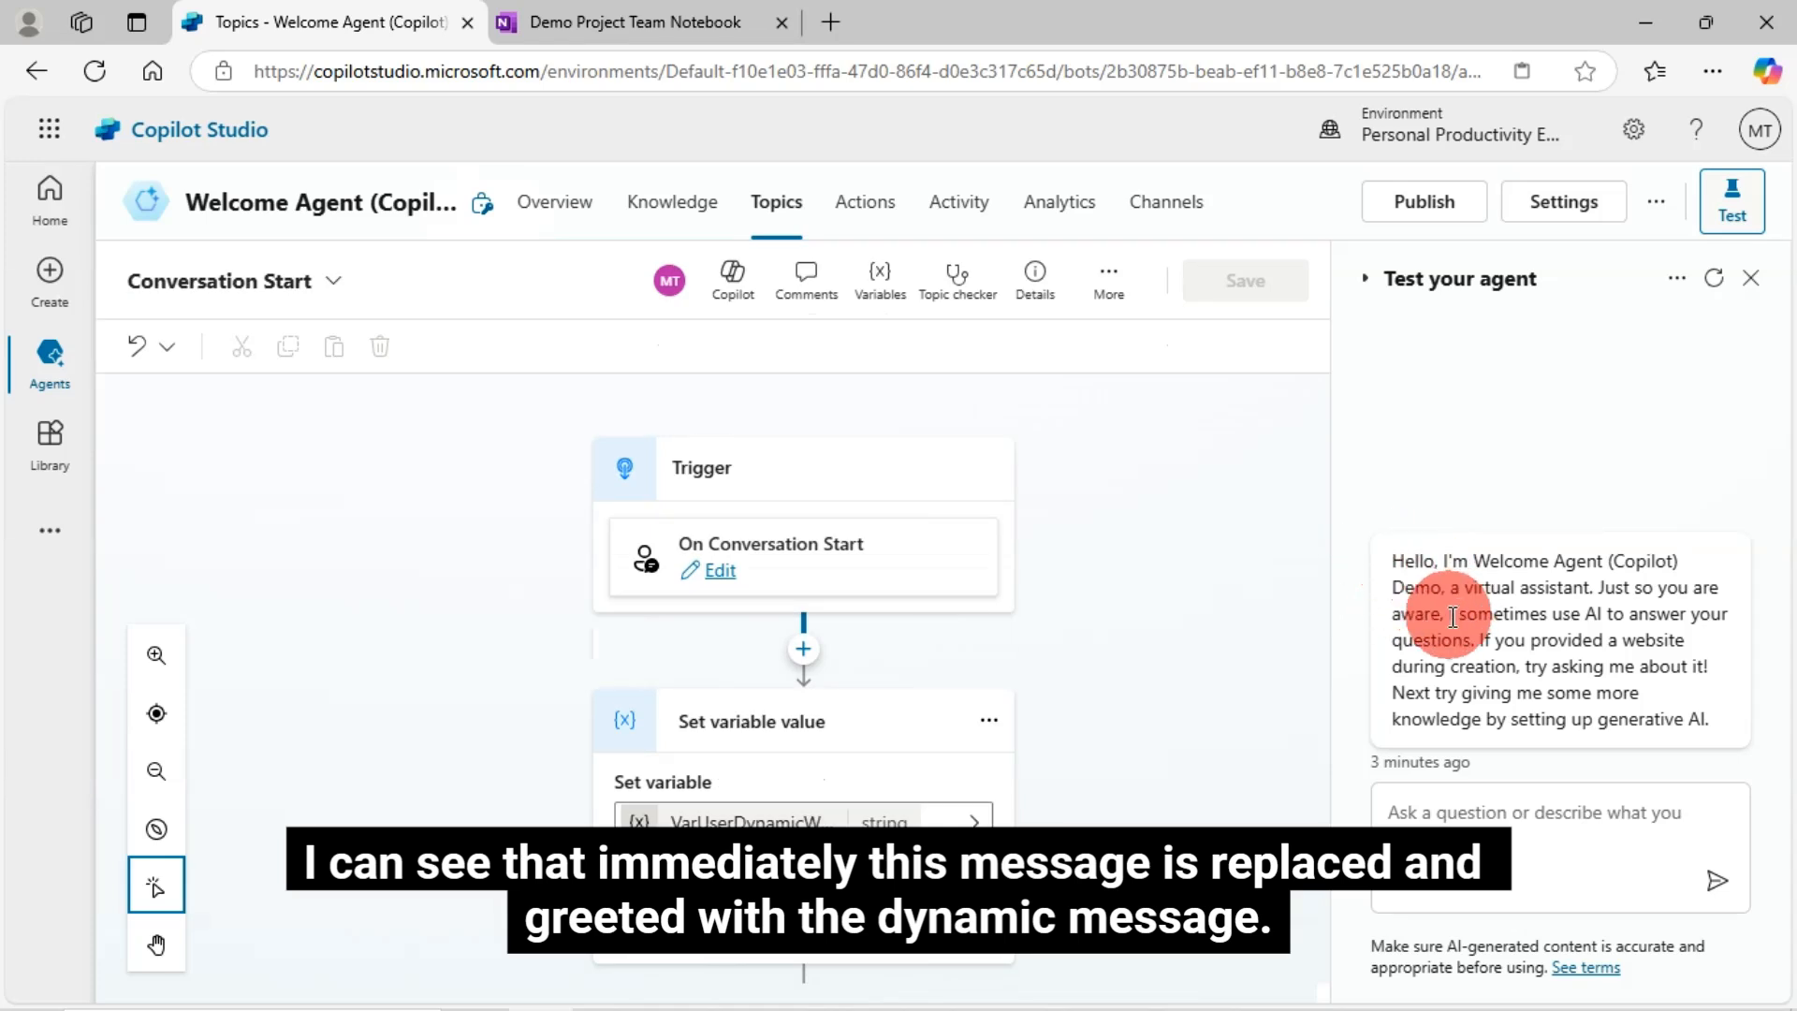
{"action": "left_click", "coordinate": [1713, 278]}
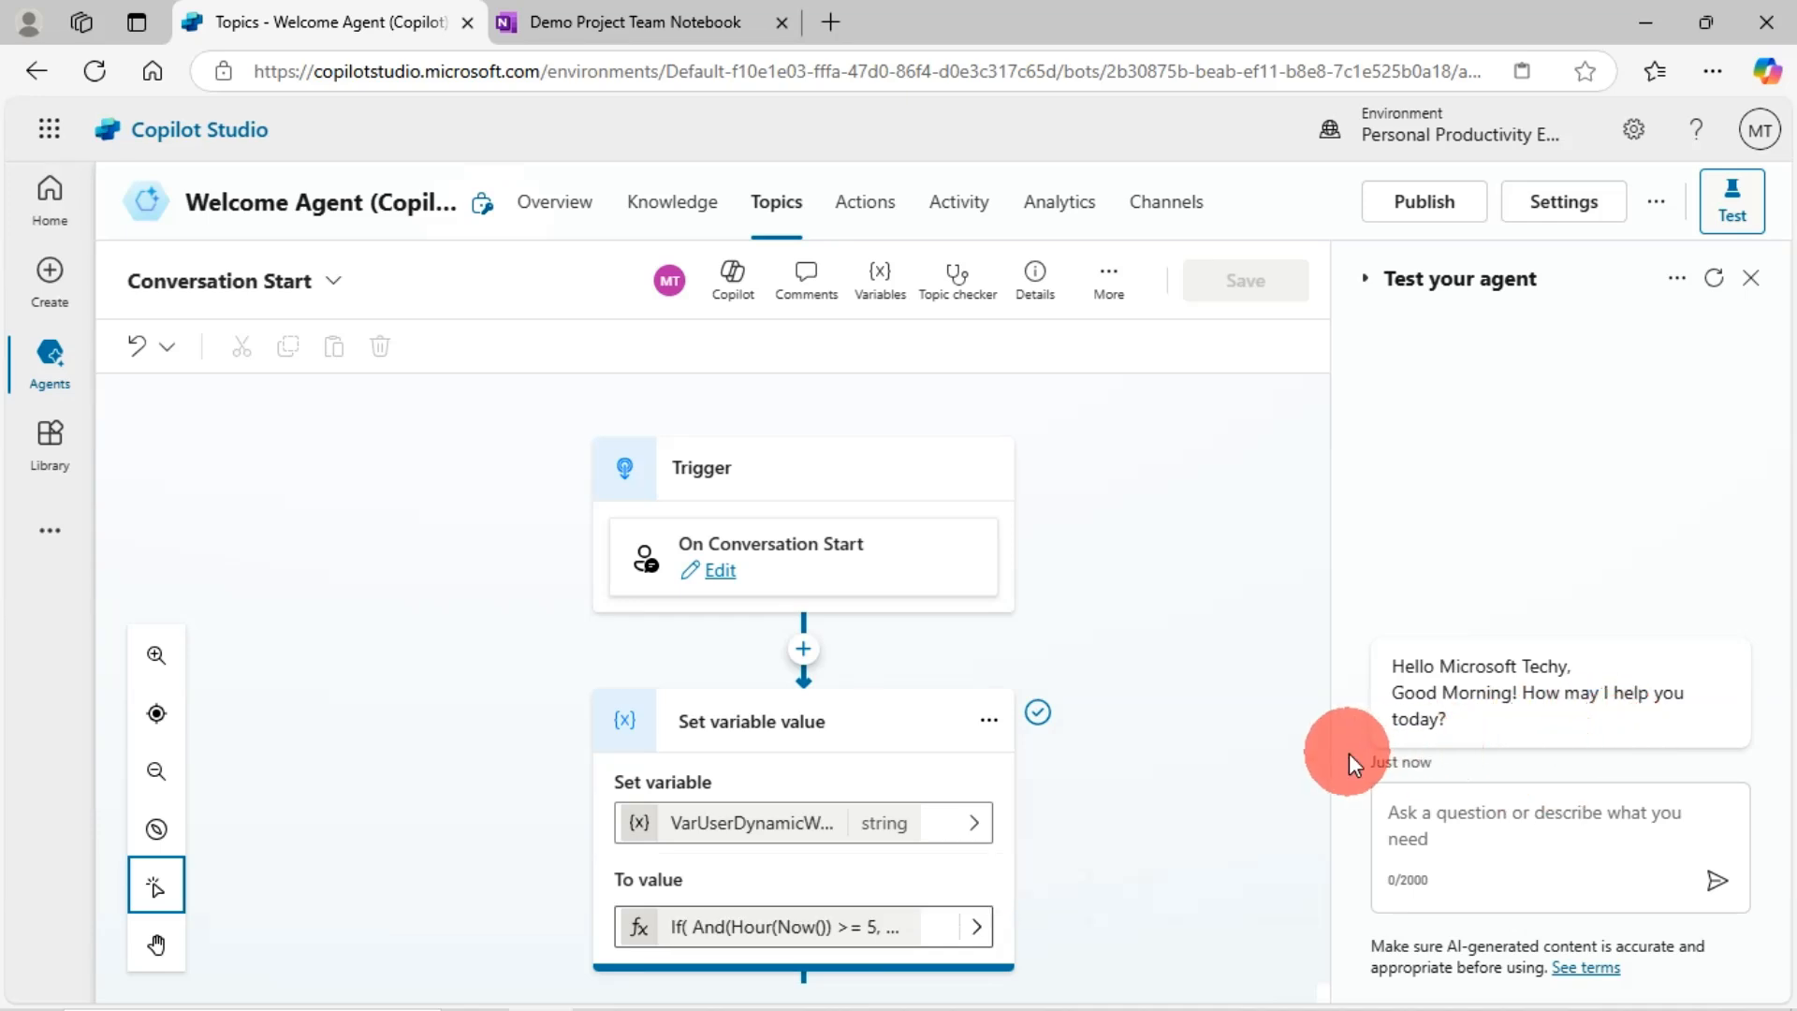
- Paste a copied <br /> after the greeting variable's '!' and save the topic
{"action": "scroll", "coordinate": [966, 772], "scroll_direction": "down", "scroll_amount": 3}
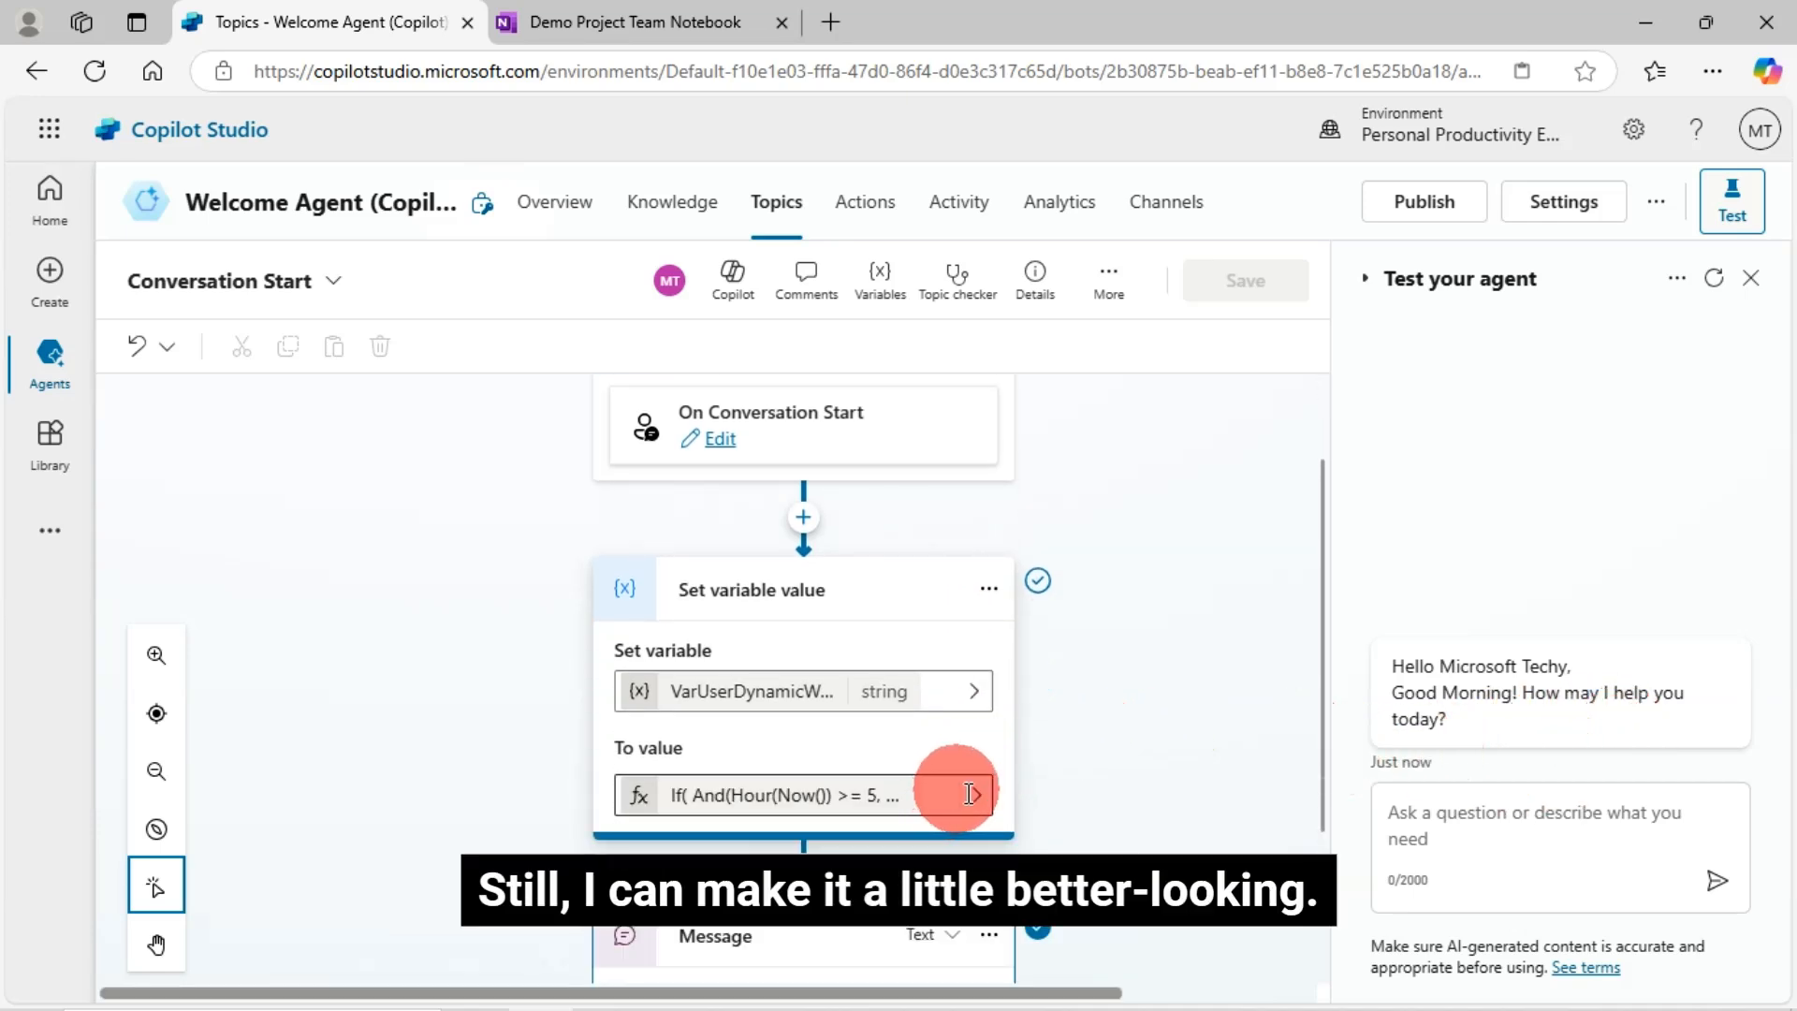
{"action": "scroll", "coordinate": [979, 732], "scroll_direction": "down", "scroll_amount": 2}
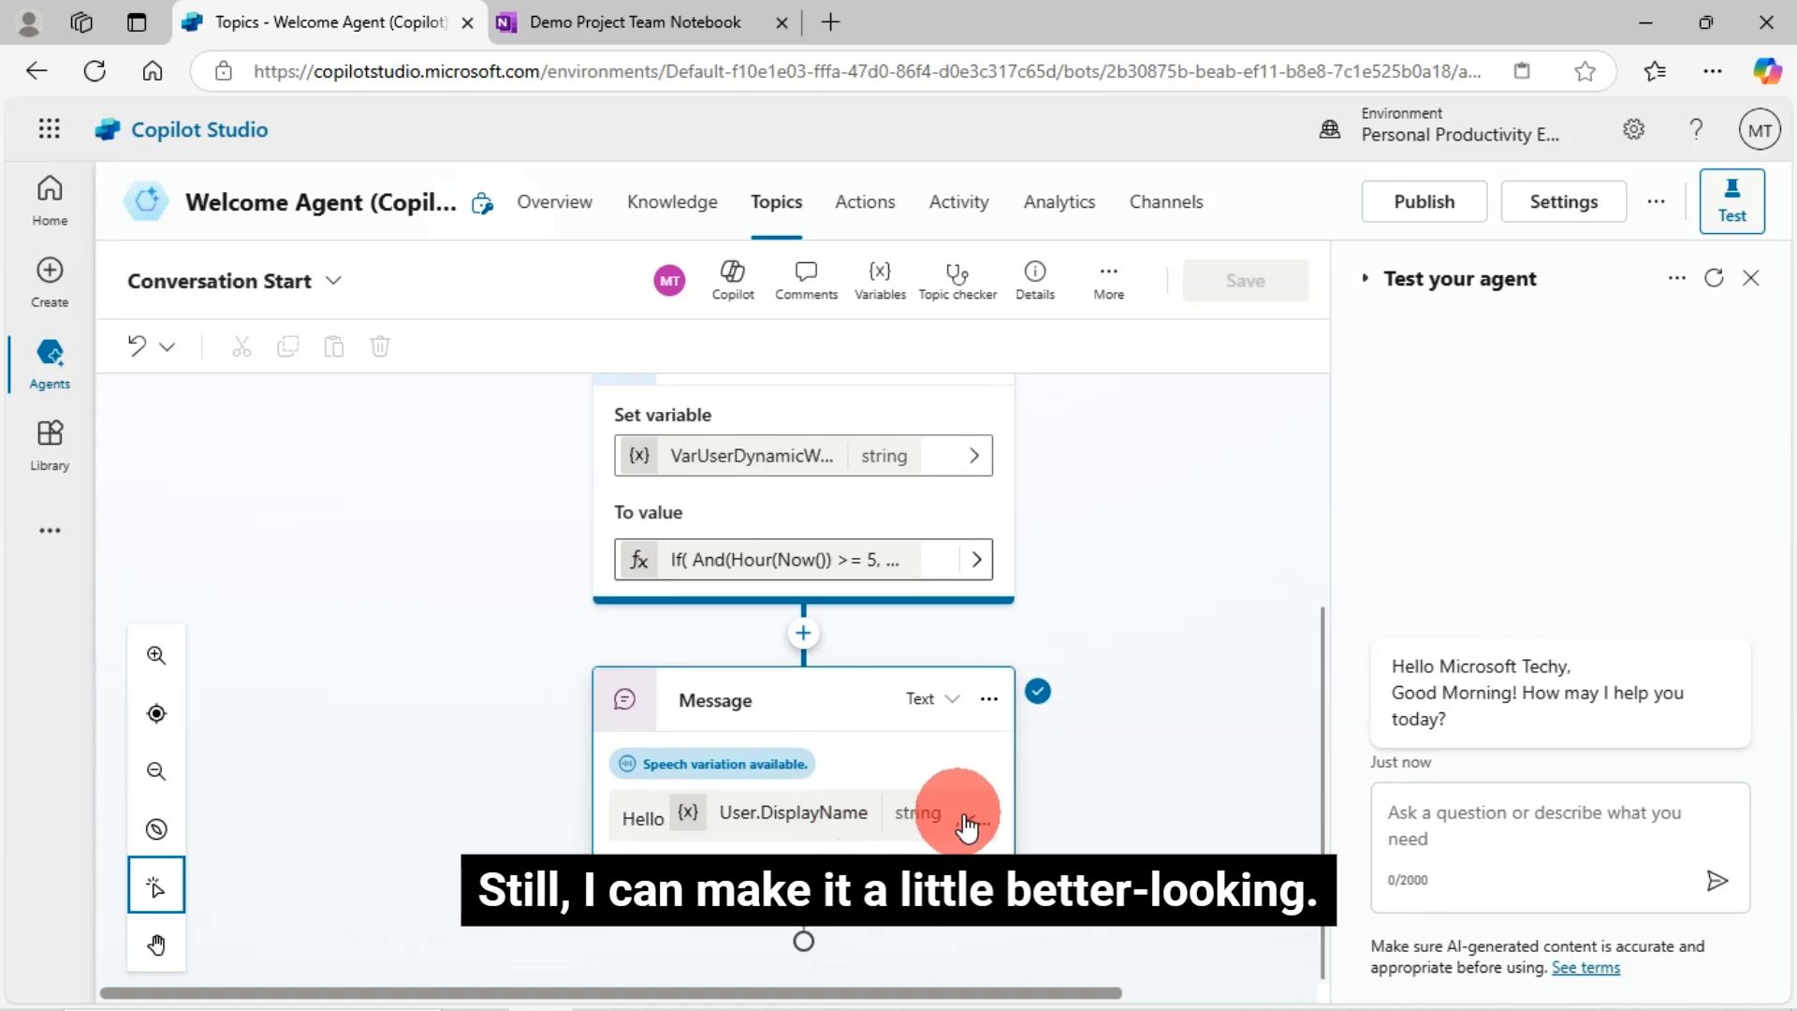
{"action": "left_click", "coordinate": [816, 823]}
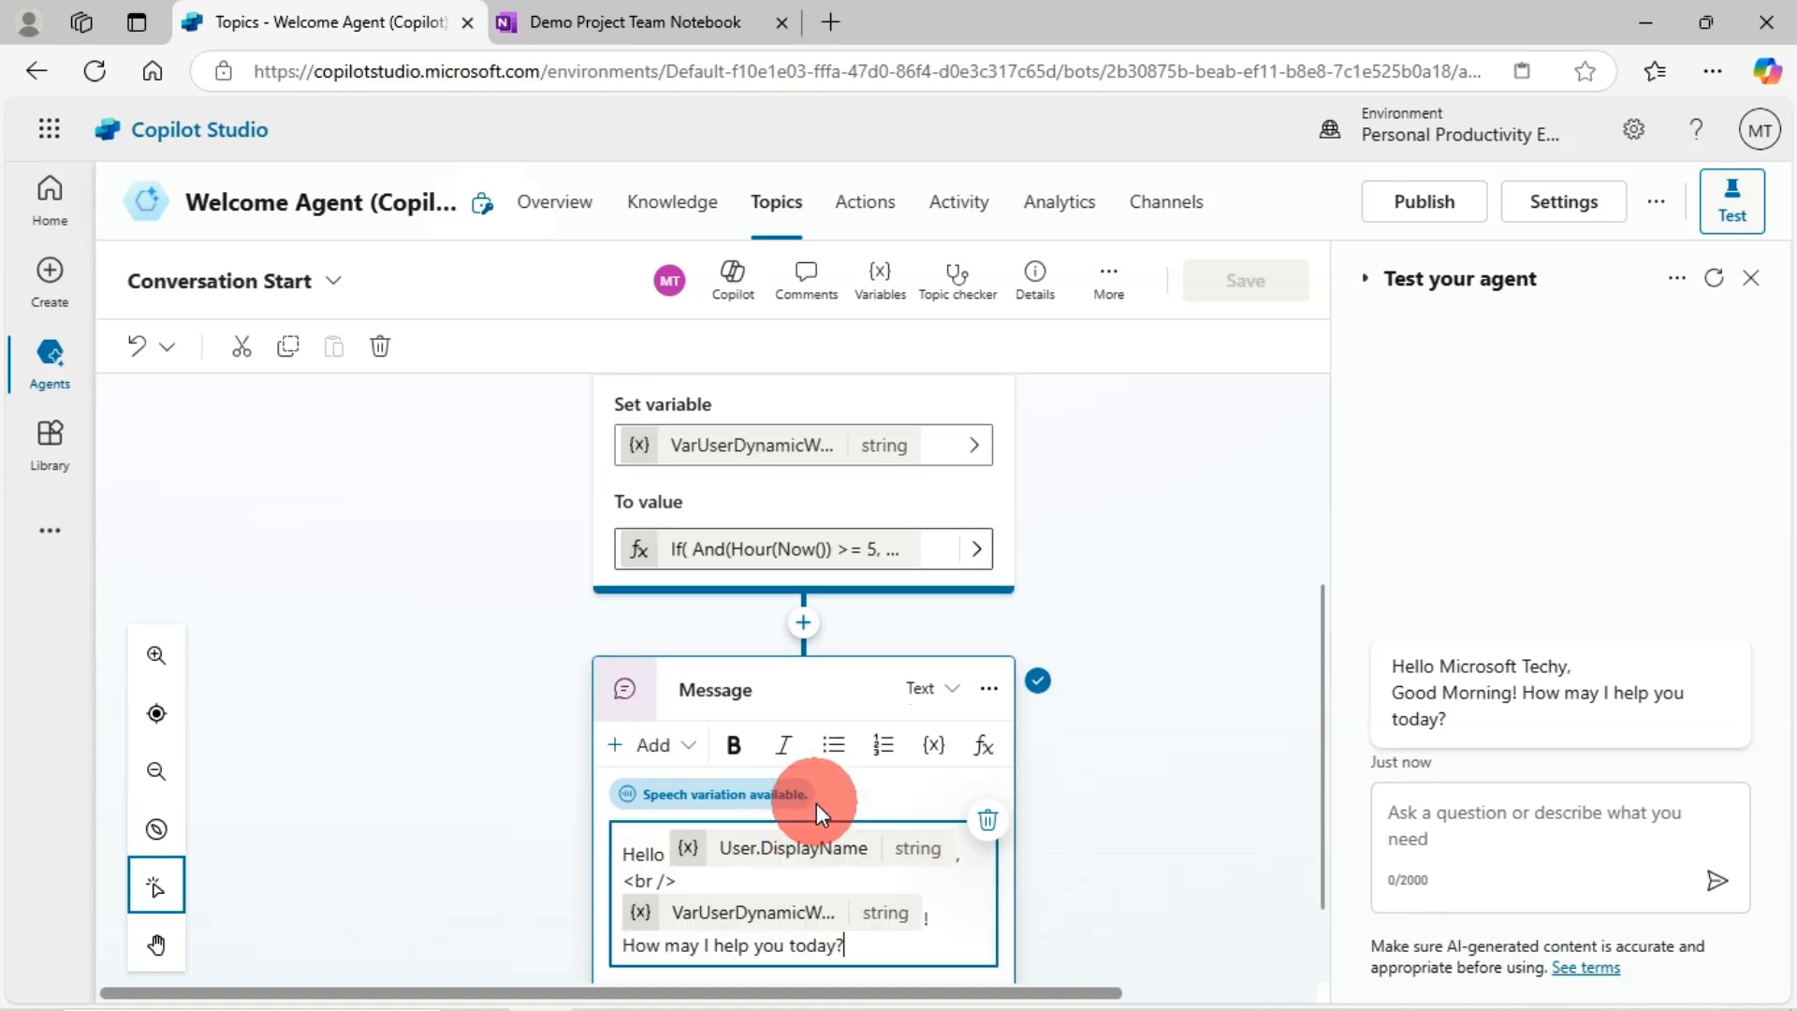
{"action": "scroll", "coordinate": [786, 815], "scroll_direction": "down", "scroll_amount": 1}
{"action": "left_click_drag", "start_coordinate": [678, 754], "coordinate": [627, 756]}
{"action": "key", "text": "ctrl+c"}
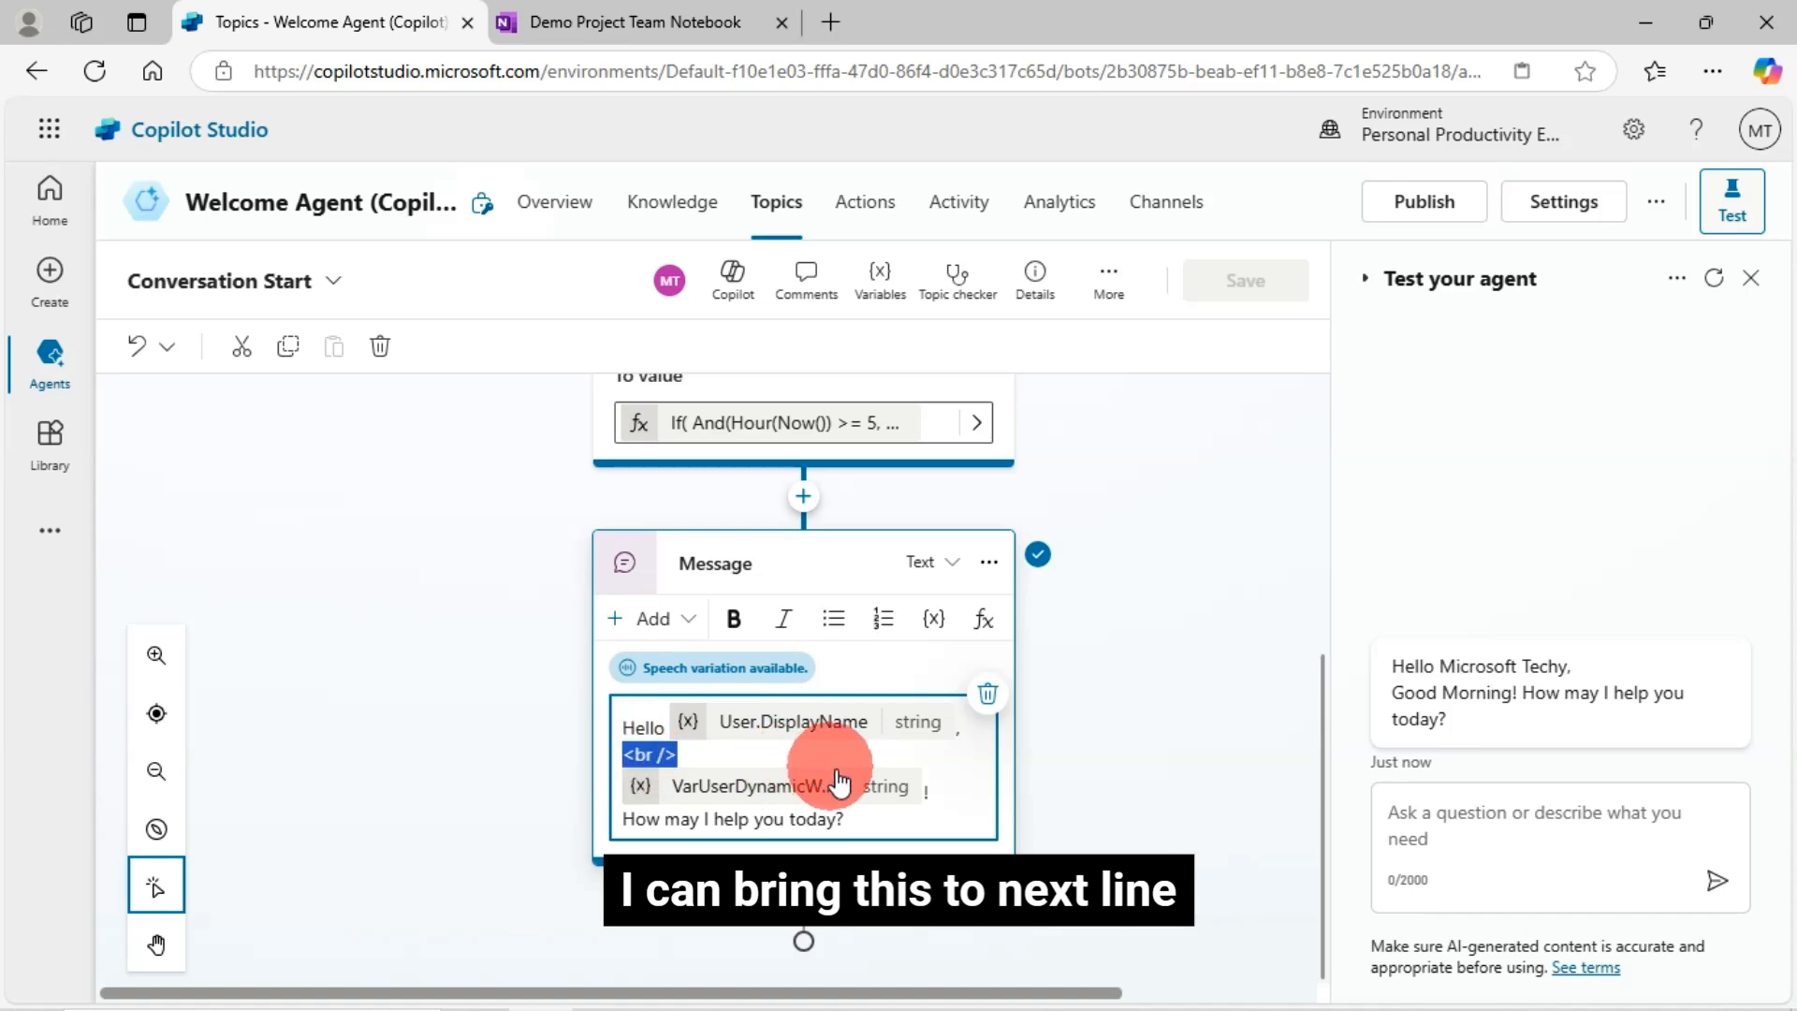
{"action": "left_click", "coordinate": [948, 792]}
{"action": "key", "text": "ctrl+v"}
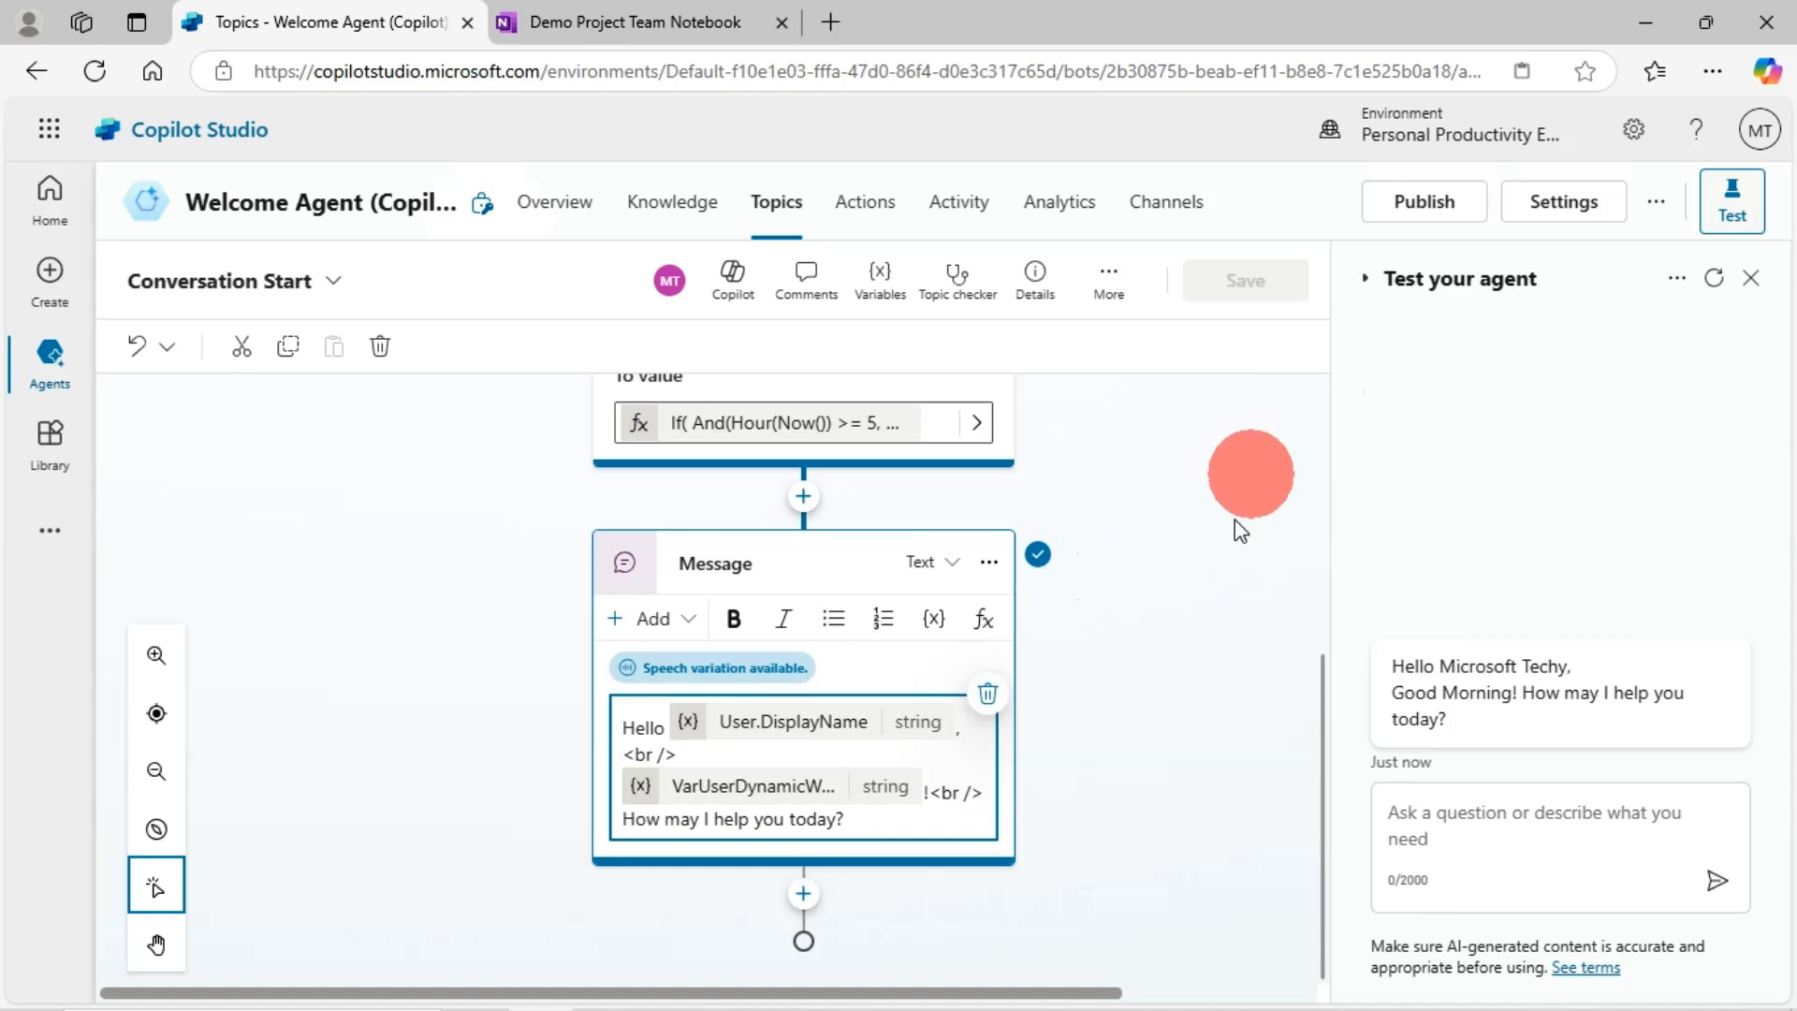
{"action": "left_click", "coordinate": [1238, 476]}
{"action": "left_click", "coordinate": [1235, 301]}
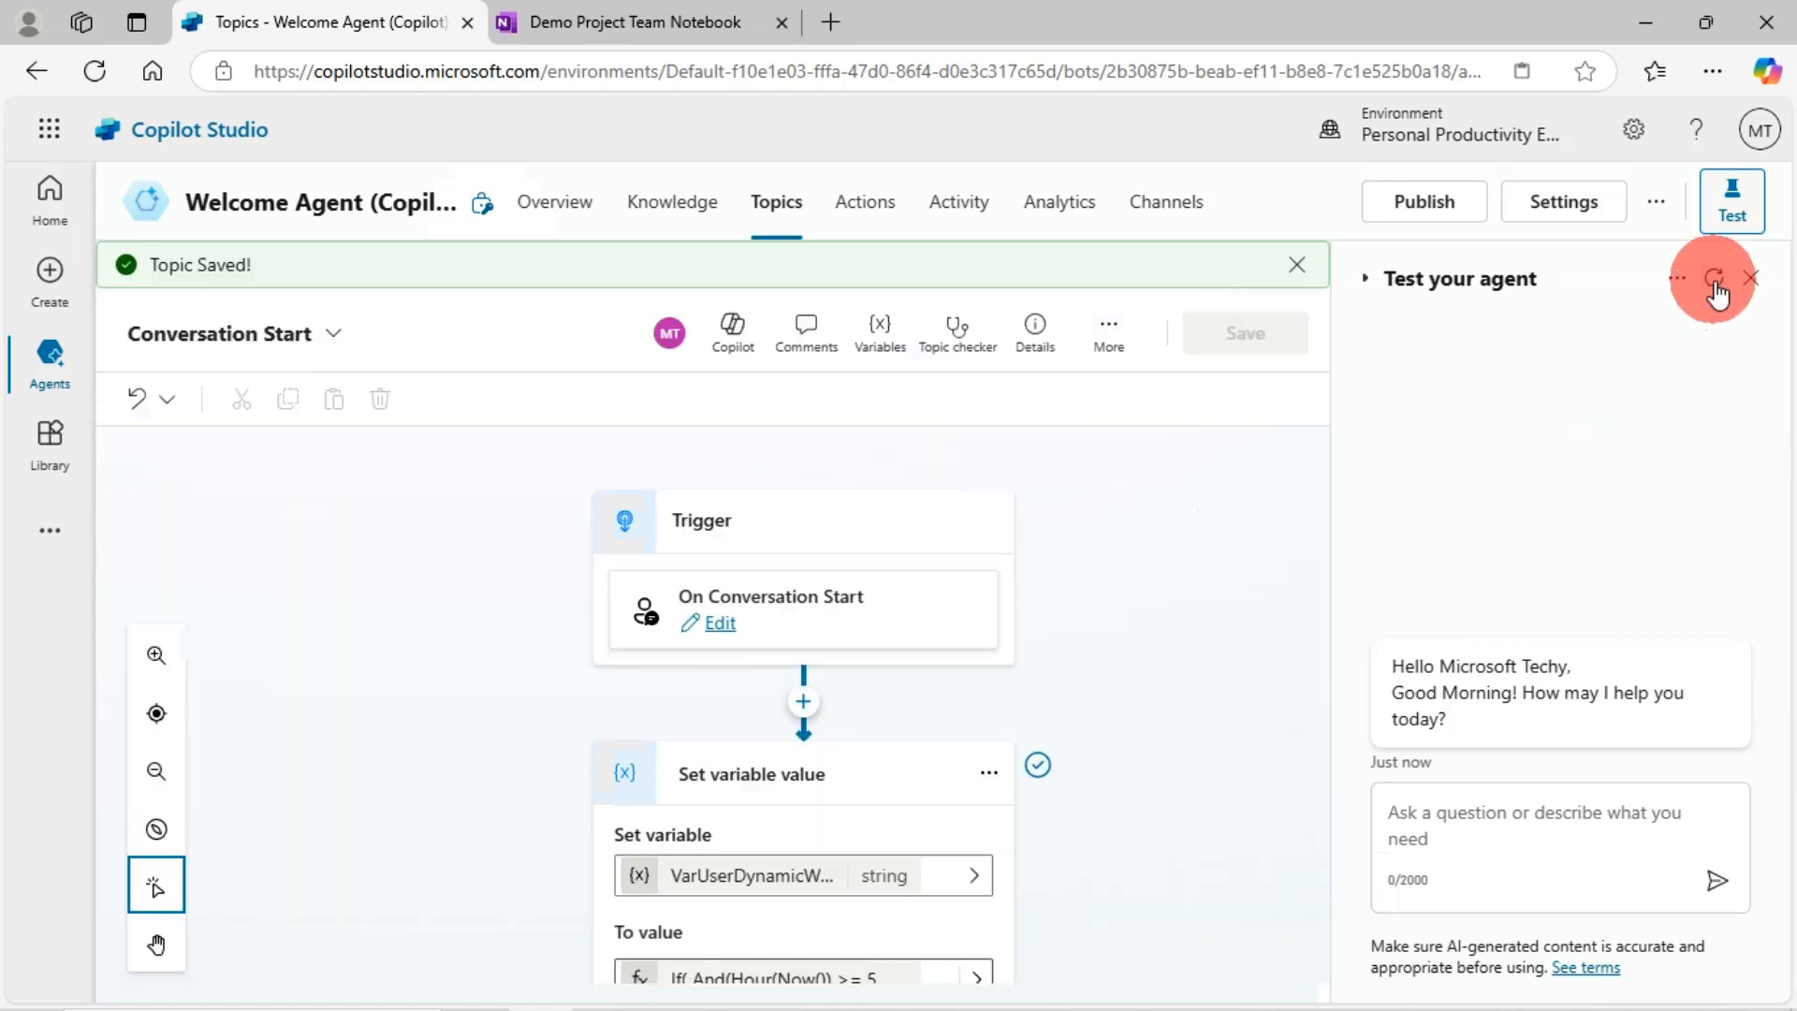
- Restart the test chat and send 'Hi', getting the reply 'Hello, how can I help you today?'
{"action": "left_click", "coordinate": [1716, 283]}
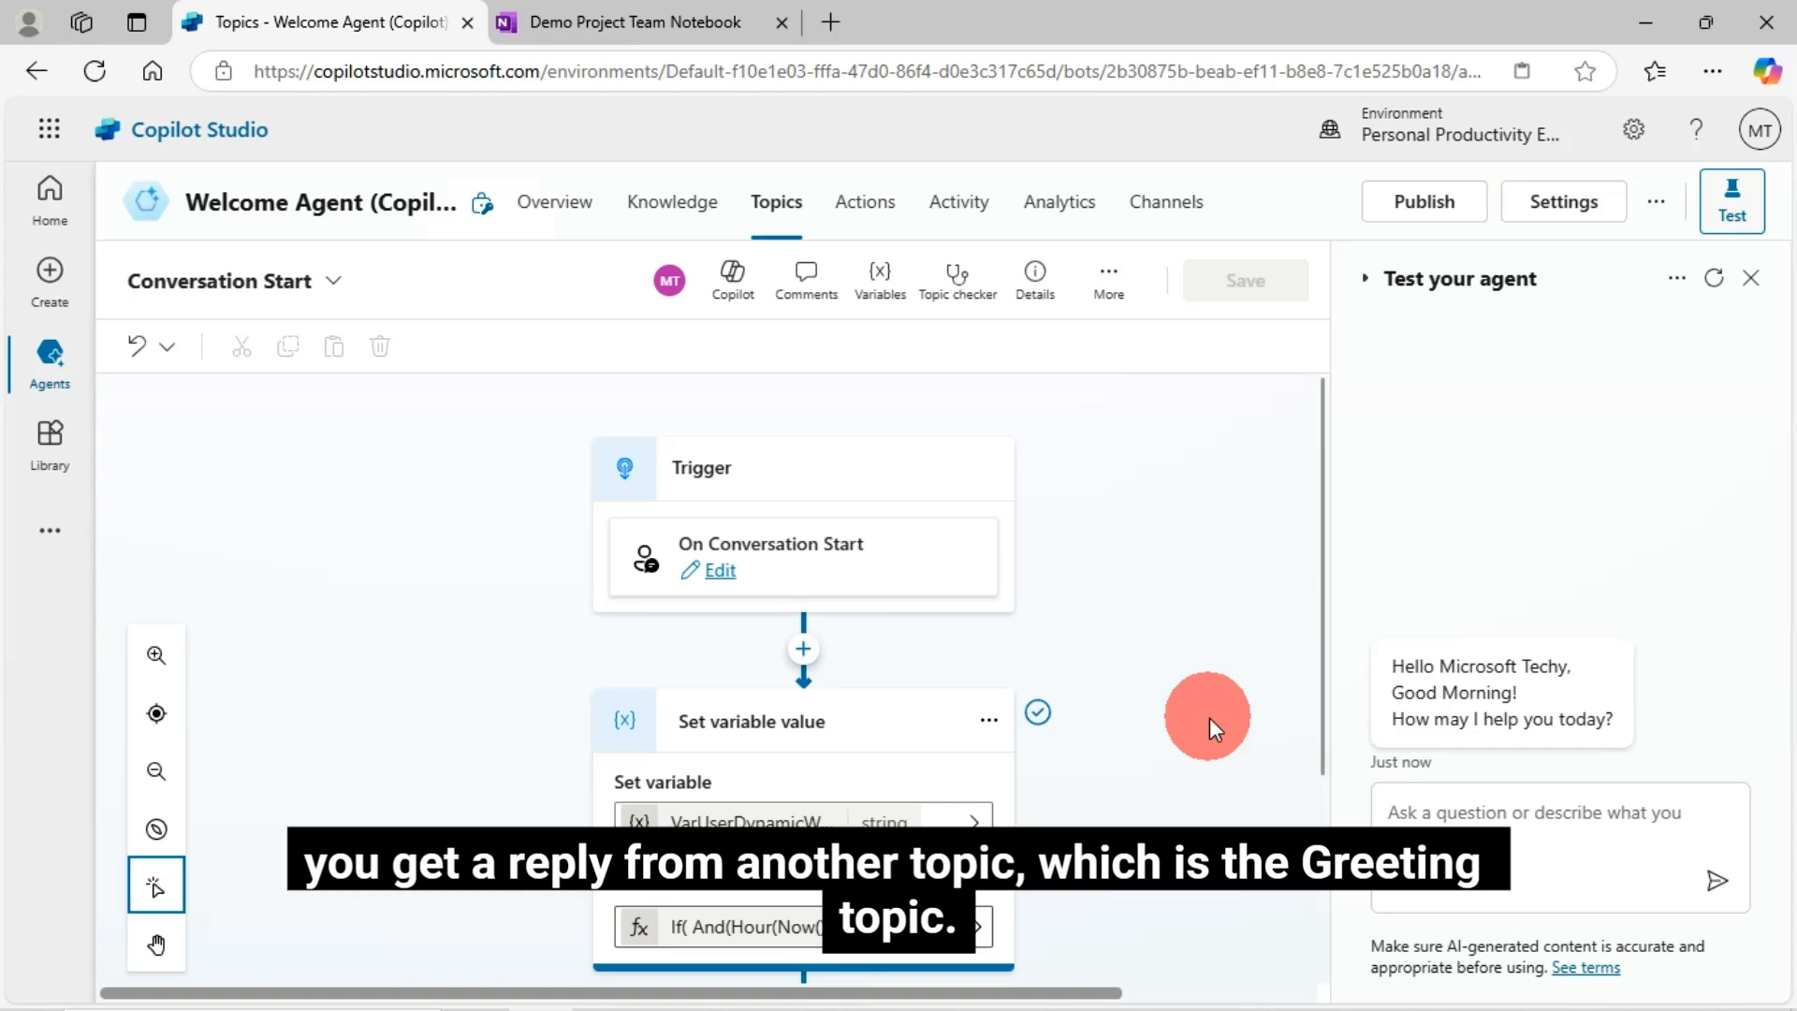
{"action": "left_click", "coordinate": [1426, 820]}
{"action": "type", "text": "Hi"}
{"action": "key", "text": "Return"}
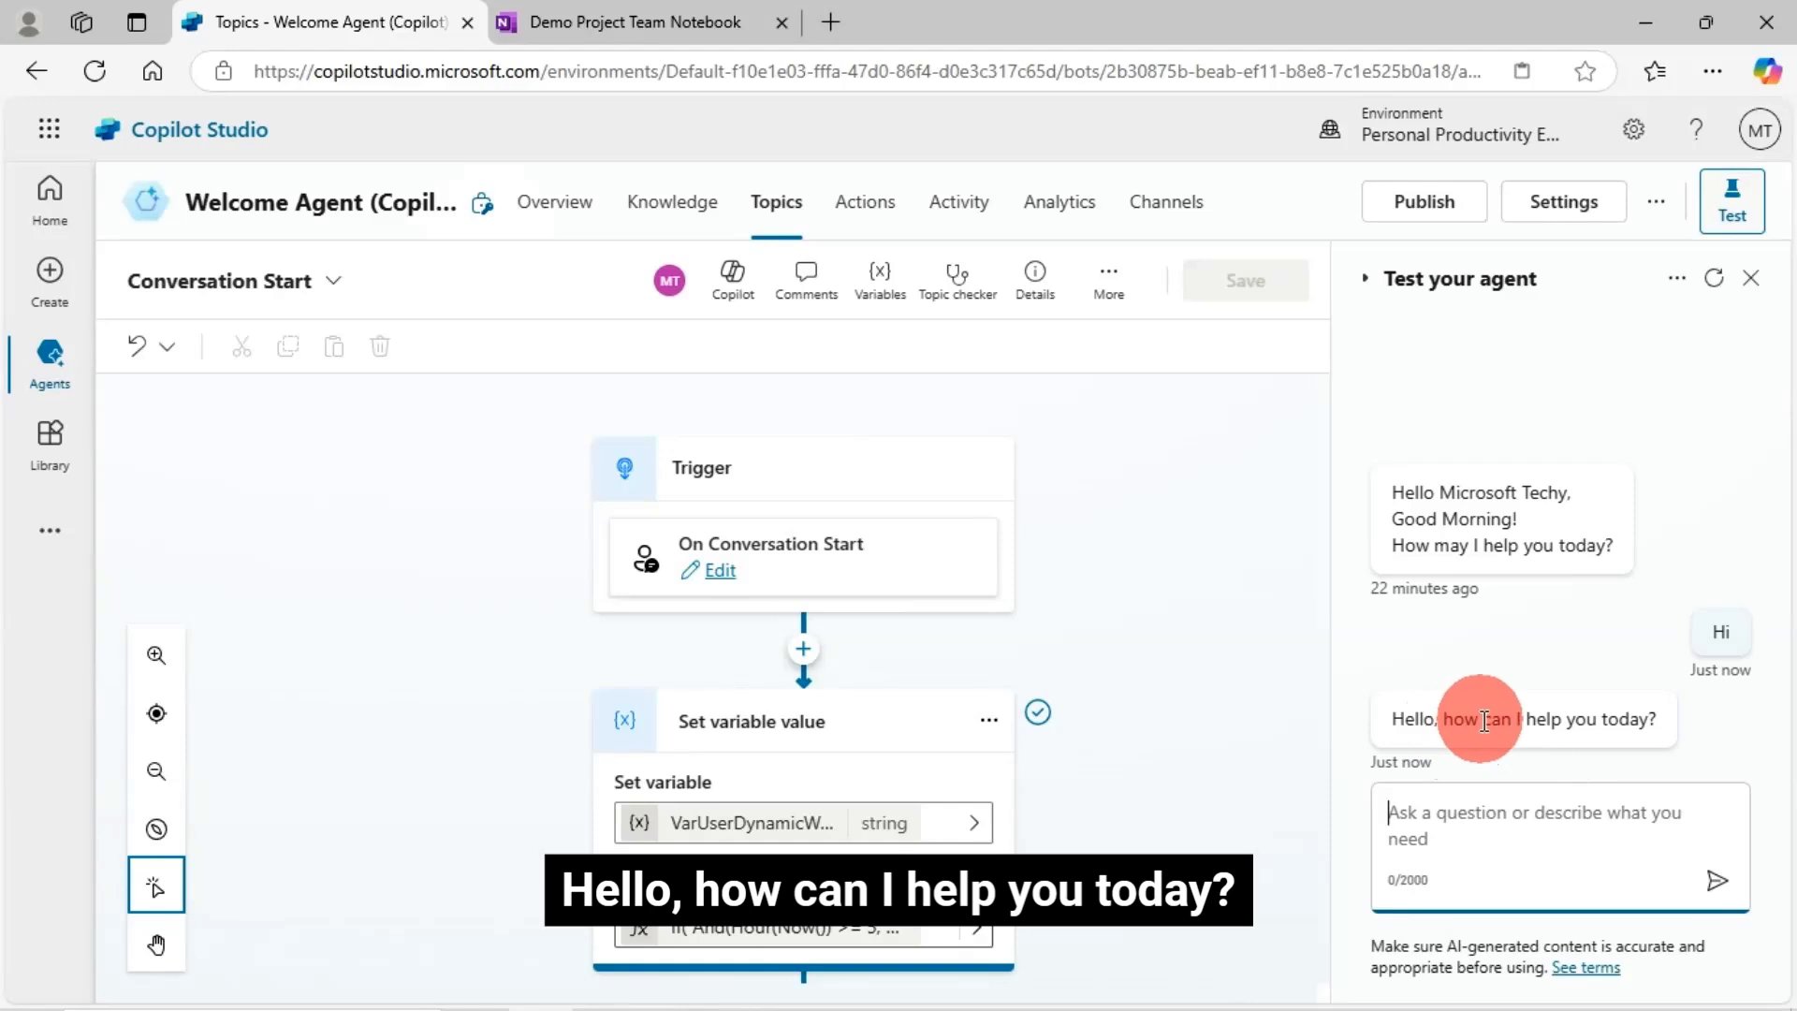
{"action": "left_click", "coordinate": [1484, 722]}
- Open the Greeting topic from the reply and insert a Set variable value node above its Message
{"action": "double_click", "coordinate": [1488, 720]}
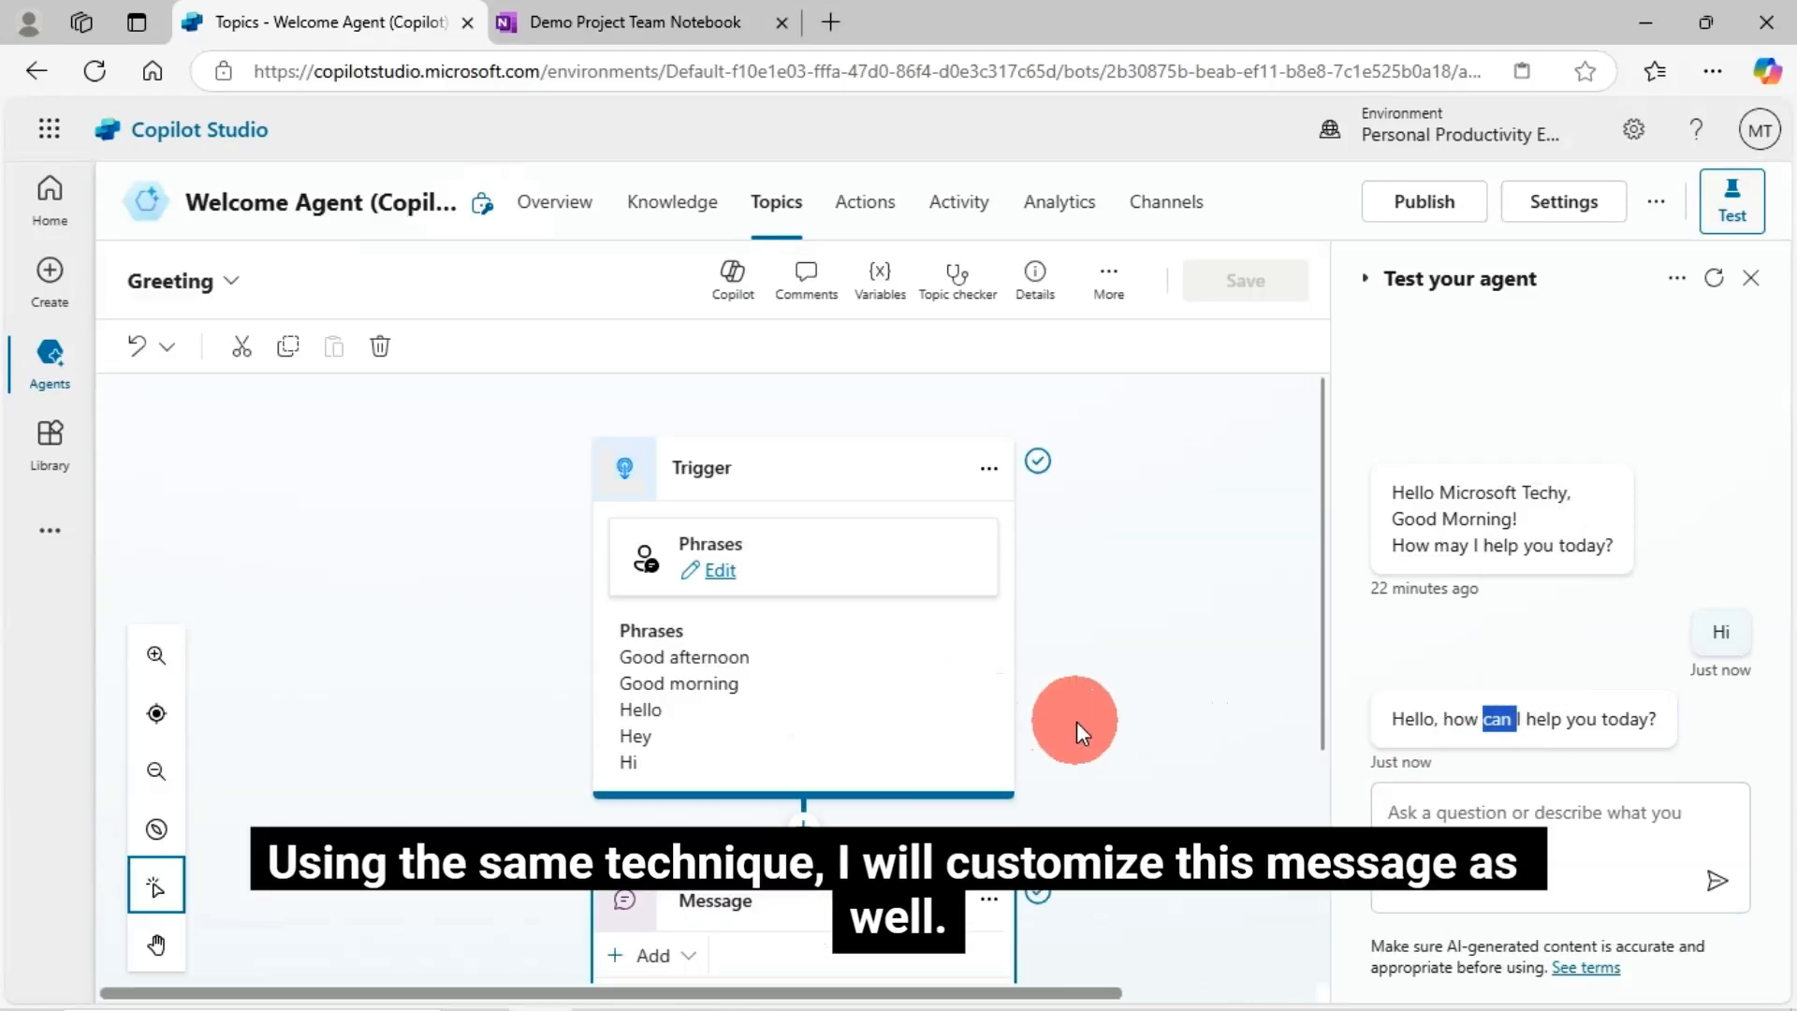
{"action": "scroll", "coordinate": [1076, 722], "scroll_direction": "down", "scroll_amount": 3}
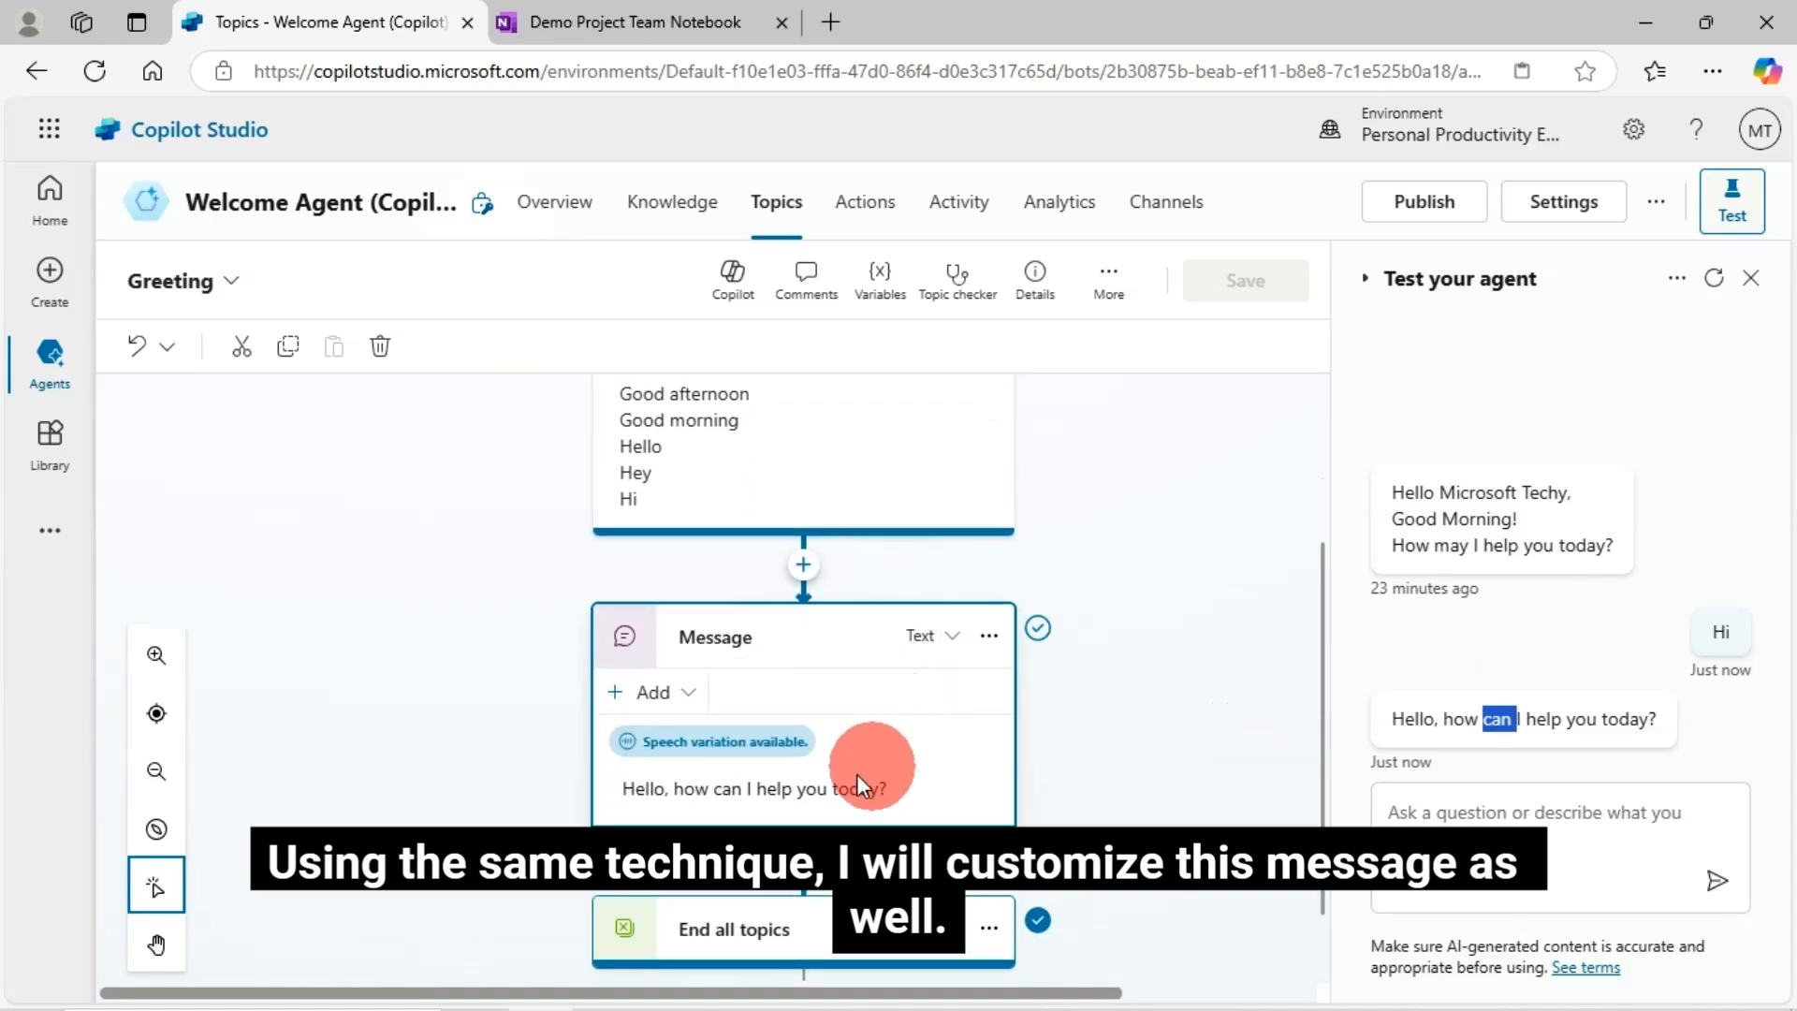
{"action": "left_click", "coordinate": [803, 567]}
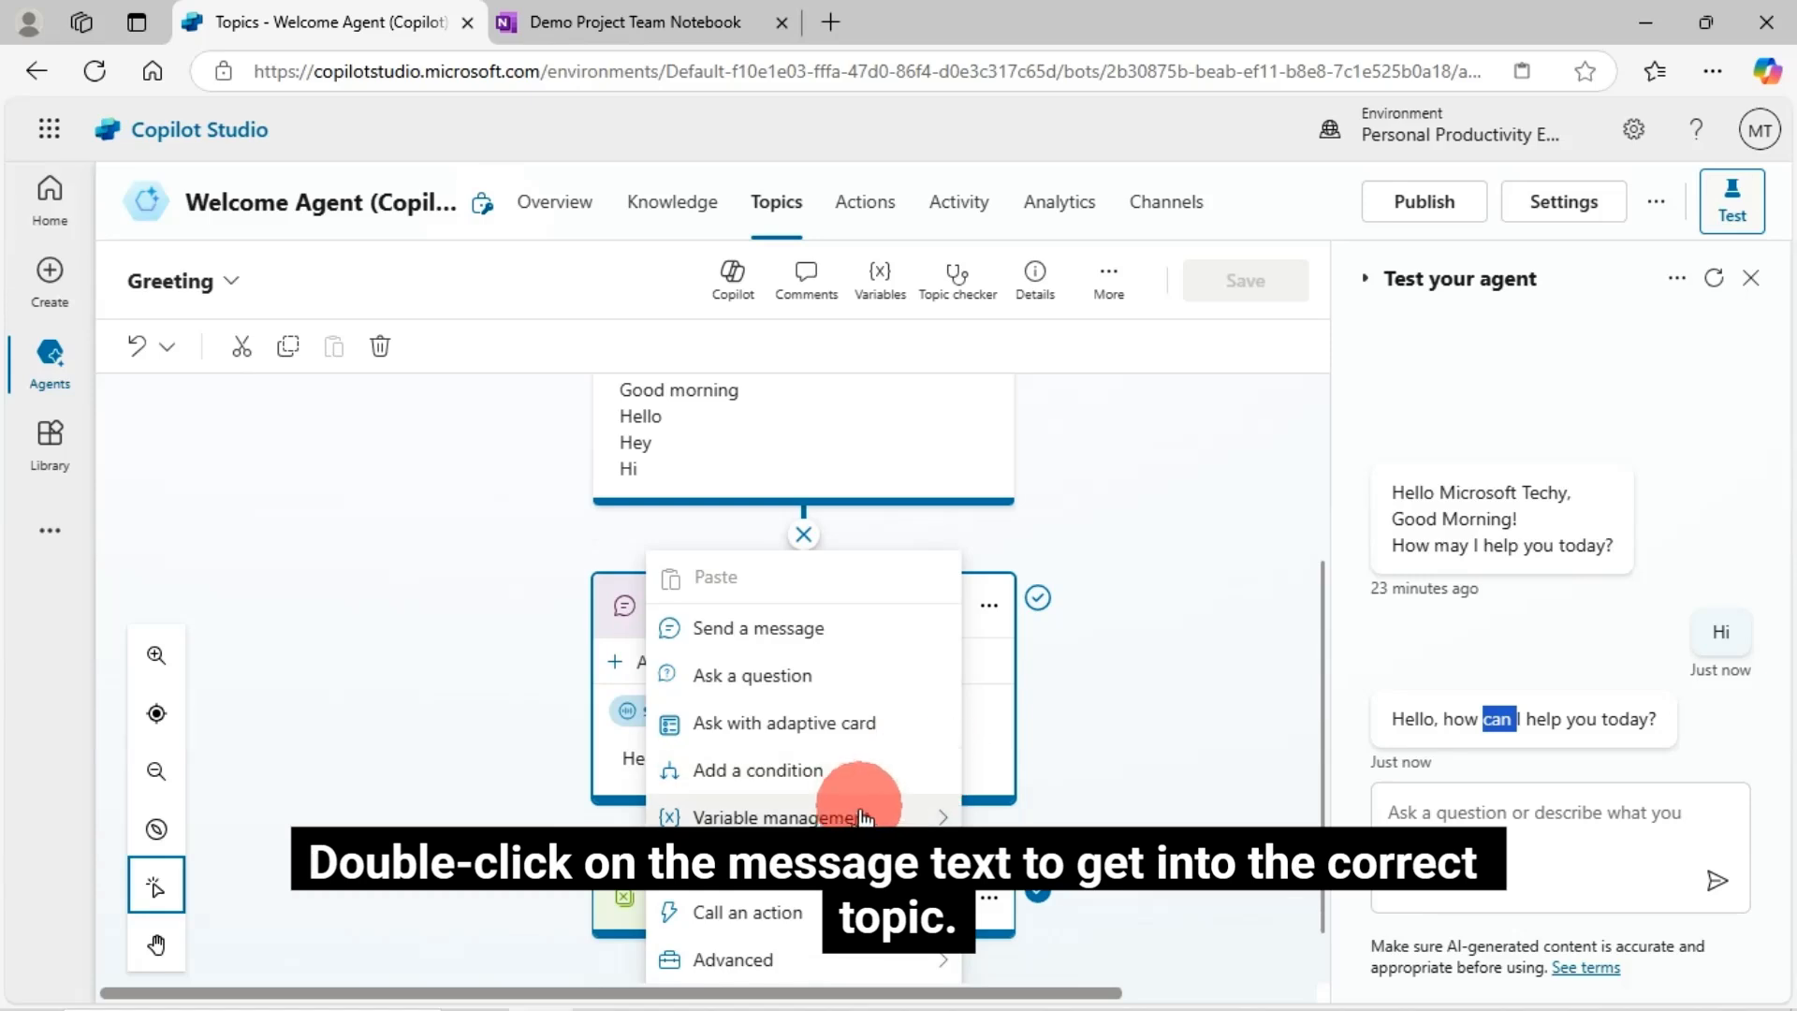
{"action": "left_click", "coordinate": [863, 817]}
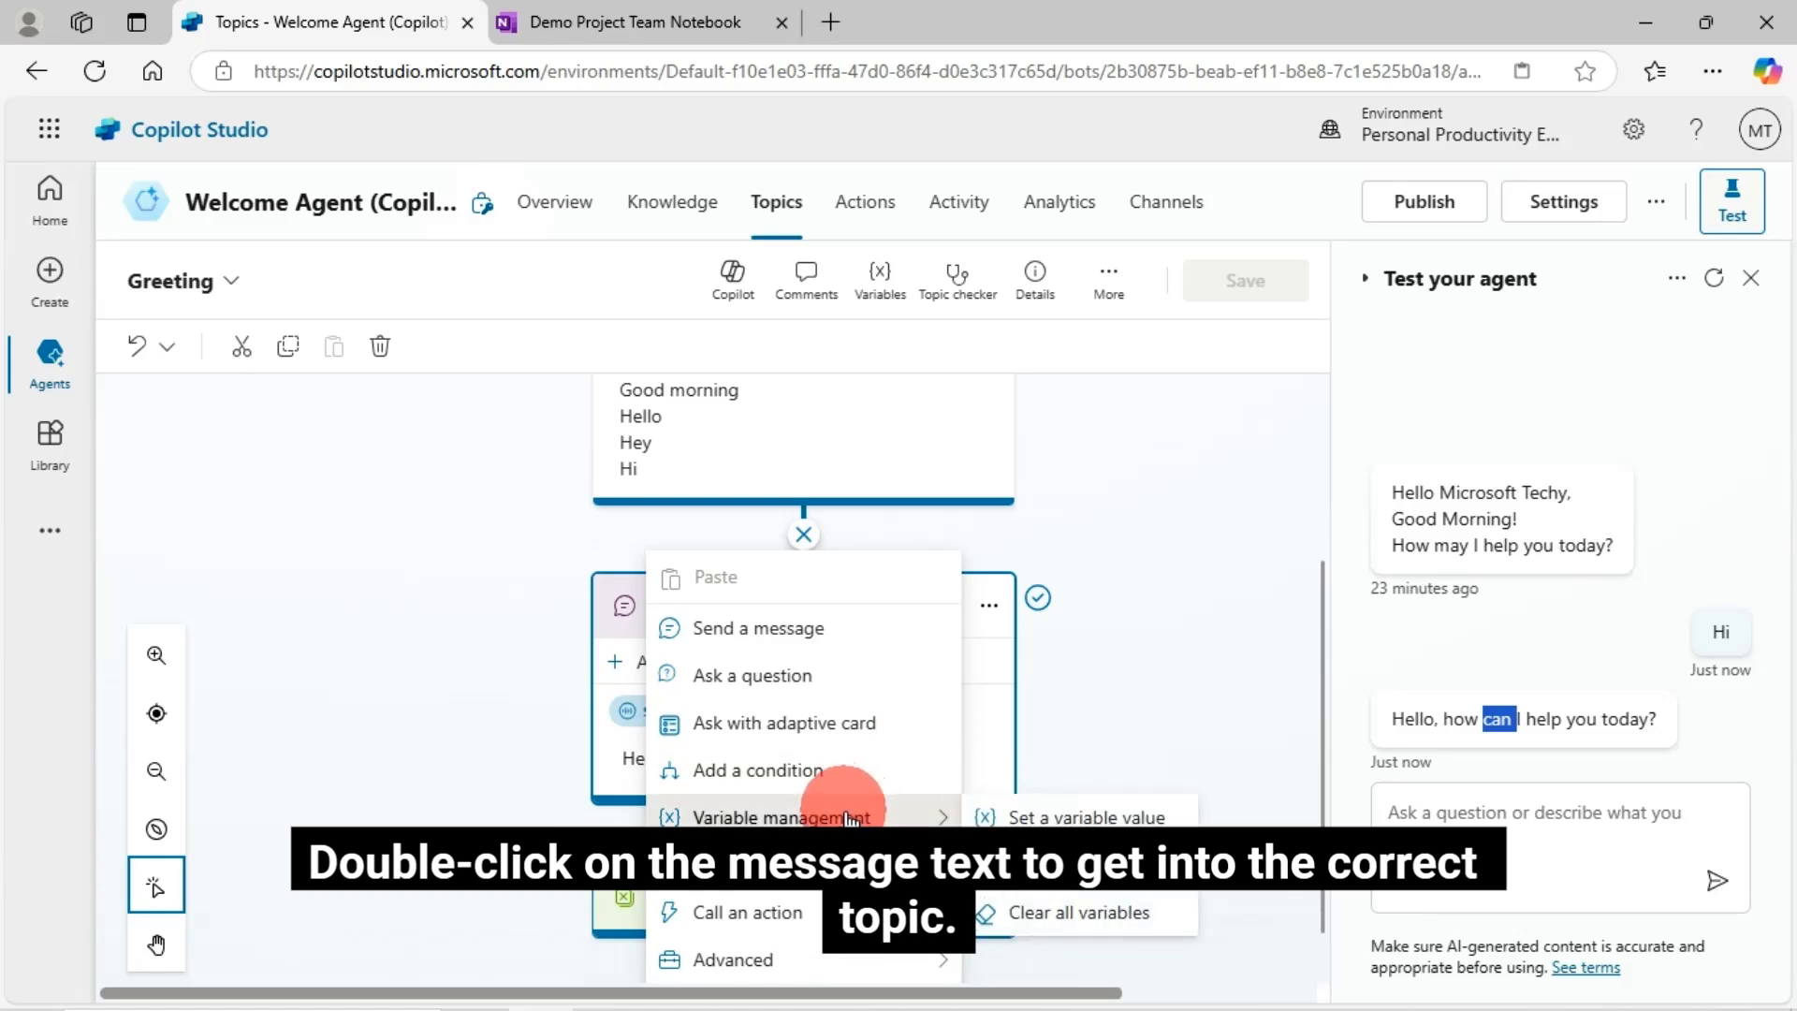
{"action": "left_click", "coordinate": [1064, 820]}
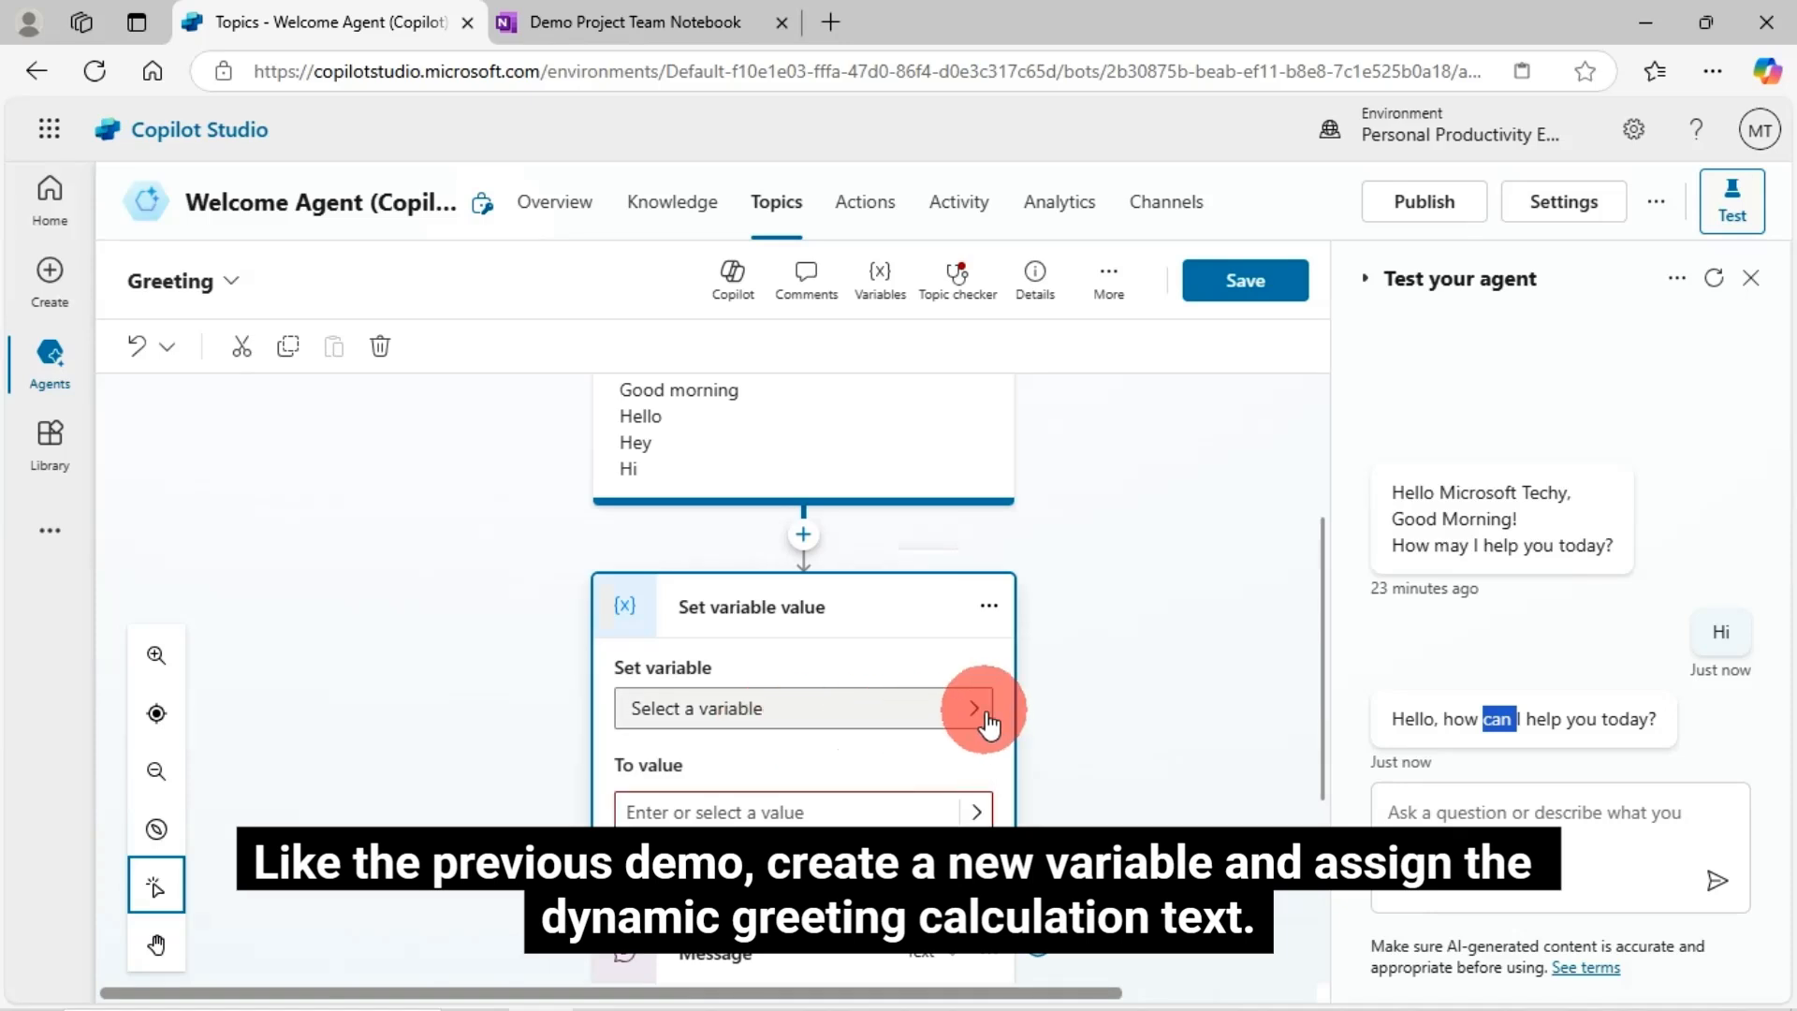
- Create a new variable for the Set variable value node and rename it Var1WelcomeMessage
{"action": "left_click", "coordinate": [980, 711]}
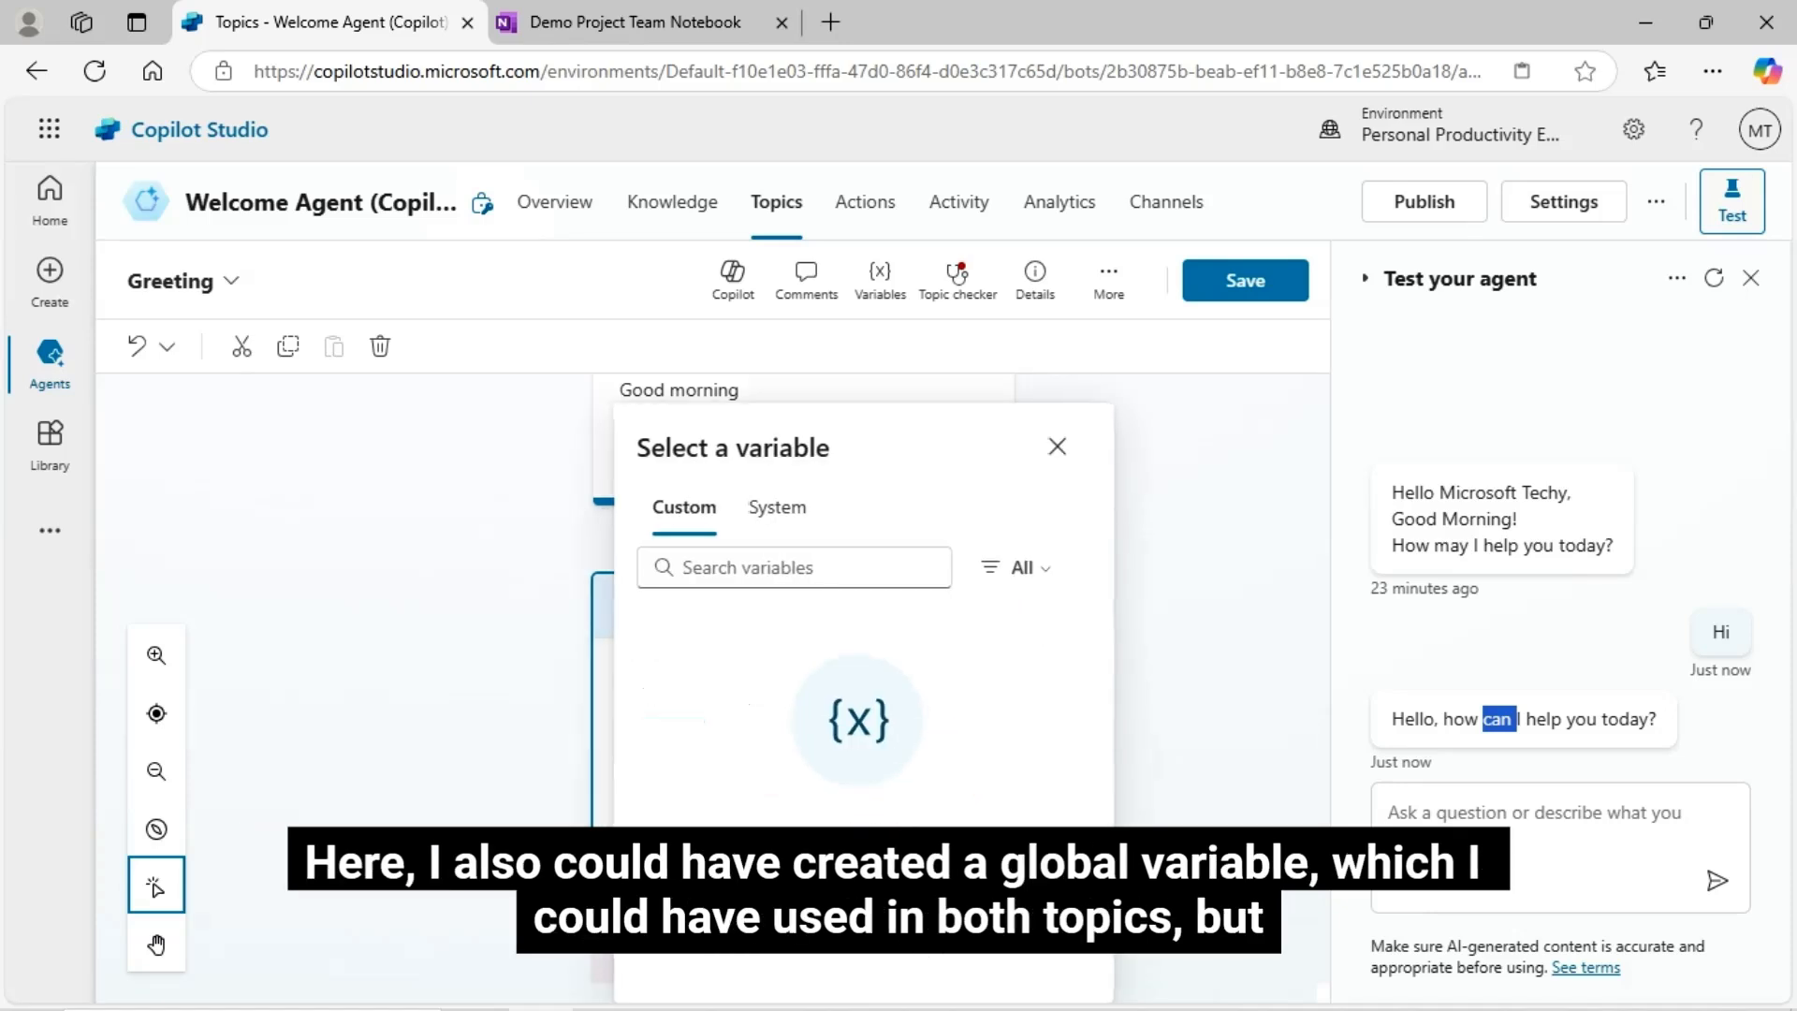
{"action": "left_click", "coordinate": [914, 794]}
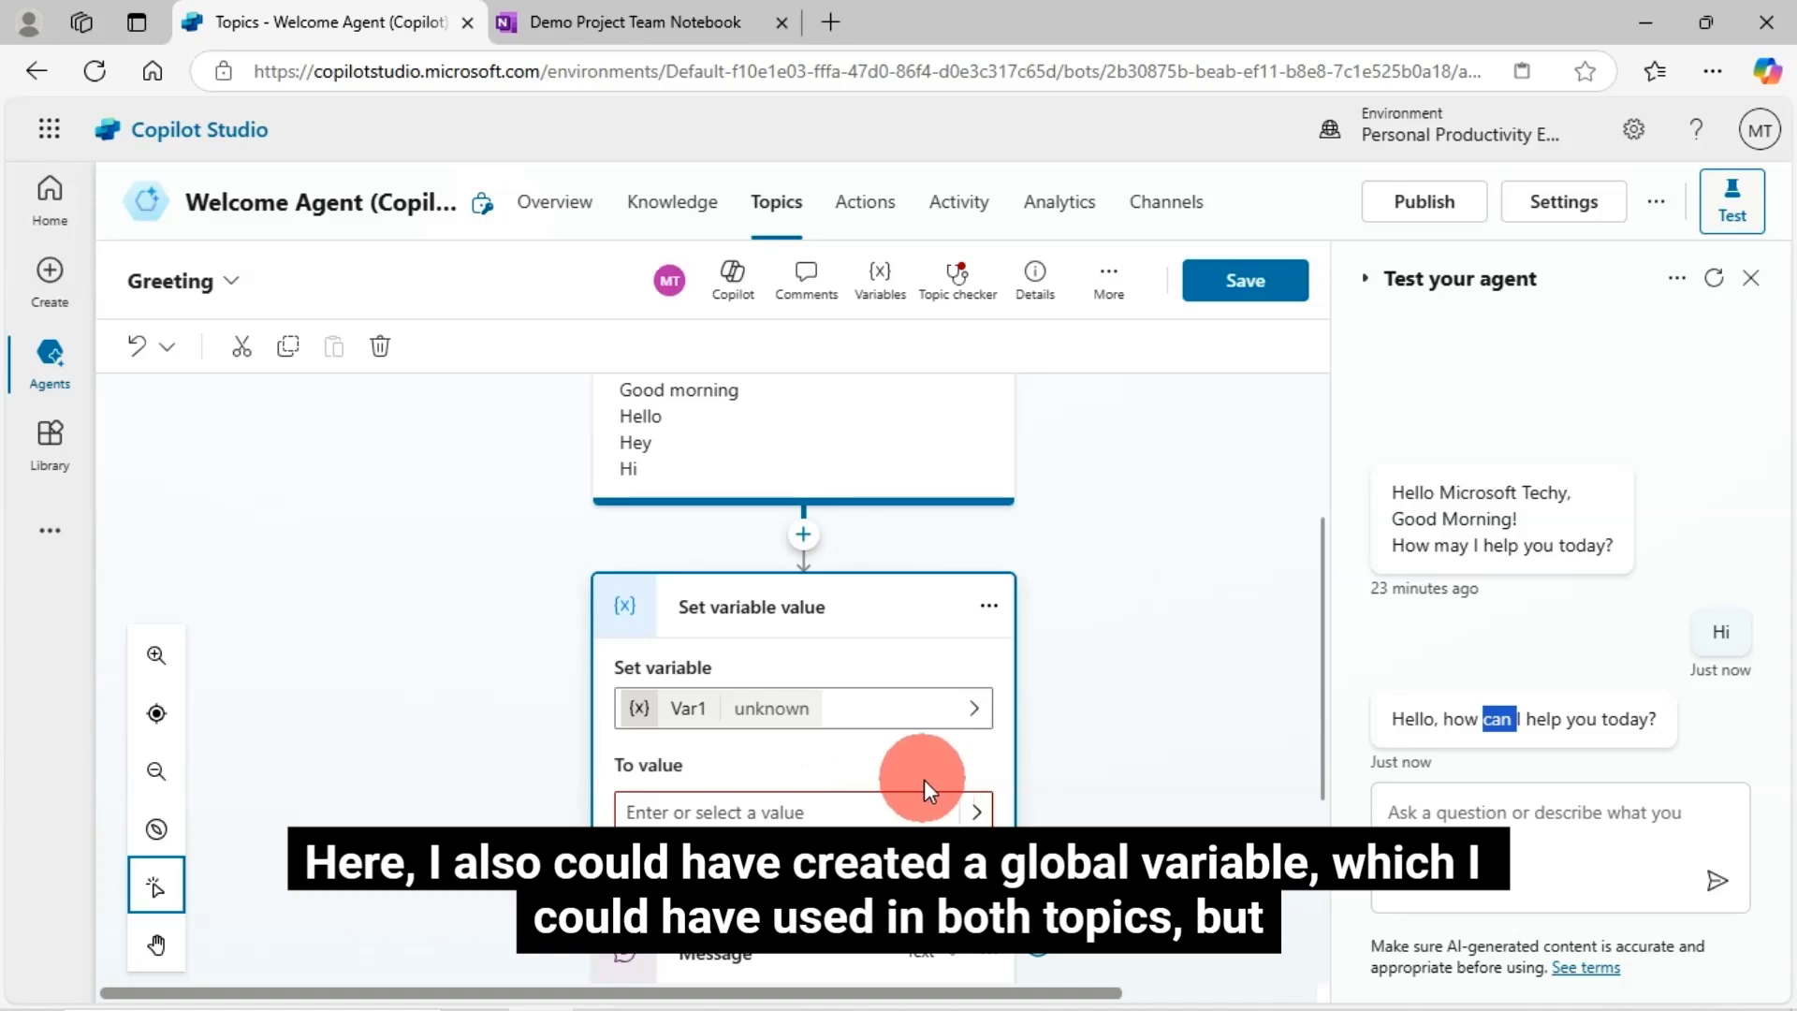
{"action": "left_click", "coordinate": [702, 717]}
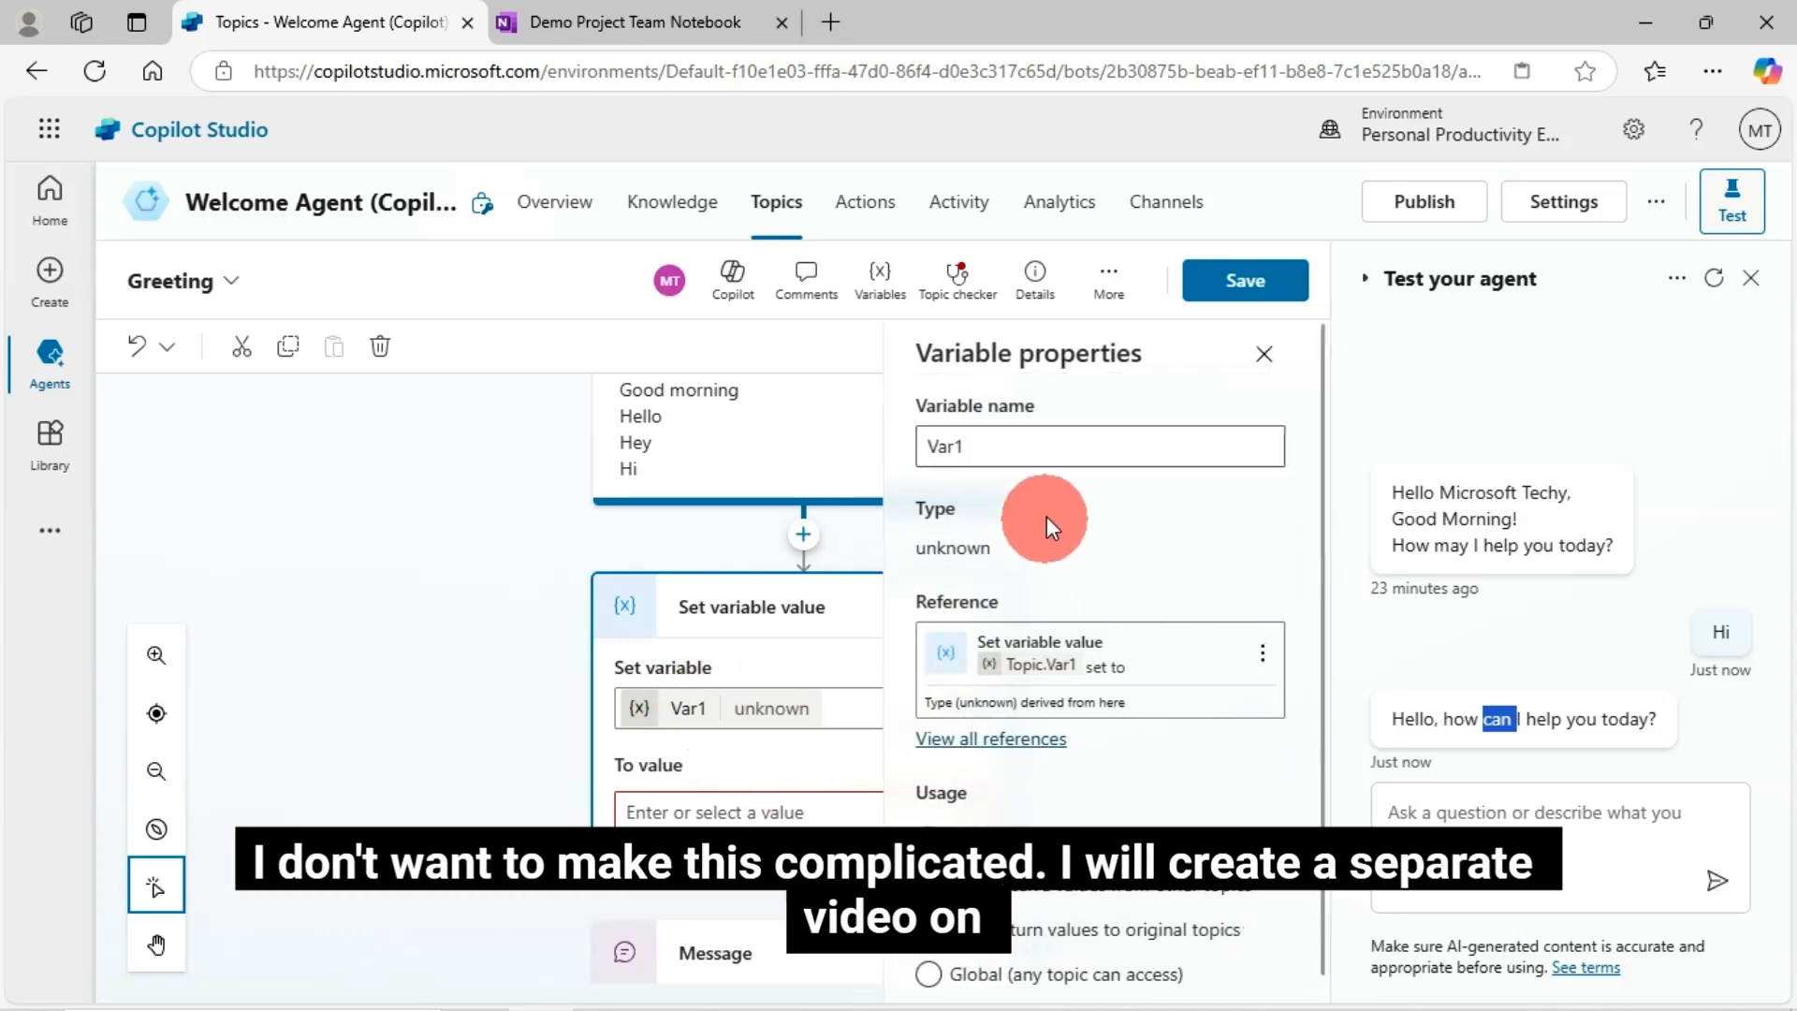
{"action": "left_click", "coordinate": [1023, 449]}
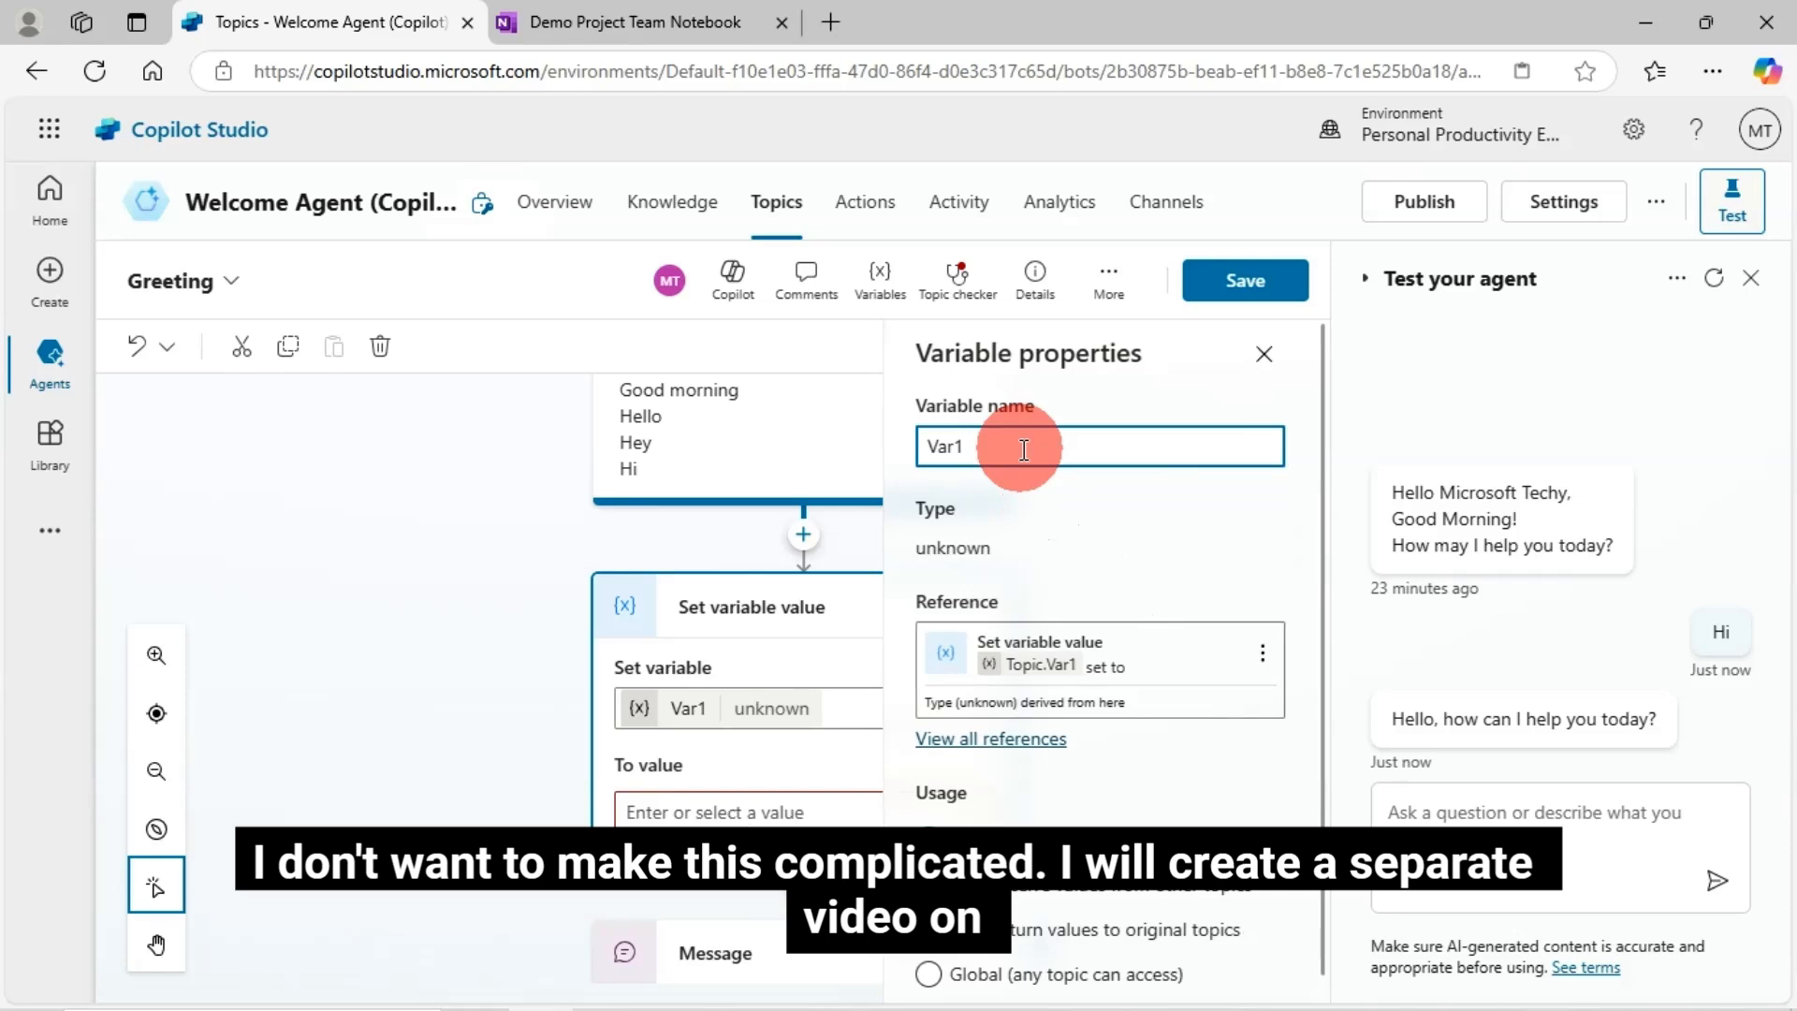
{"action": "type", "text": "G"}
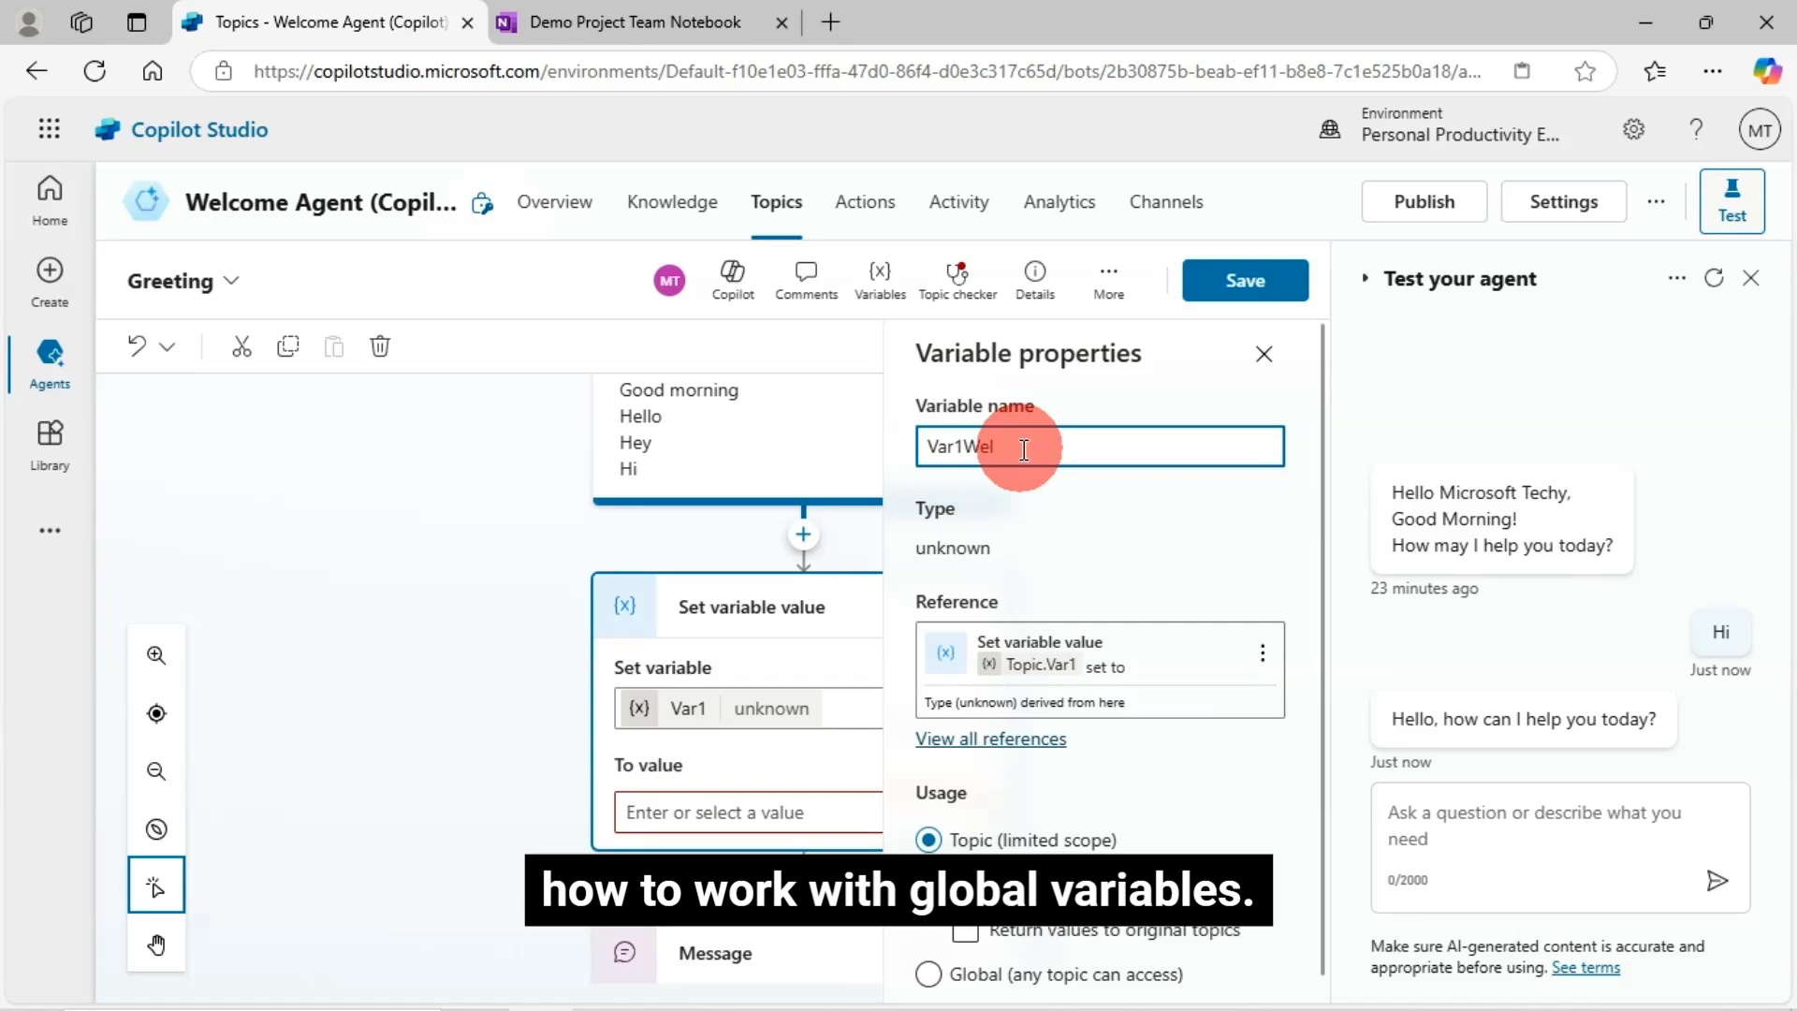
{"action": "type", "text": "elcomeMessage"}
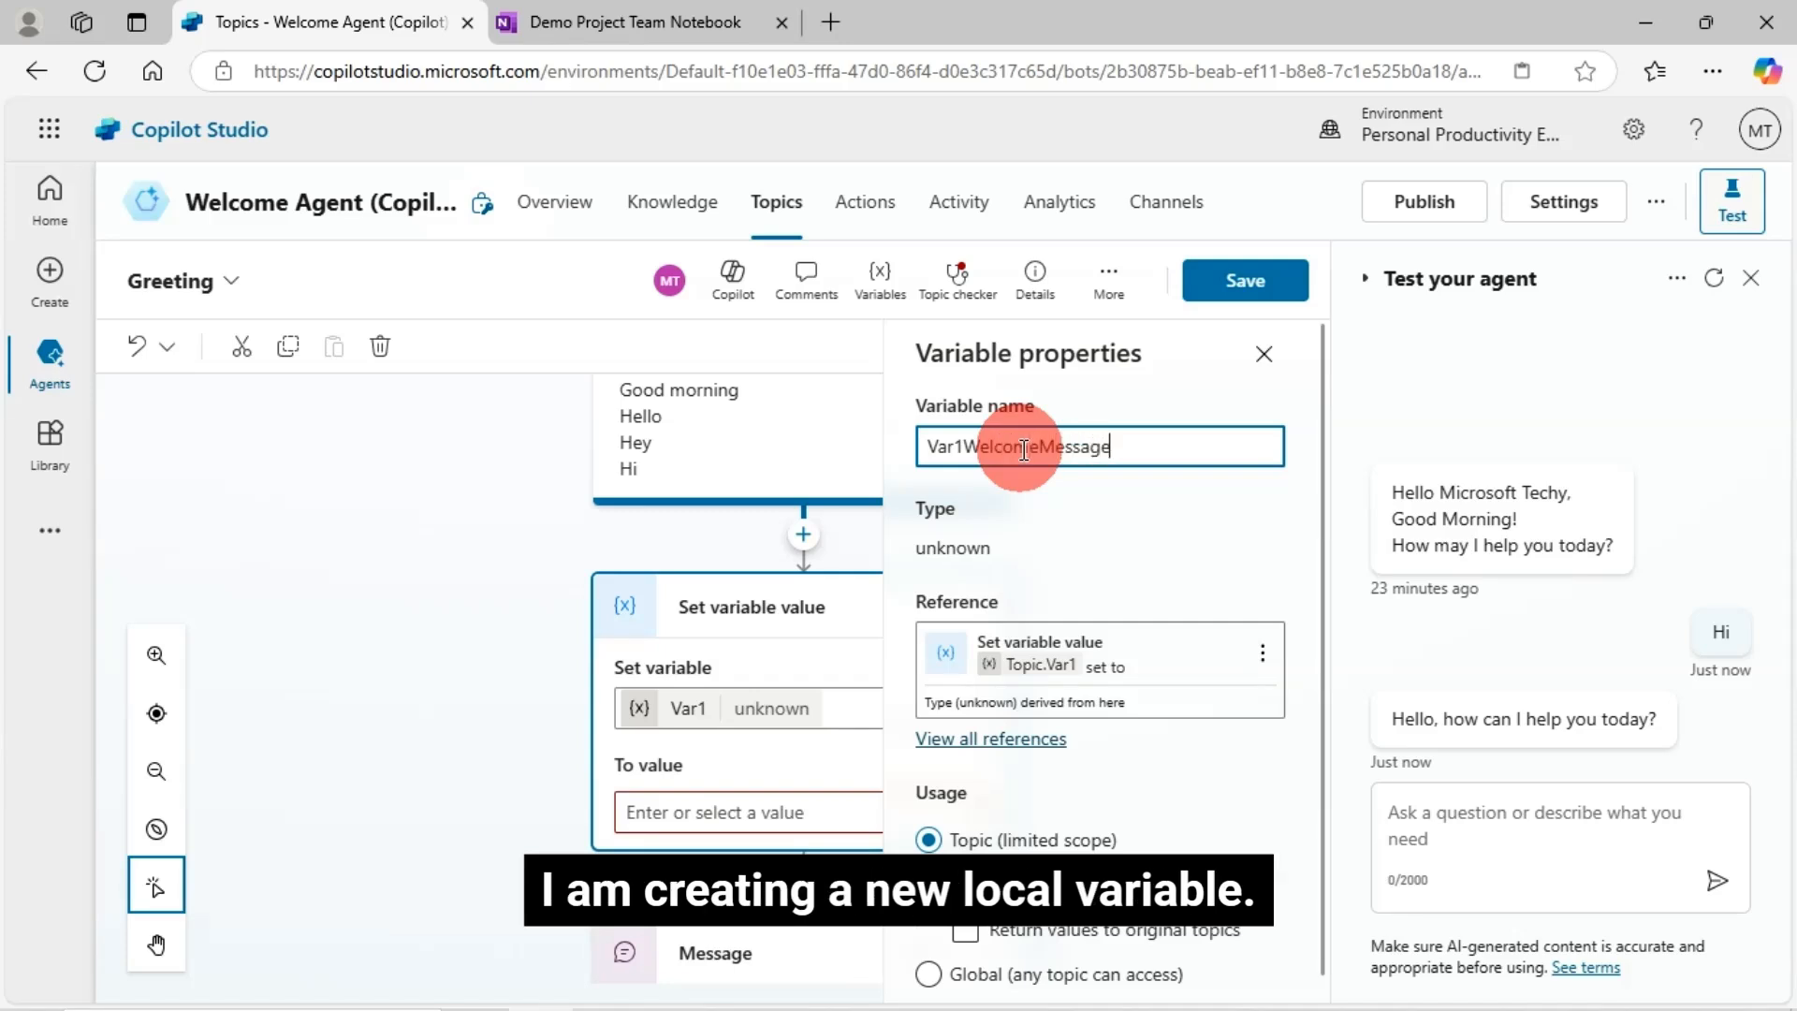
{"action": "left_click", "coordinate": [1104, 537]}
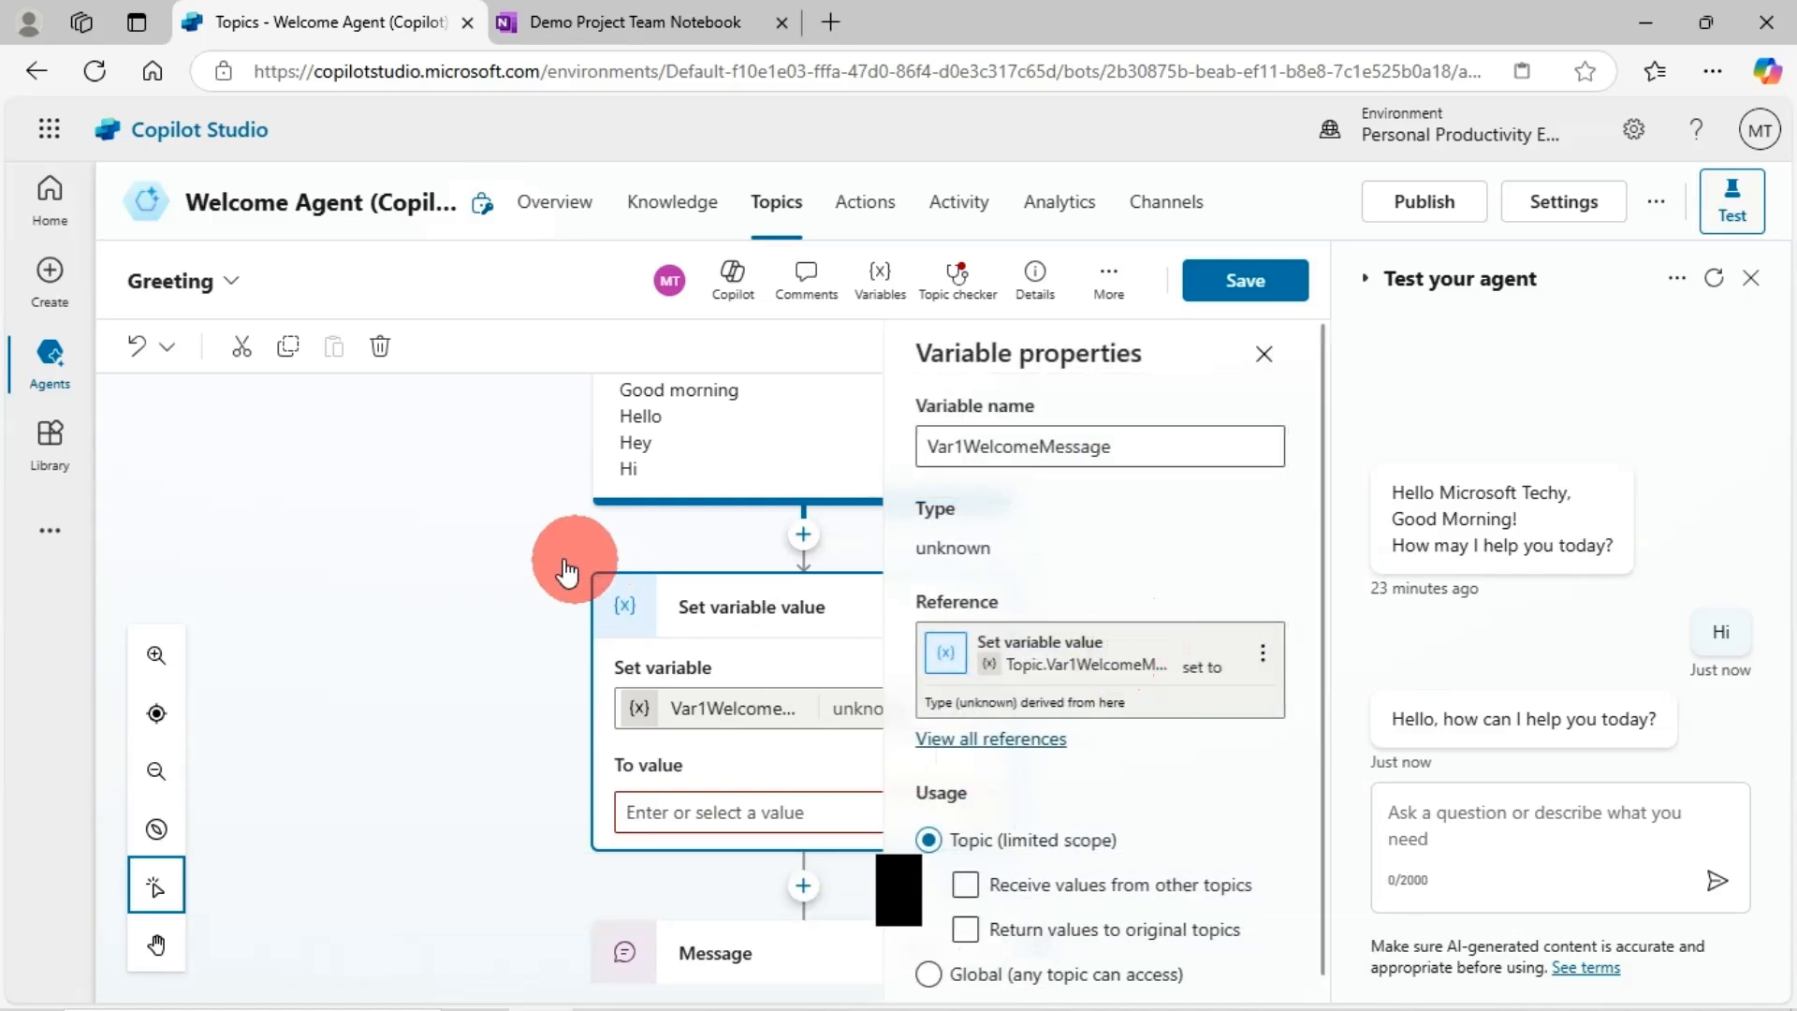
{"action": "left_click", "coordinate": [605, 616]}
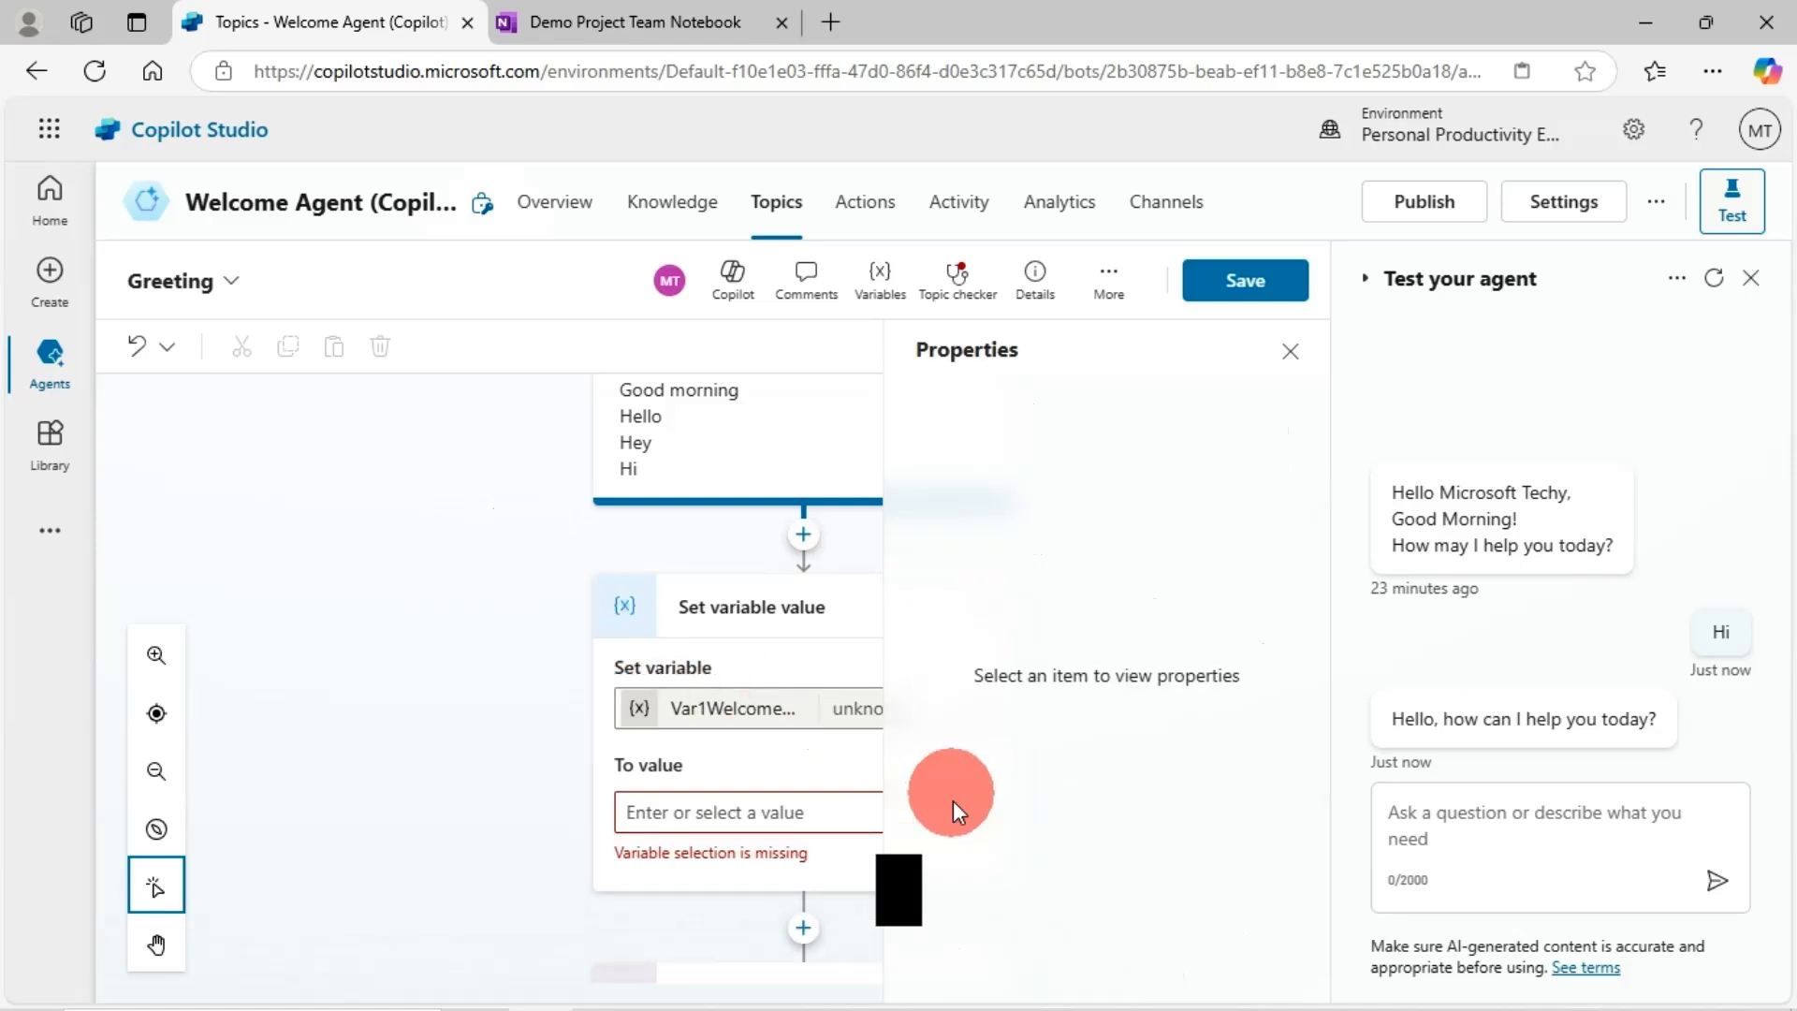
- Start filling the value and look up the greeting formula in the OneNote notebook
{"action": "left_click", "coordinate": [755, 809]}
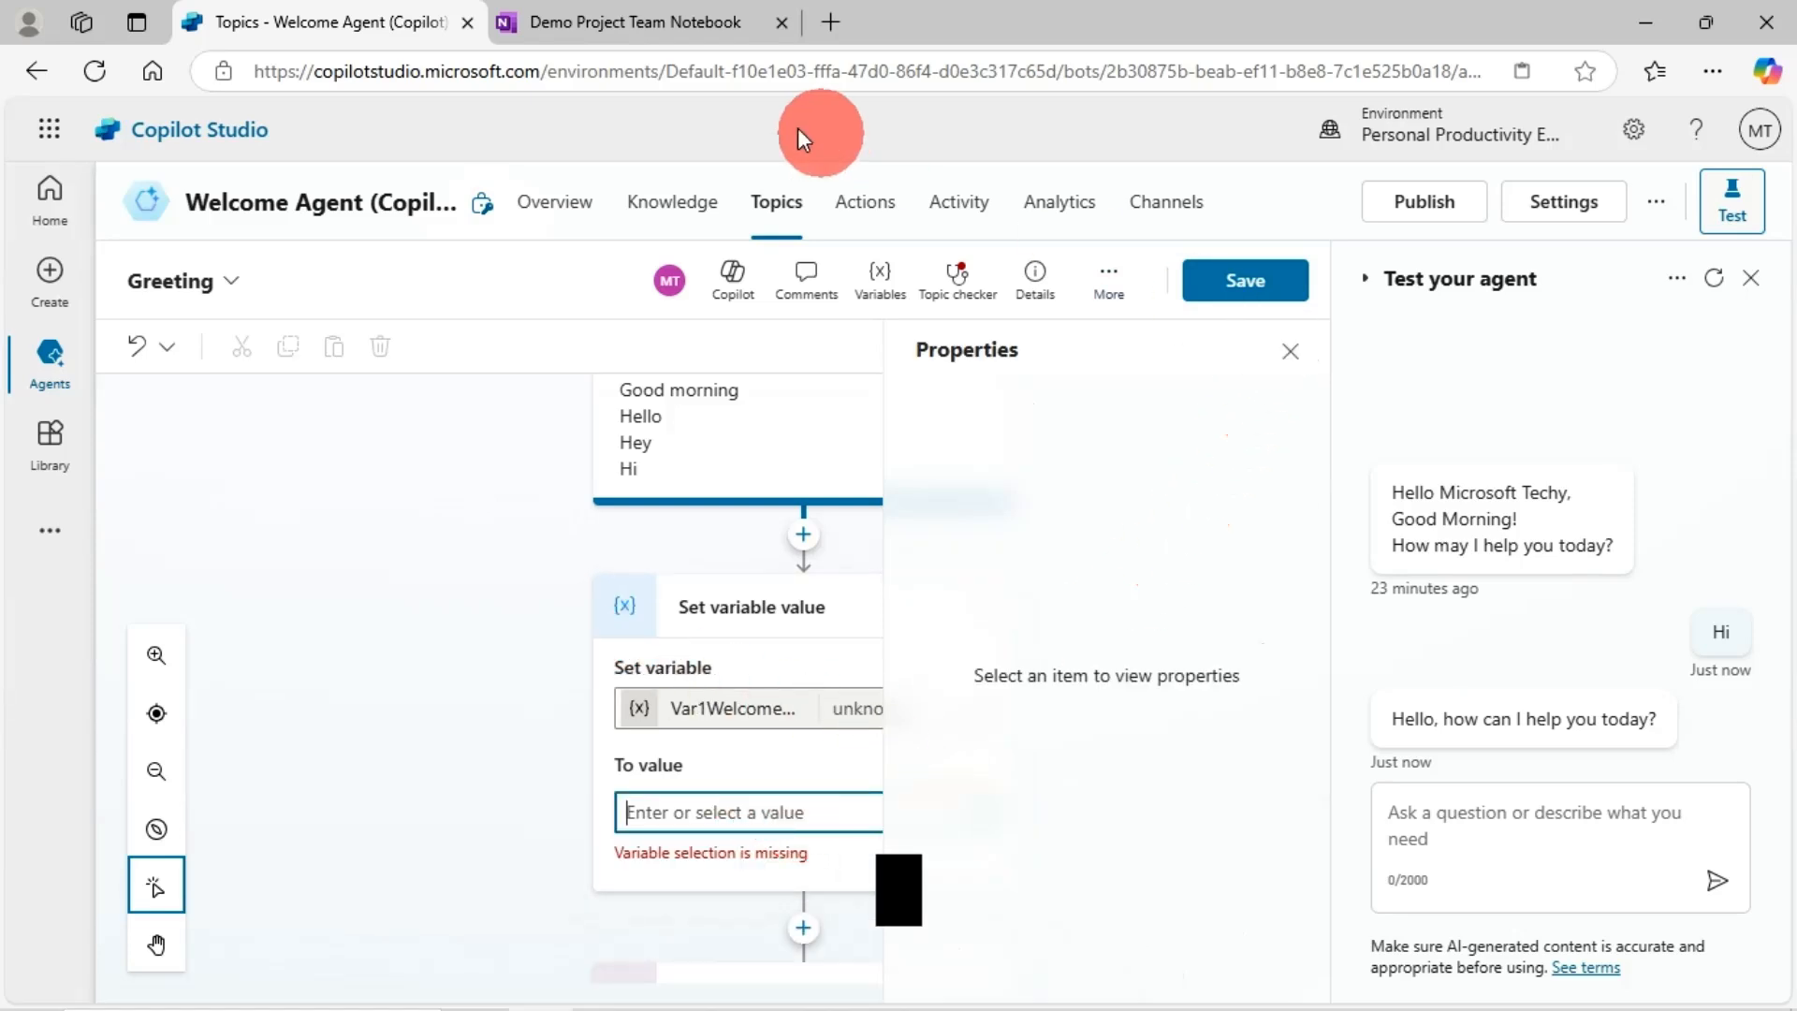
{"action": "left_click", "coordinate": [685, 24]}
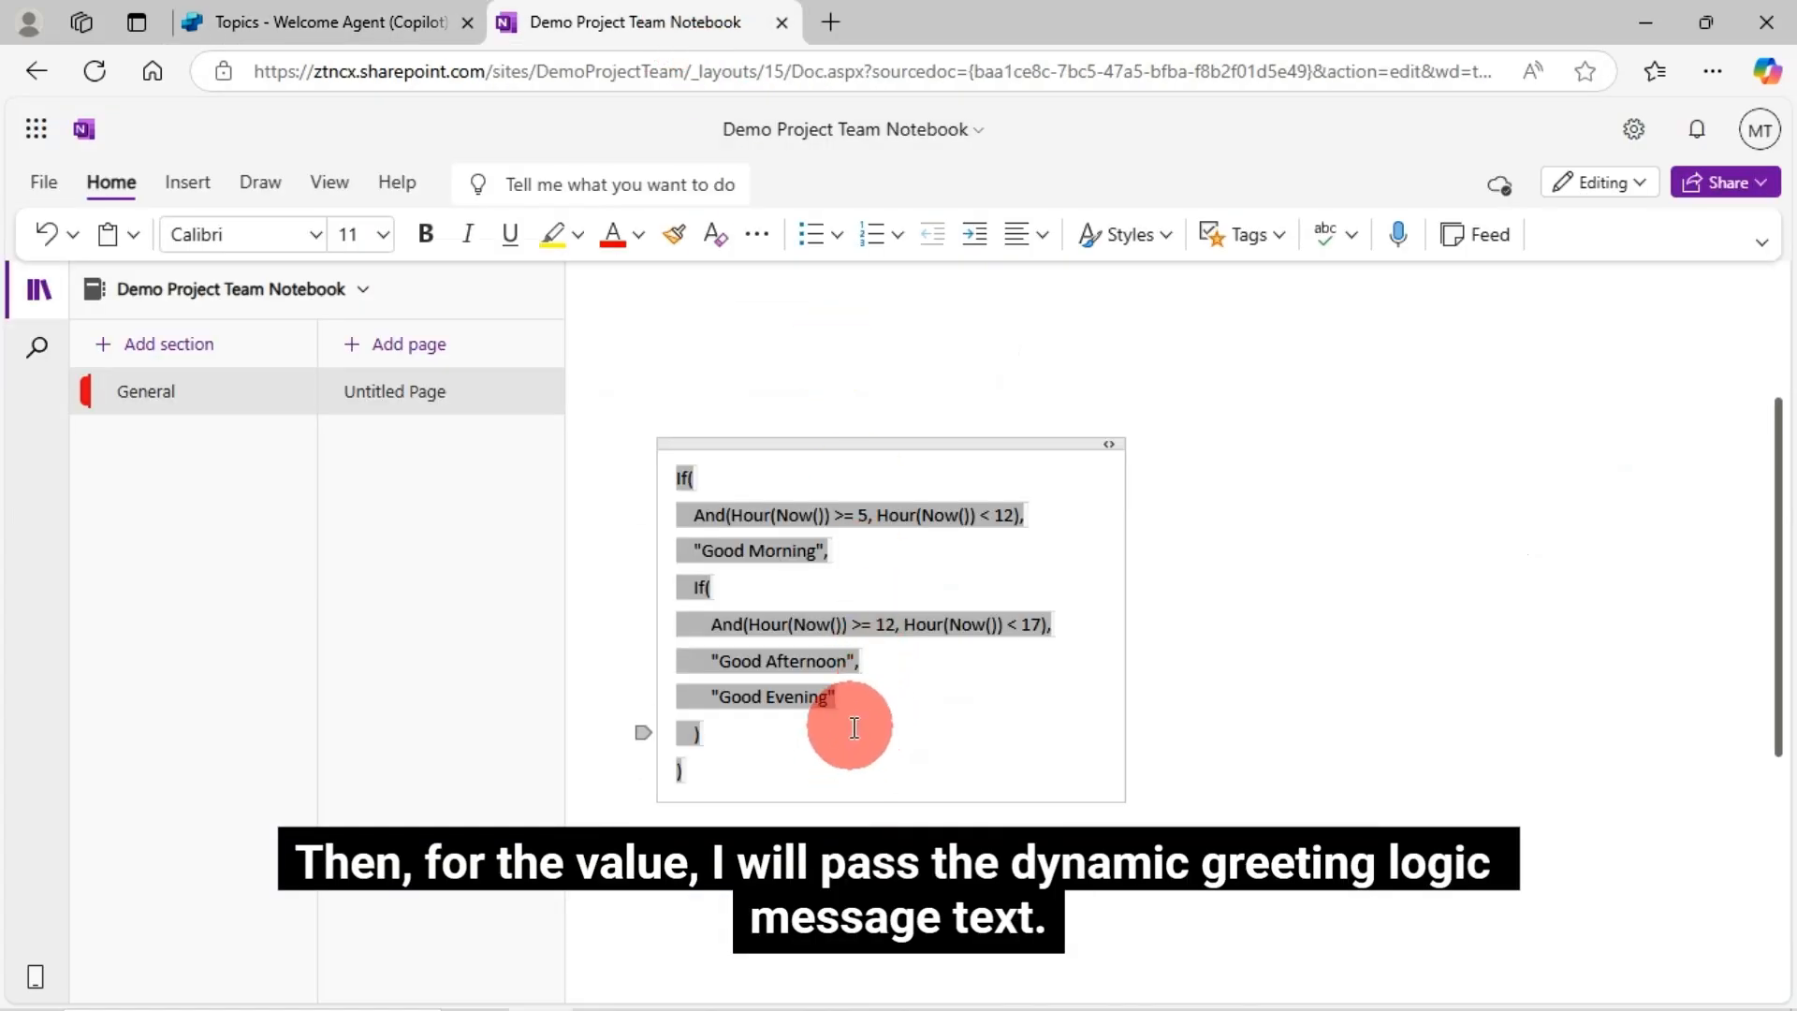
{"action": "left_click", "coordinate": [378, 17]}
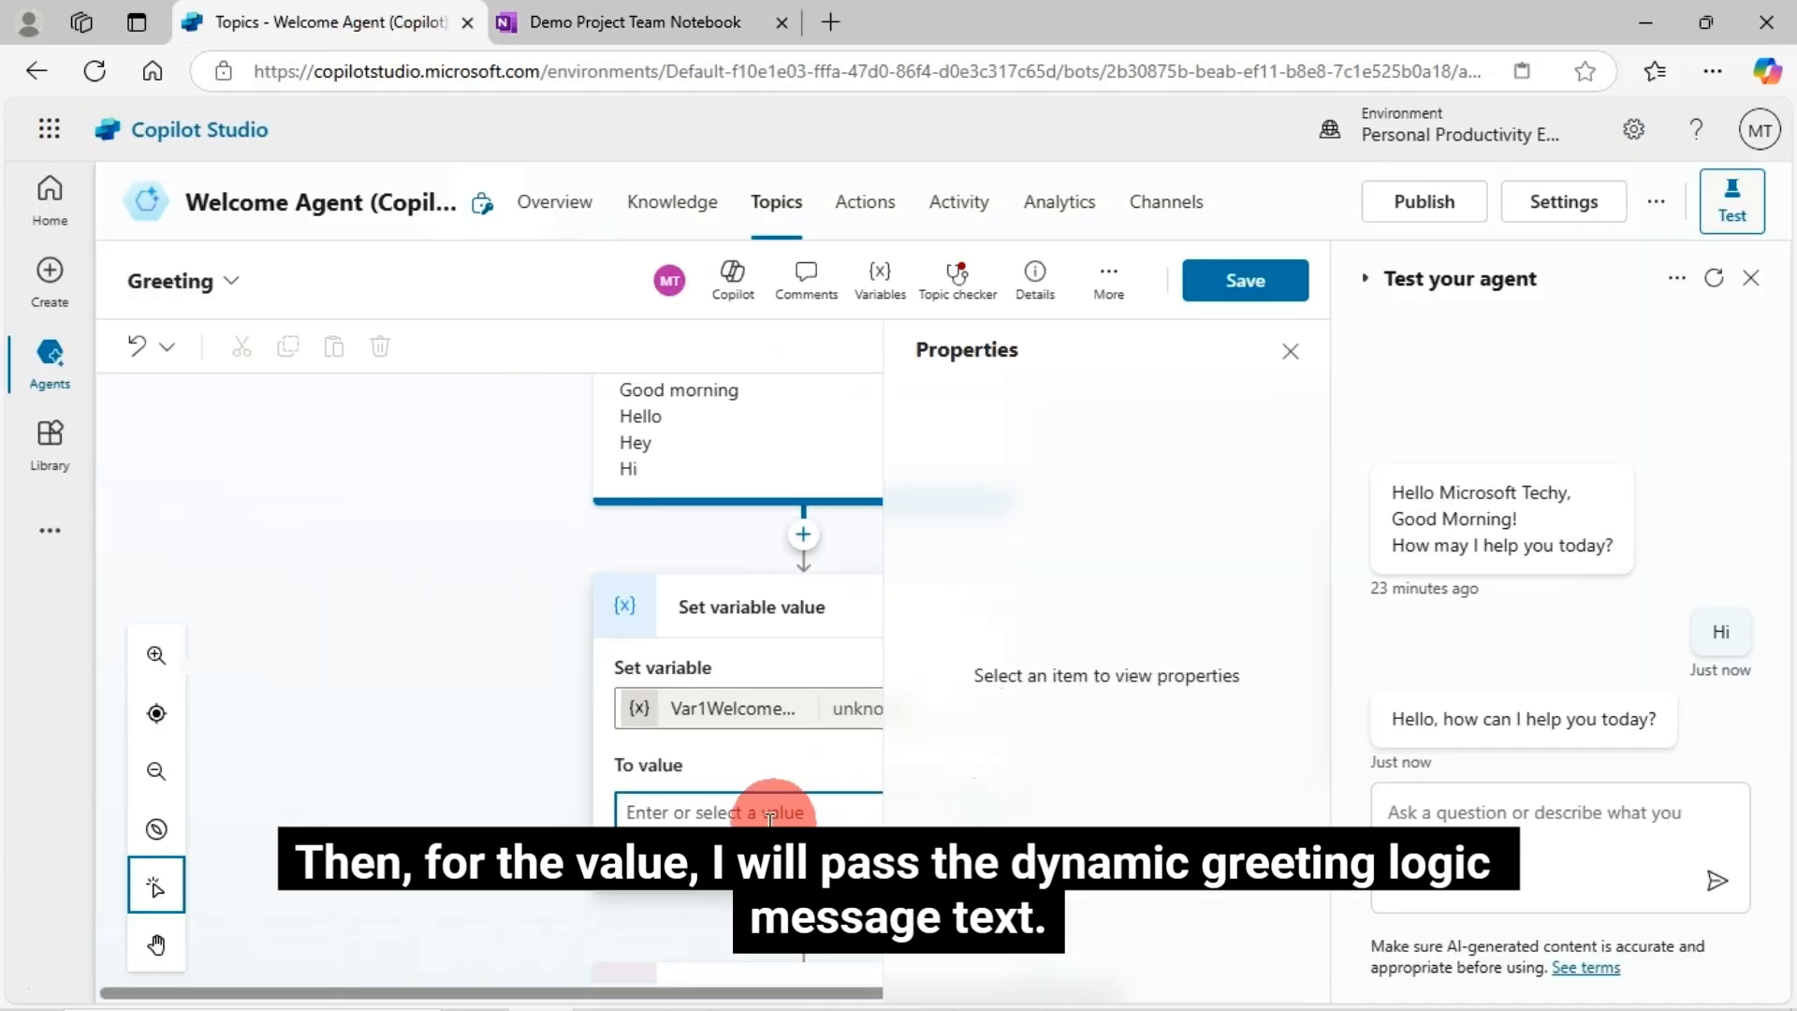
- Paste the time-of-day If formula on the Formula tab and insert it as Var1WelcomeMessage's value
{"action": "left_click", "coordinate": [1291, 354]}
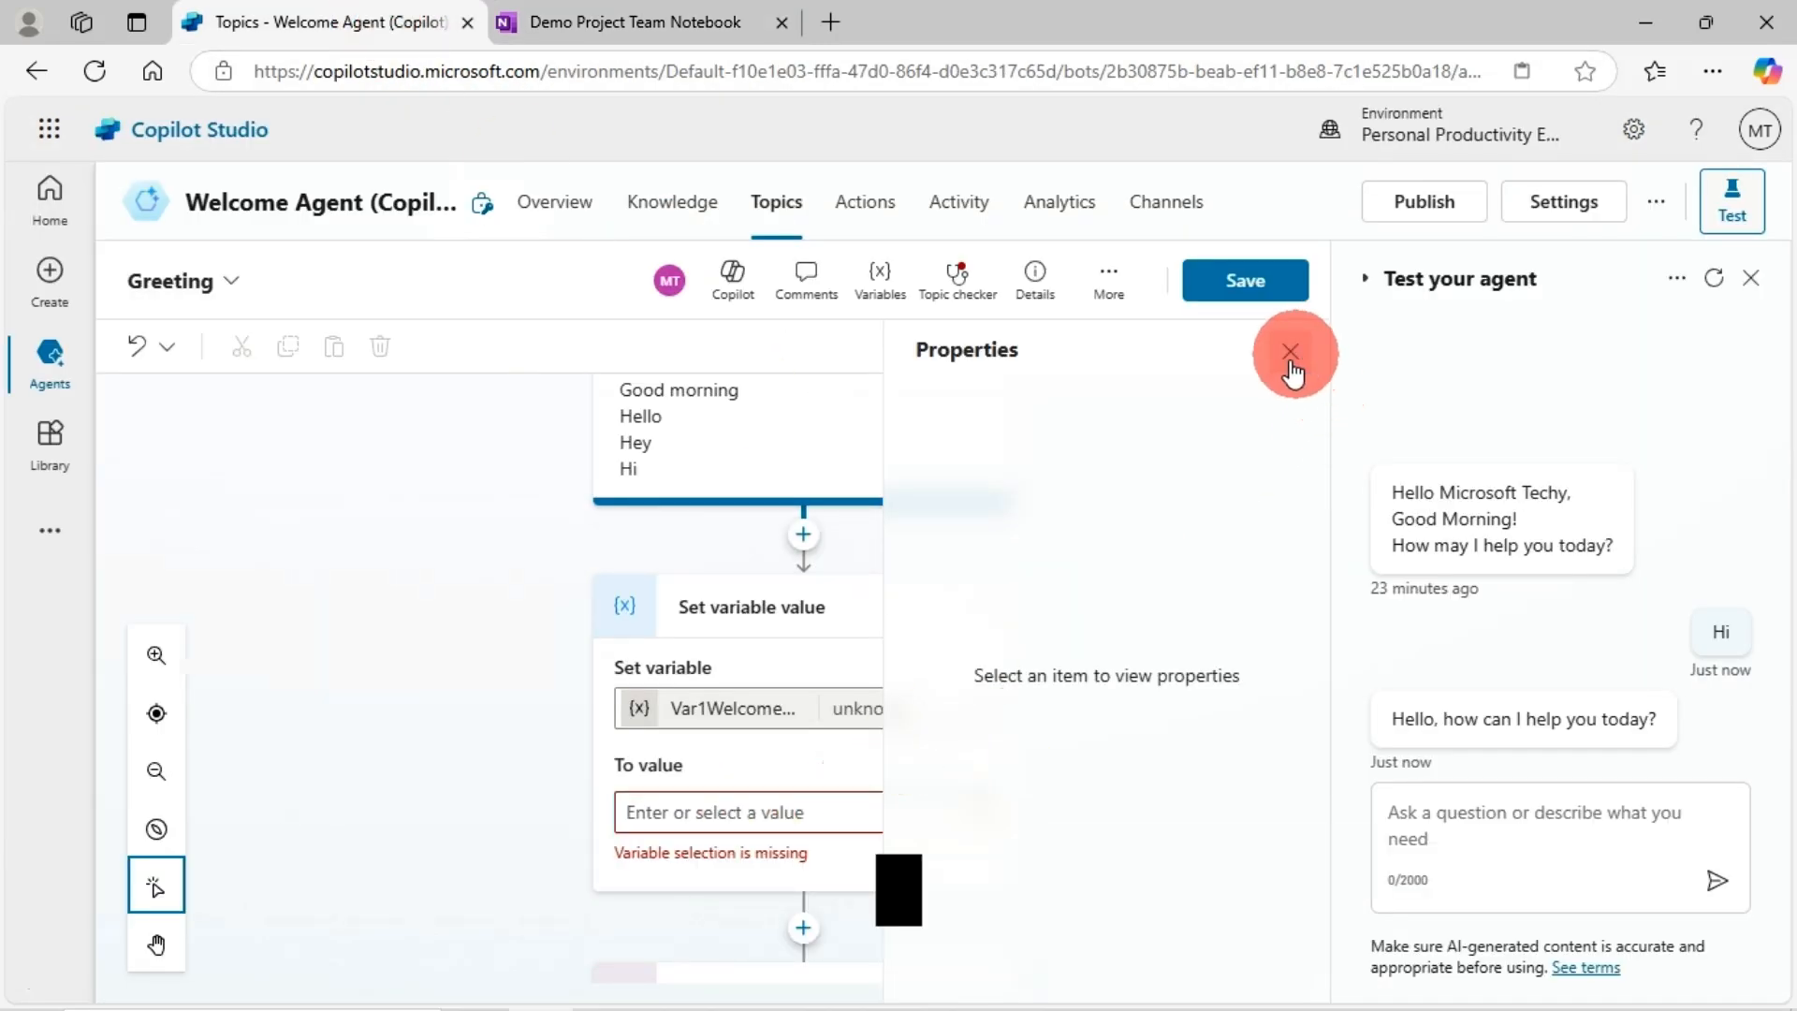
{"action": "left_click", "coordinate": [1007, 811]}
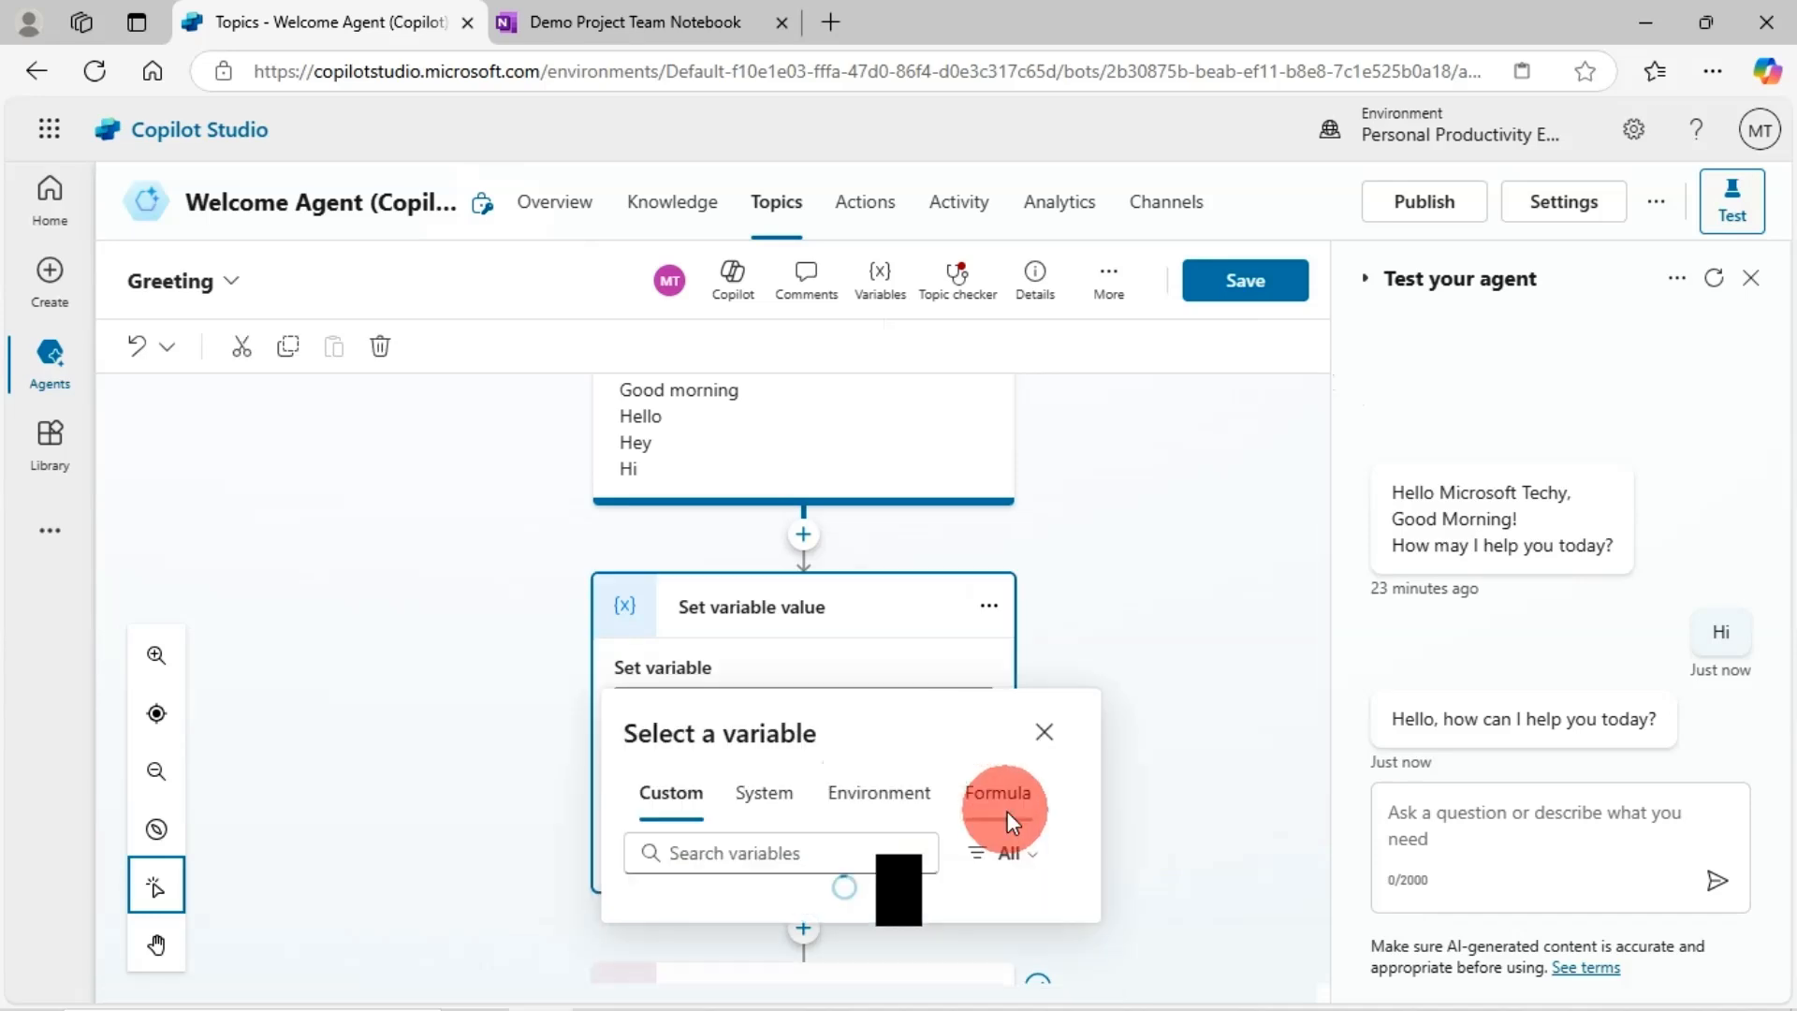
{"action": "left_click", "coordinate": [1010, 506]}
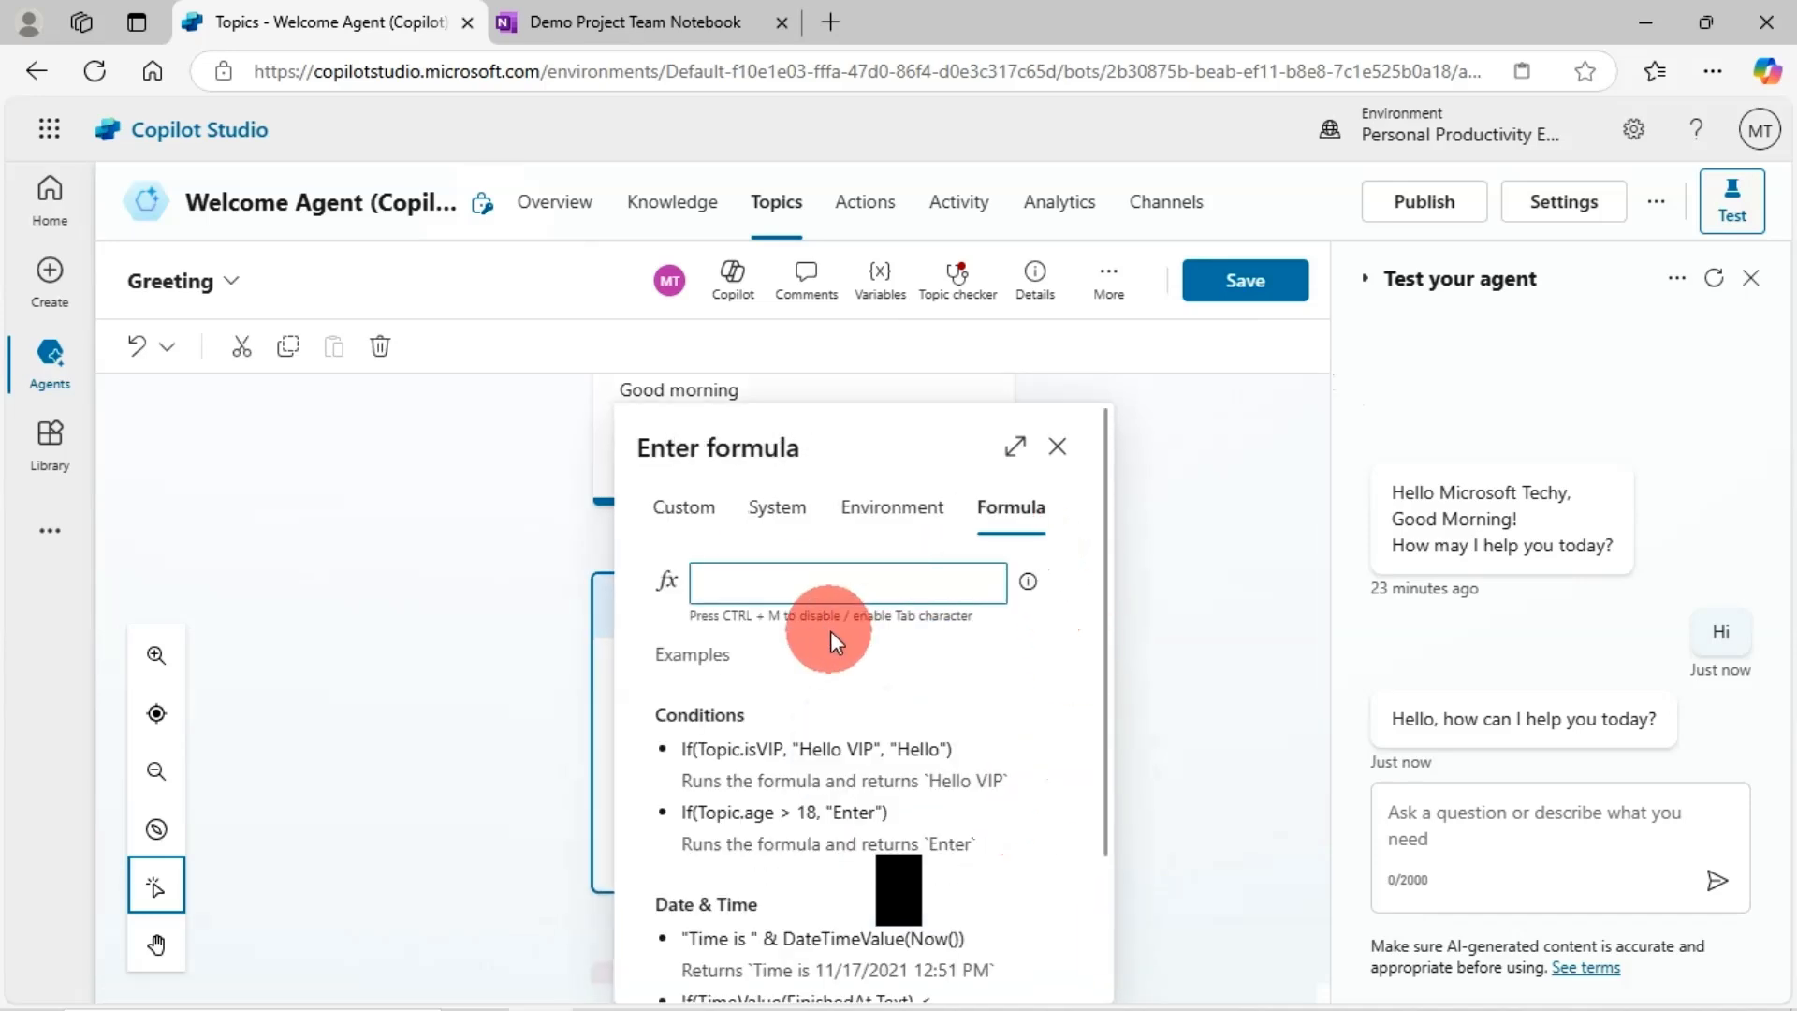
{"action": "key", "text": "ctrl+v"}
{"action": "scroll", "coordinate": [870, 637], "scroll_direction": "down", "scroll_amount": 2}
{"action": "scroll", "coordinate": [999, 828], "scroll_direction": "down", "scroll_amount": 5}
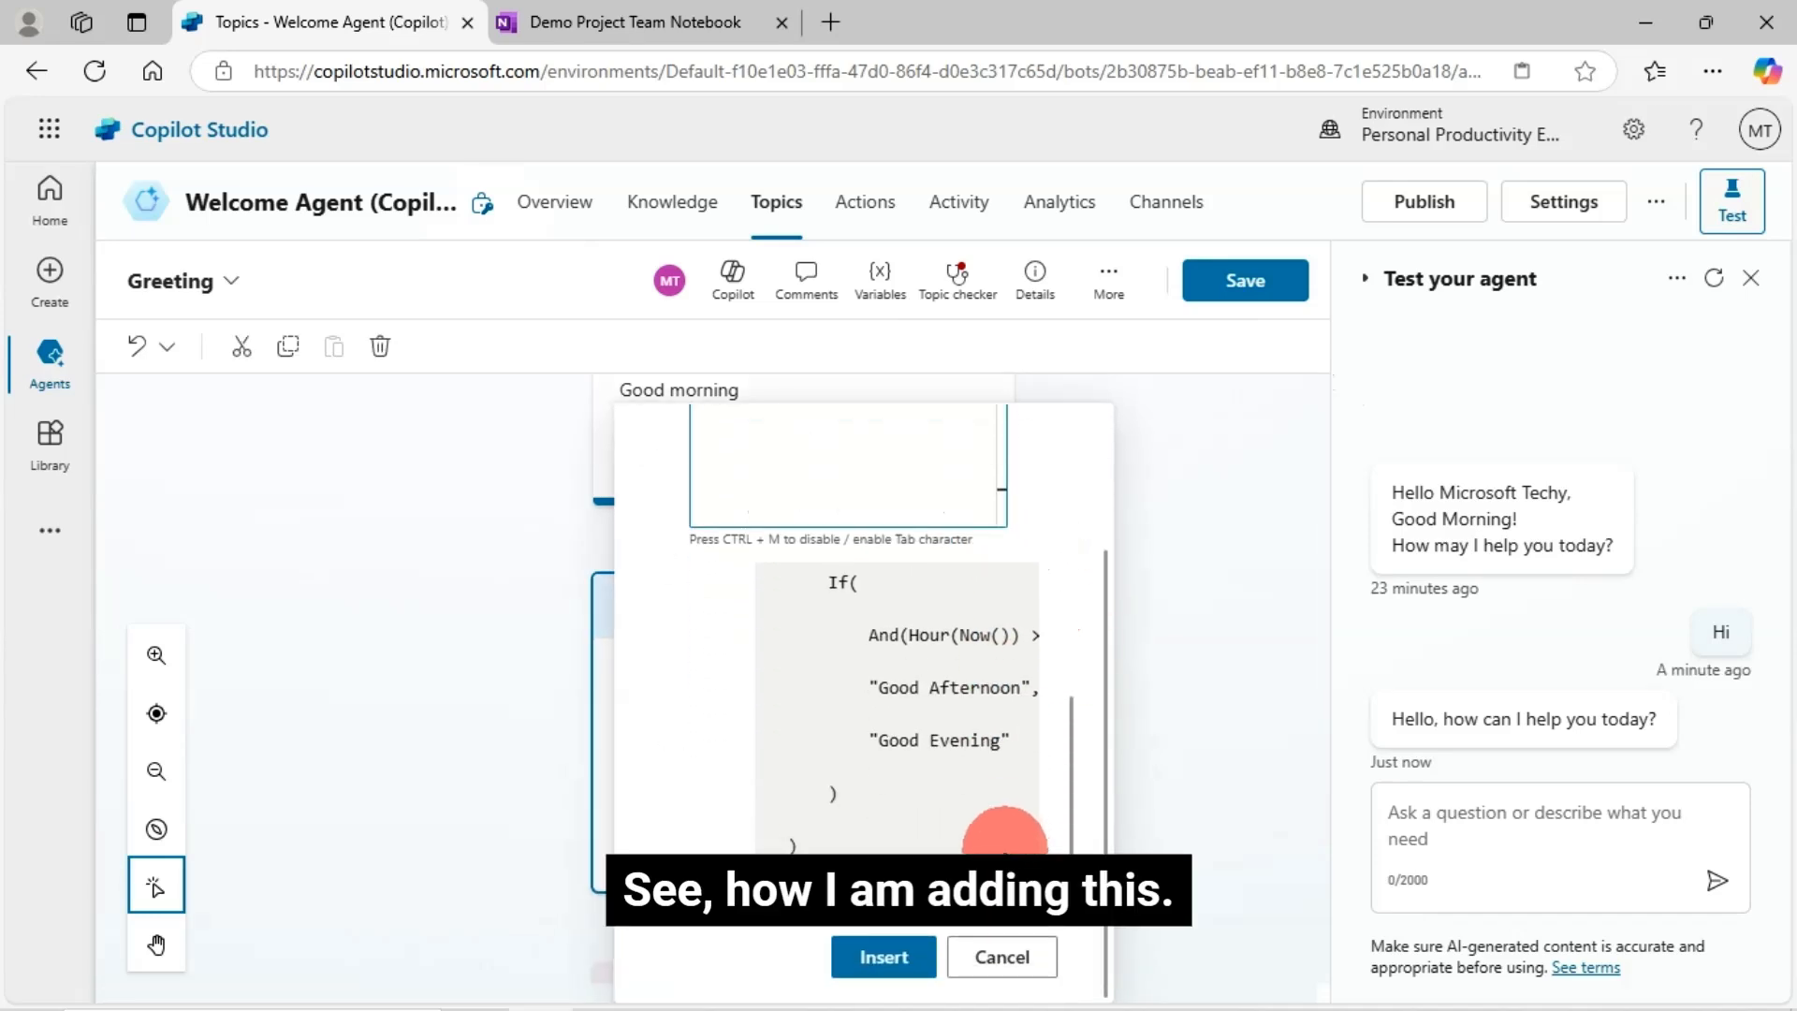
{"action": "left_click", "coordinate": [907, 954]}
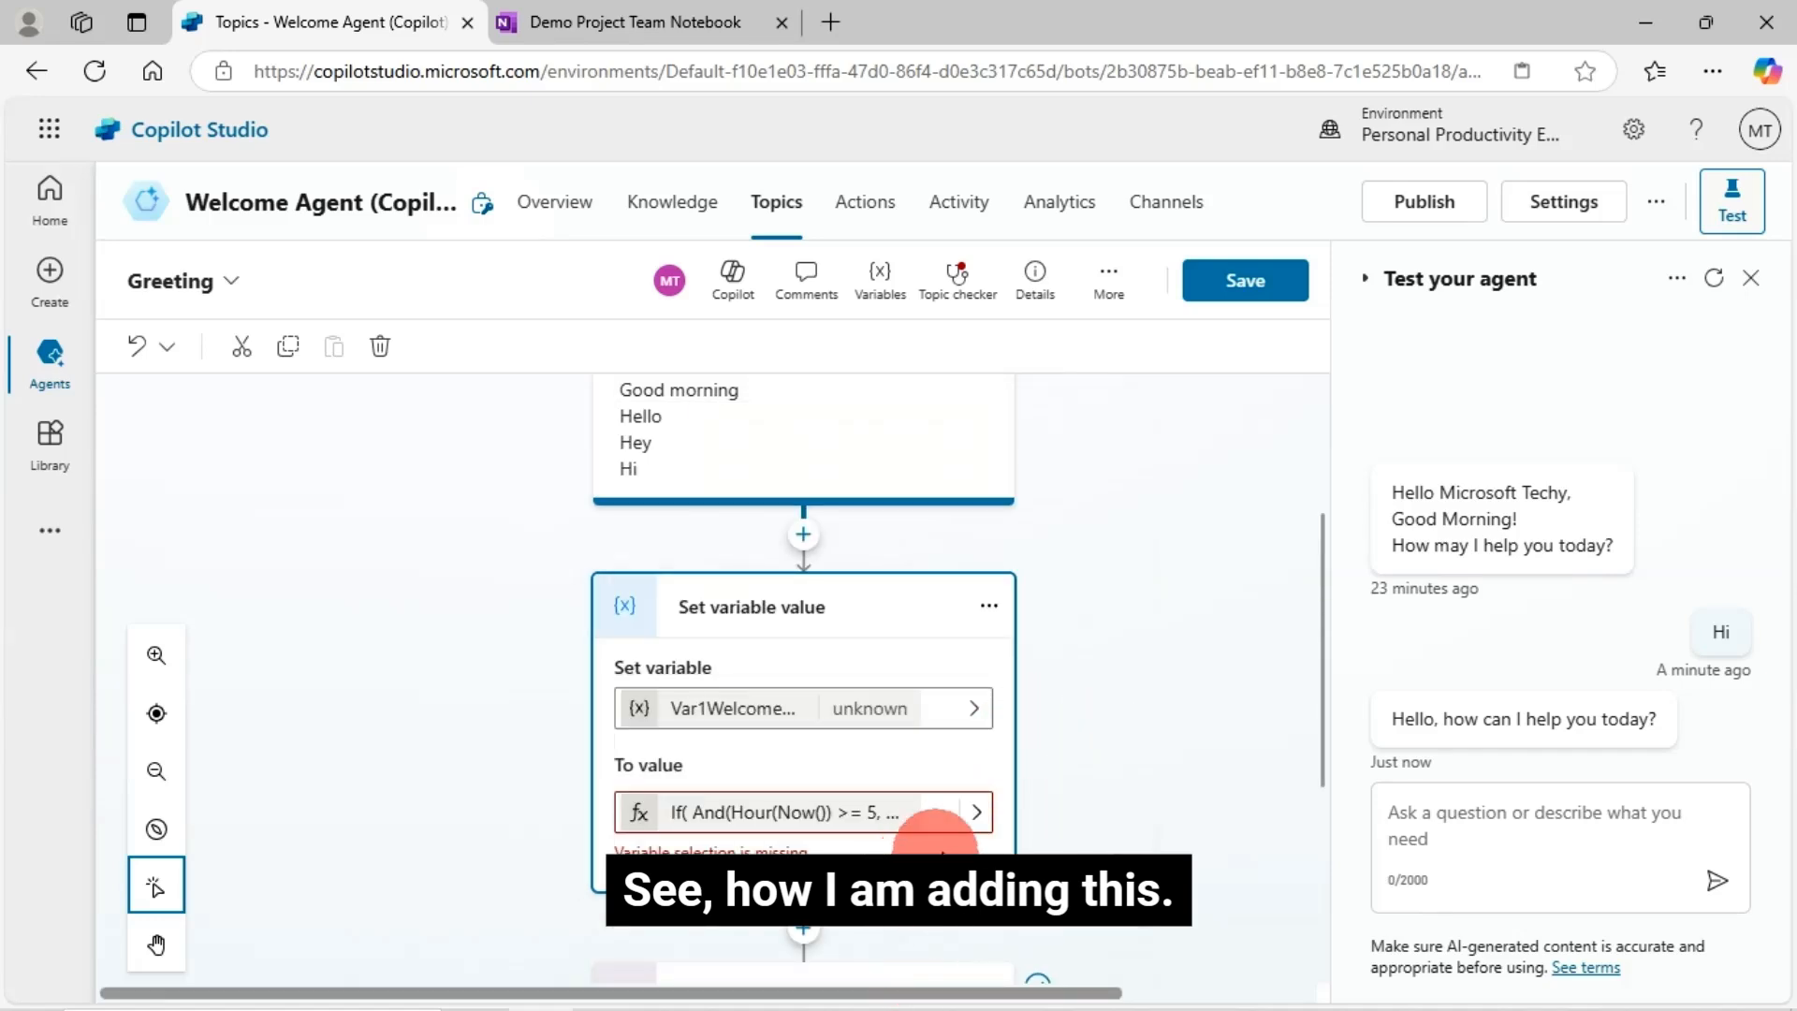
- Insert the user's display name system variable right after 'Hello' in the greeting message
{"action": "scroll", "coordinate": [1105, 769], "scroll_direction": "down", "scroll_amount": 3}
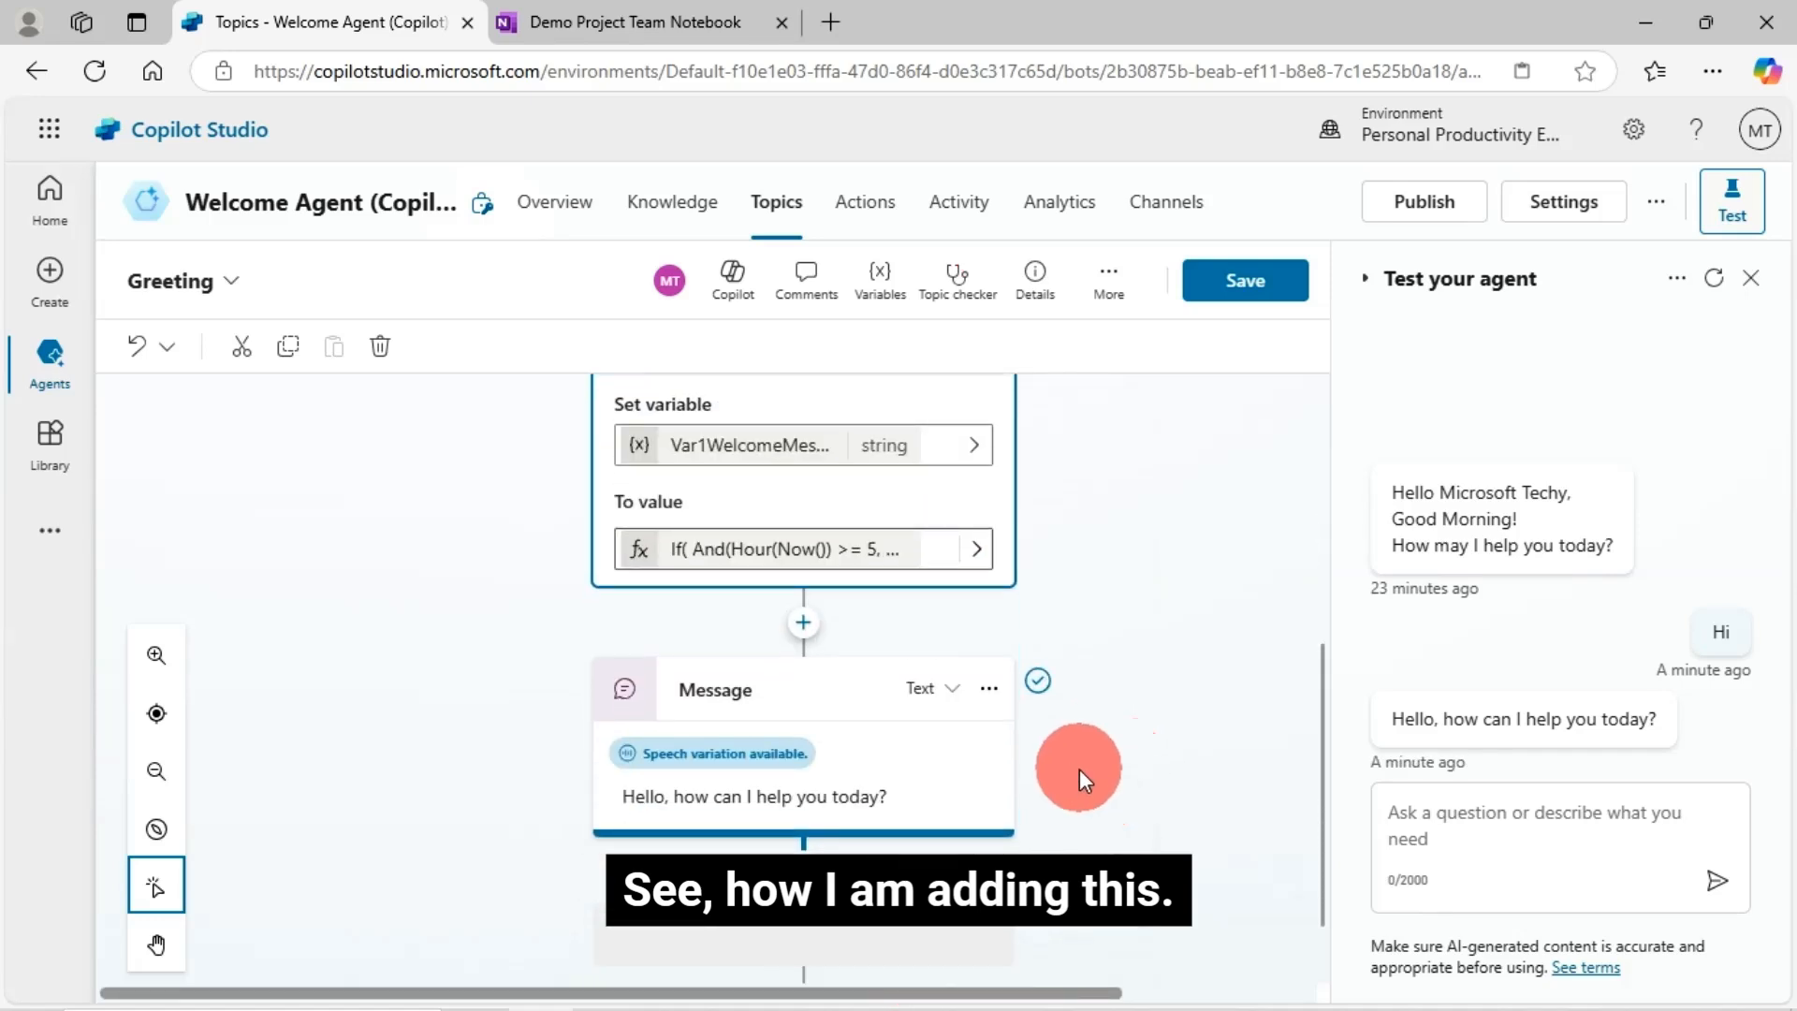
{"action": "left_click", "coordinate": [690, 798]}
{"action": "scroll", "coordinate": [1030, 720], "scroll_direction": "down", "scroll_amount": 2}
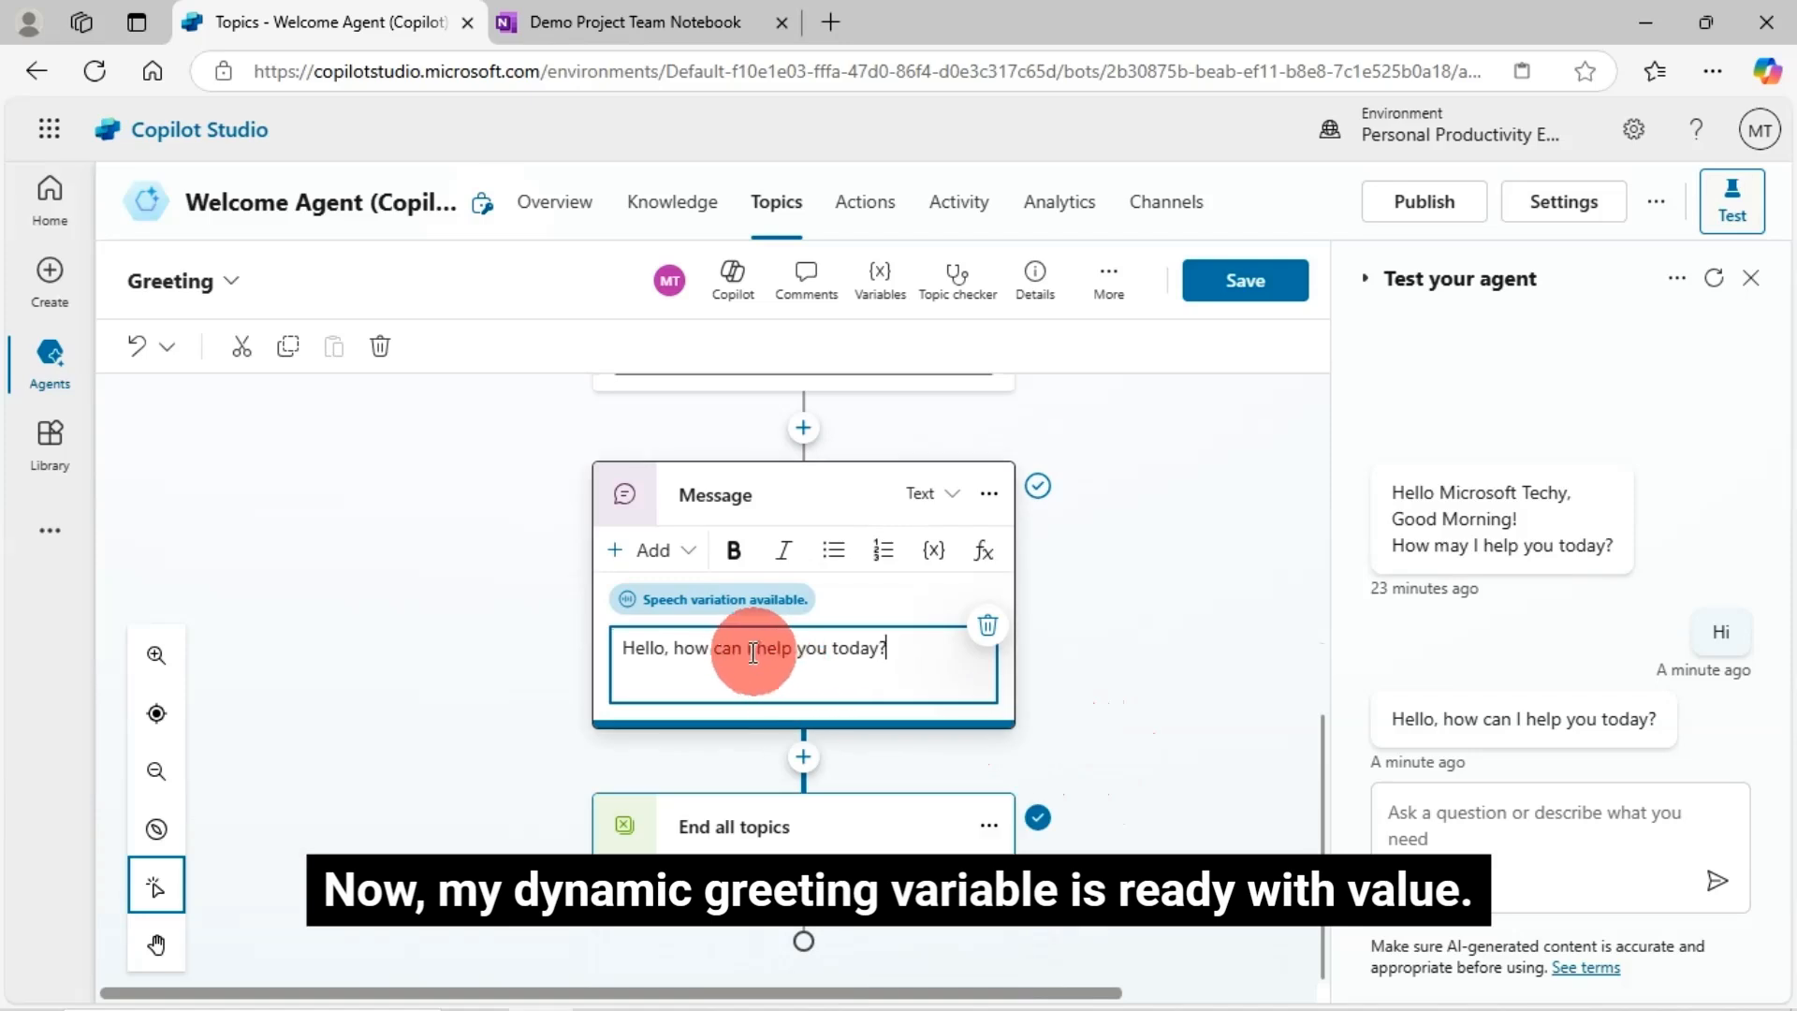
{"action": "scroll", "coordinate": [1031, 775], "scroll_direction": "up", "scroll_amount": 2}
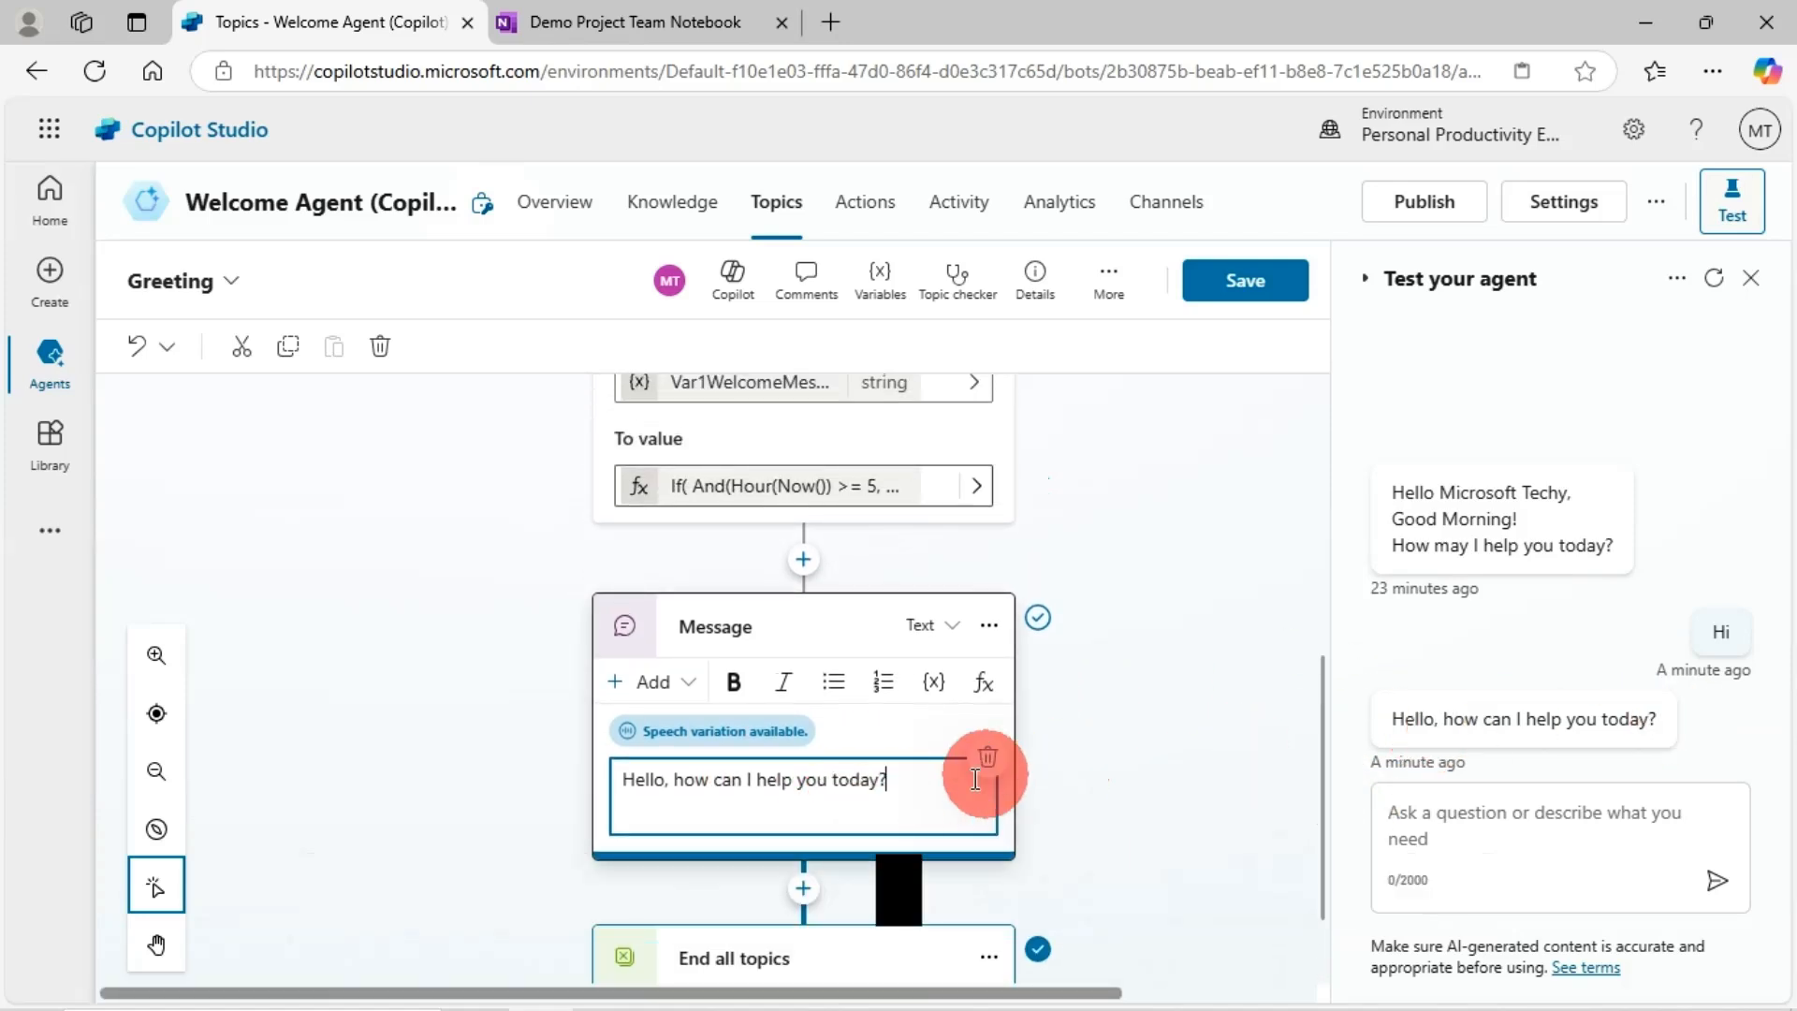
{"action": "left_click", "coordinate": [667, 779]}
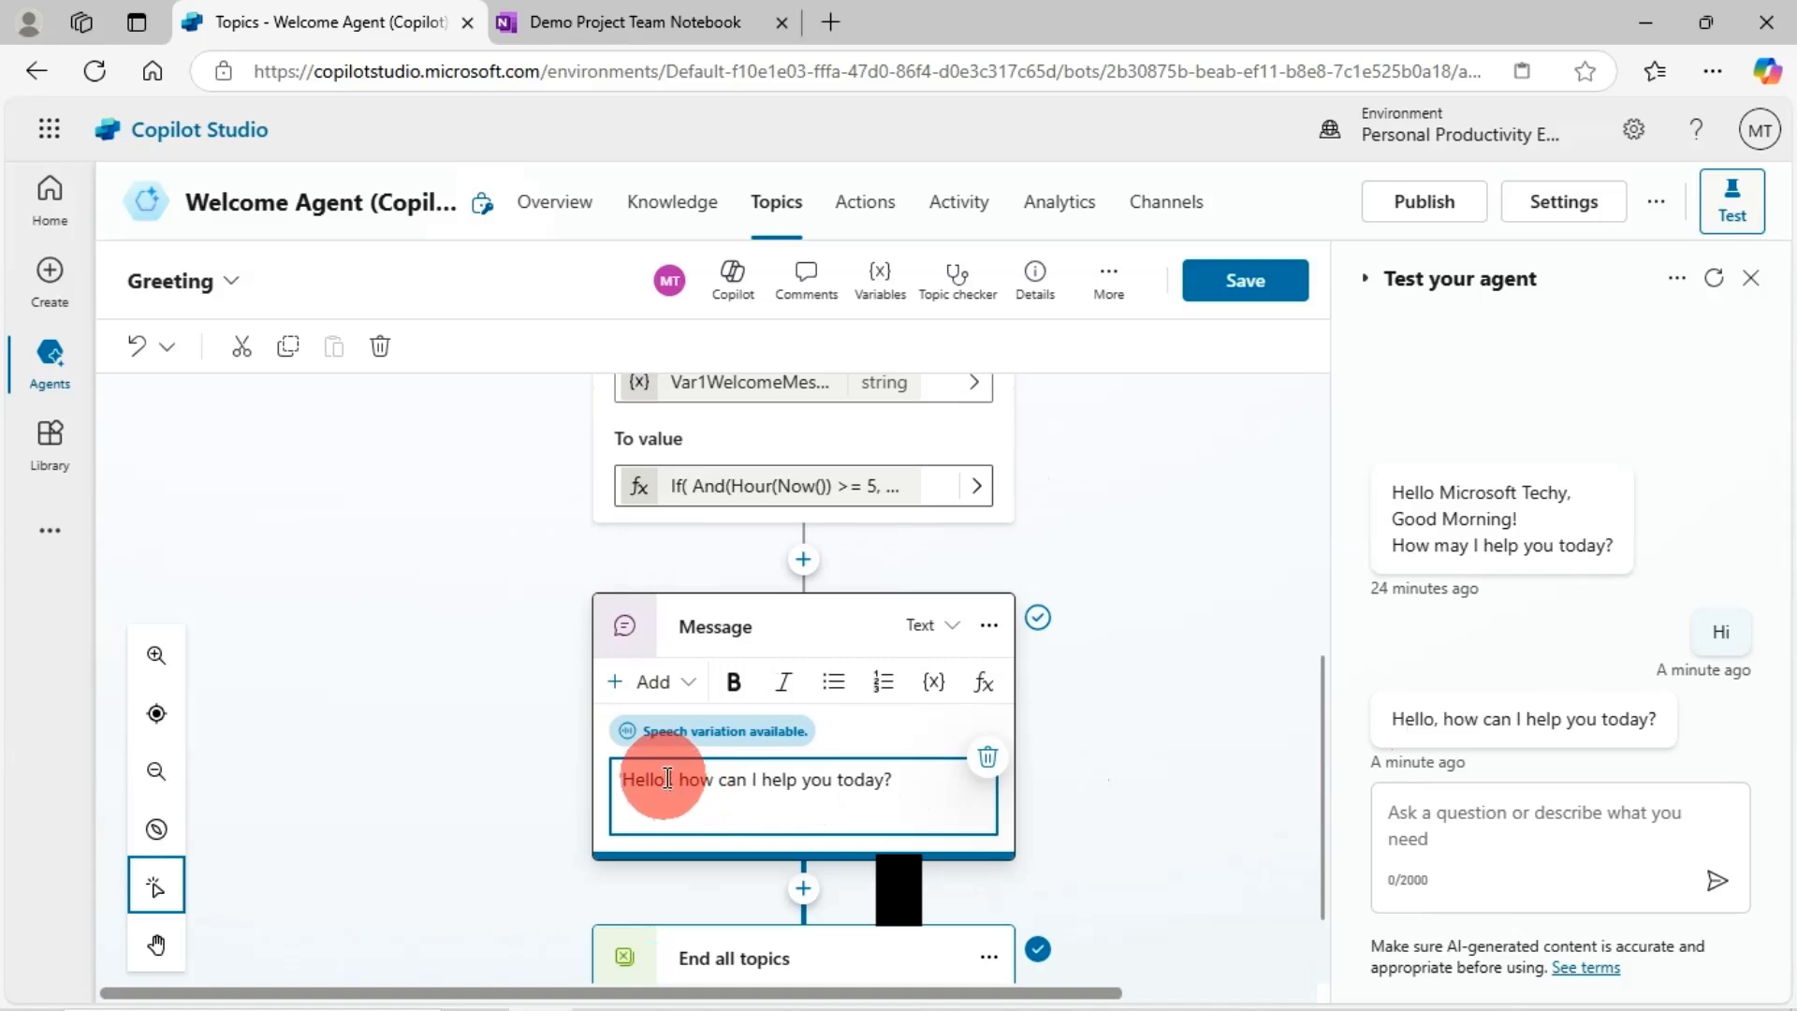
{"action": "left_click", "coordinate": [934, 683]}
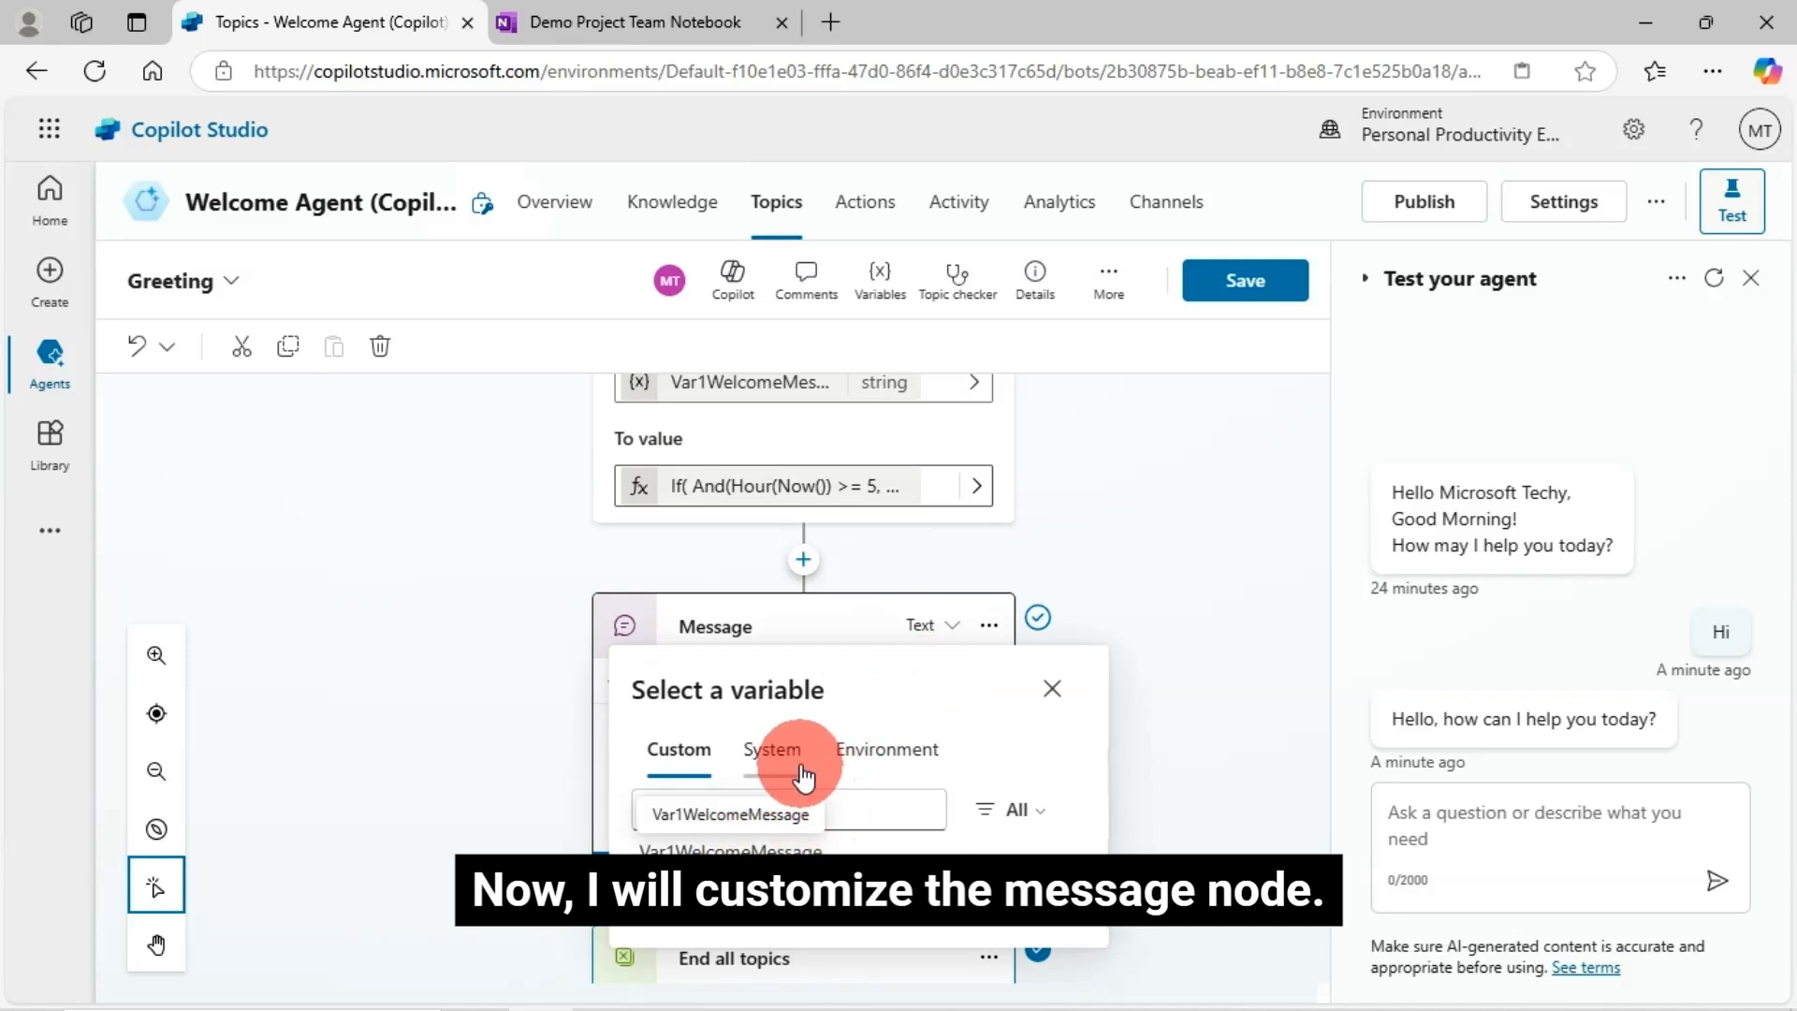
{"action": "left_click", "coordinate": [775, 750]}
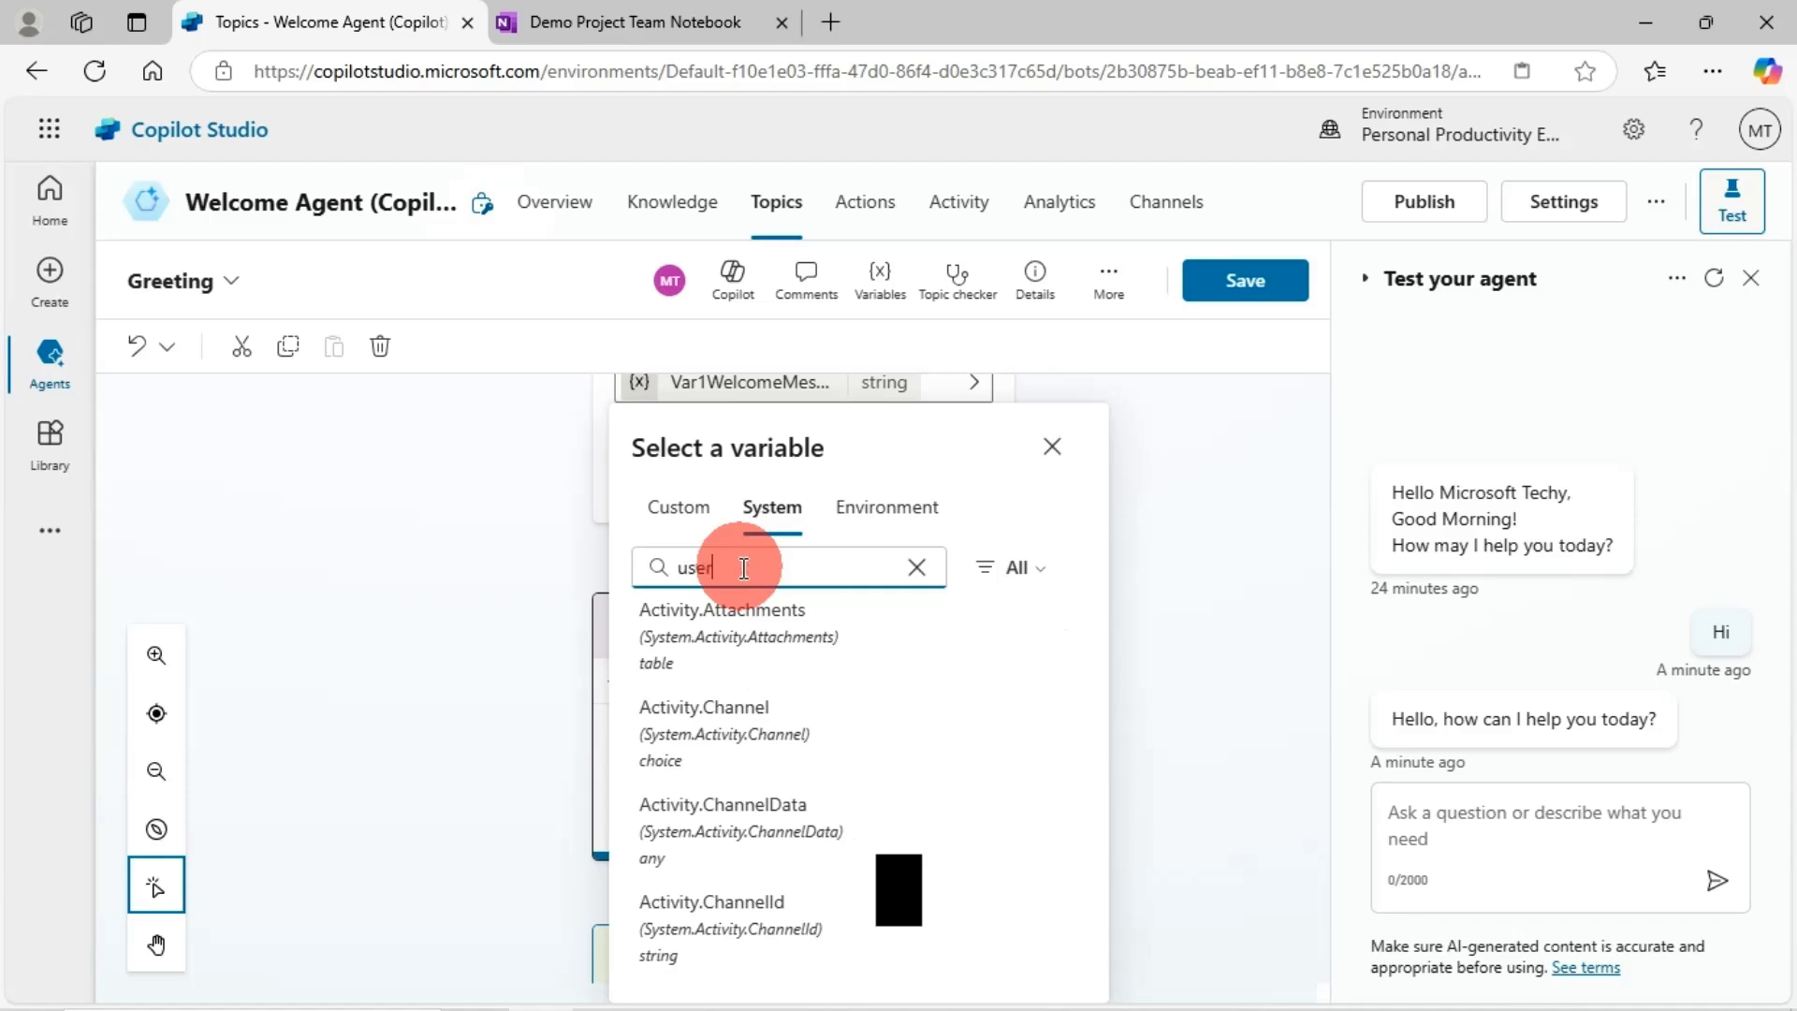
{"action": "left_click", "coordinate": [744, 568]}
{"action": "type", "text": "user"}
{"action": "left_click", "coordinate": [739, 606]}
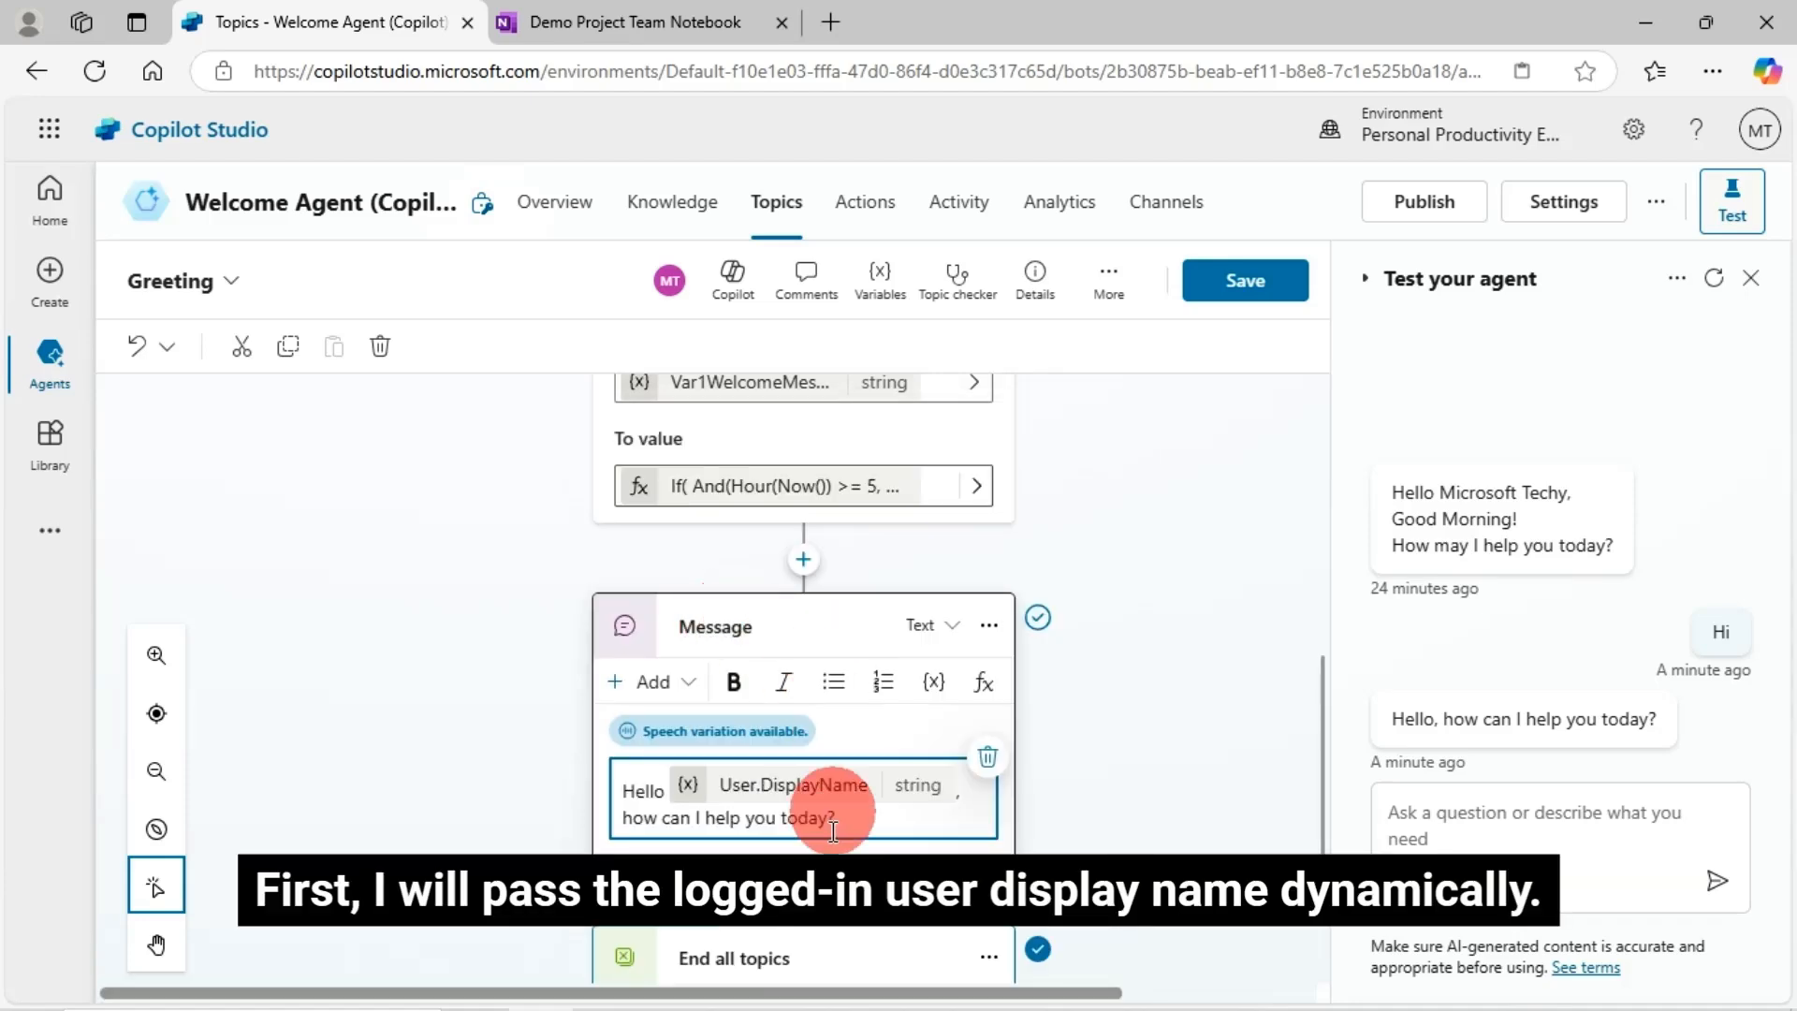
- Add a comma and a <br/> line break after the display name, then save the topic
{"action": "left_click", "coordinate": [974, 816]}
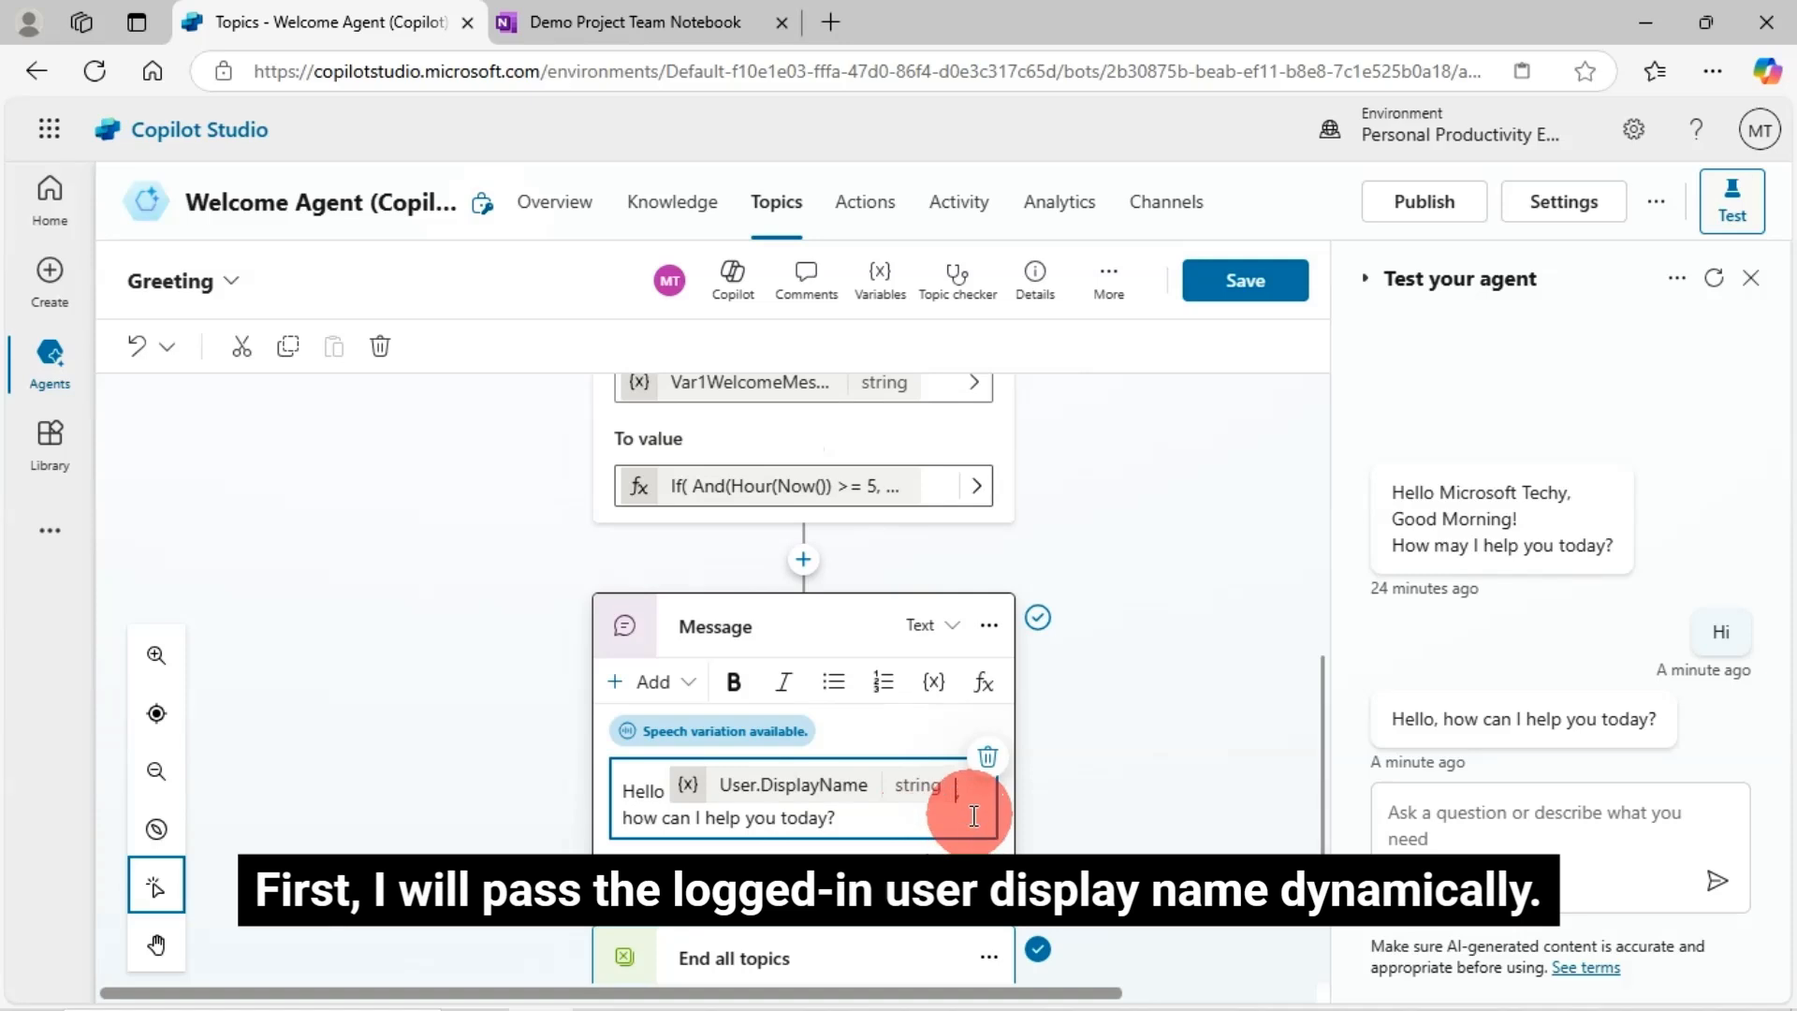
{"action": "type", "text": ","}
{"action": "key", "text": "Down"}
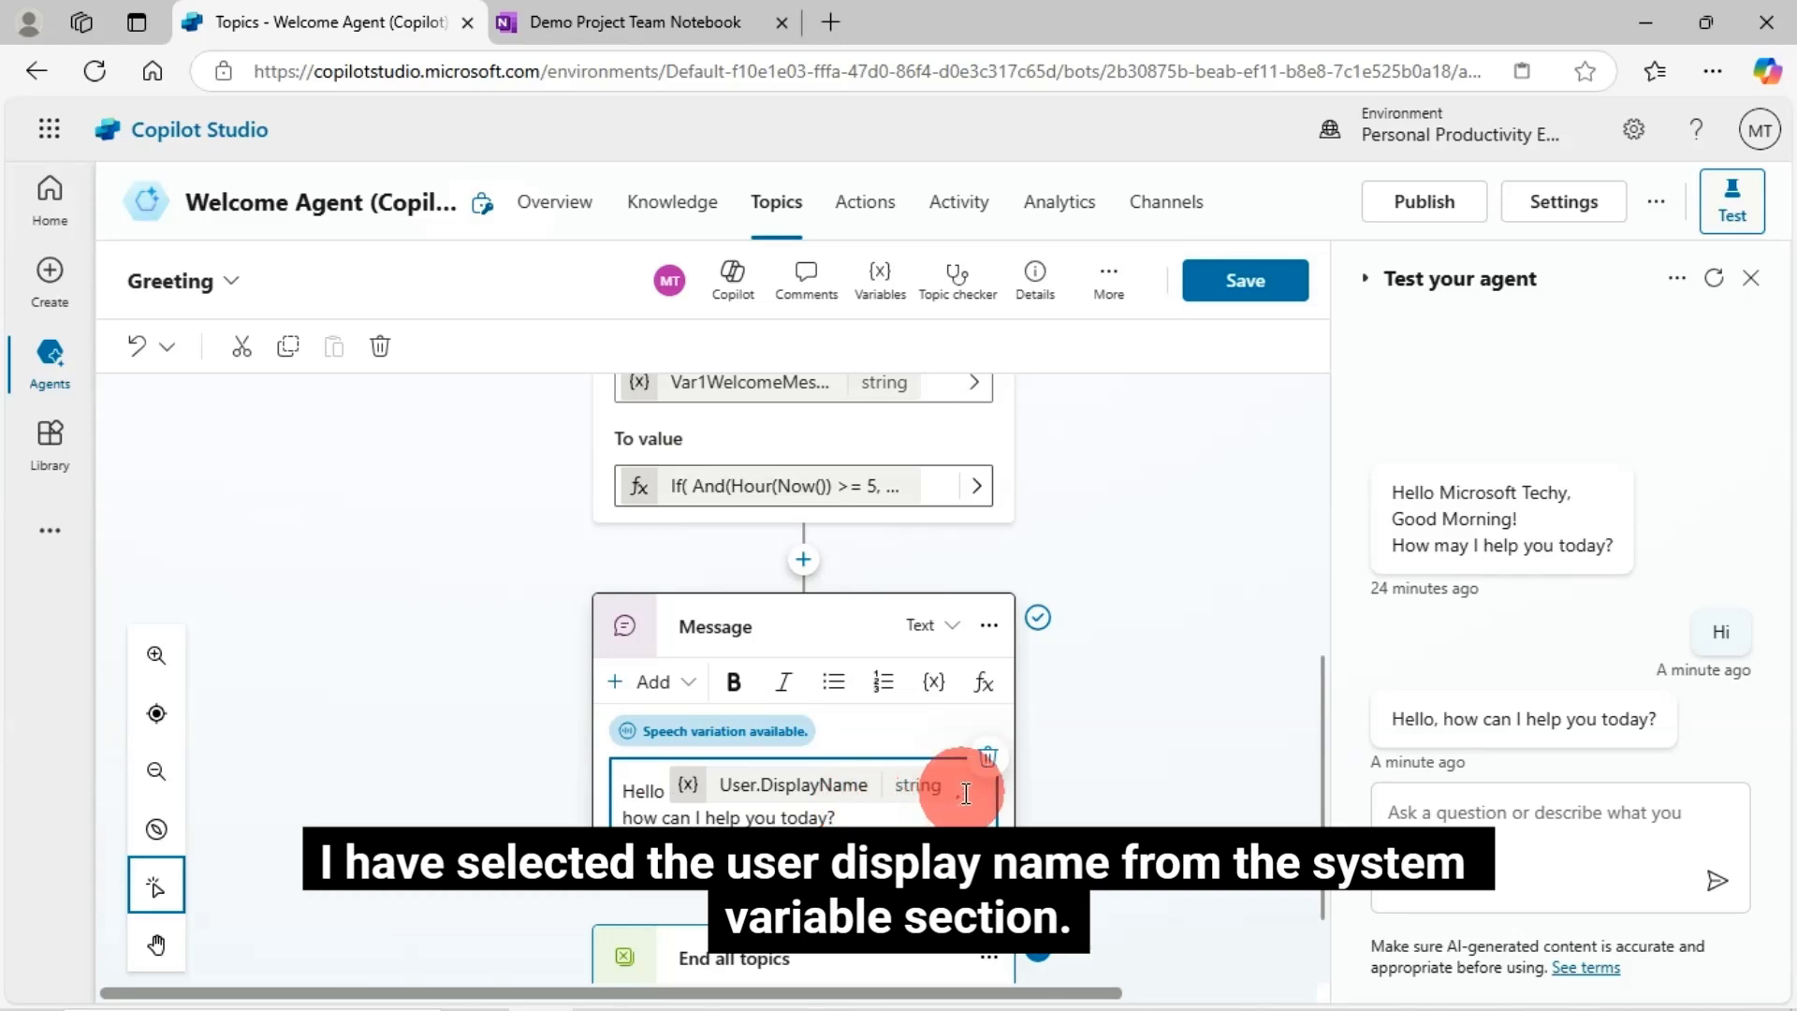
{"action": "key", "text": "Return"}
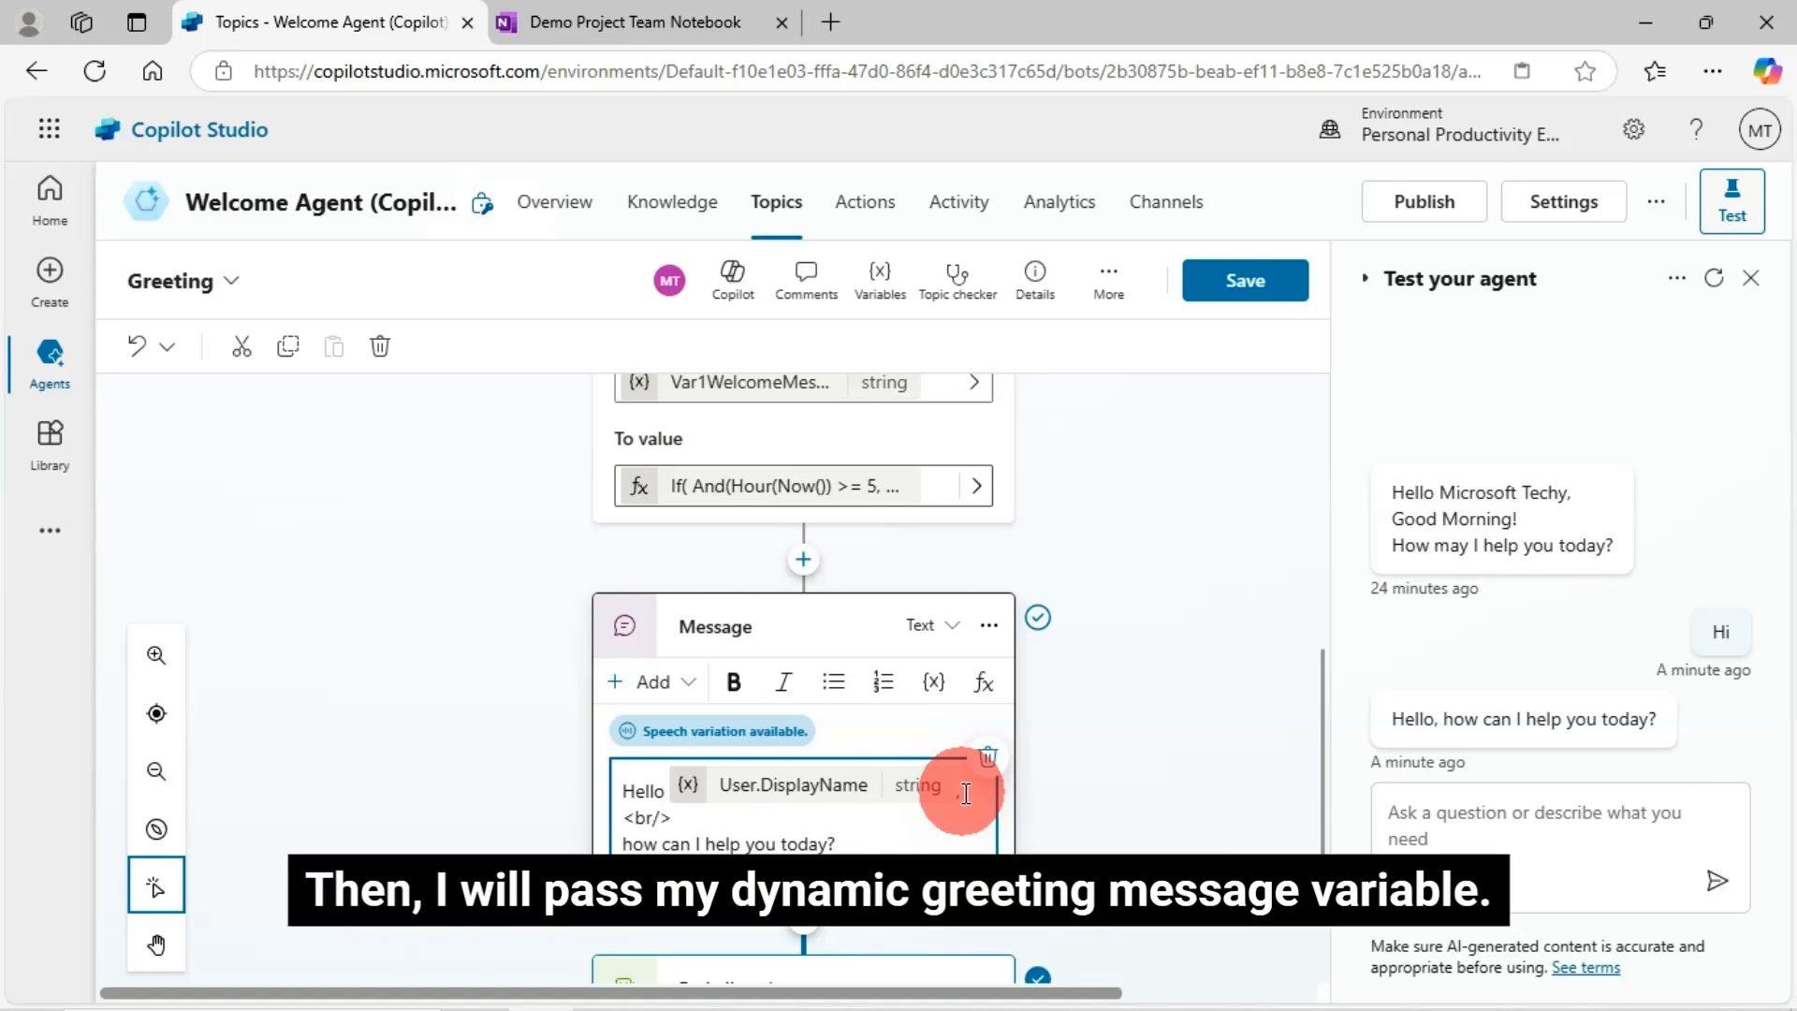
{"action": "type", "text": "<br/>"}
{"action": "key", "text": "Return"}
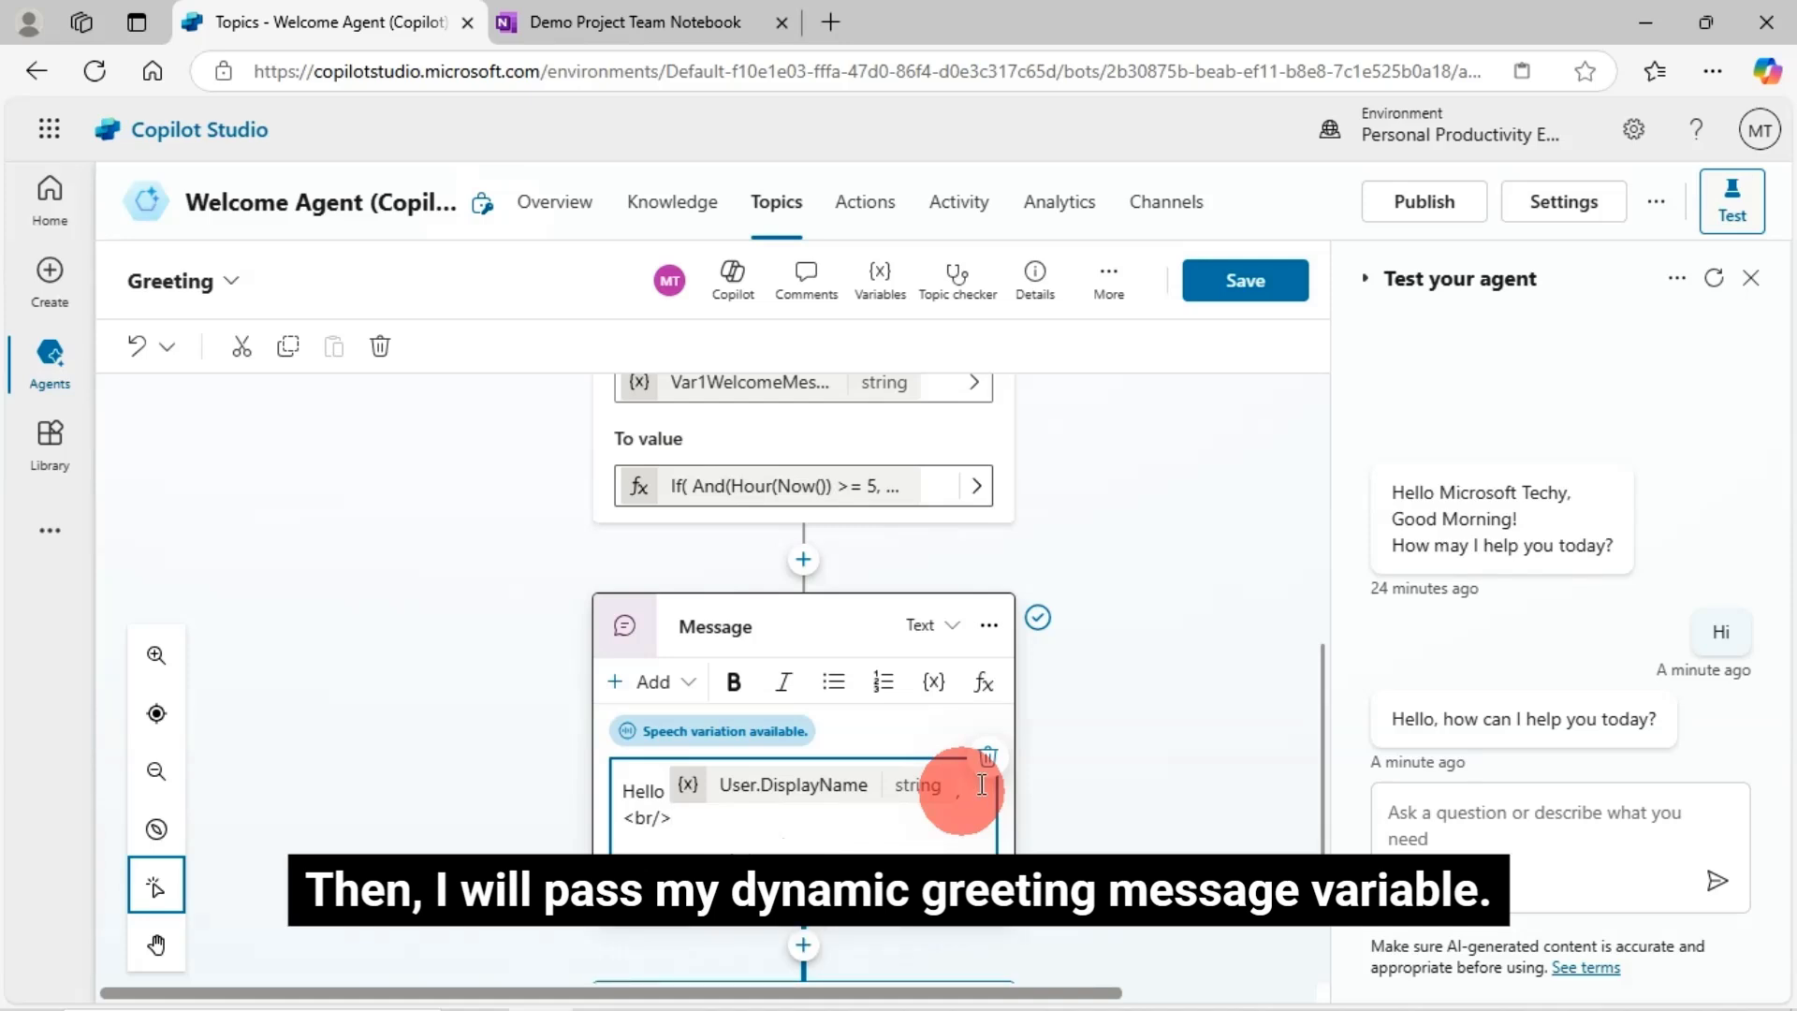
{"action": "left_click", "coordinate": [936, 681]}
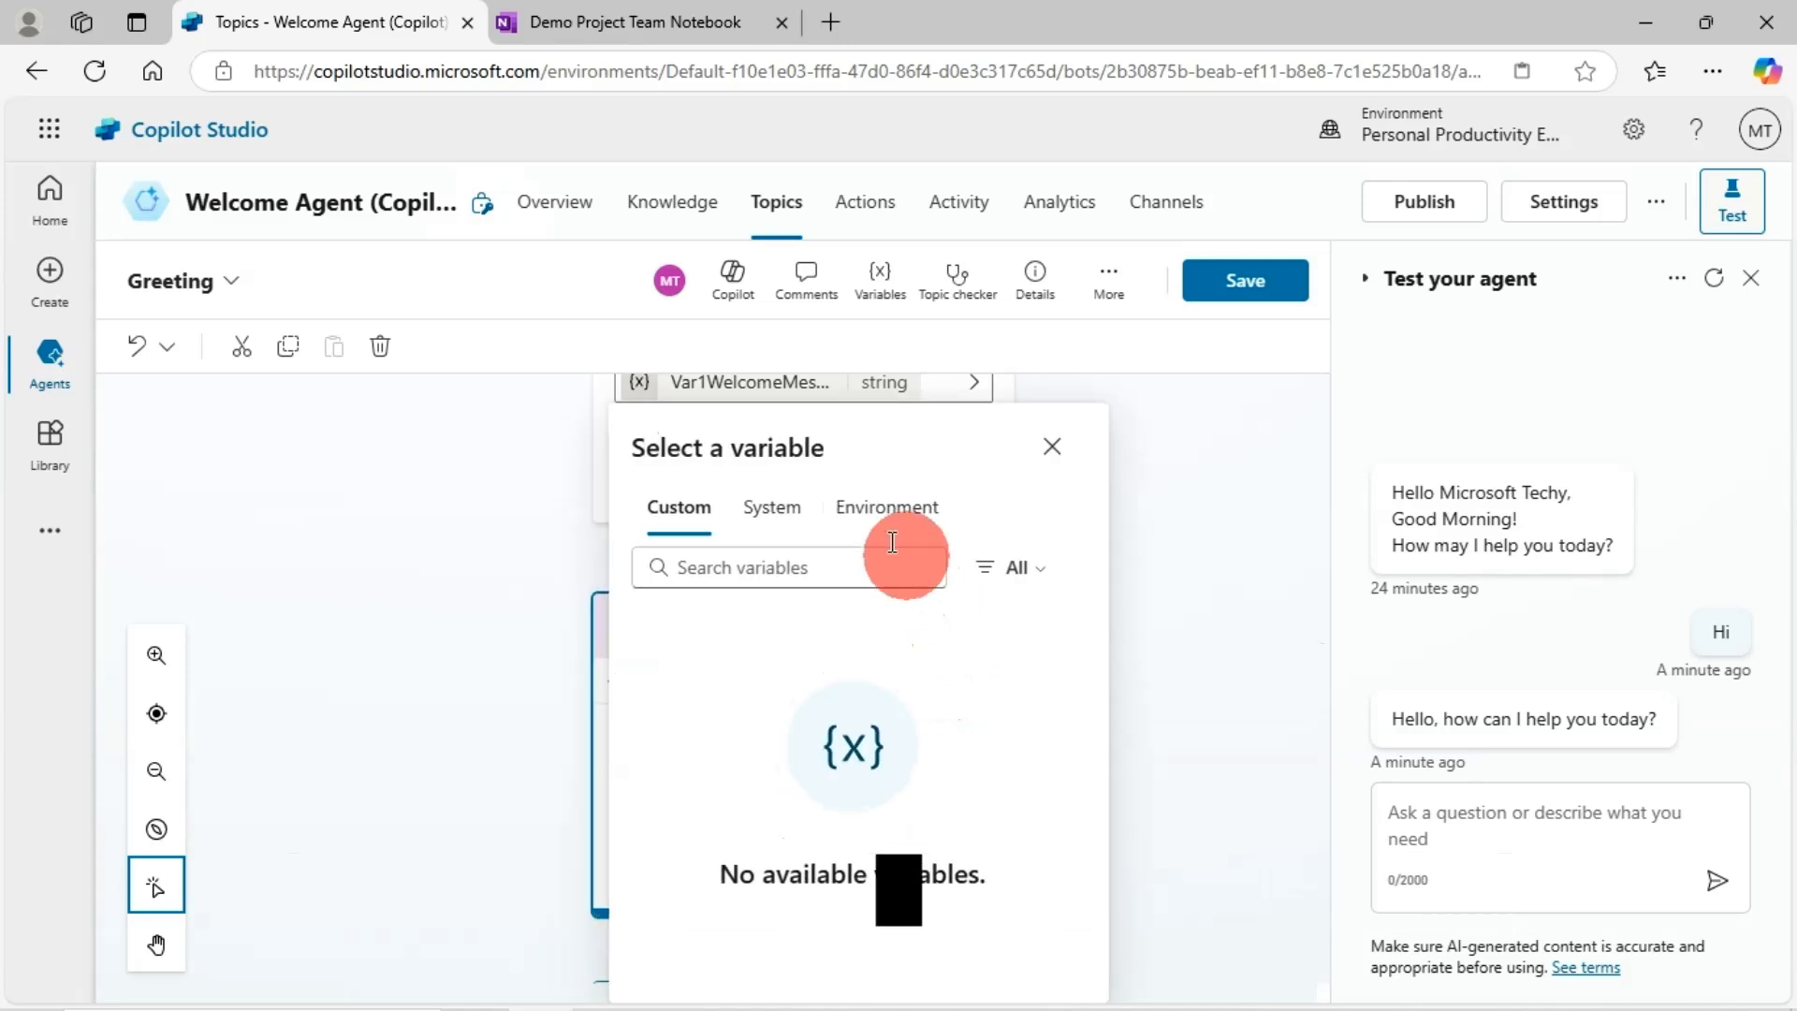
{"action": "left_click", "coordinate": [1051, 447]}
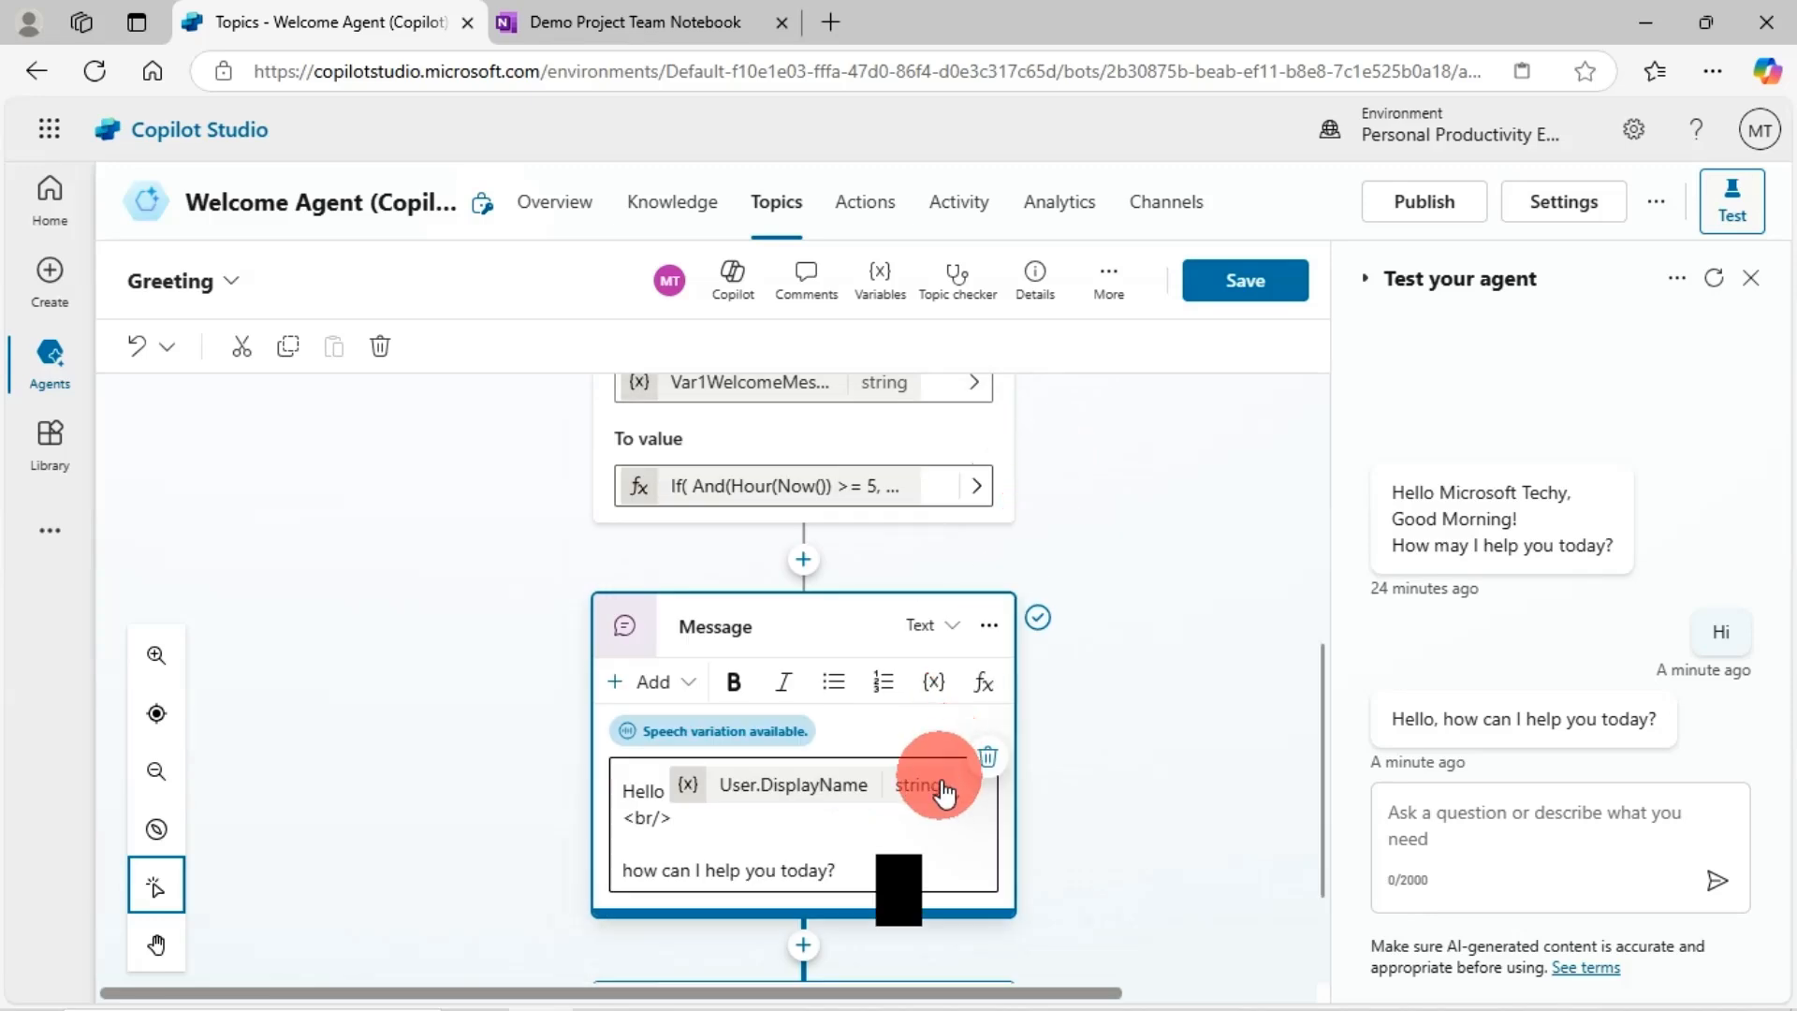
{"action": "left_click", "coordinate": [1257, 285]}
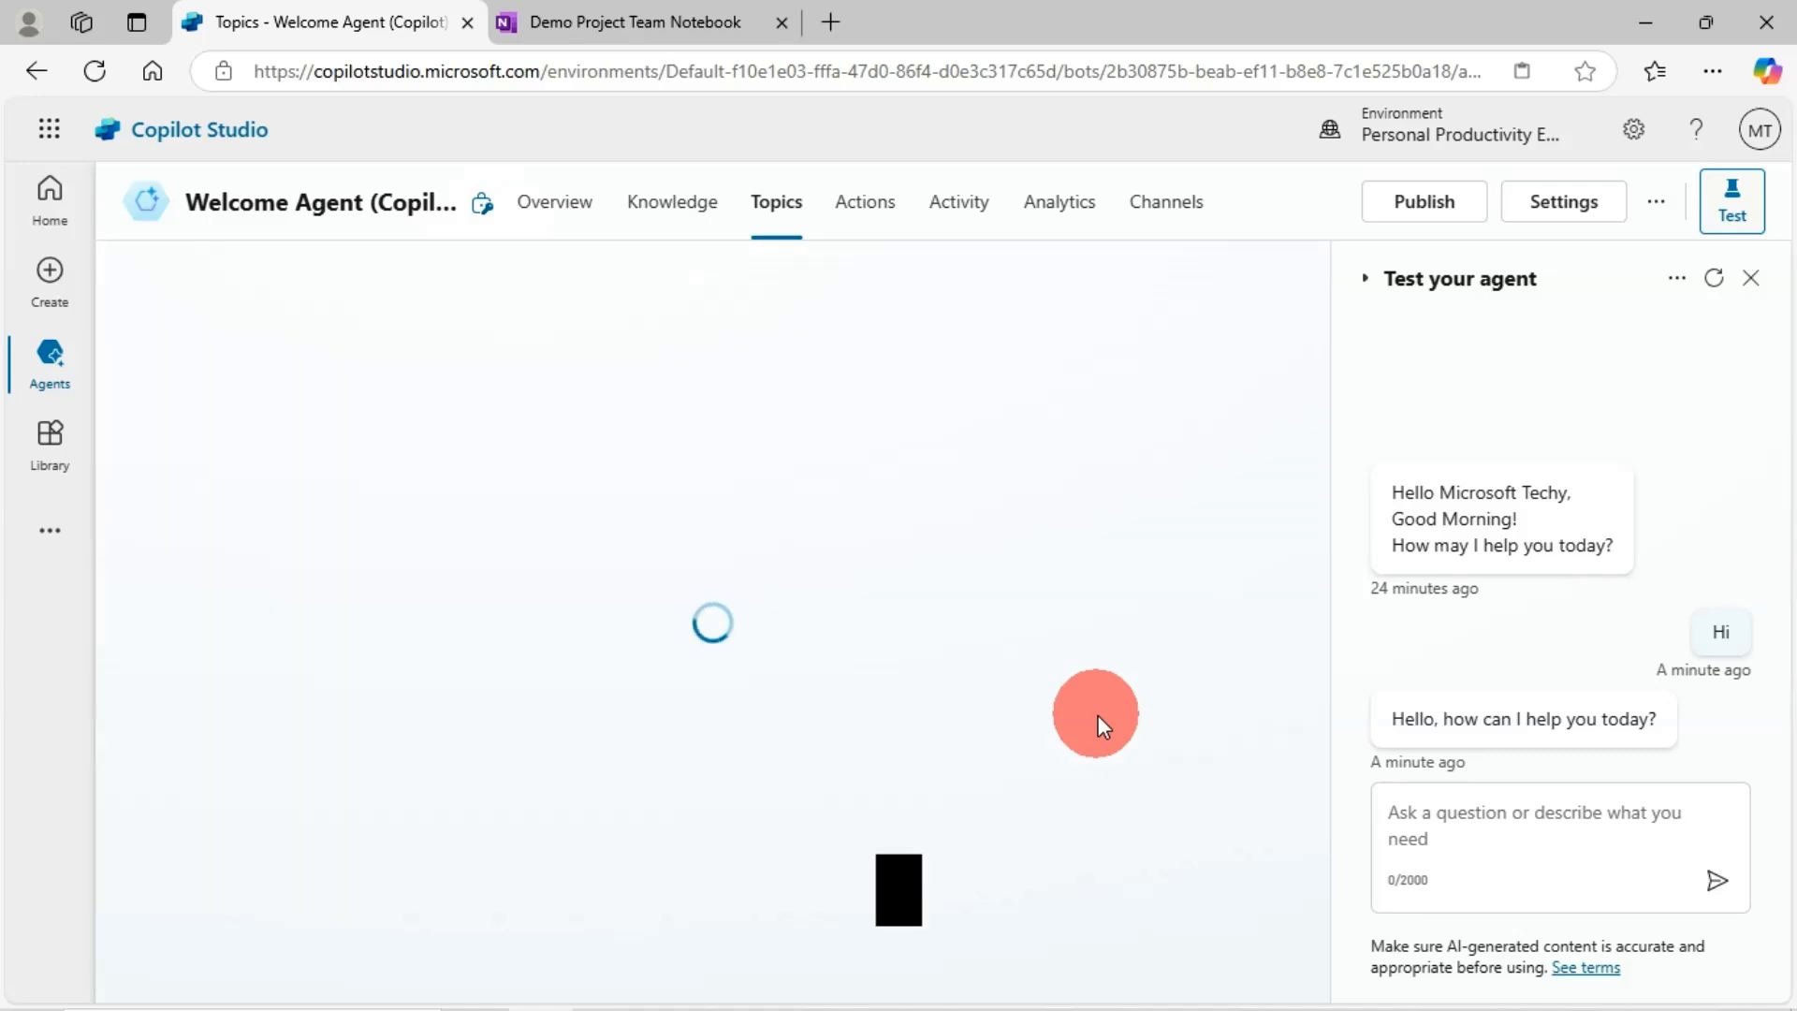
- Insert Var1WelcomeMessage on a new line below the display name, deleting the broken plain-text reference
{"action": "scroll", "coordinate": [1034, 682], "scroll_direction": "down", "scroll_amount": 1}
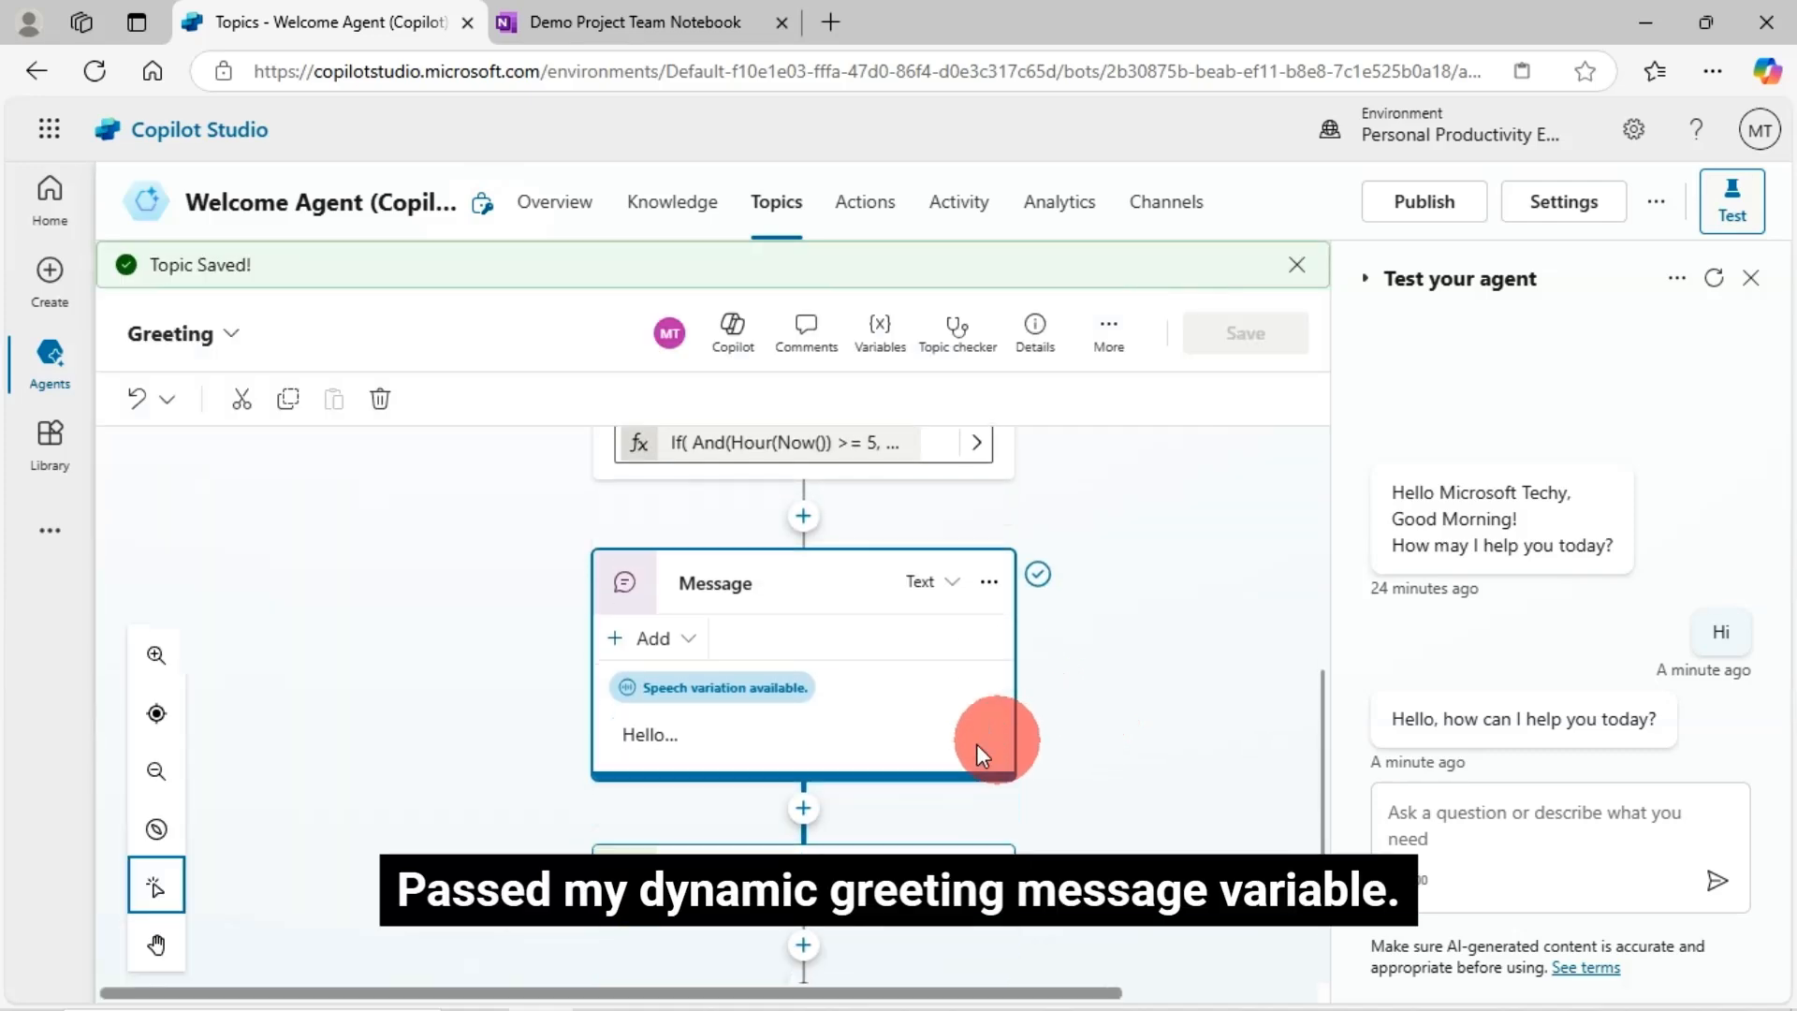
{"action": "left_click", "coordinate": [662, 734]}
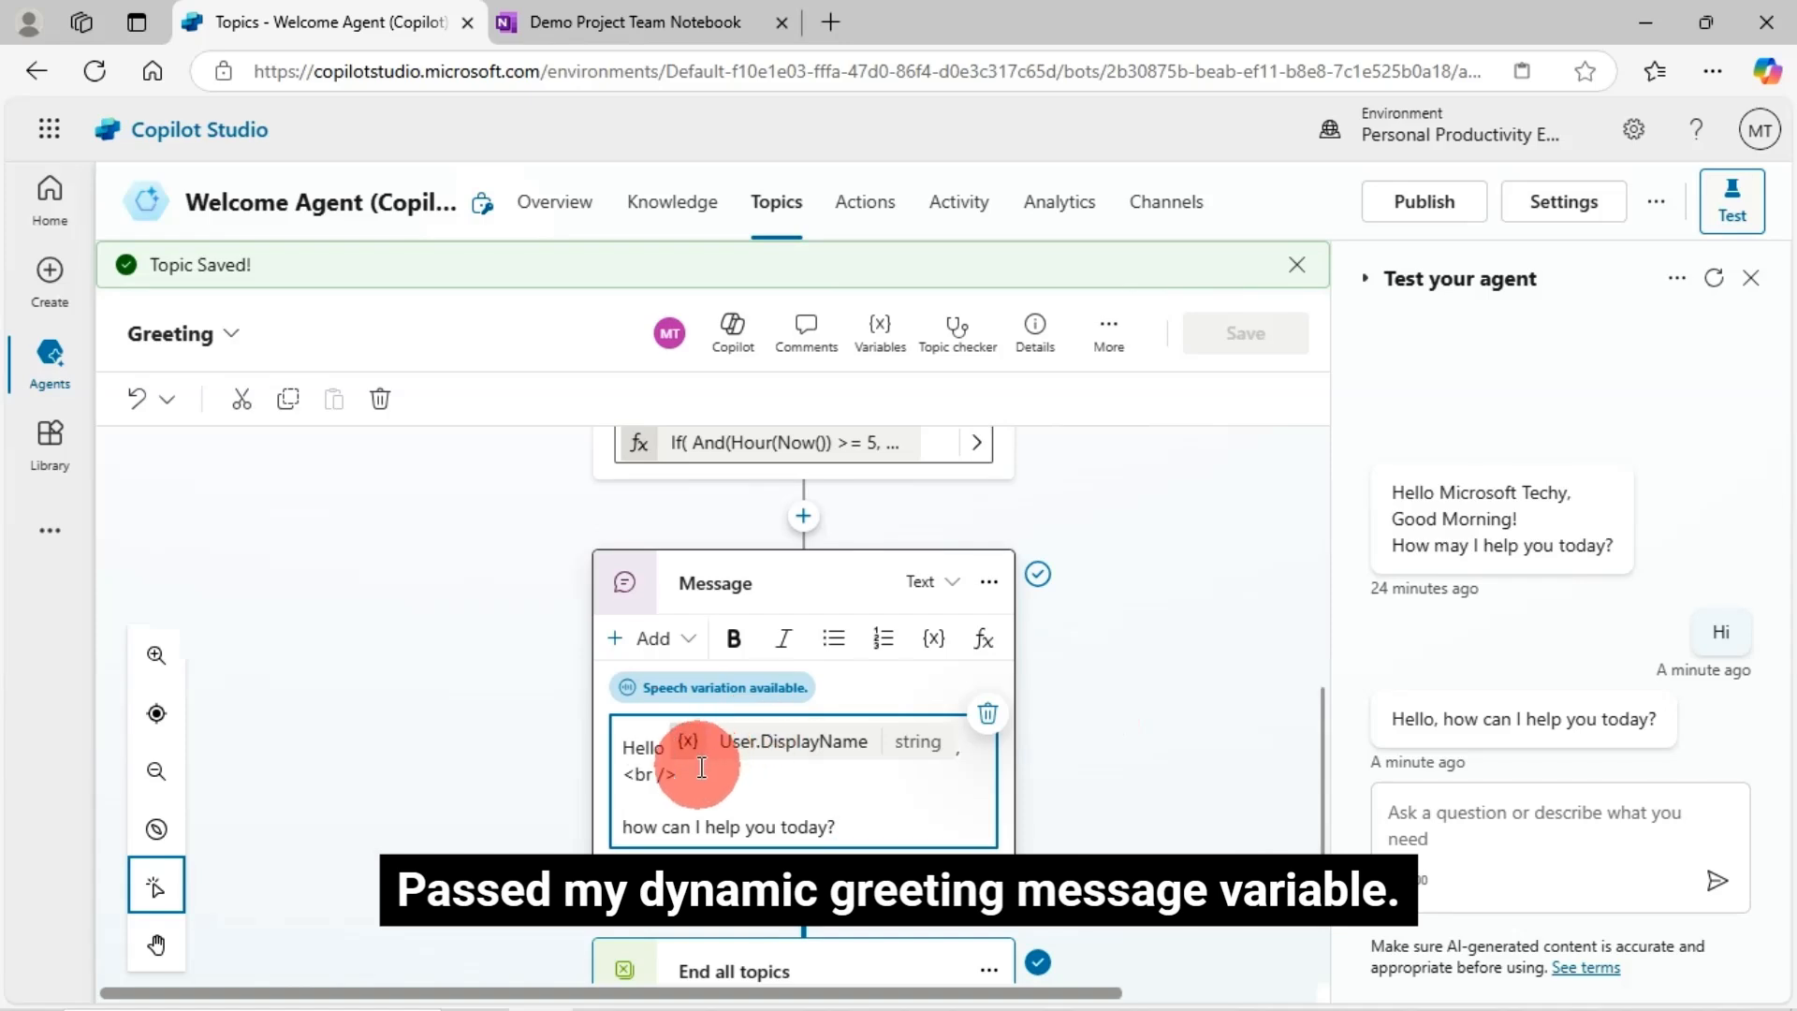
{"action": "key", "text": "Return"}
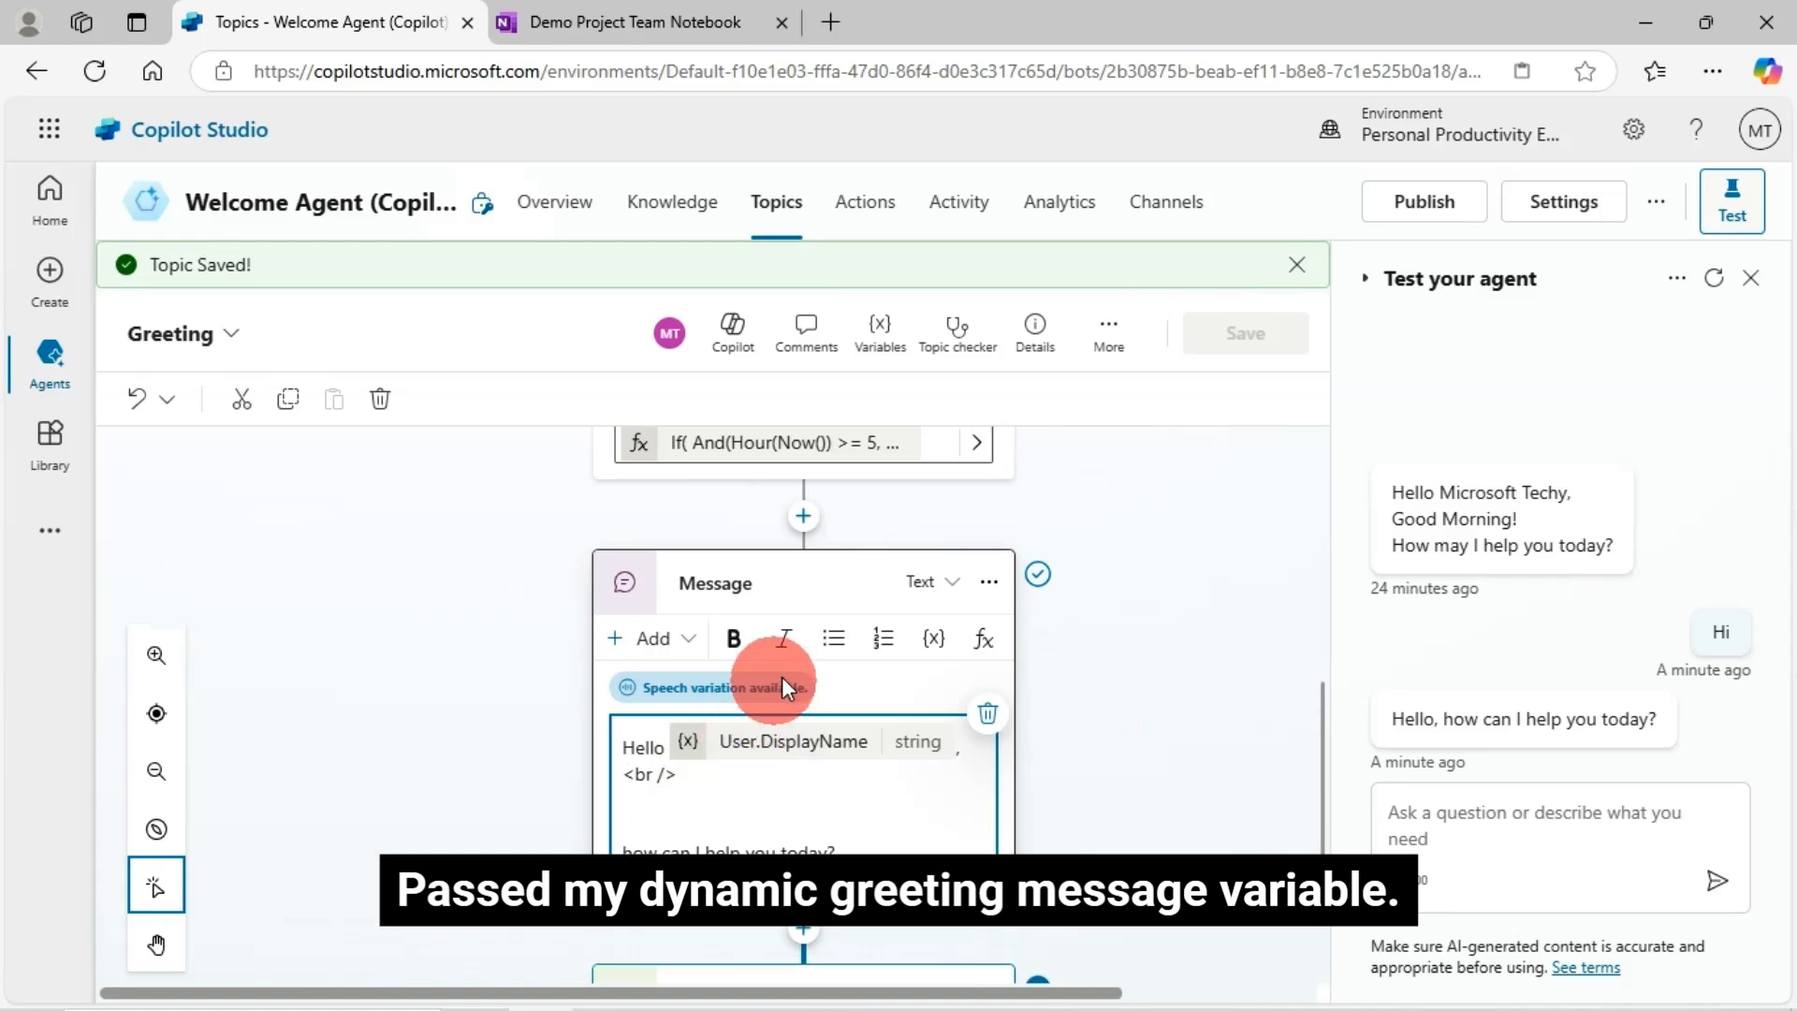
{"action": "left_click", "coordinate": [936, 640]}
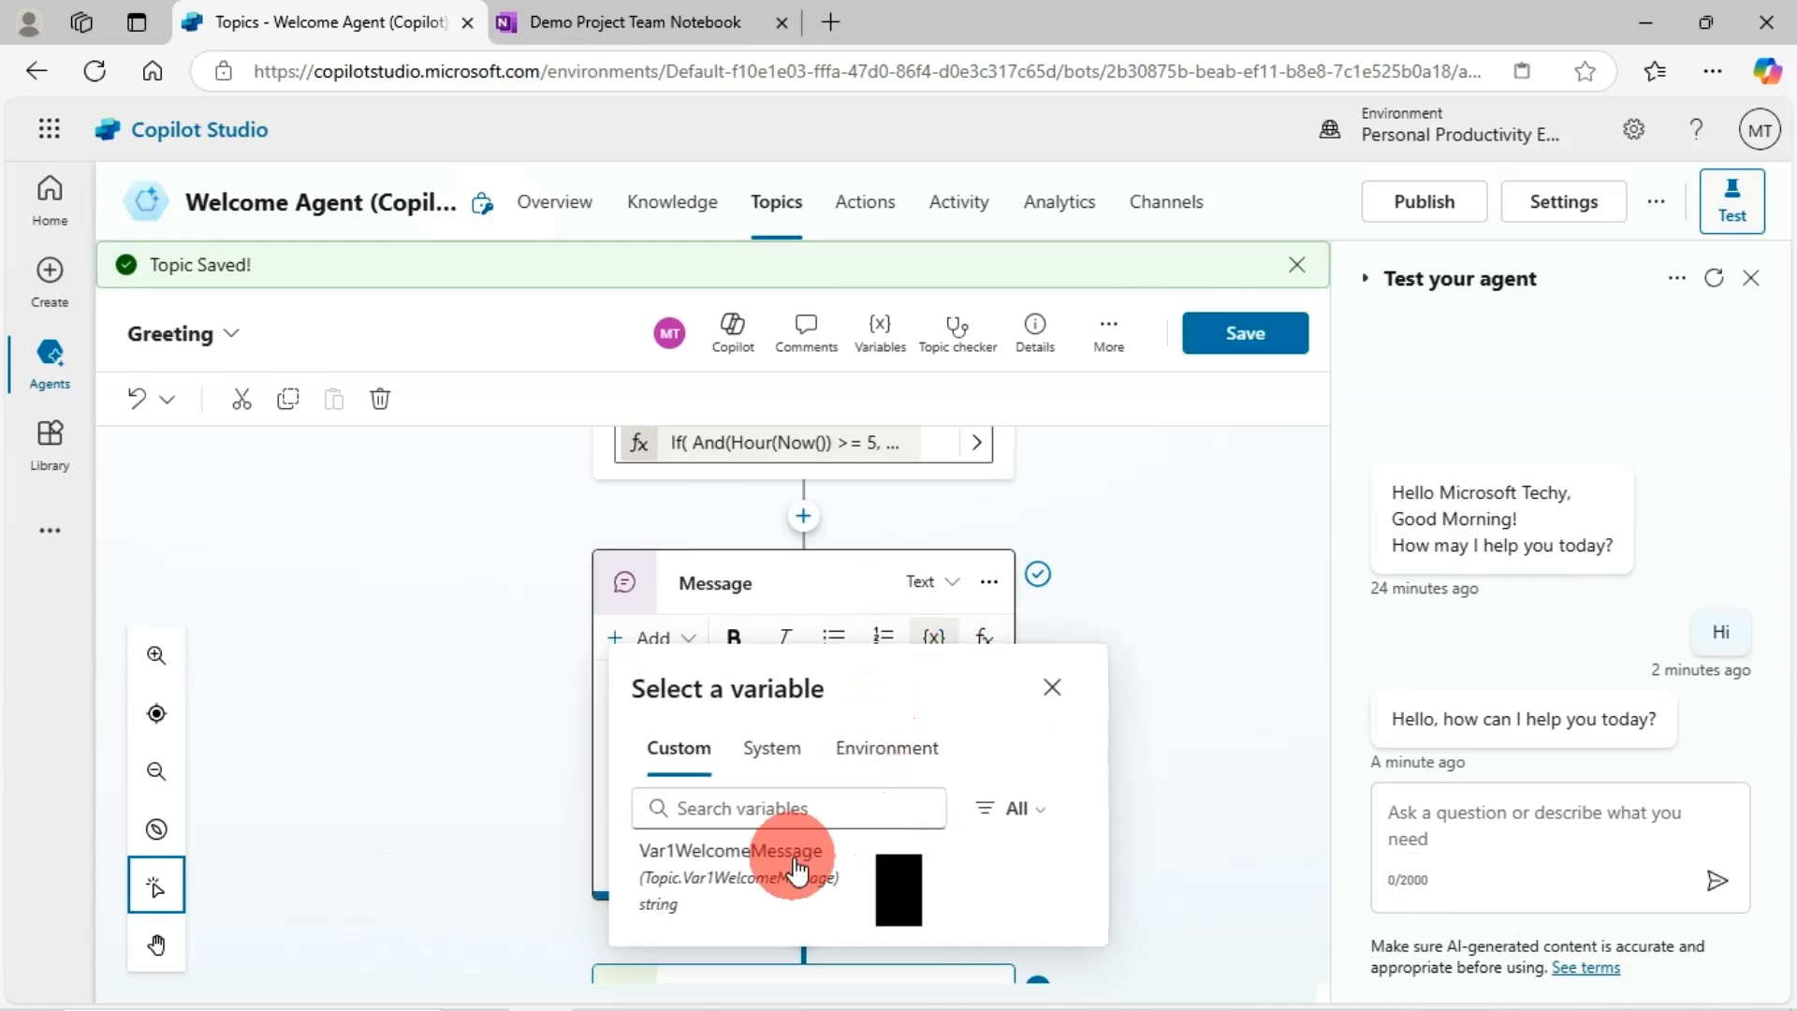
{"action": "left_click", "coordinate": [734, 872]}
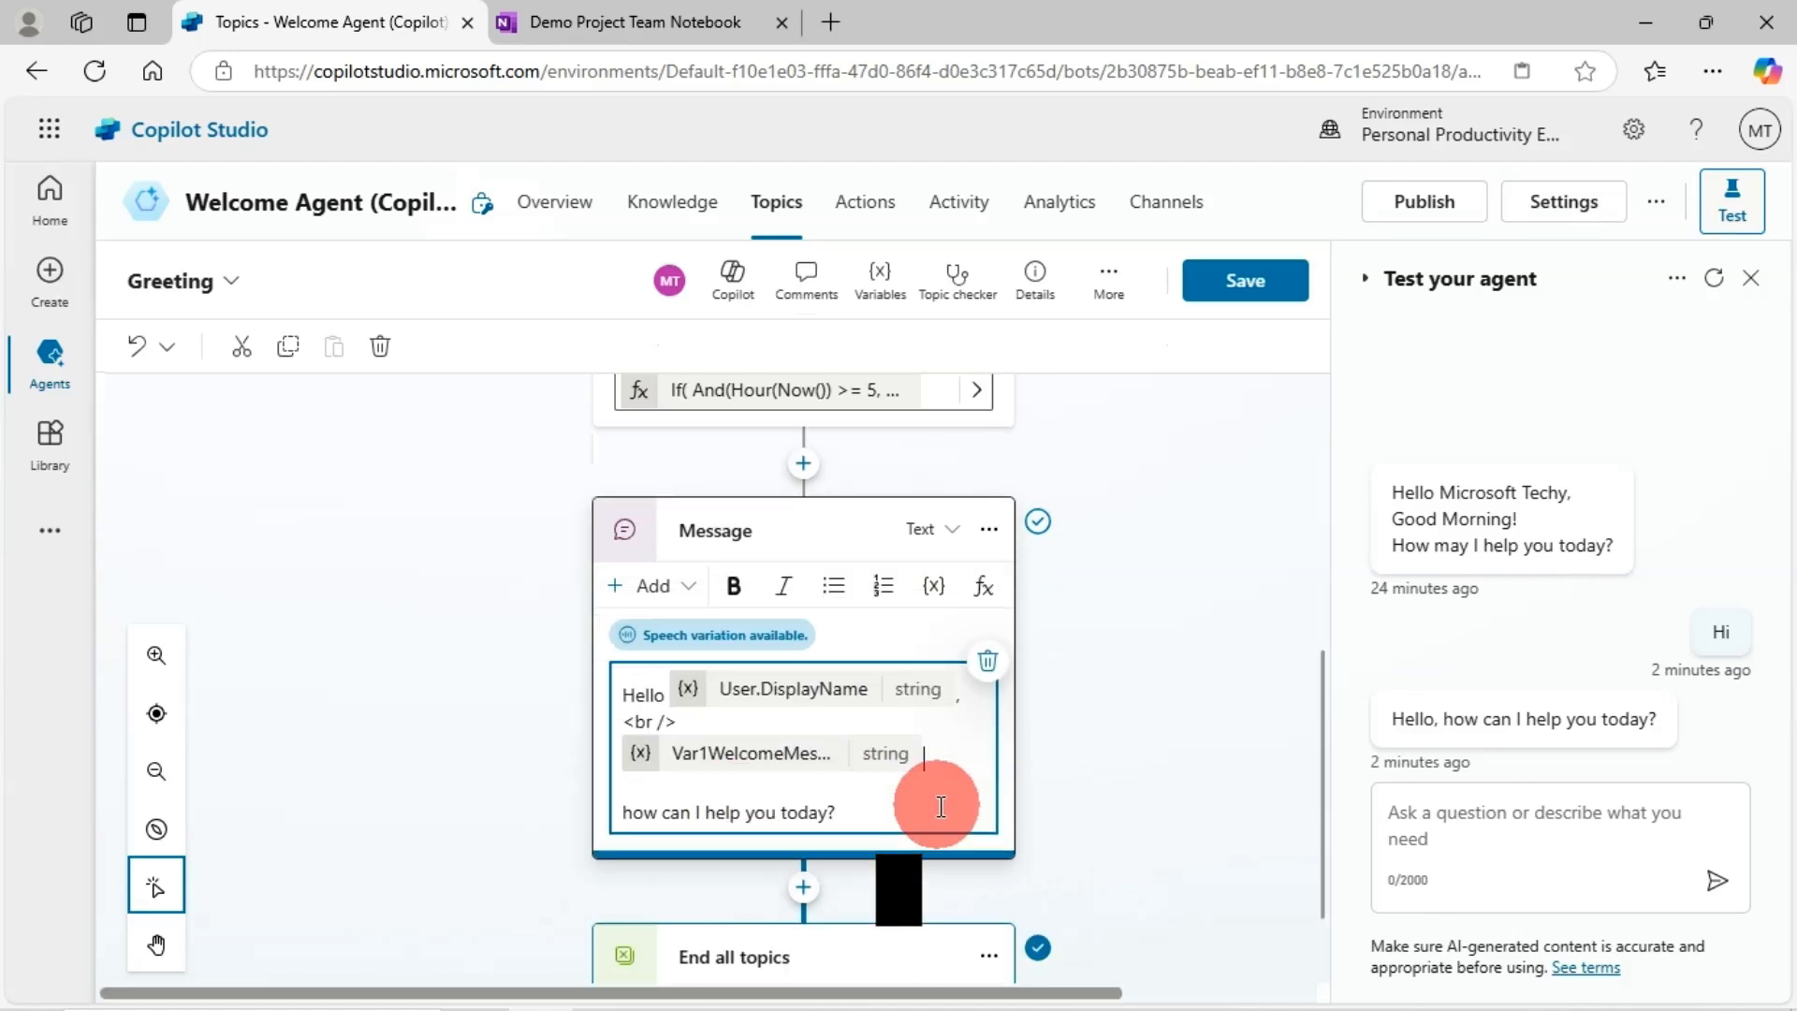
{"action": "type", "text": "!"}
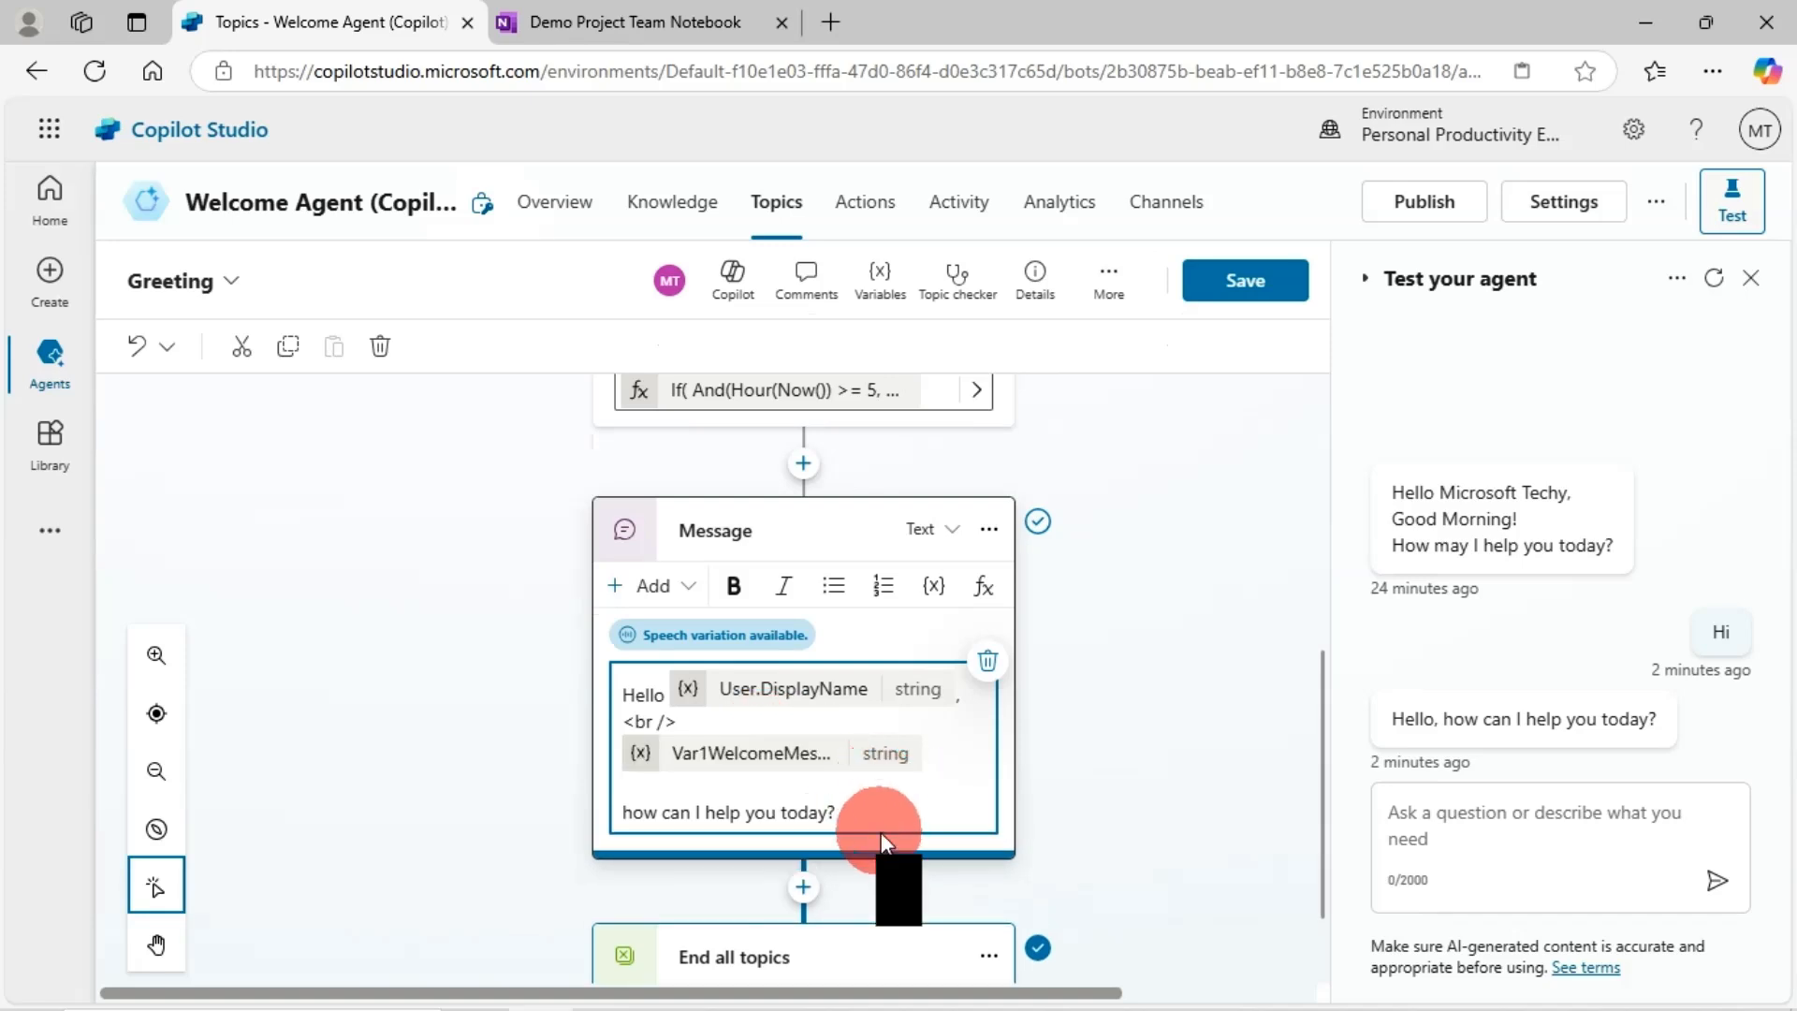
{"action": "key", "text": "BackSpace"}
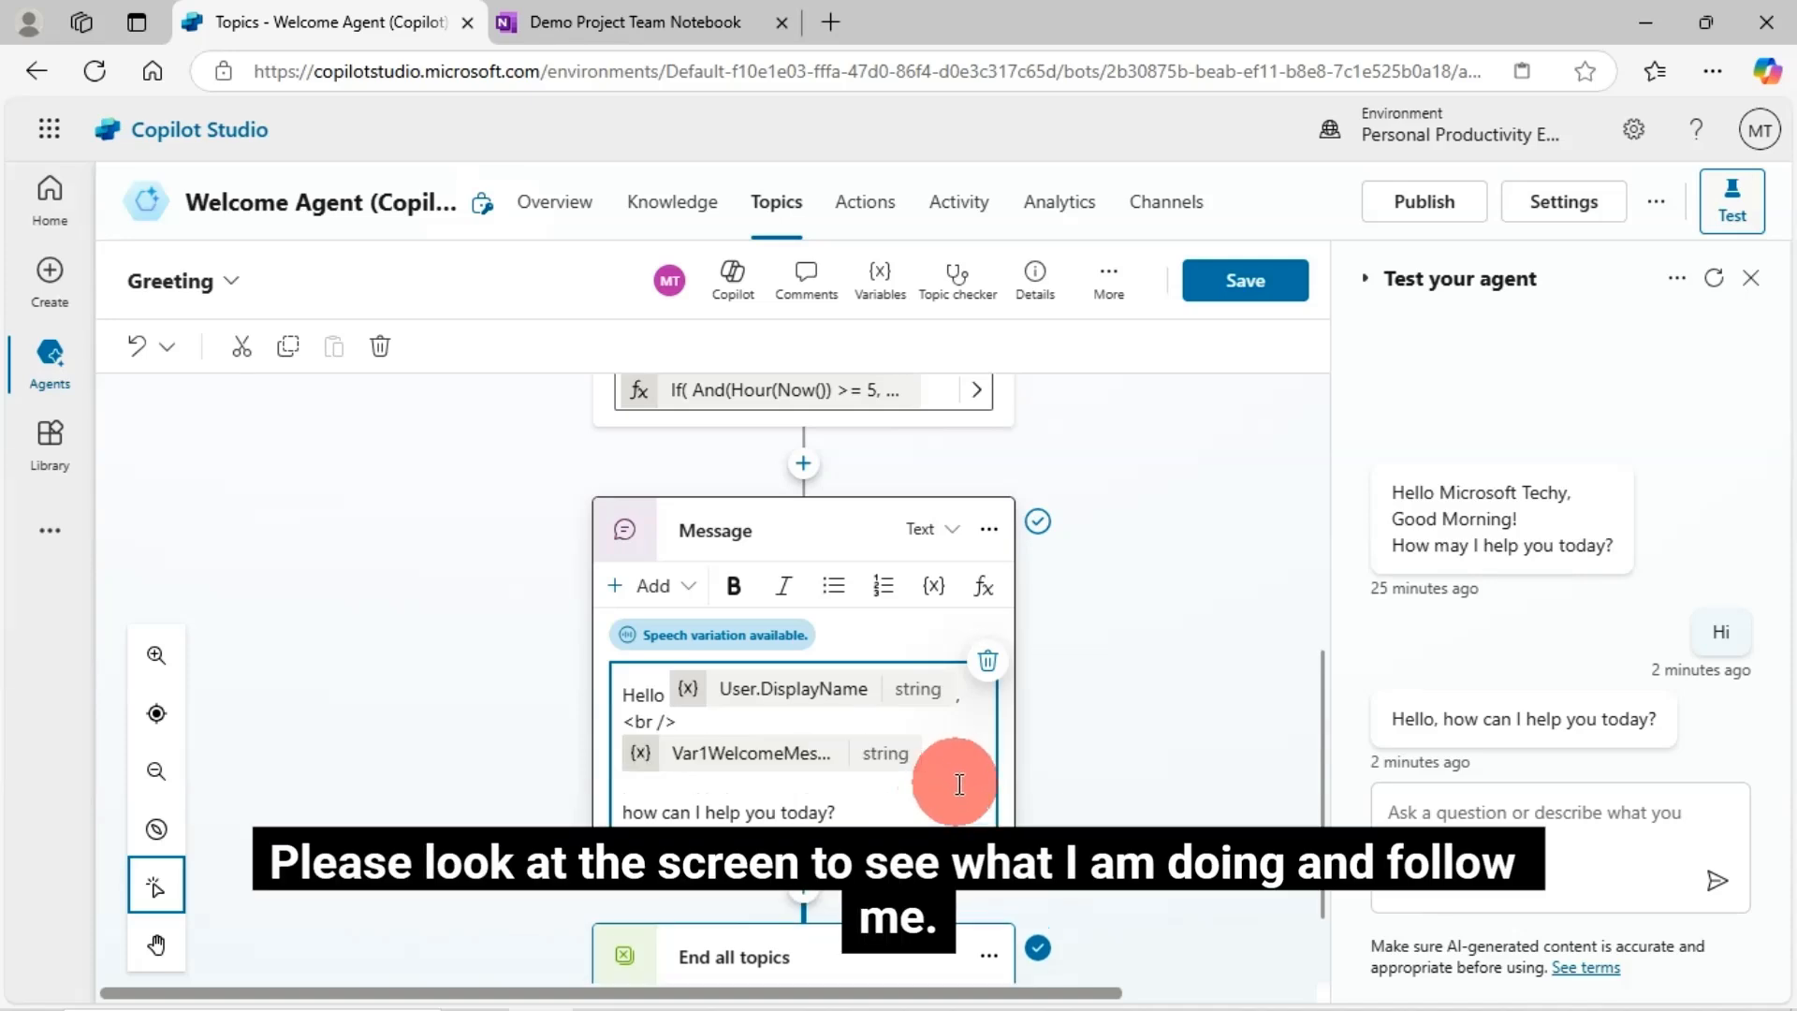
{"action": "key", "text": "Return"}
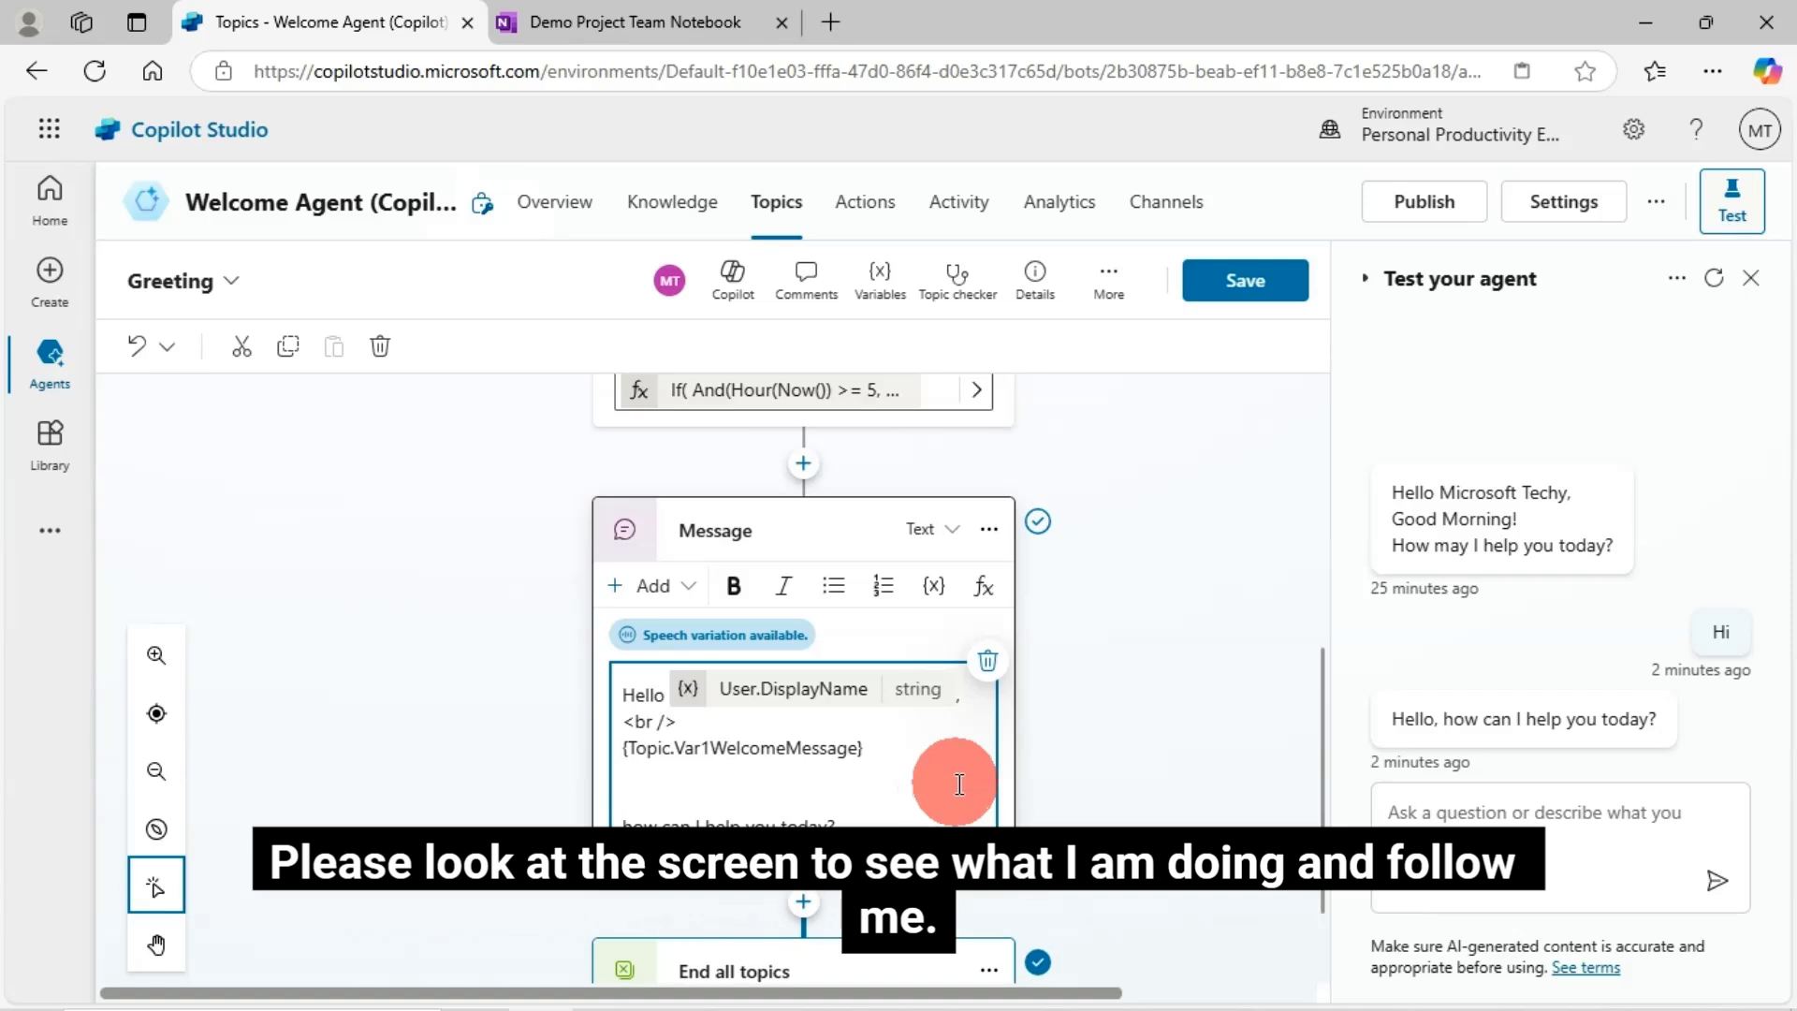
{"action": "left_click_drag", "start_coordinate": [897, 757], "coordinate": [627, 751]}
{"action": "key", "text": "BackSpace"}
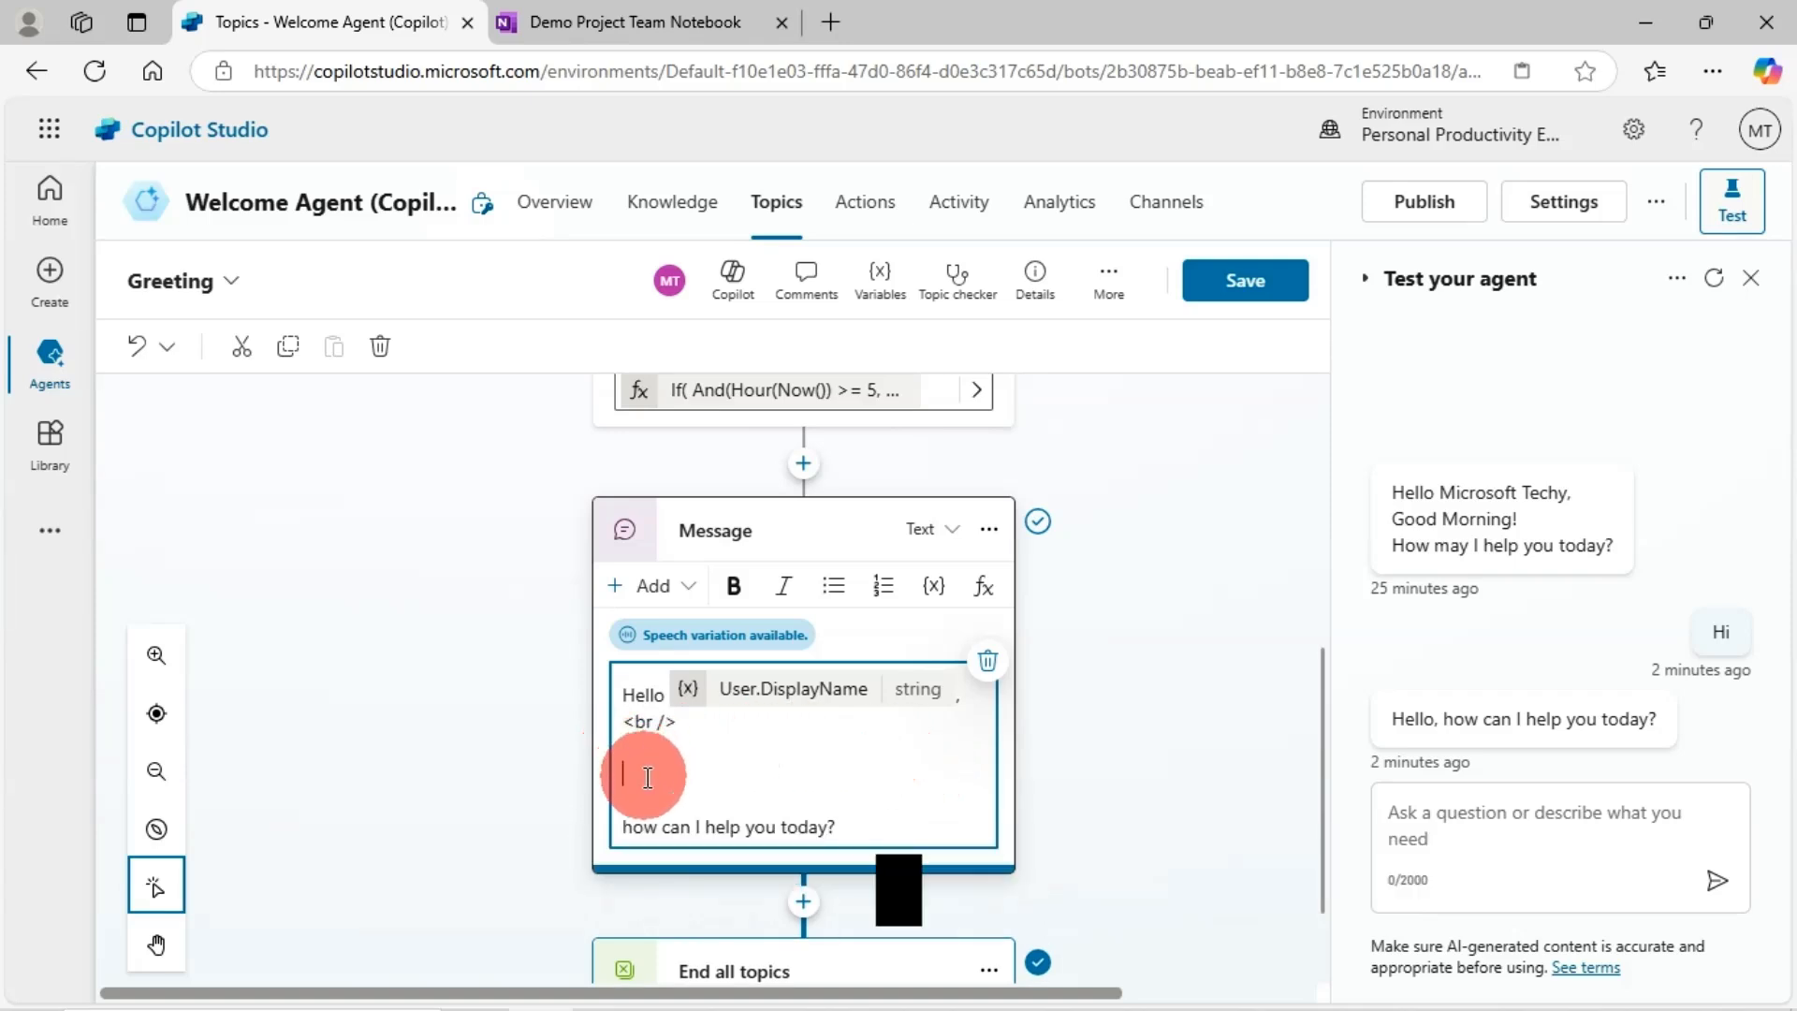
- Re-insert Var1WelcomeMessage followed by a new line, remove the extra blank line, and save
{"action": "left_click", "coordinate": [931, 586]}
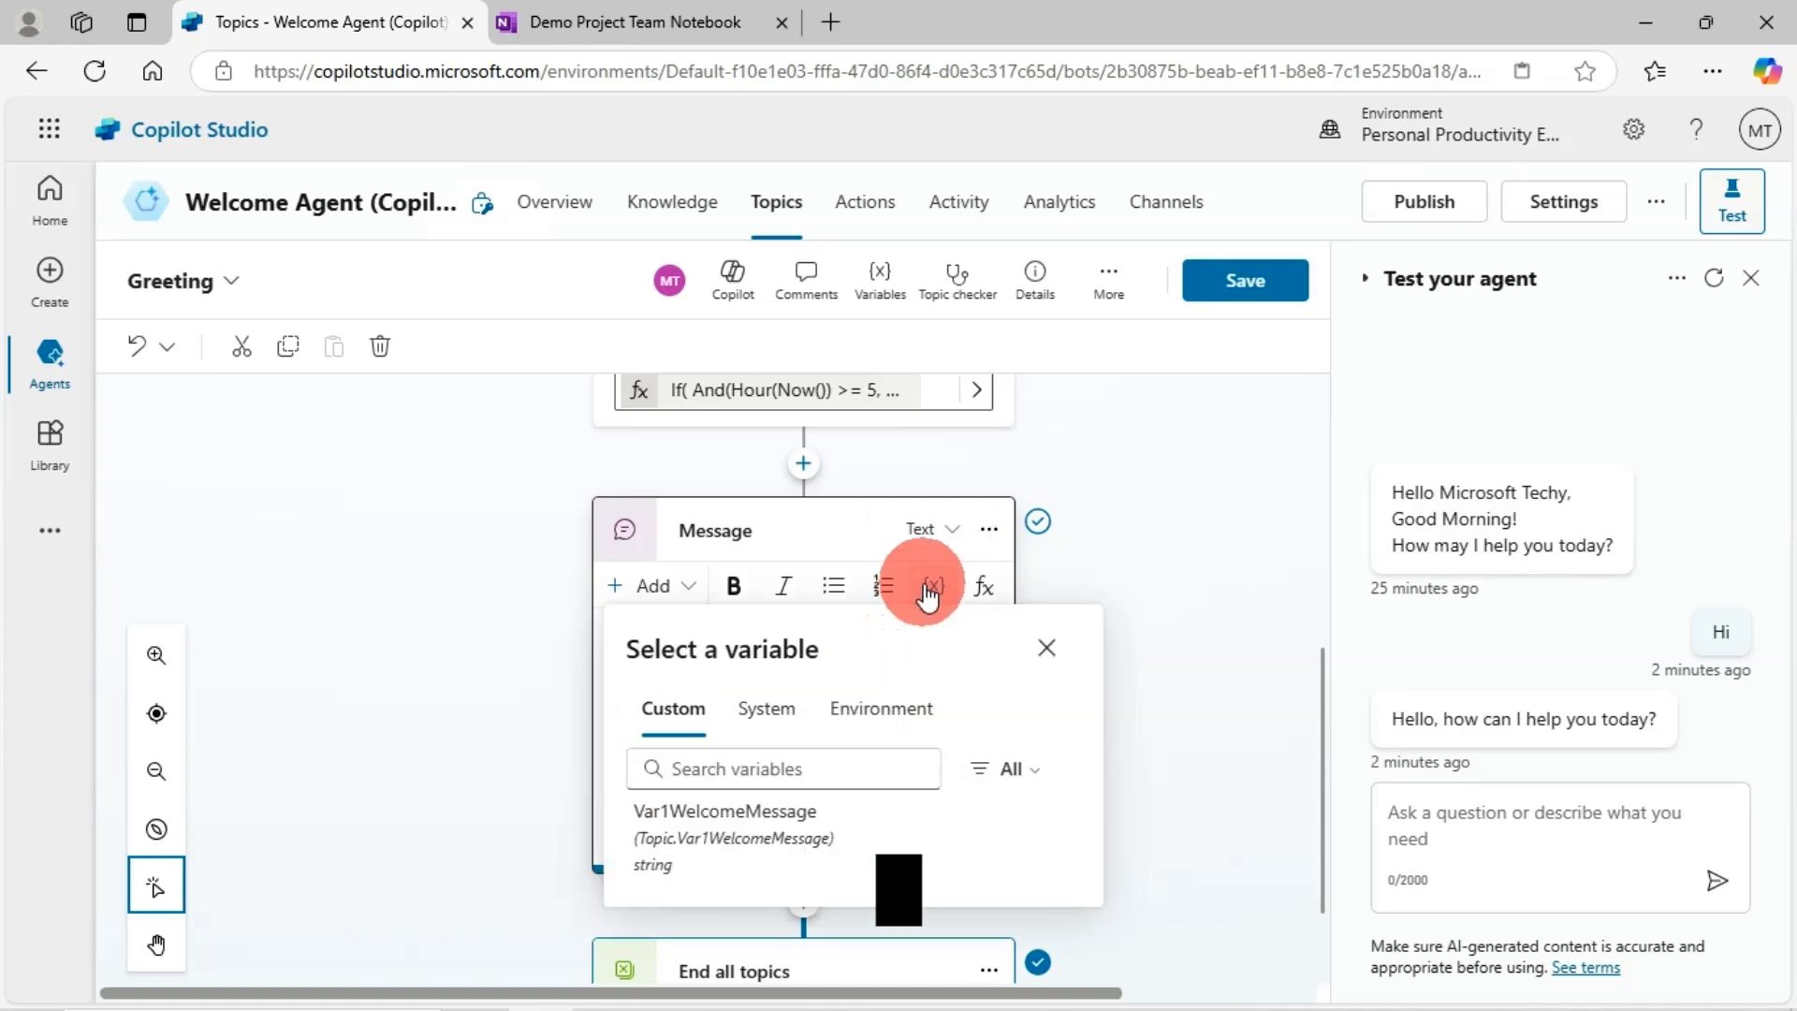
{"action": "left_click", "coordinate": [725, 839]}
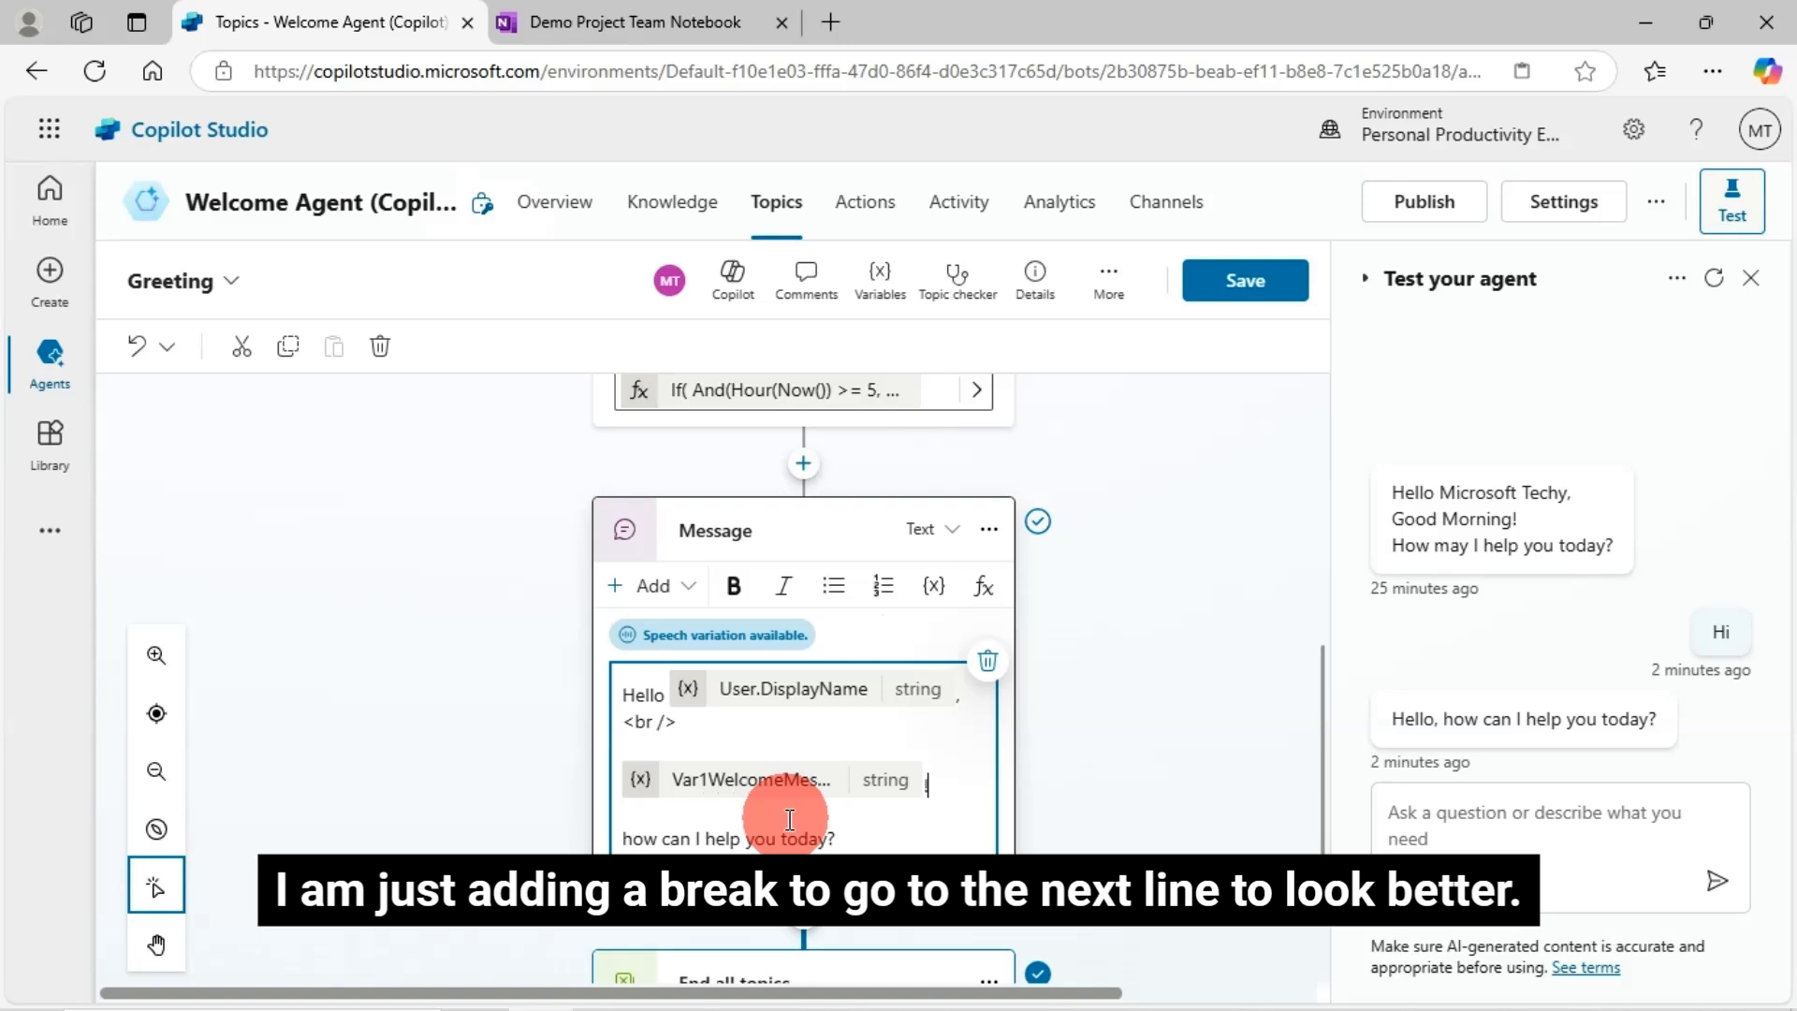
{"action": "key", "text": "Return"}
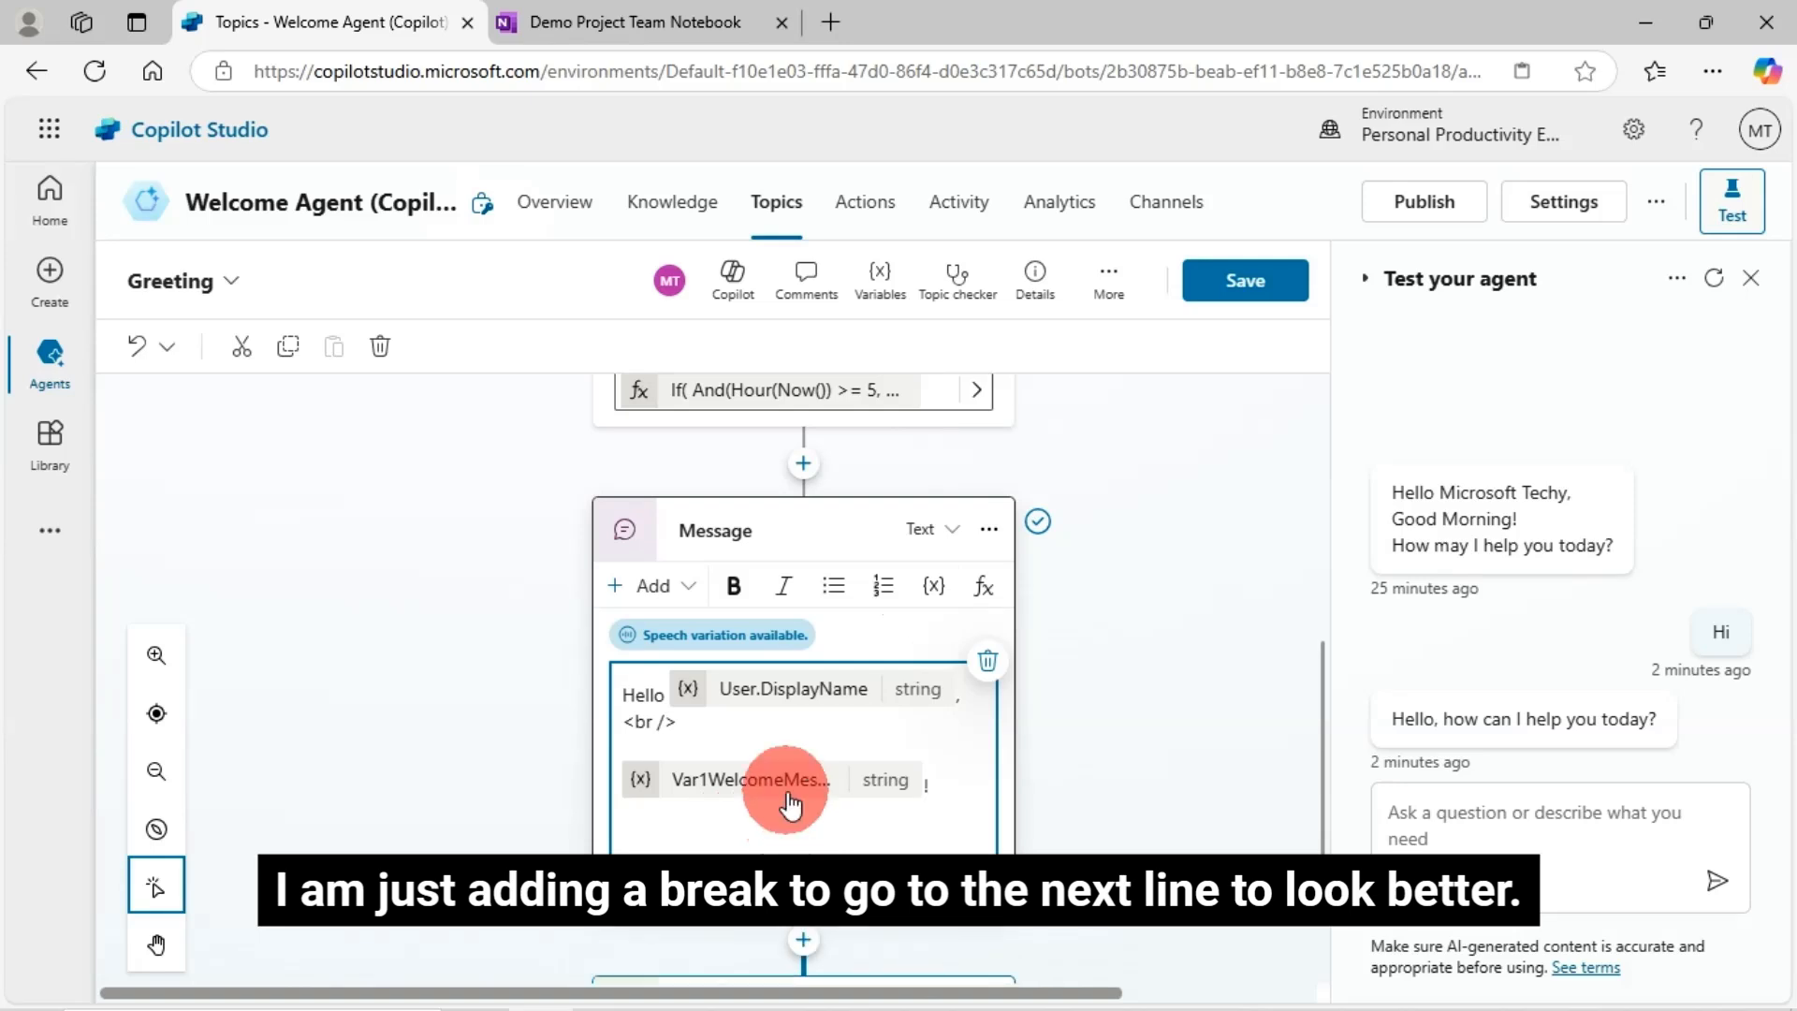
{"action": "left_click_drag", "start_coordinate": [678, 723], "coordinate": [634, 730]}
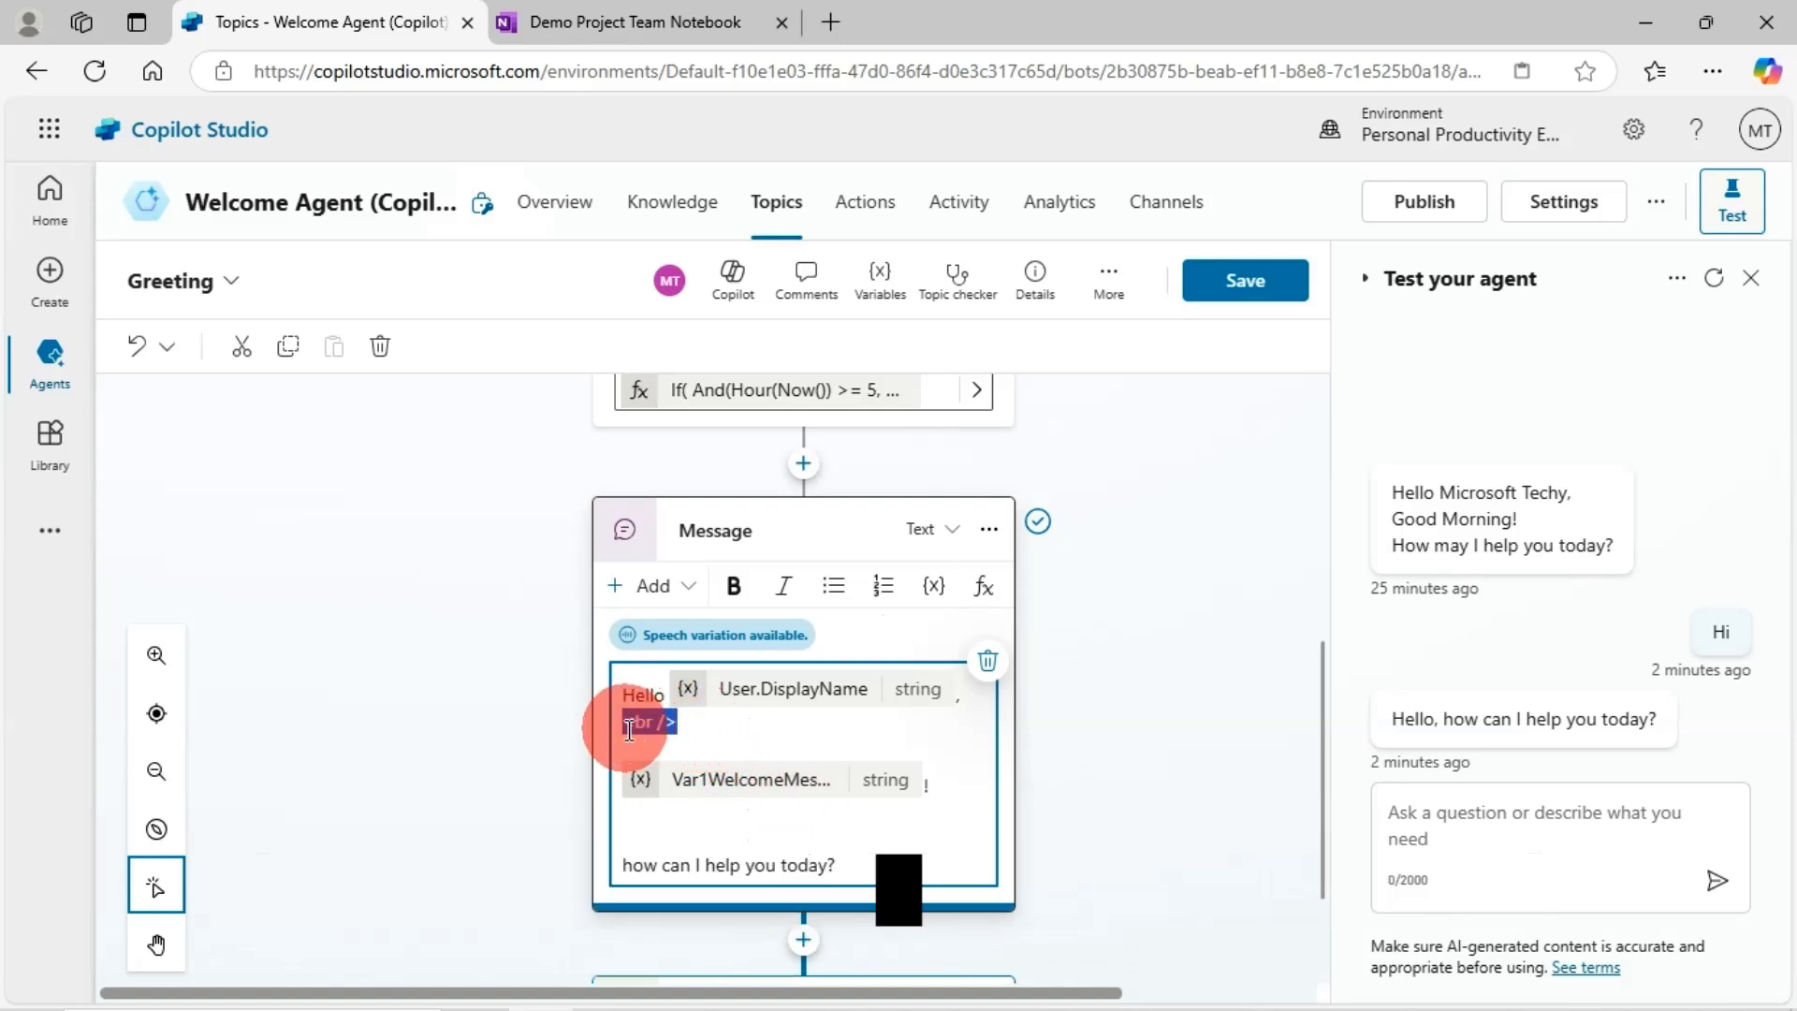
{"action": "left_click", "coordinate": [670, 816]}
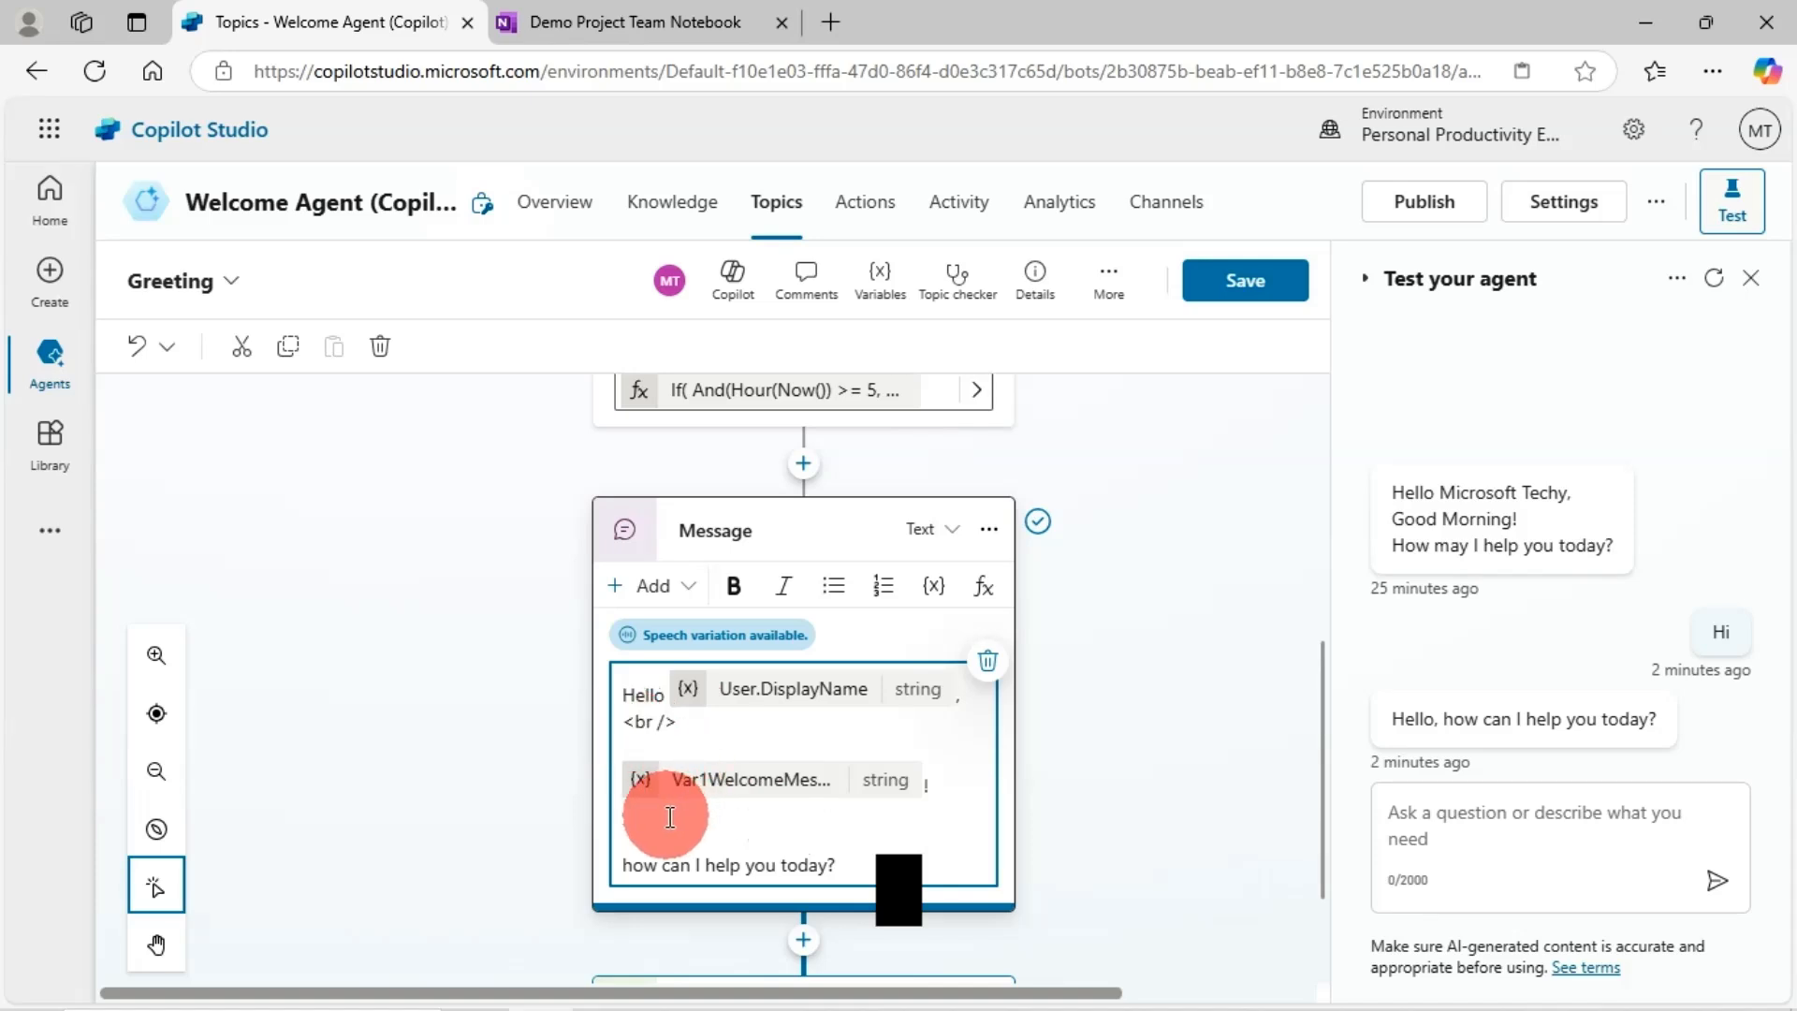
{"action": "key", "text": "Delete"}
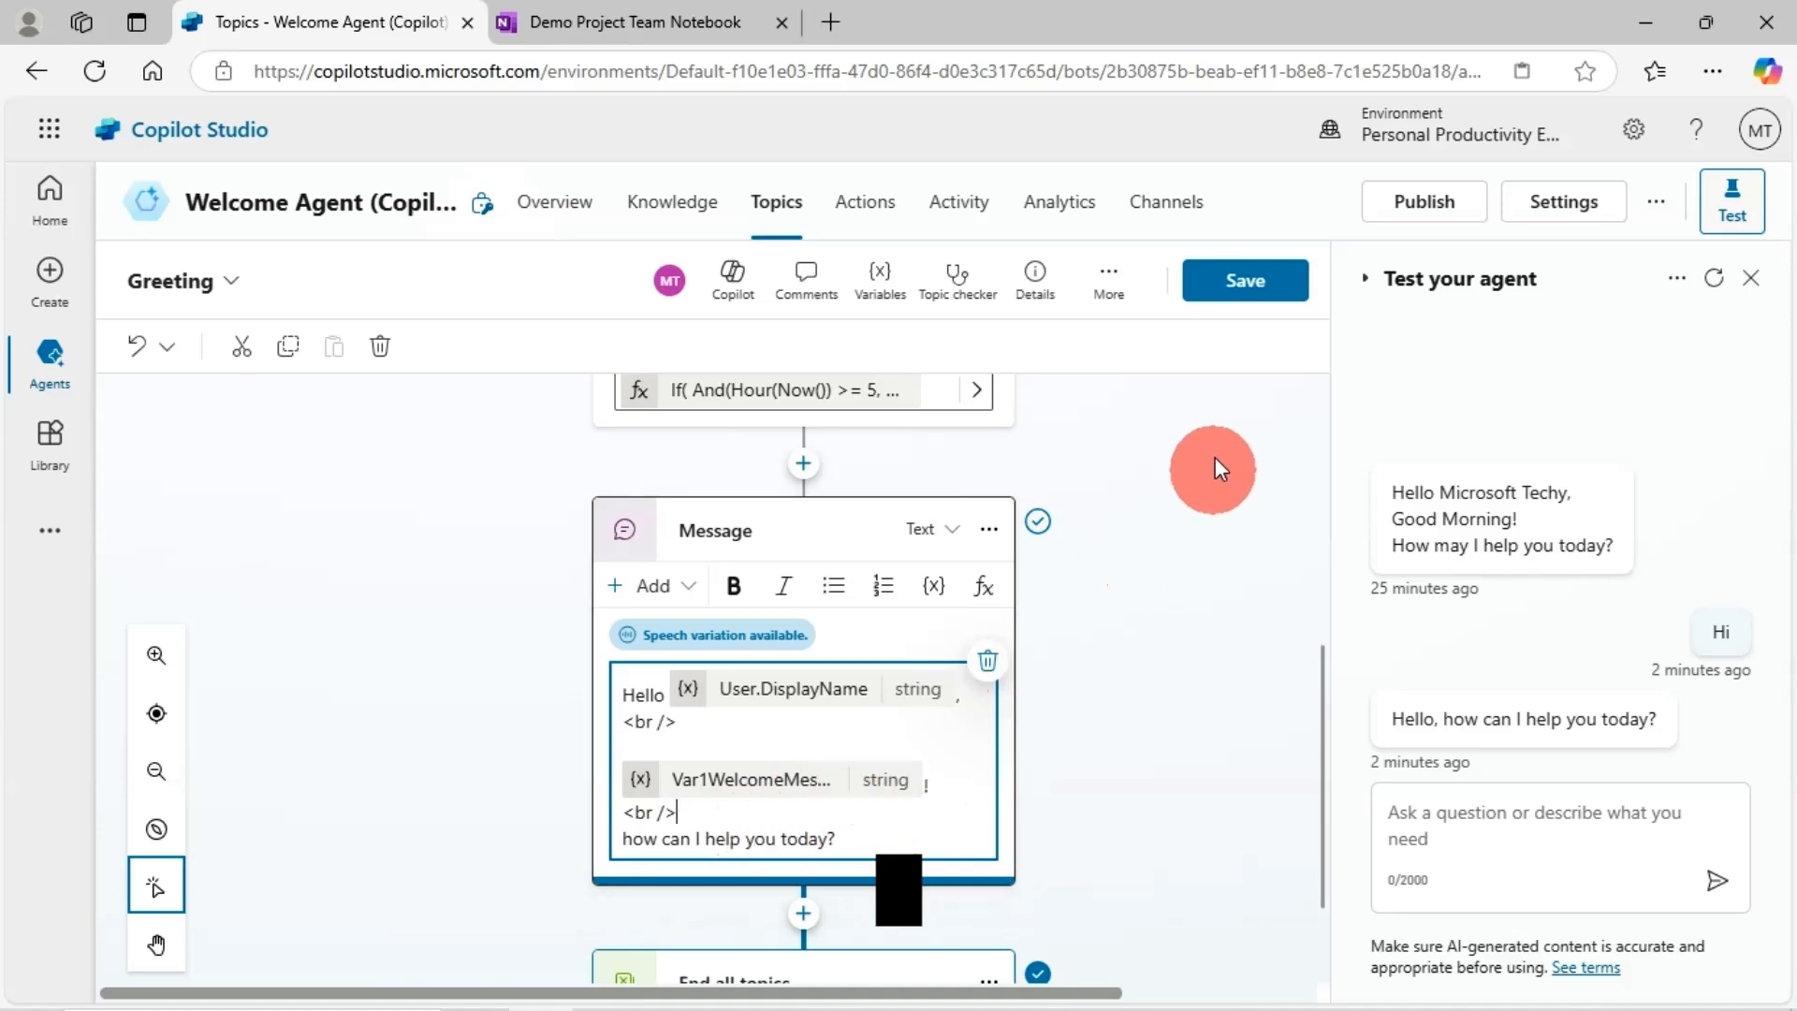
{"action": "left_click", "coordinate": [1244, 285]}
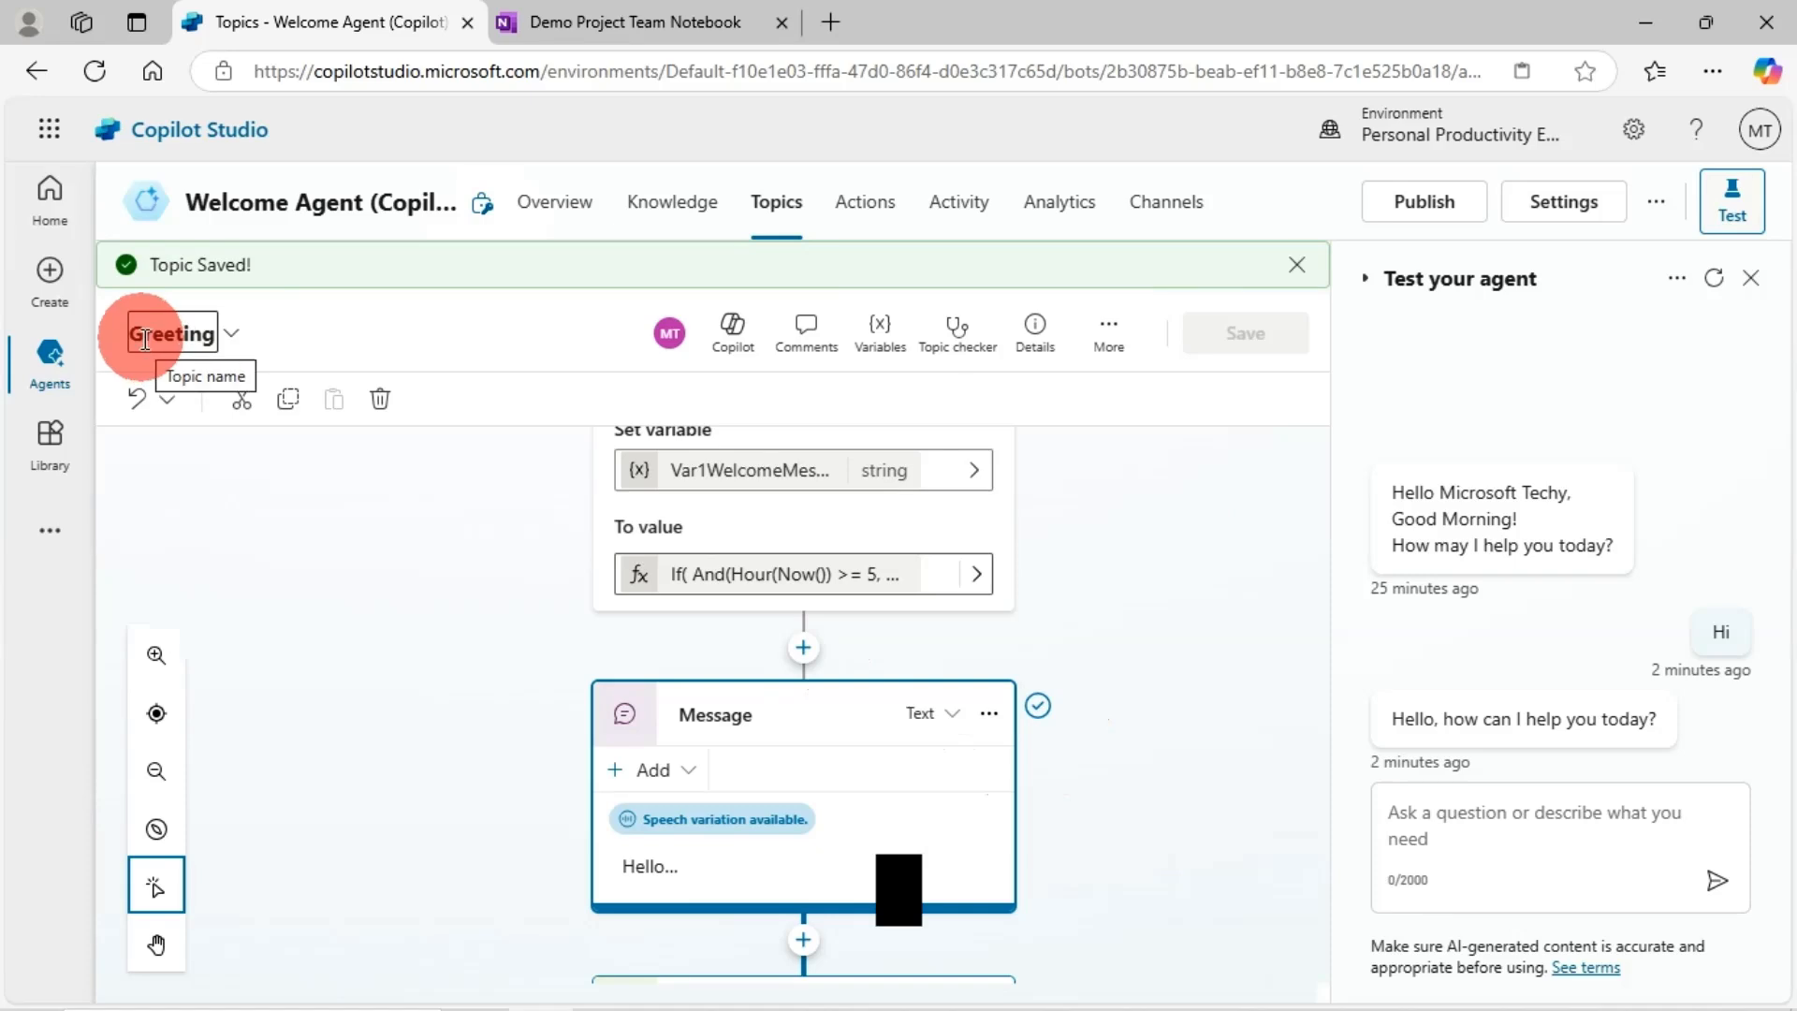
- Restart the test chat and send 'Hi', getting the display-name Good Afternoon greeting
{"action": "left_click", "coordinate": [1711, 281]}
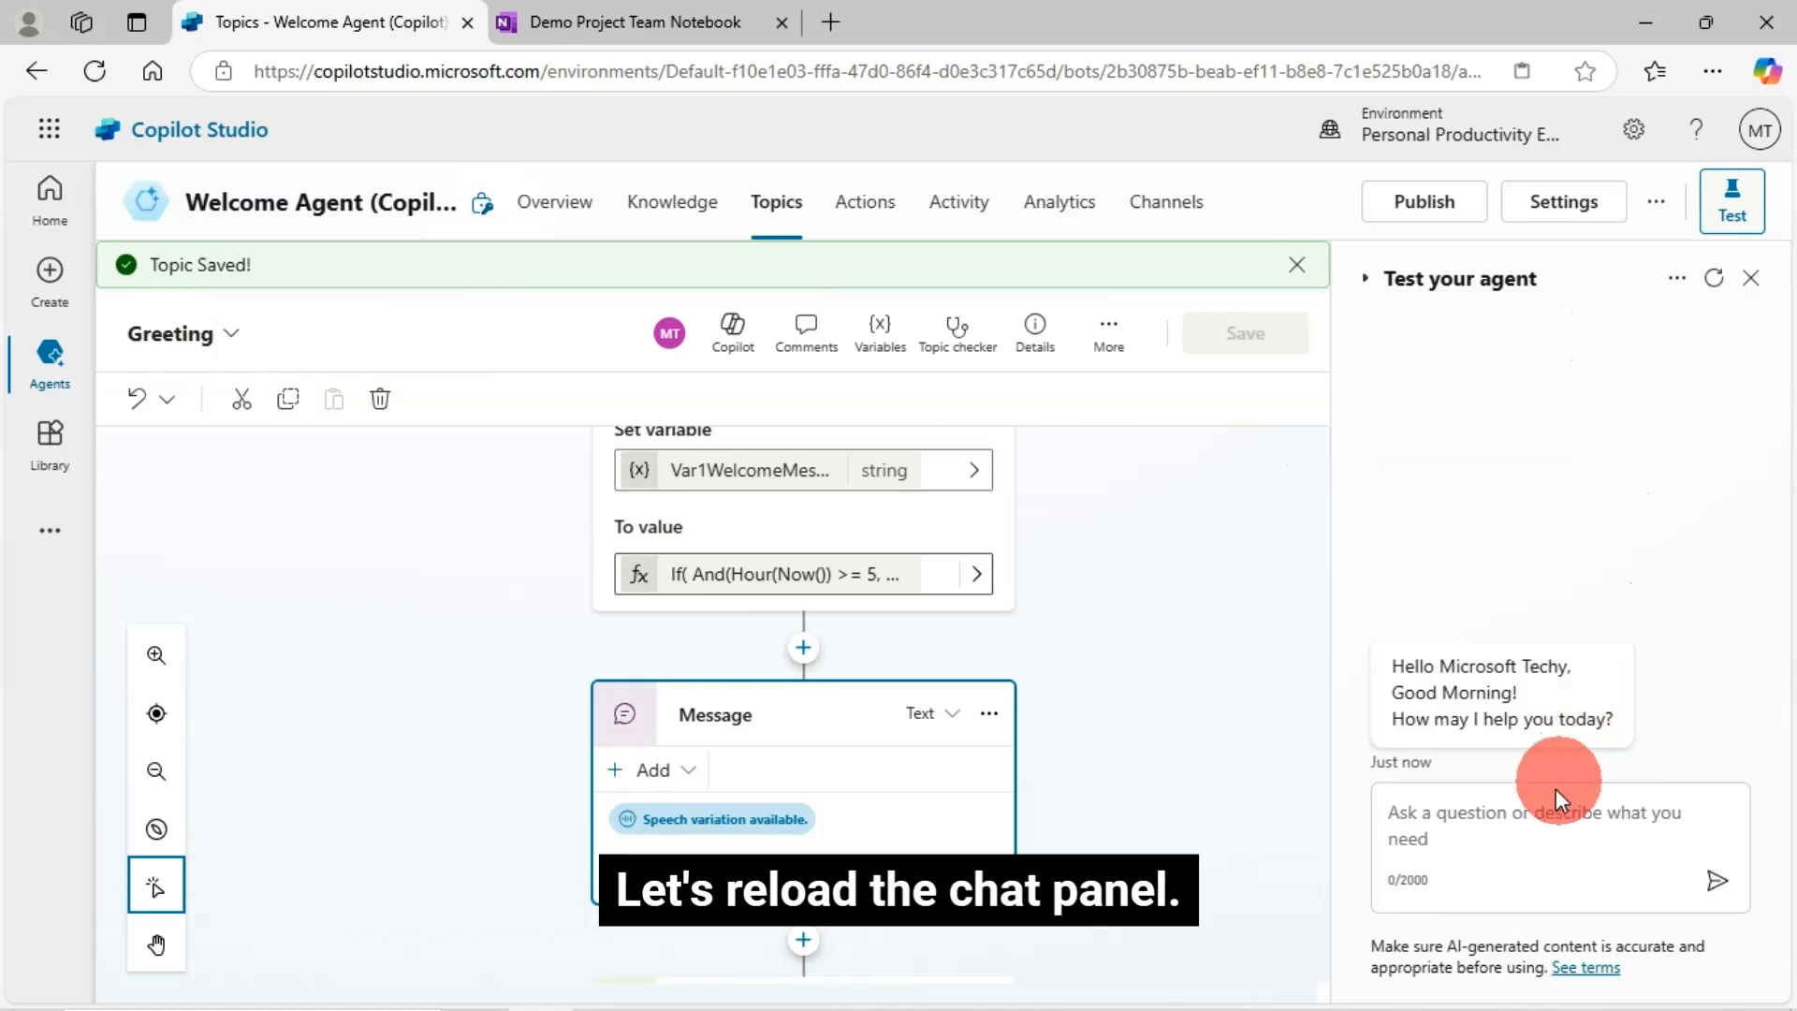
{"action": "left_click", "coordinate": [1480, 814]}
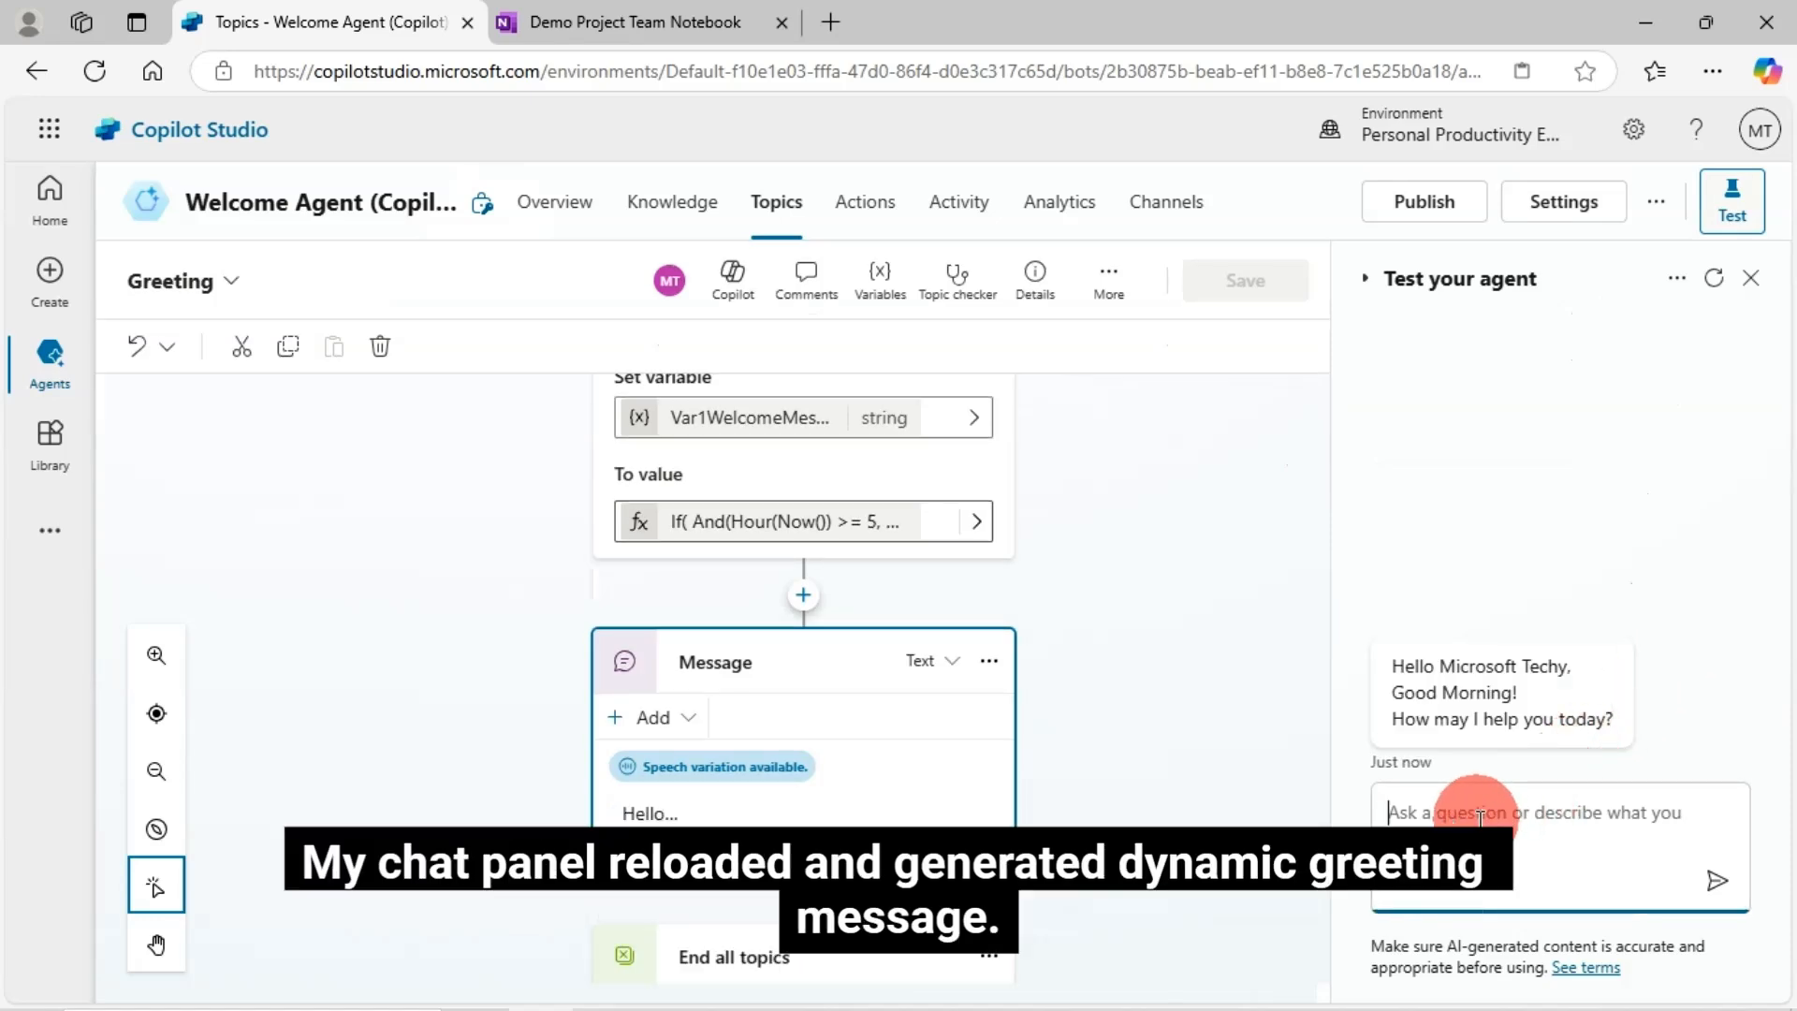
{"action": "type", "text": "Hi"}
{"action": "key", "text": "Return"}
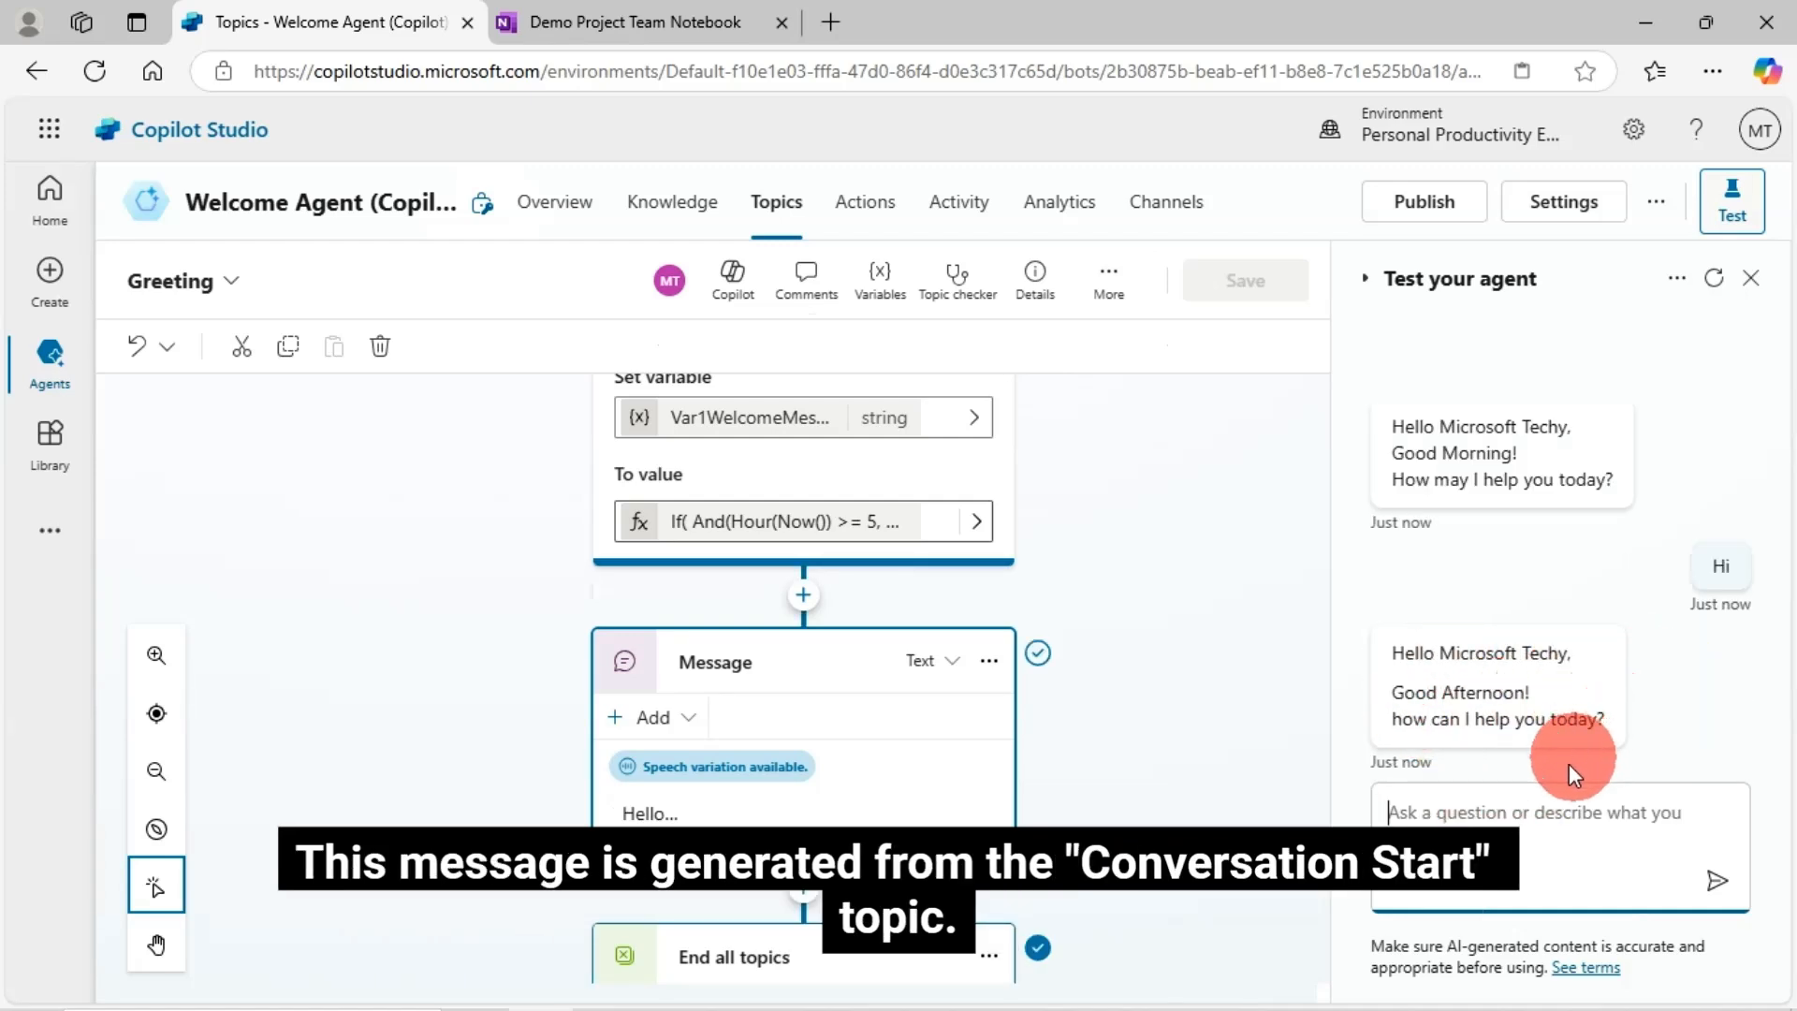
- Add a blank line after the second <br /> in the Greeting message and save
{"action": "left_click", "coordinate": [662, 816]}
{"action": "scroll", "coordinate": [796, 807], "scroll_direction": "down", "scroll_amount": 3}
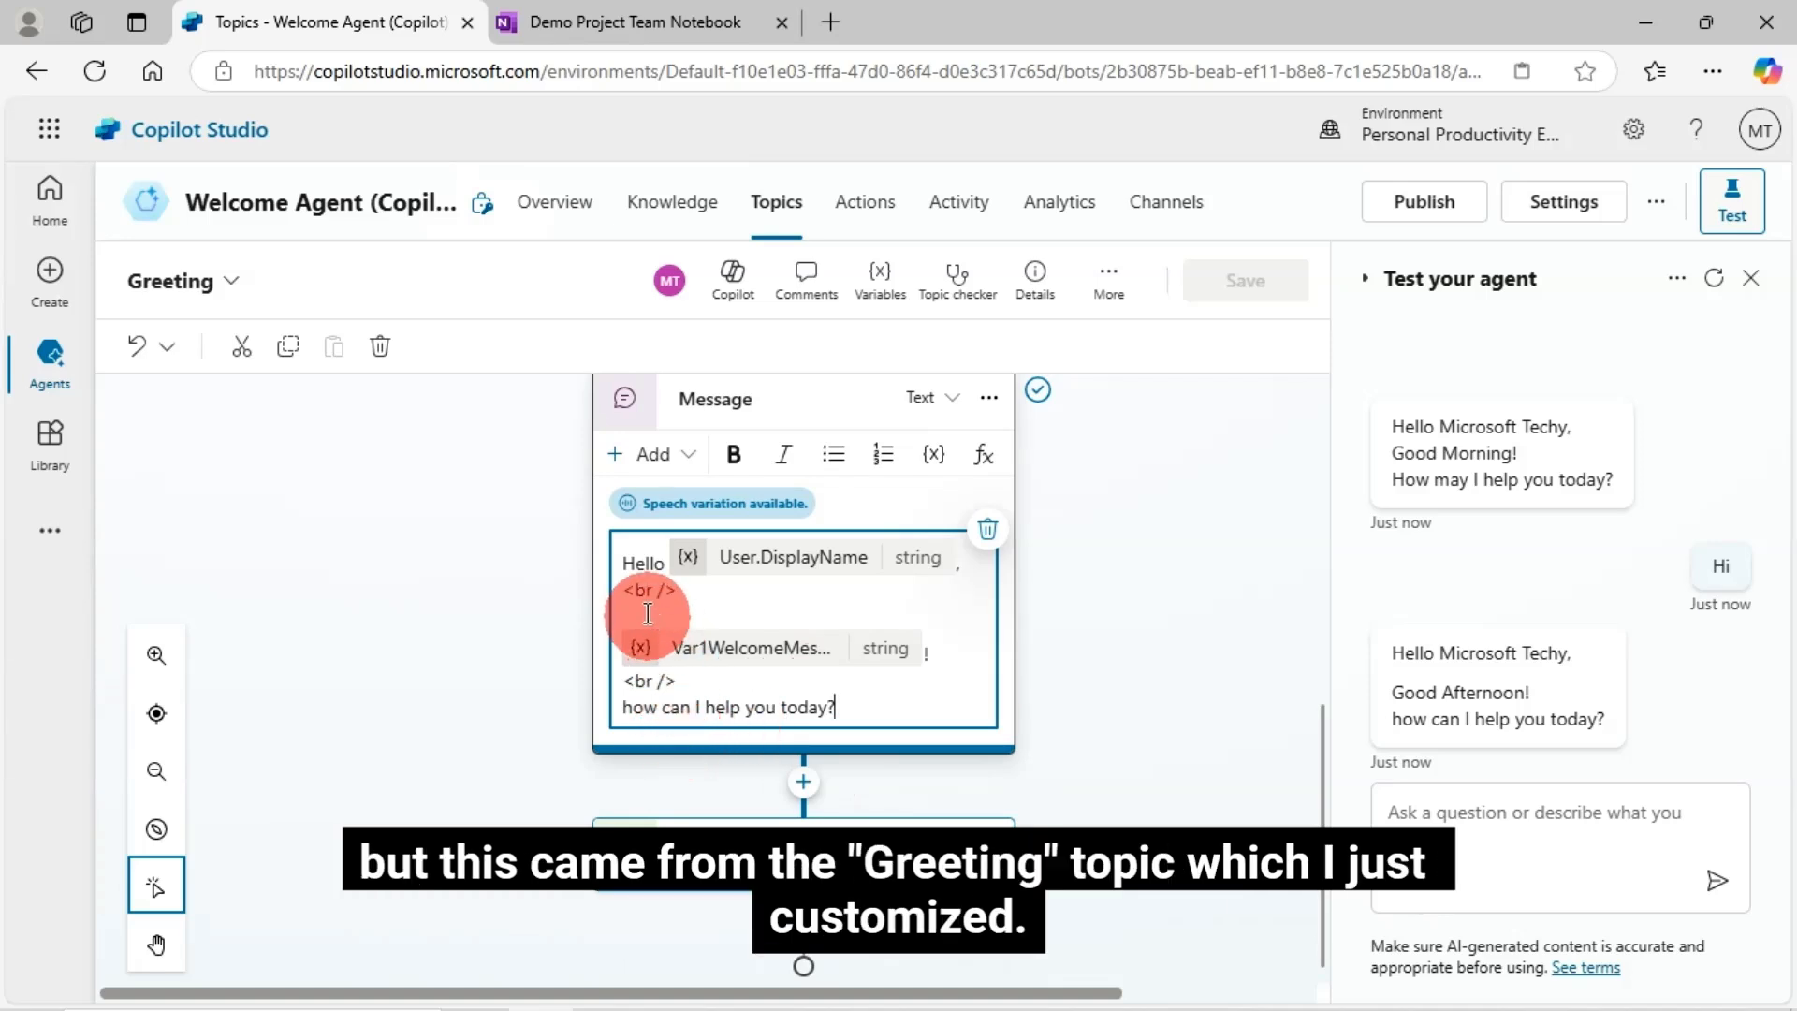
{"action": "left_click", "coordinate": [686, 682]}
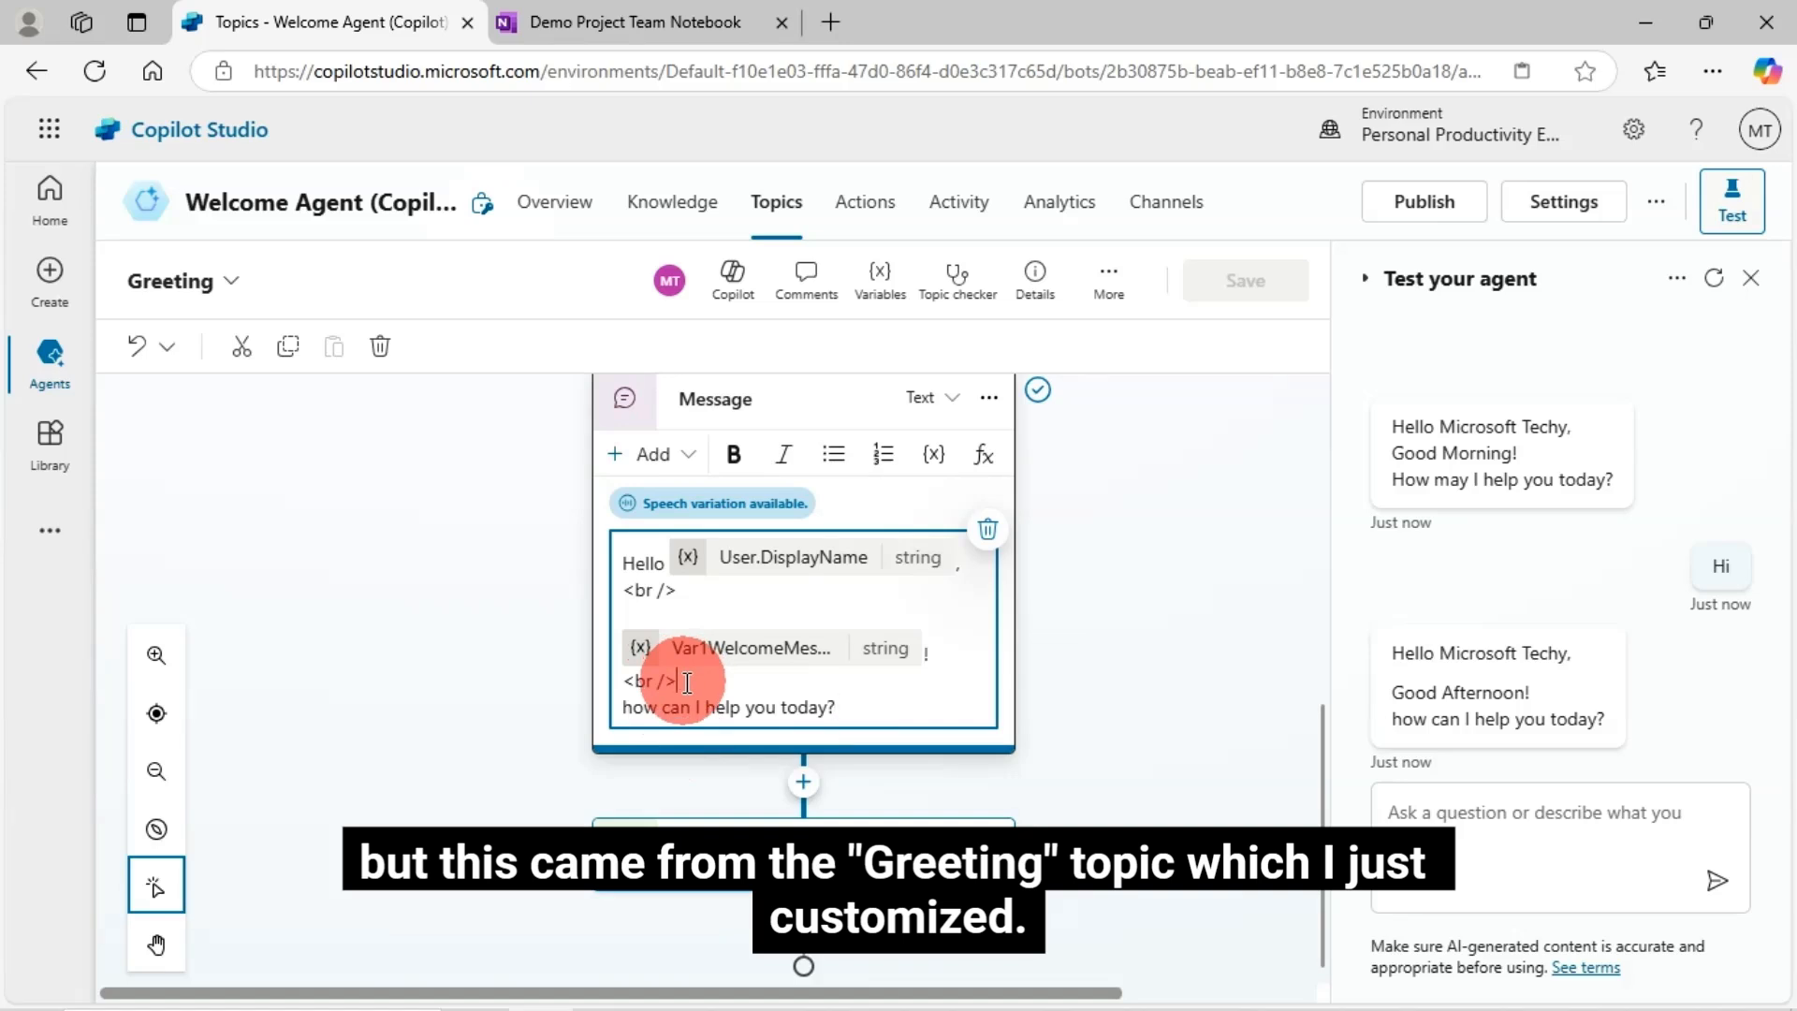
{"action": "key", "text": "Return"}
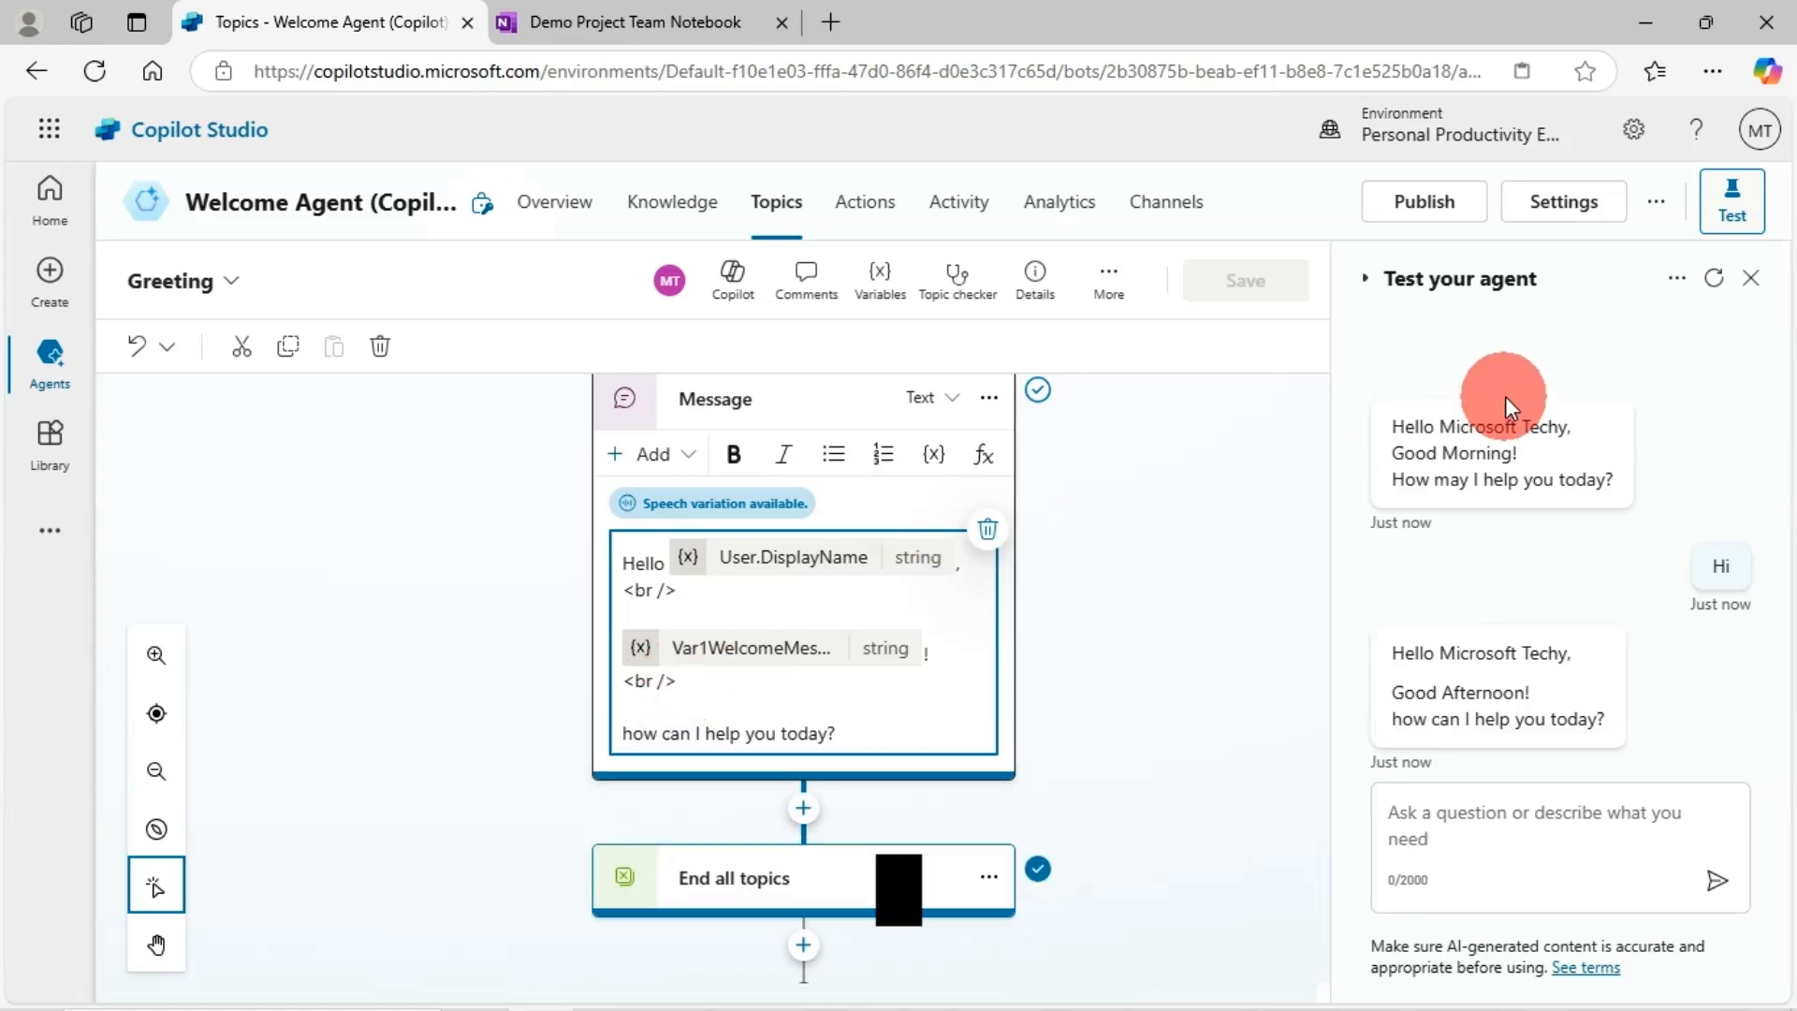
{"action": "left_click", "coordinate": [1144, 524]}
{"action": "left_click", "coordinate": [1248, 286]}
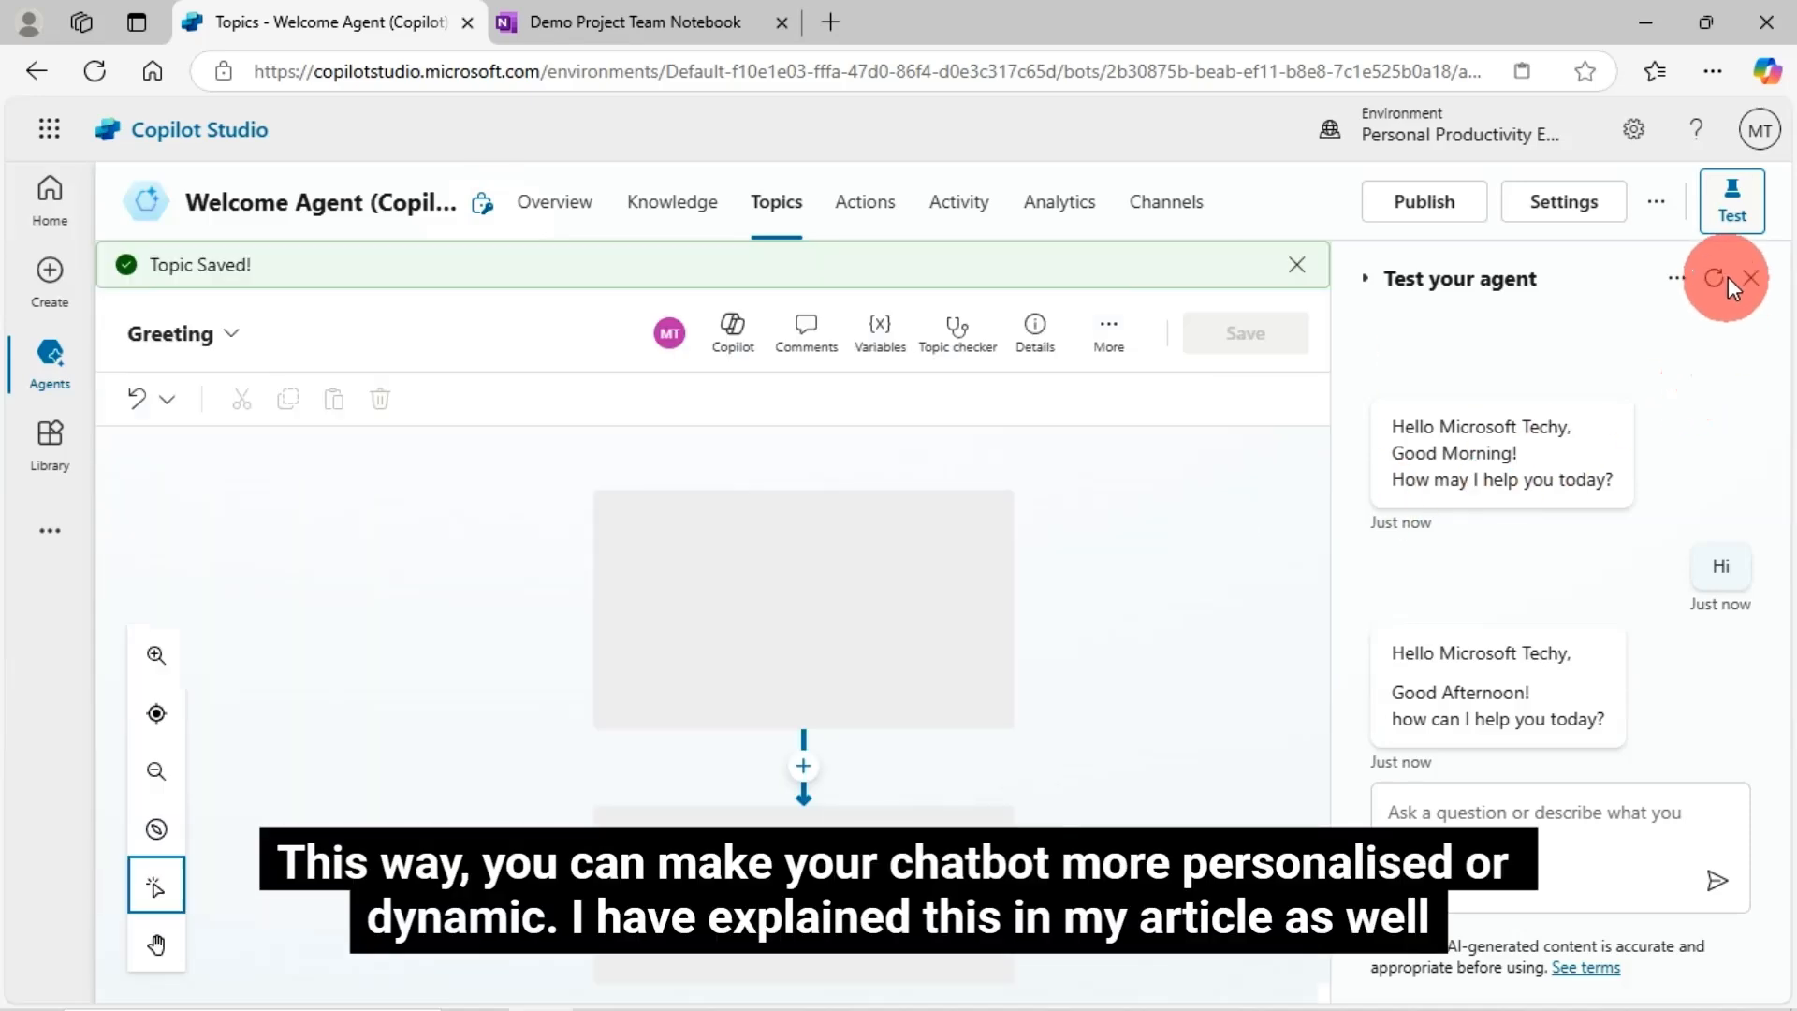
- Rerun the 'Hi' test and review the Greeting message node showing the blank line before the question
{"action": "left_click", "coordinate": [1714, 278]}
{"action": "left_click", "coordinate": [1441, 819]}
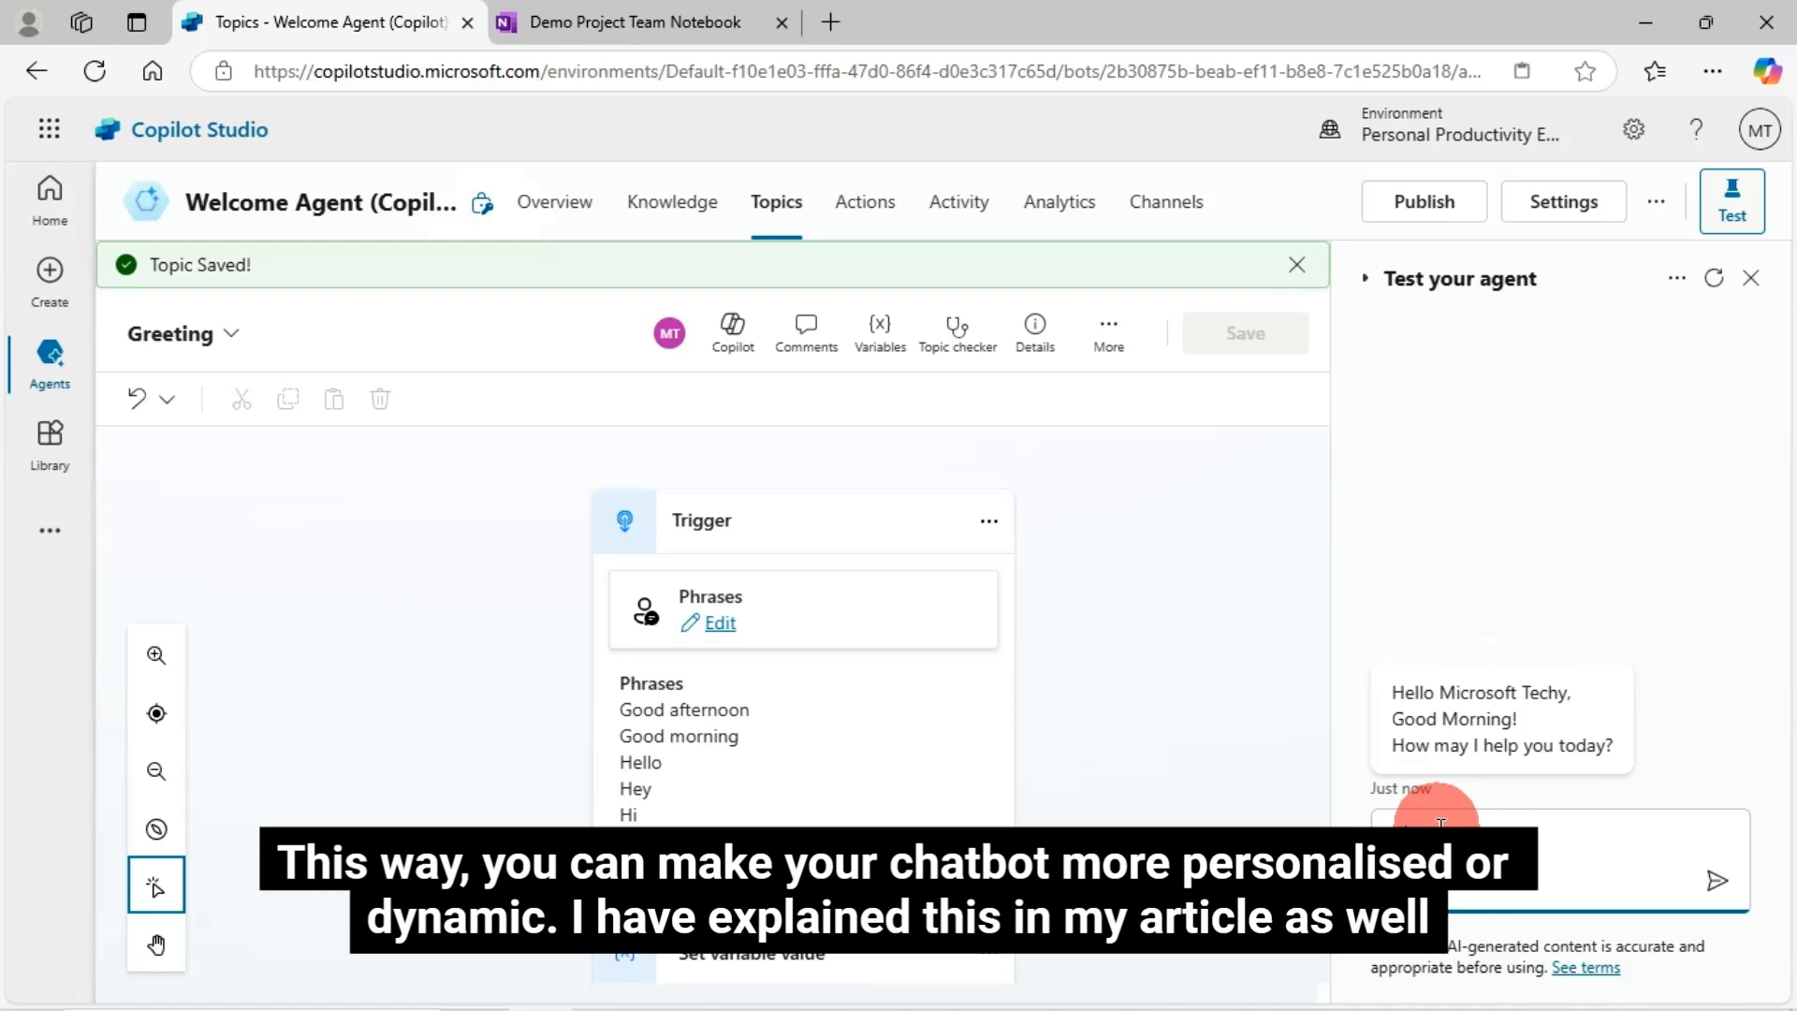
{"action": "type", "text": "Hi"}
{"action": "key", "text": "Return"}
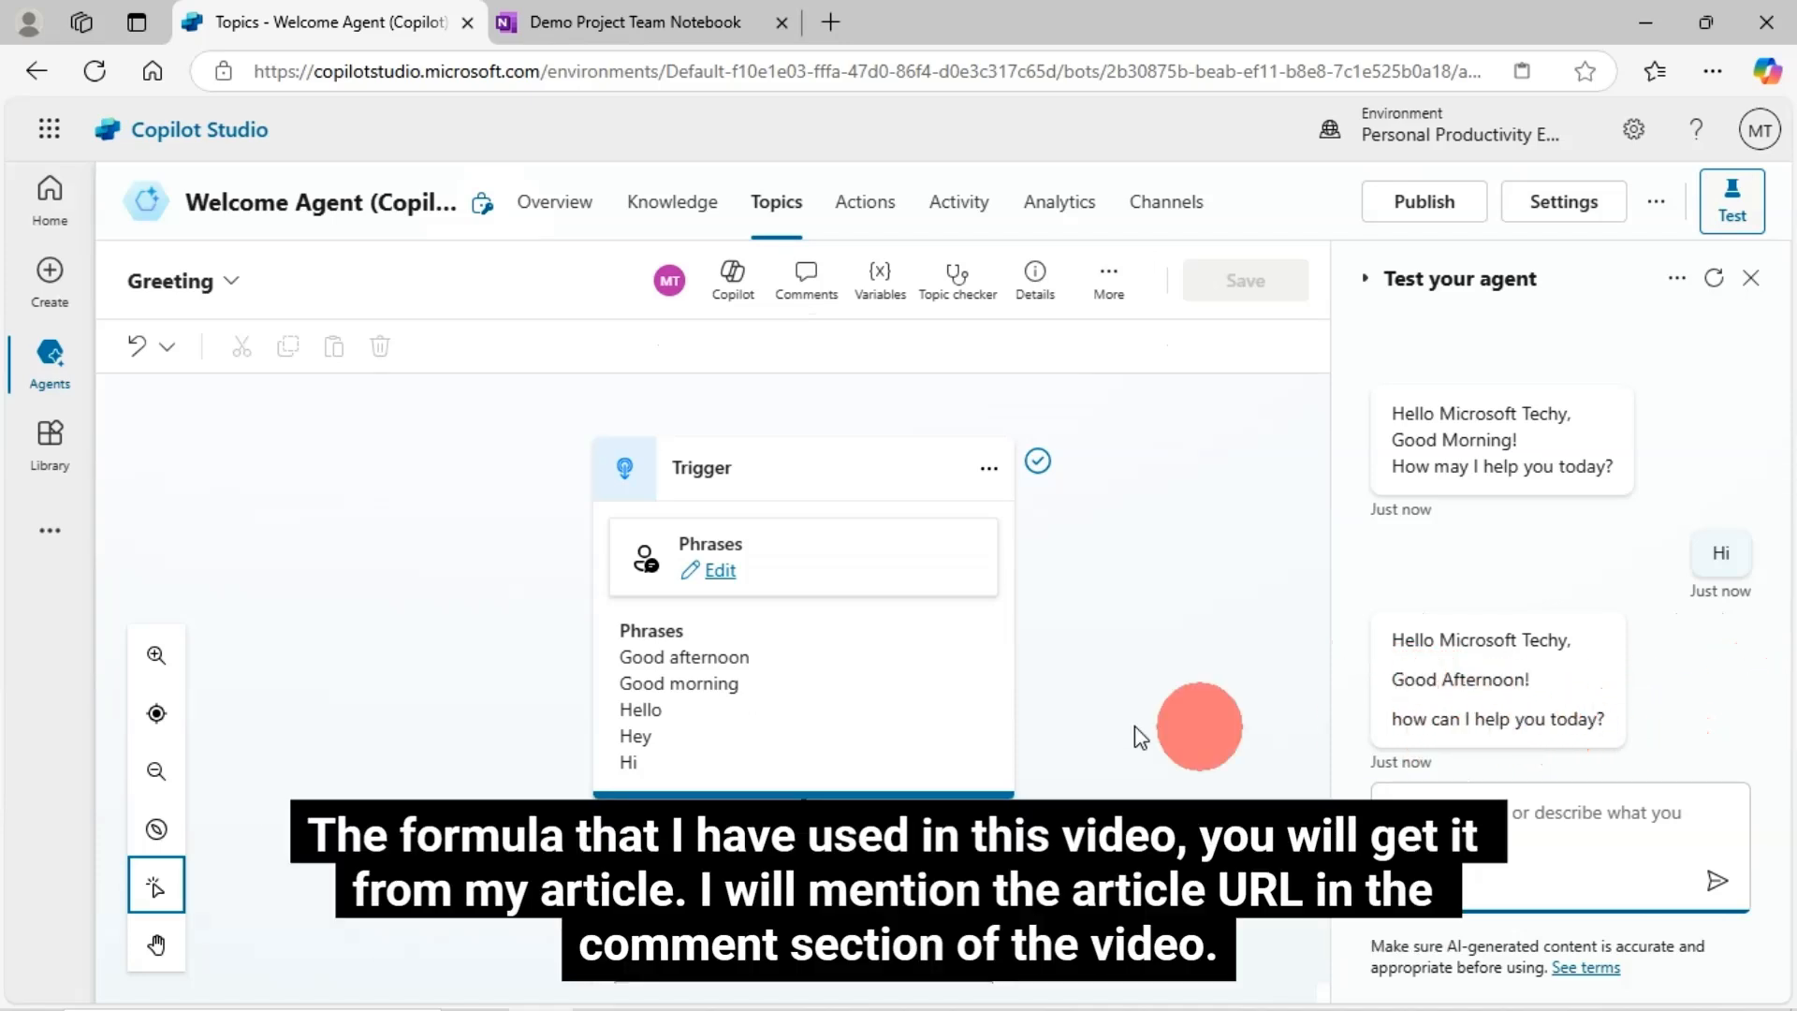
{"action": "scroll", "coordinate": [1064, 746], "scroll_direction": "down", "scroll_amount": 10}
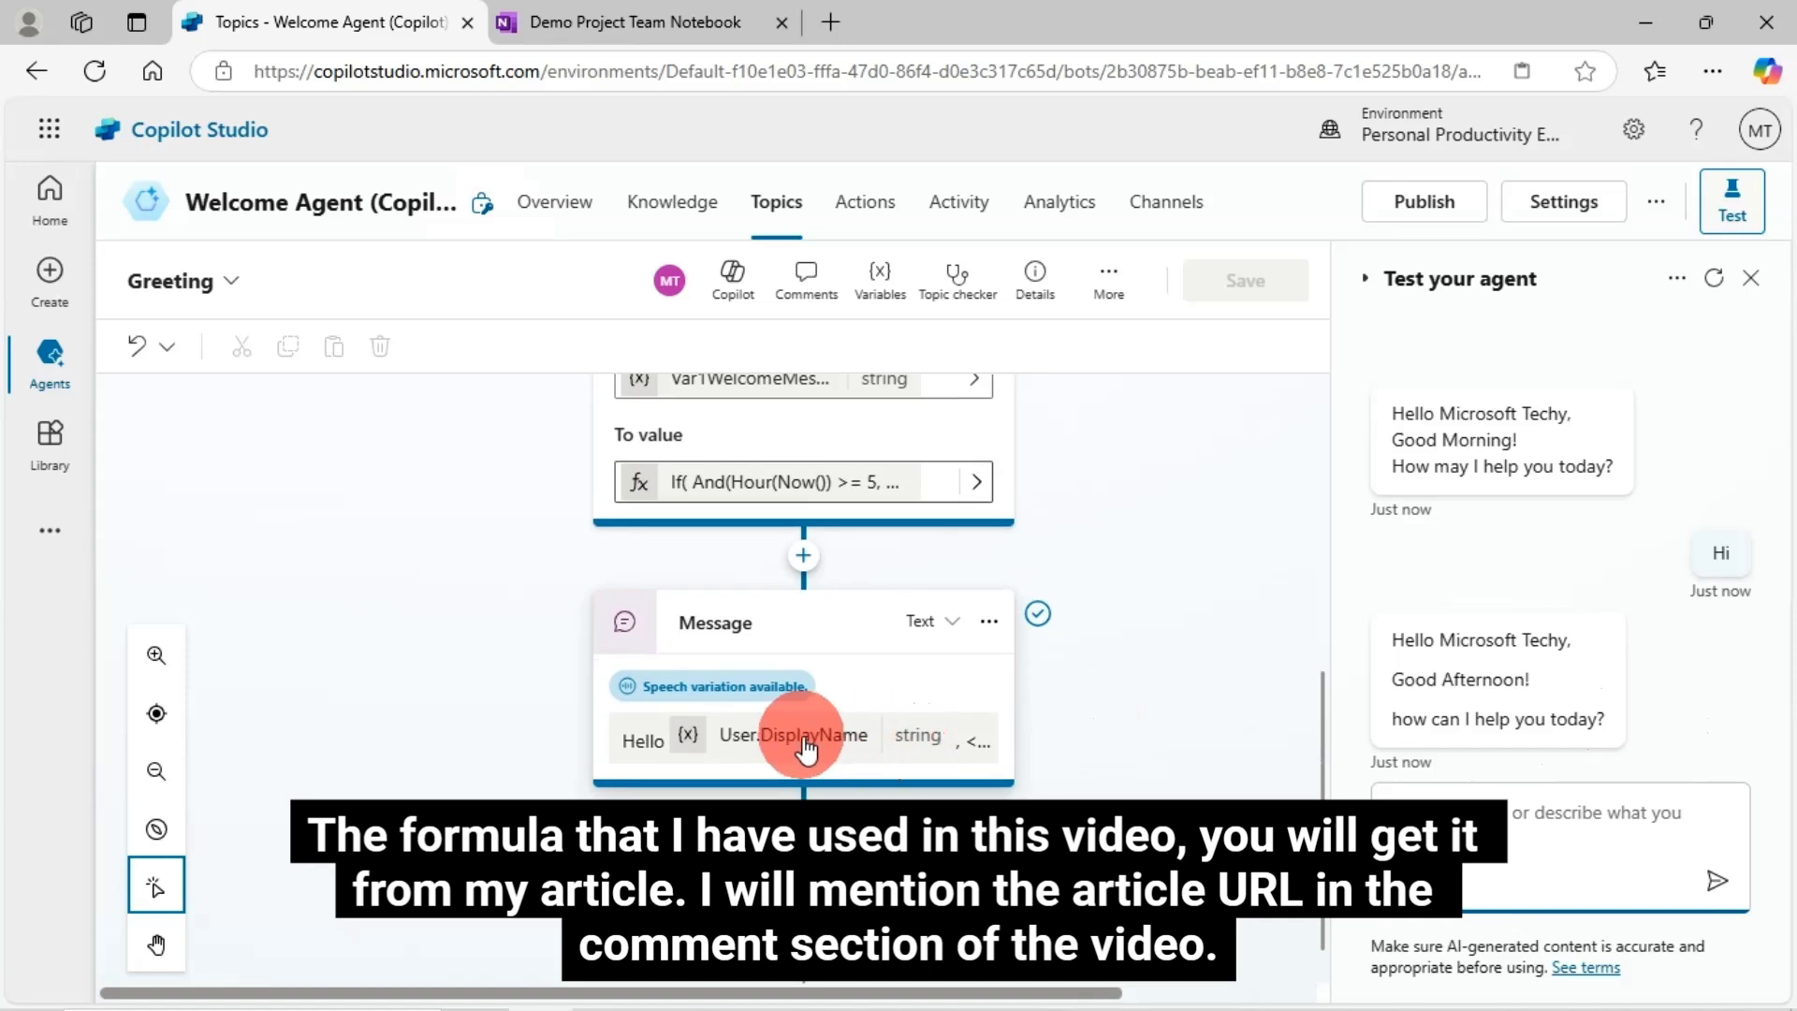
{"action": "left_click", "coordinate": [767, 758]}
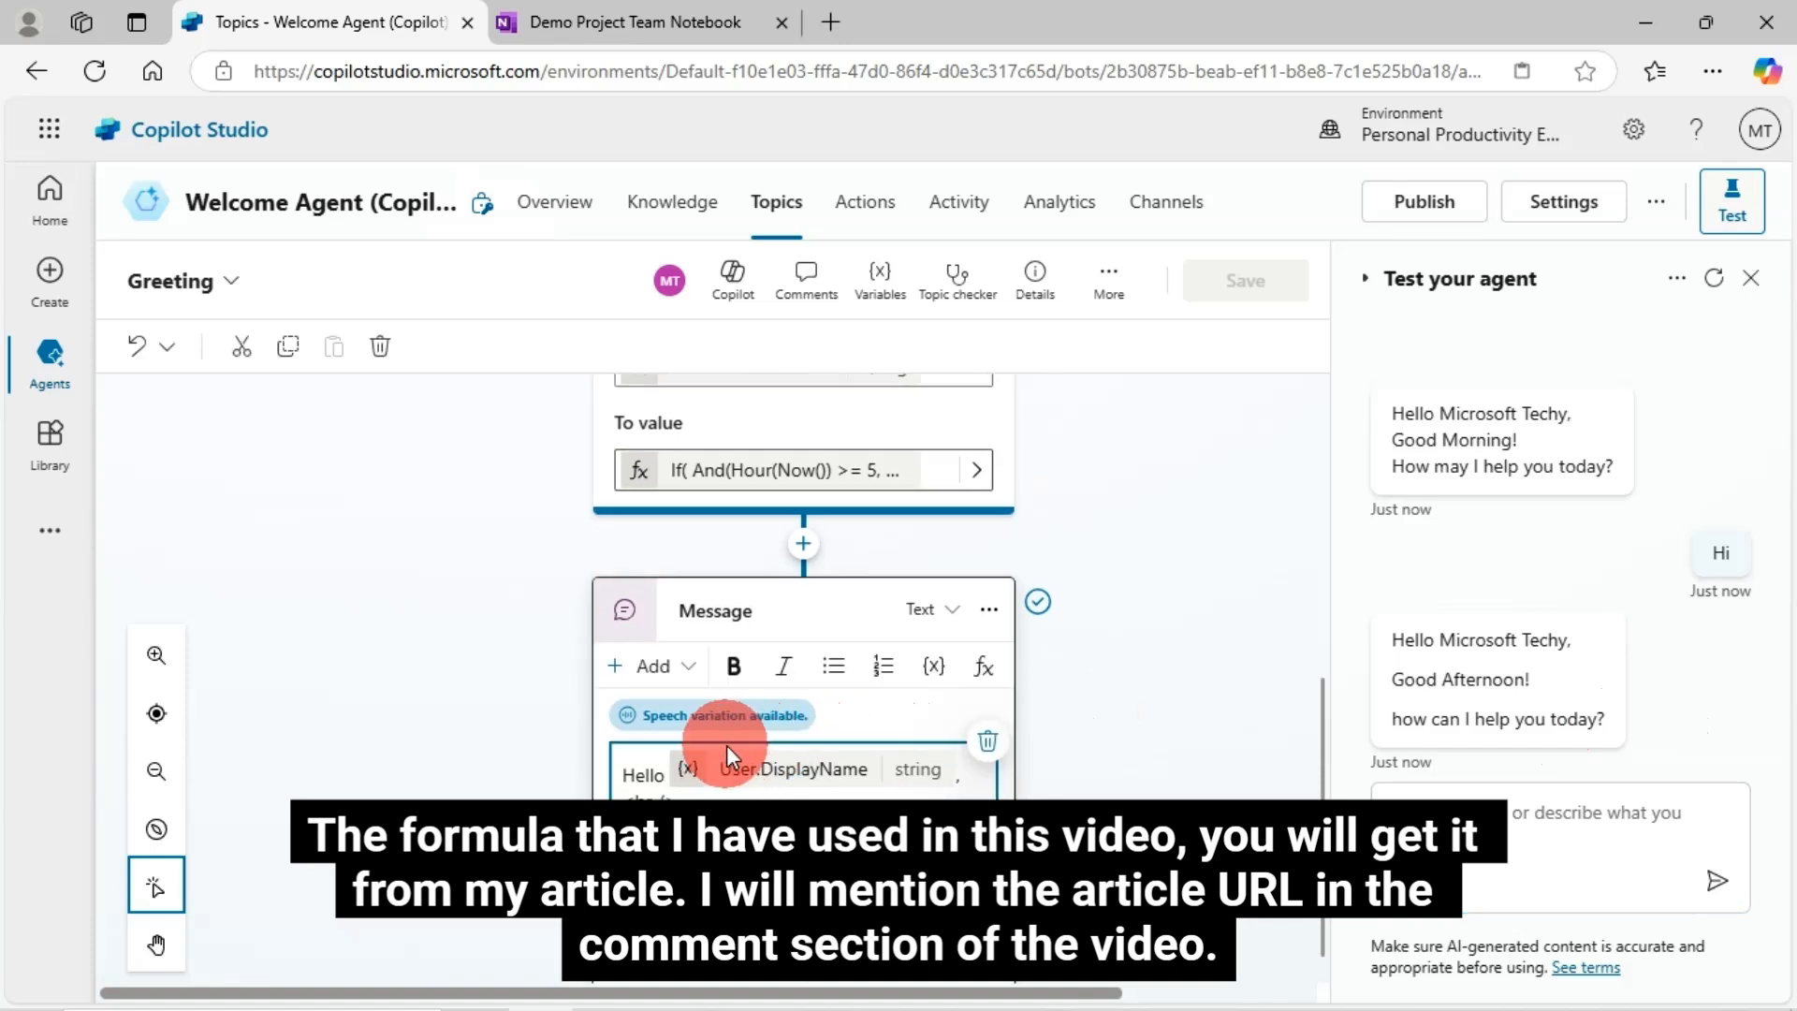
{"action": "scroll", "coordinate": [726, 745], "scroll_direction": "down", "scroll_amount": 3}
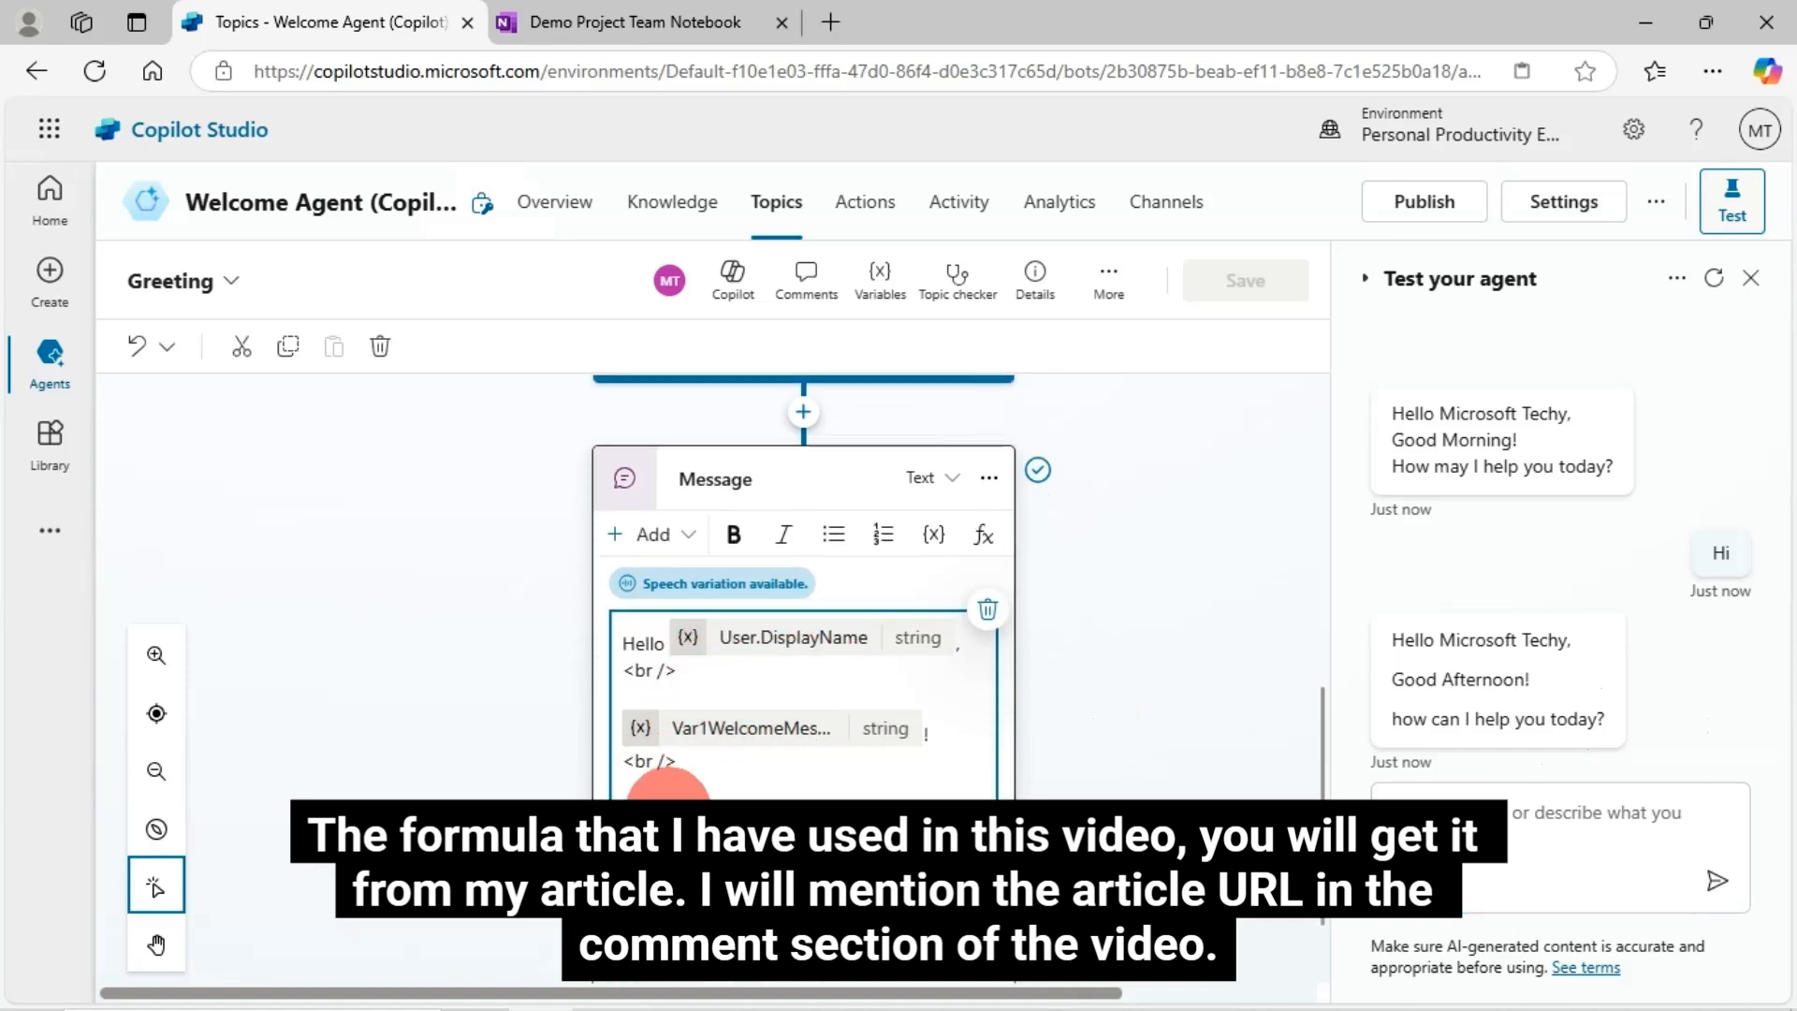